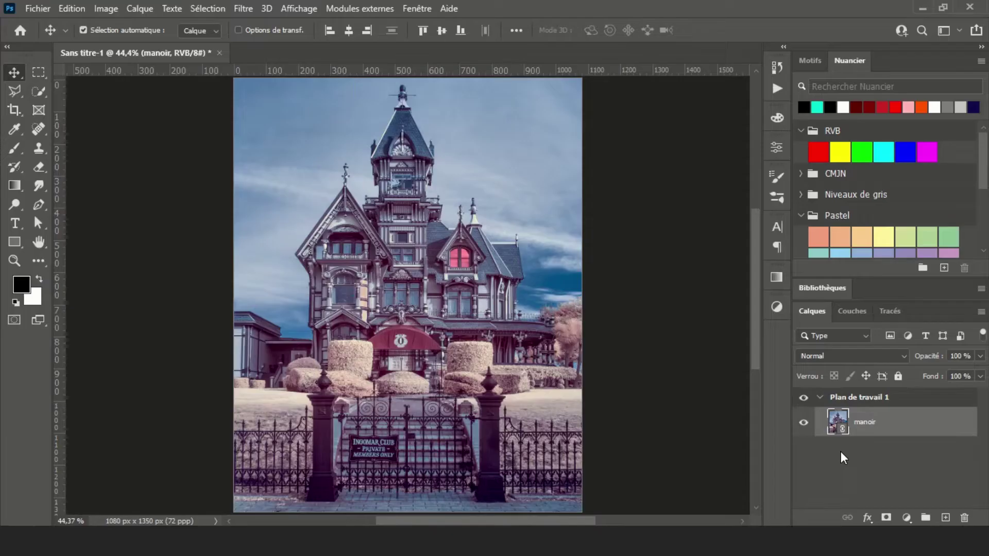
- Add a Color Lookup adjustment with the Moonlight 3DLUT to tint the manor night blue
{"action": "left_click", "coordinate": [906, 517]}
{"action": "left_click", "coordinate": [894, 441]}
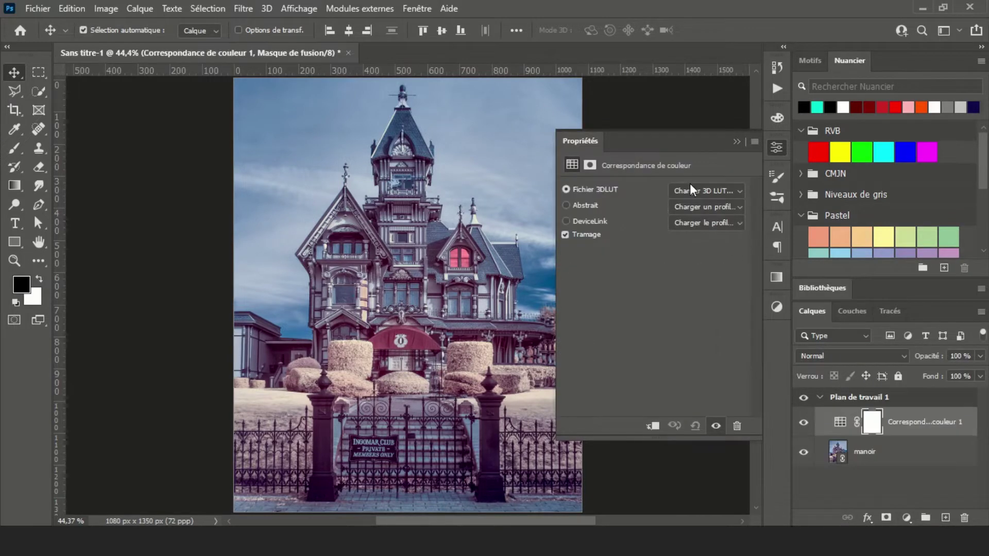
{"action": "left_click", "coordinate": [690, 184]}
{"action": "left_click", "coordinate": [719, 351]}
{"action": "left_click", "coordinate": [740, 161]}
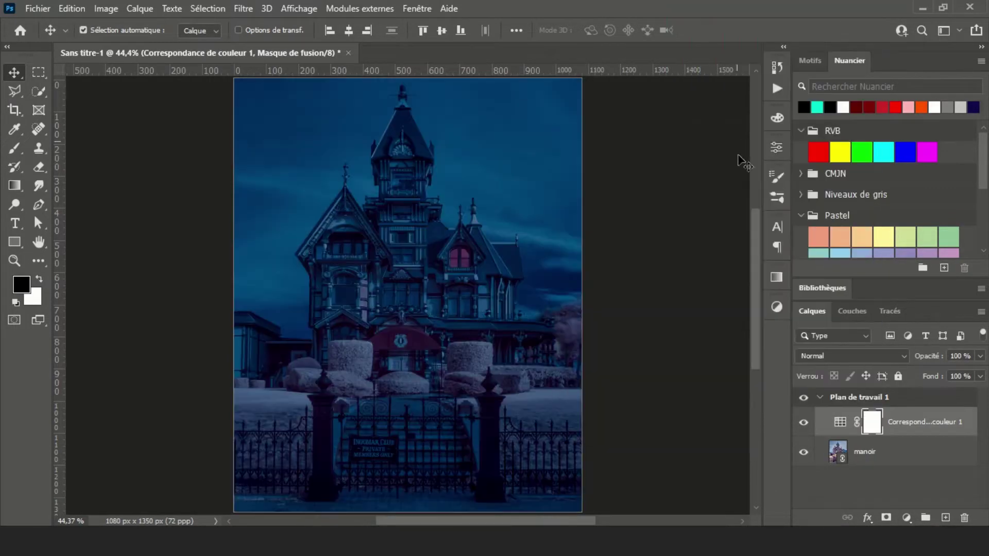
{"action": "left_click", "coordinate": [918, 425]}
- Add a new empty layer and draw a black Pen shape over the left upper window
{"action": "left_click", "coordinate": [944, 517]}
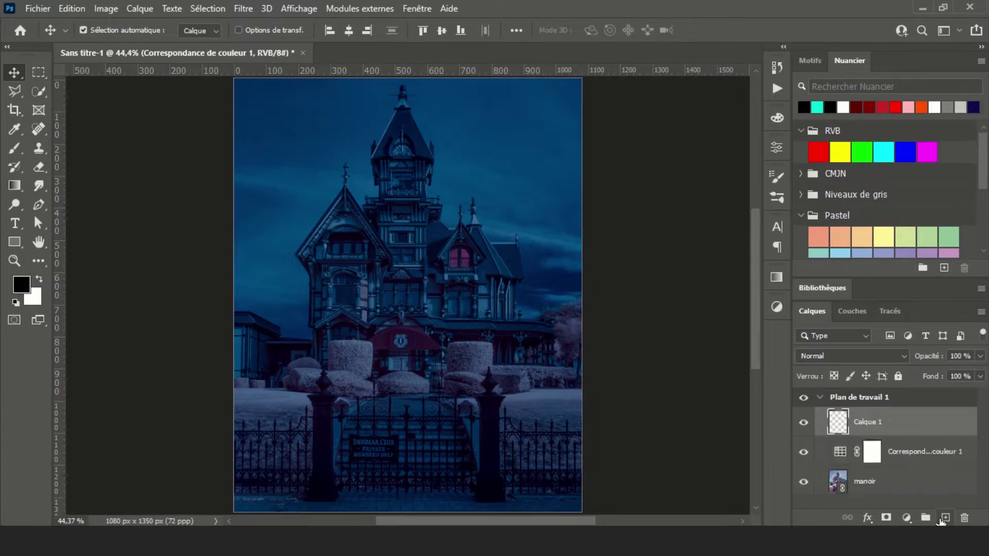
{"action": "scroll", "coordinate": [363, 226], "scroll_direction": "up", "scroll_amount": 2}
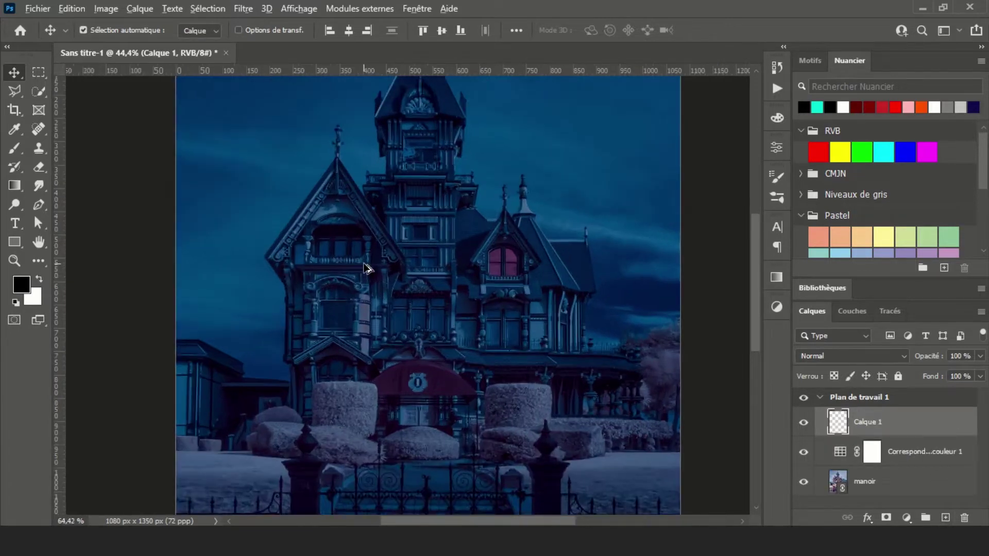
{"action": "scroll", "coordinate": [364, 236], "scroll_direction": "up", "scroll_amount": 2}
{"action": "scroll", "coordinate": [364, 252], "scroll_direction": "up", "scroll_amount": 2}
{"action": "scroll", "coordinate": [366, 268], "scroll_direction": "up", "scroll_amount": 2}
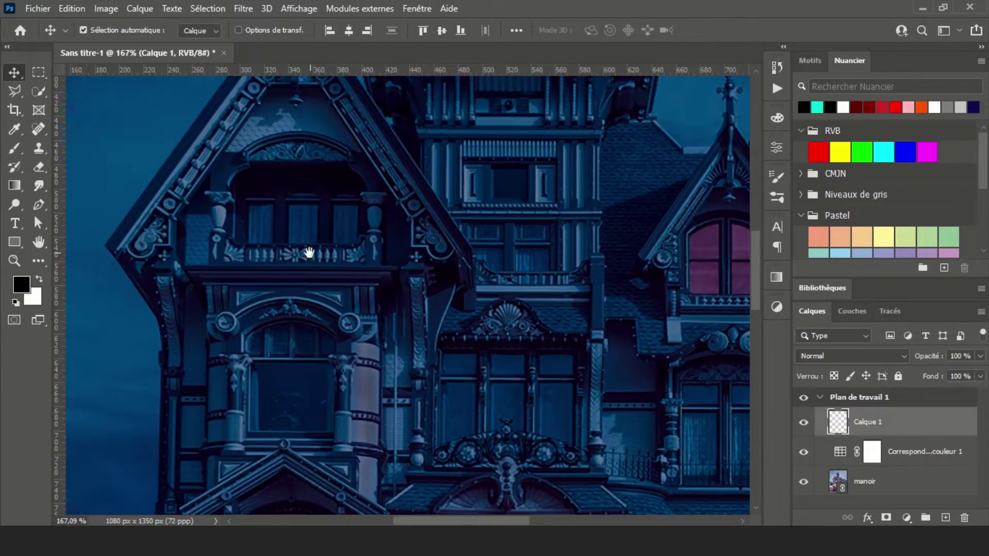
{"action": "scroll", "coordinate": [309, 252], "scroll_direction": "up", "scroll_amount": 2}
{"action": "key", "text": "m"}
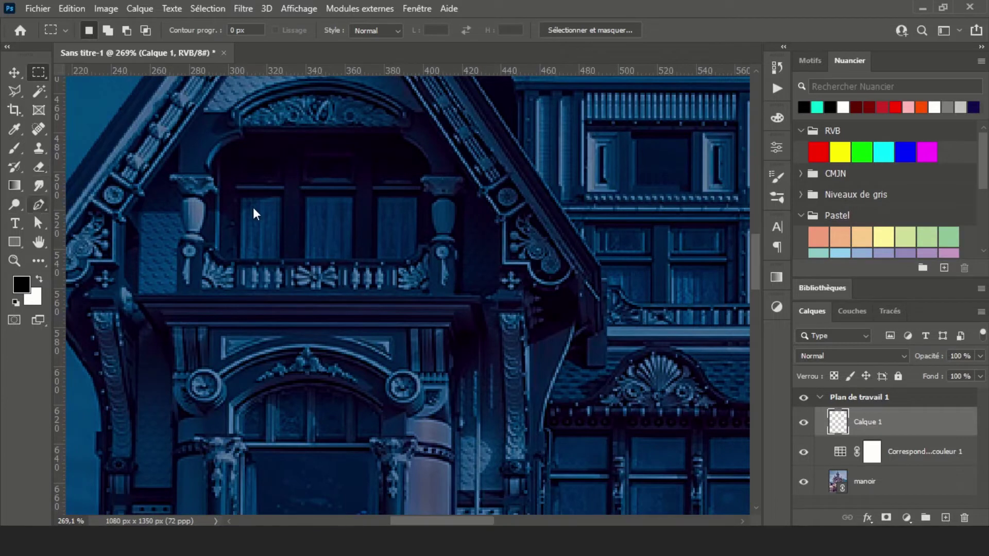
{"action": "key", "text": "p"}
{"action": "left_click", "coordinate": [240, 196]}
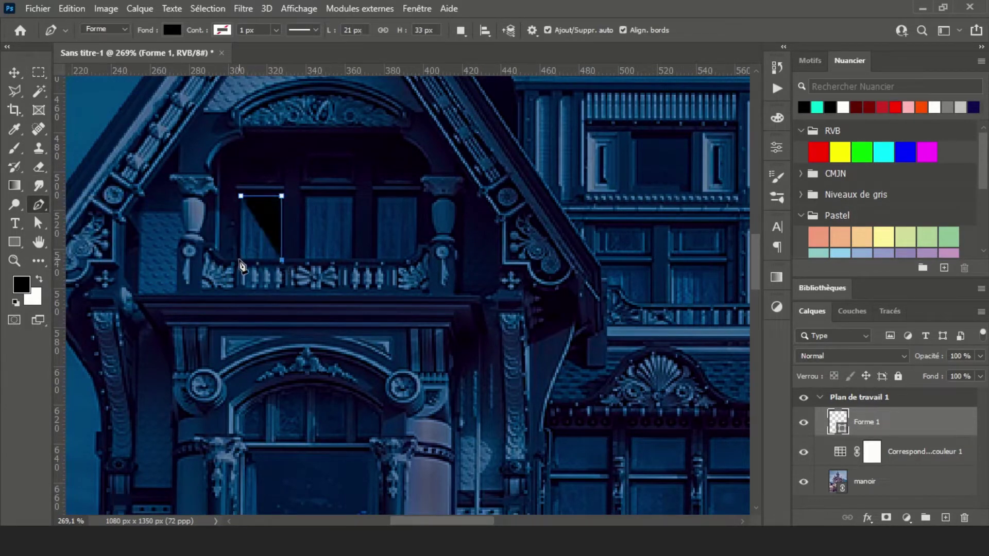
{"action": "left_click", "coordinate": [239, 260]}
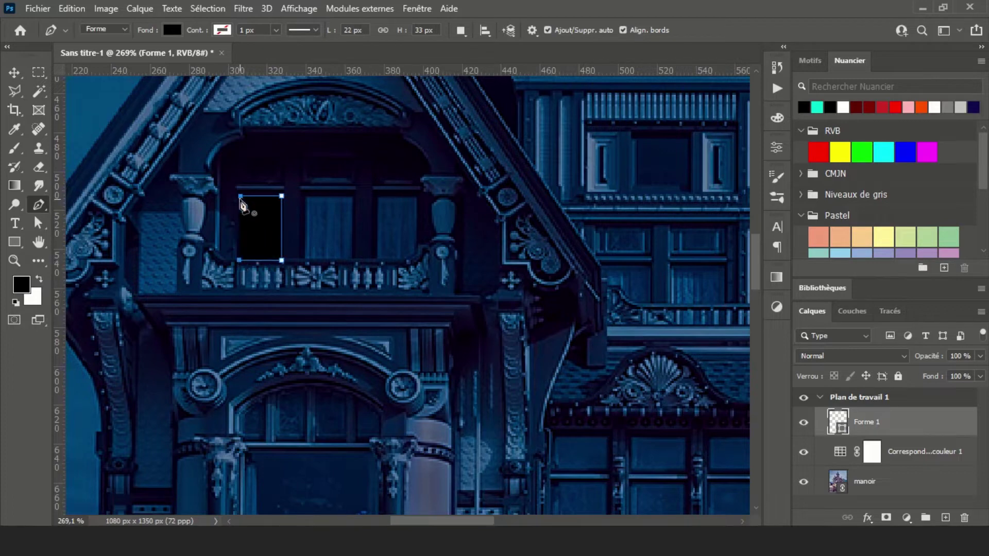
- In Path mode, trace the middle upper window and the large arched window
{"action": "left_click", "coordinate": [124, 30]}
{"action": "left_click", "coordinate": [96, 53]}
{"action": "left_click", "coordinate": [307, 197]}
{"action": "left_click", "coordinate": [353, 197]}
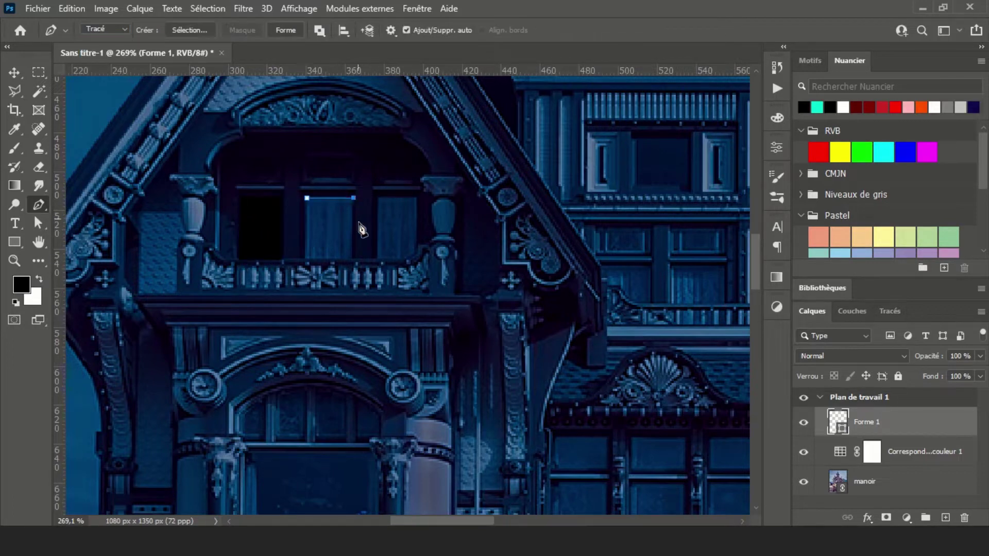
{"action": "left_click", "coordinate": [379, 260]}
{"action": "scroll", "coordinate": [319, 288], "scroll_direction": "down", "scroll_amount": 3}
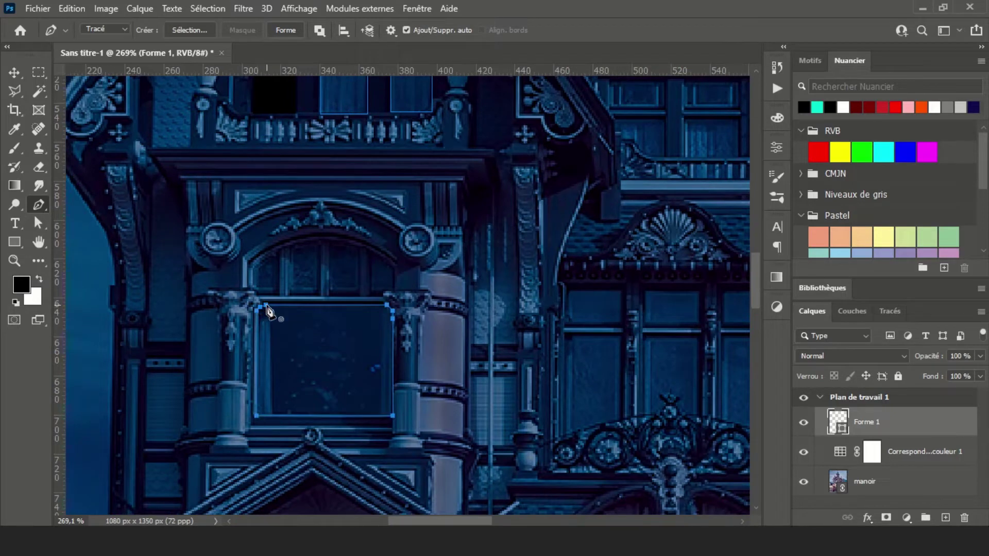
{"action": "left_click", "coordinate": [266, 308]}
{"action": "scroll", "coordinate": [269, 289], "scroll_direction": "up", "scroll_amount": 2}
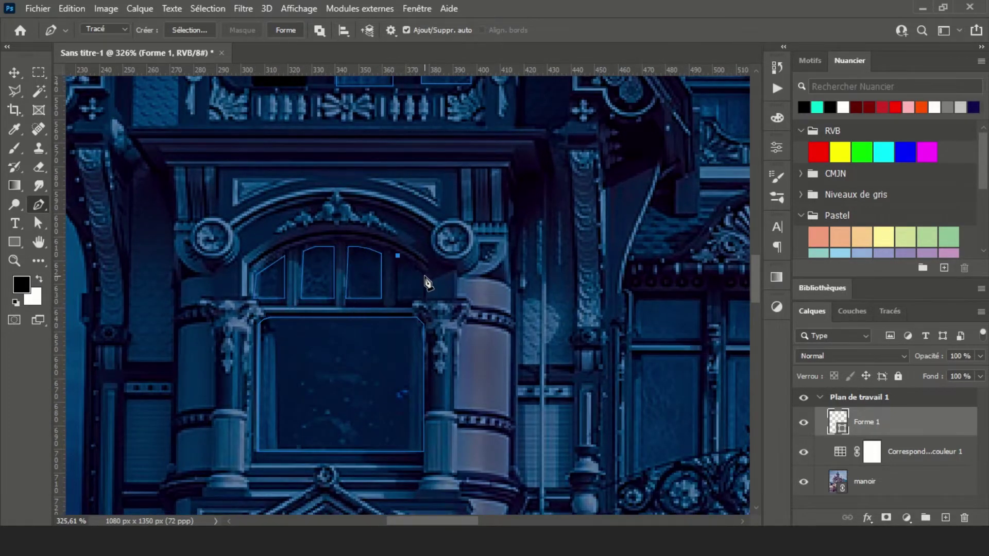
{"action": "scroll", "coordinate": [426, 282], "scroll_direction": "down", "scroll_amount": 3}
- Convert the traced window paths into a filled shape layer and open its blending options
{"action": "right_click", "coordinate": [310, 198]}
{"action": "left_click", "coordinate": [285, 30]}
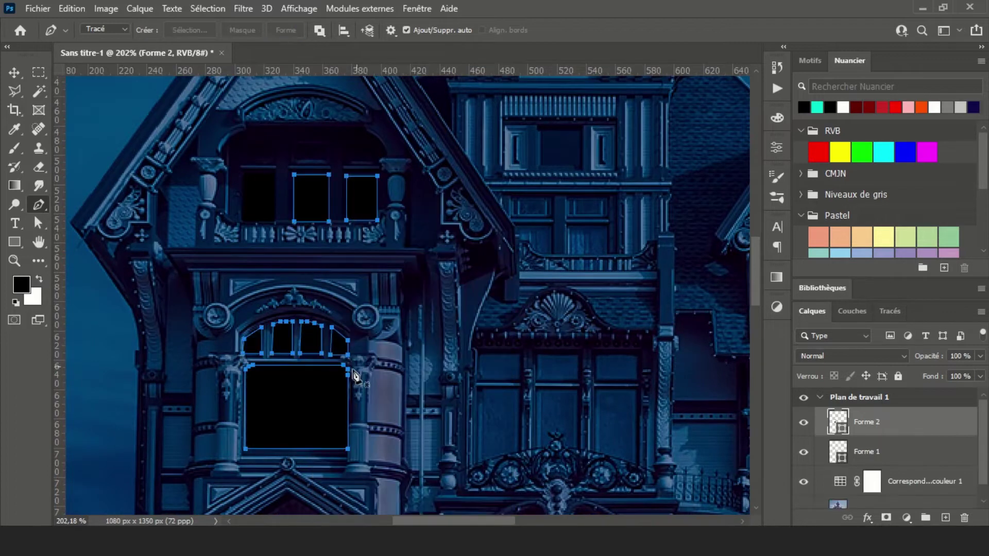
{"action": "right_click", "coordinate": [887, 428]}
{"action": "left_click", "coordinate": [729, 20]}
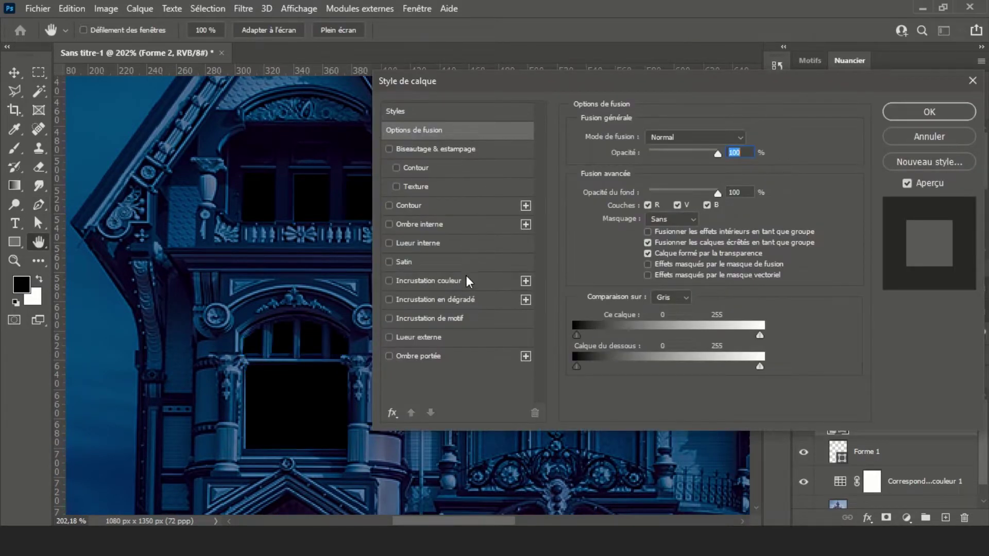
- Give the window shapes a pale yellow #fffe8a Color Overlay in Normal mode with raised opacity
{"action": "left_click", "coordinate": [468, 281]}
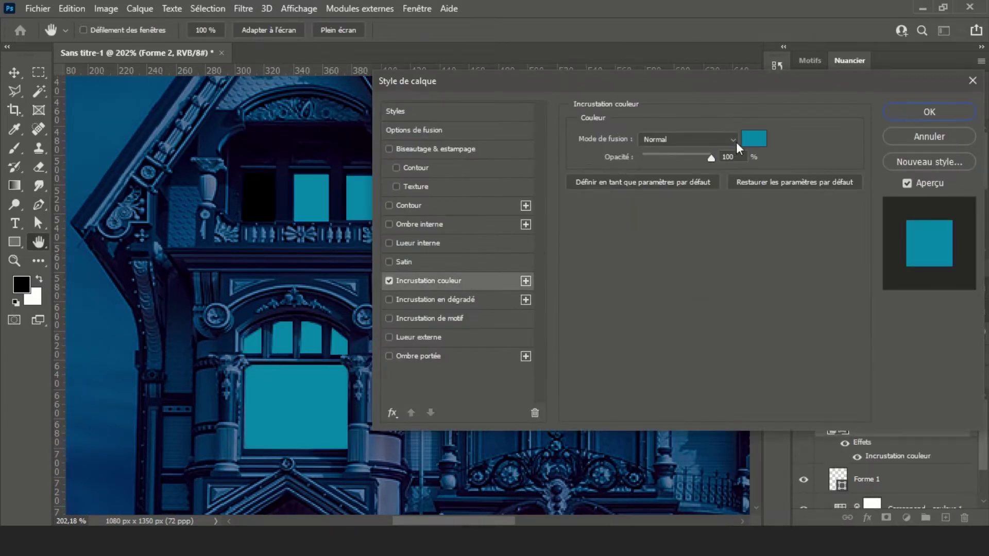
{"action": "left_click", "coordinate": [753, 138]}
{"action": "left_click", "coordinate": [770, 356]}
{"action": "left_click_drag", "start_coordinate": [677, 207], "coordinate": [655, 202]}
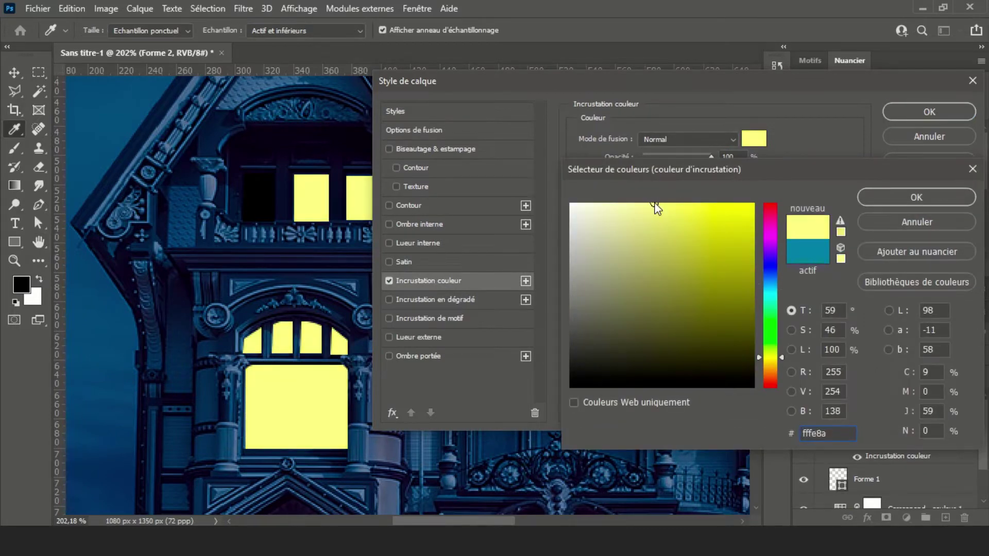
{"action": "left_click", "coordinate": [898, 197]}
{"action": "left_click", "coordinate": [702, 141]}
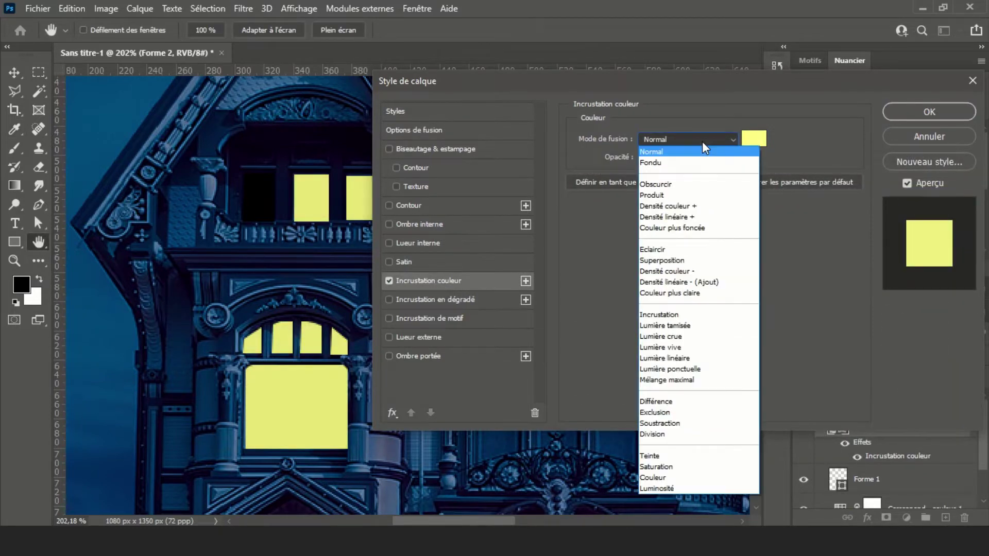
{"action": "left_click", "coordinate": [691, 326]}
{"action": "left_click", "coordinate": [704, 139]}
{"action": "left_click", "coordinate": [704, 152]}
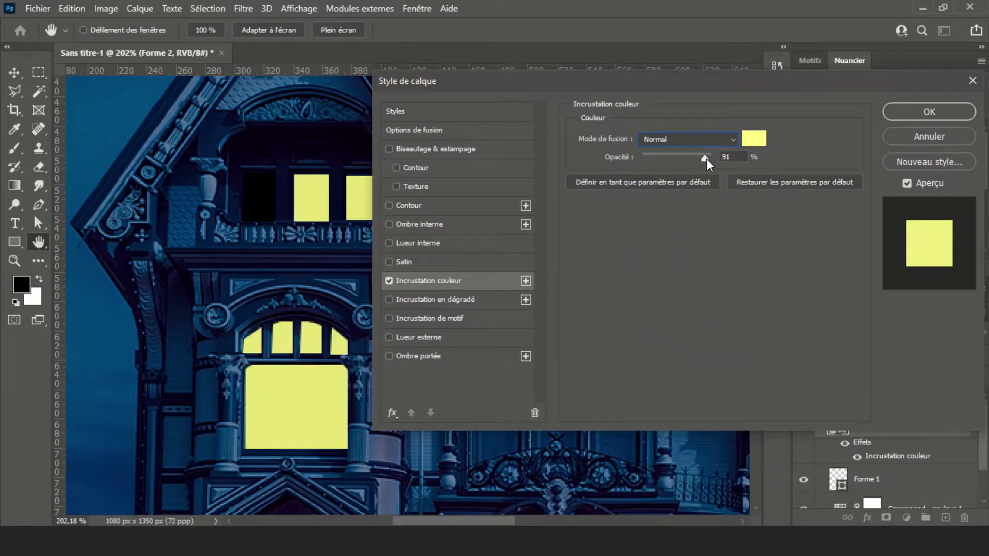
{"action": "left_click_drag", "start_coordinate": [705, 158], "coordinate": [717, 157]}
{"action": "left_click", "coordinate": [929, 111]}
- Outline the dark upper-left window so it fills with the yellow glow
{"action": "left_click", "coordinate": [243, 175]}
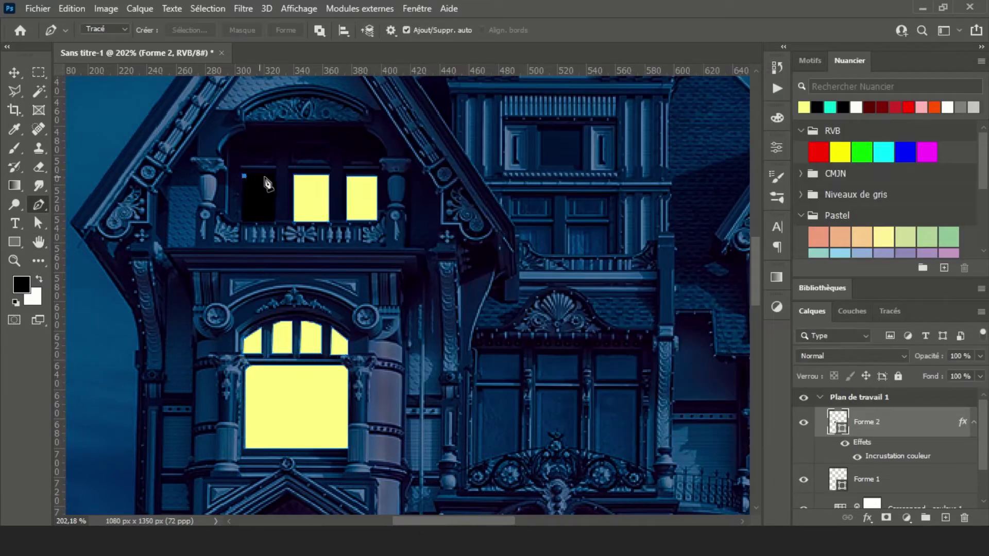
{"action": "left_click", "coordinate": [277, 222]}
{"action": "left_click", "coordinate": [243, 221]}
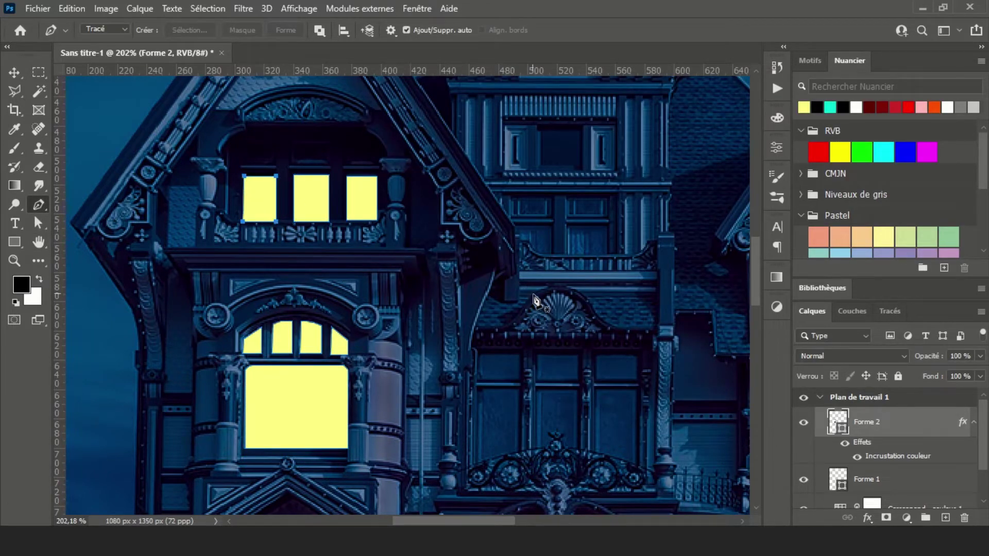
{"action": "scroll", "coordinate": [536, 301], "scroll_direction": "down", "scroll_amount": 3}
{"action": "scroll", "coordinate": [360, 248], "scroll_direction": "up", "scroll_amount": 5}
- Fill the three upper panes of the bay window with yellow
{"action": "left_click", "coordinate": [359, 242]}
{"action": "left_click", "coordinate": [407, 243]}
{"action": "left_click", "coordinate": [407, 273]}
{"action": "left_click", "coordinate": [358, 273]}
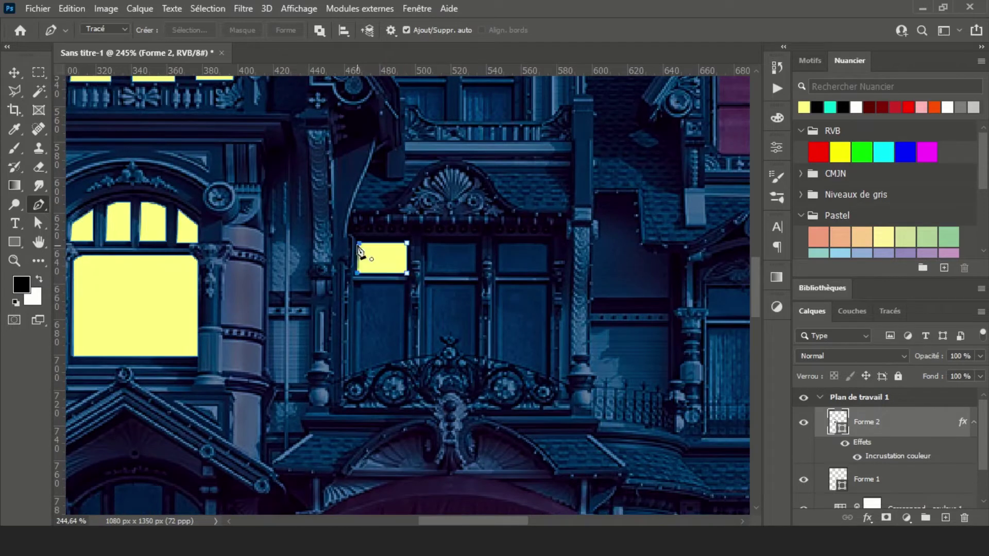
{"action": "left_click", "coordinate": [478, 273]}
{"action": "left_click", "coordinate": [426, 273]}
{"action": "left_click", "coordinate": [549, 271]}
{"action": "left_click", "coordinate": [497, 271]}
- Fill the three lower bay panes yellow, following the ornament under the middle pane
{"action": "left_click", "coordinate": [358, 284]}
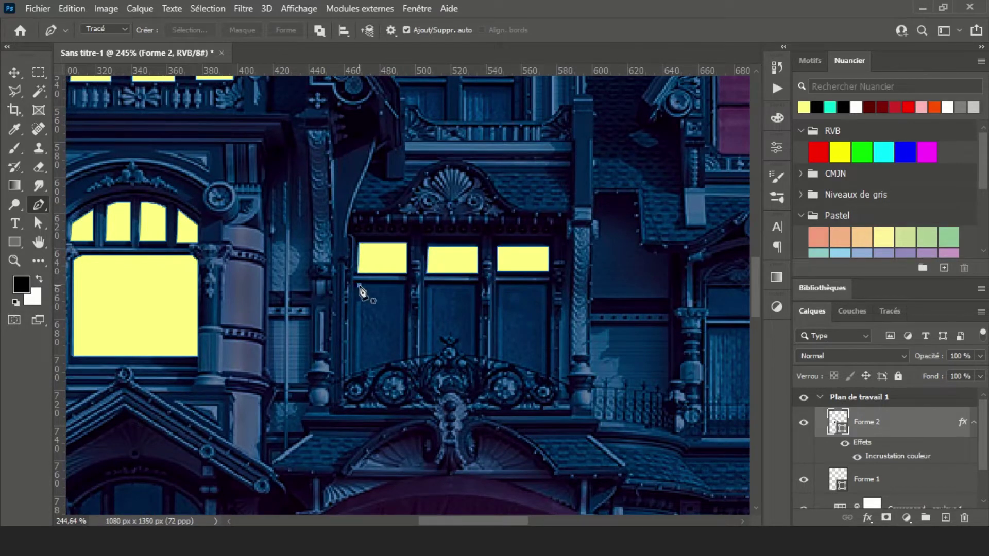
{"action": "left_click", "coordinate": [407, 284]}
{"action": "left_click", "coordinate": [406, 361]}
{"action": "left_click", "coordinate": [357, 370]}
{"action": "left_click", "coordinate": [427, 285]}
{"action": "left_click", "coordinate": [478, 284]}
{"action": "left_click", "coordinate": [477, 355]}
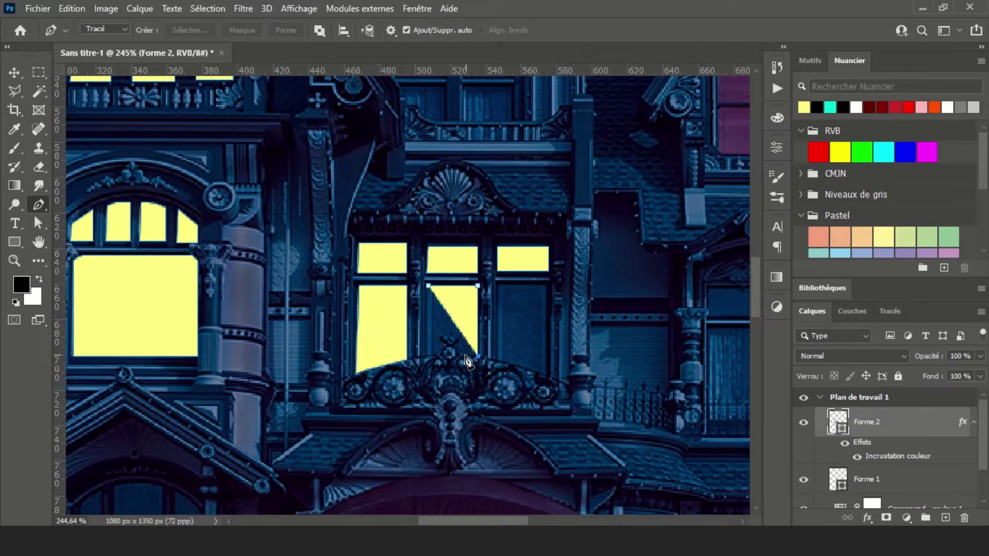
{"action": "left_click", "coordinate": [456, 342]}
{"action": "left_click", "coordinate": [425, 357]}
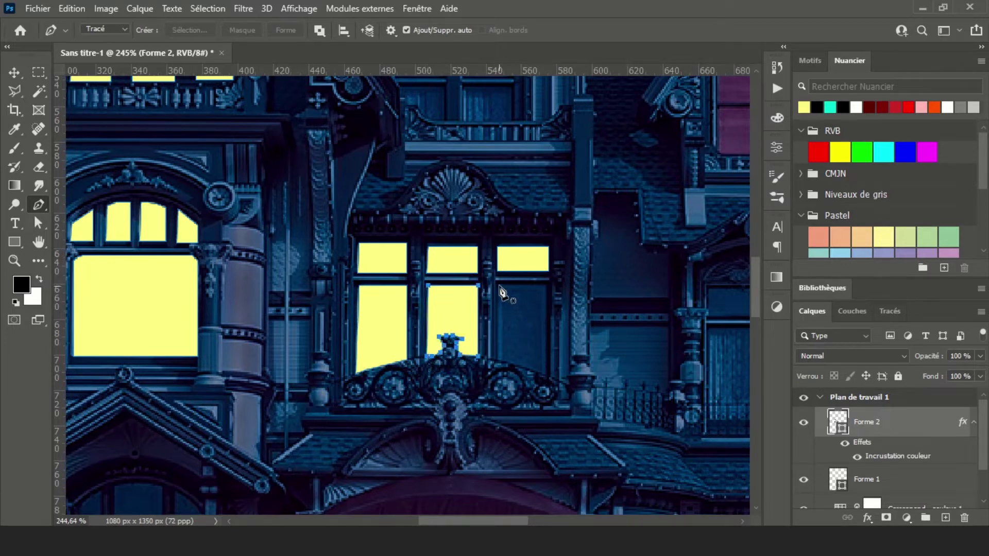
{"action": "left_click", "coordinate": [546, 381]}
{"action": "scroll", "coordinate": [519, 270], "scroll_direction": "down", "scroll_amount": 2}
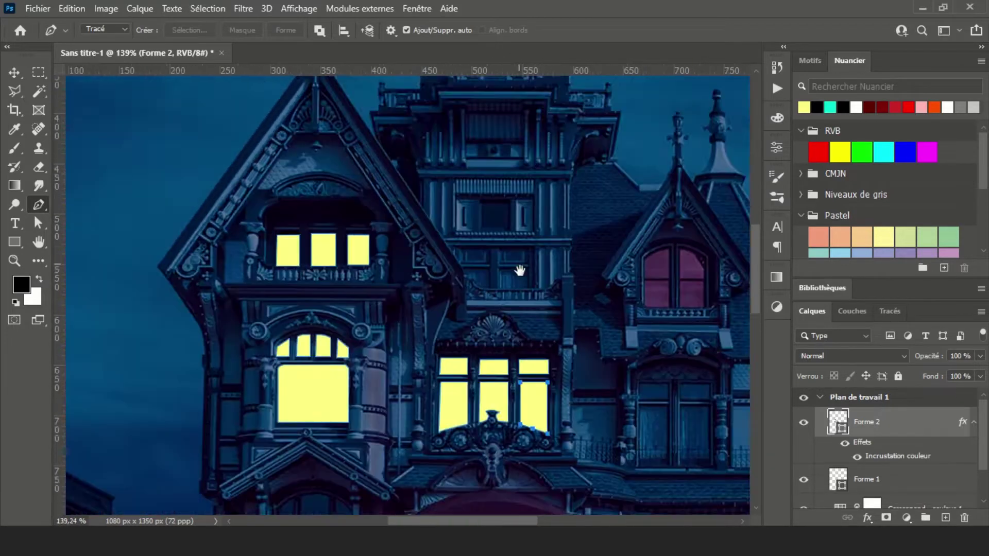
{"action": "scroll", "coordinate": [507, 173], "scroll_direction": "up", "scroll_amount": 3}
- Trace the upper central window and the panes of the window below it
{"action": "left_click", "coordinate": [506, 159]}
{"action": "left_click", "coordinate": [506, 216]}
{"action": "left_click", "coordinate": [444, 216]}
{"action": "left_click", "coordinate": [444, 159]}
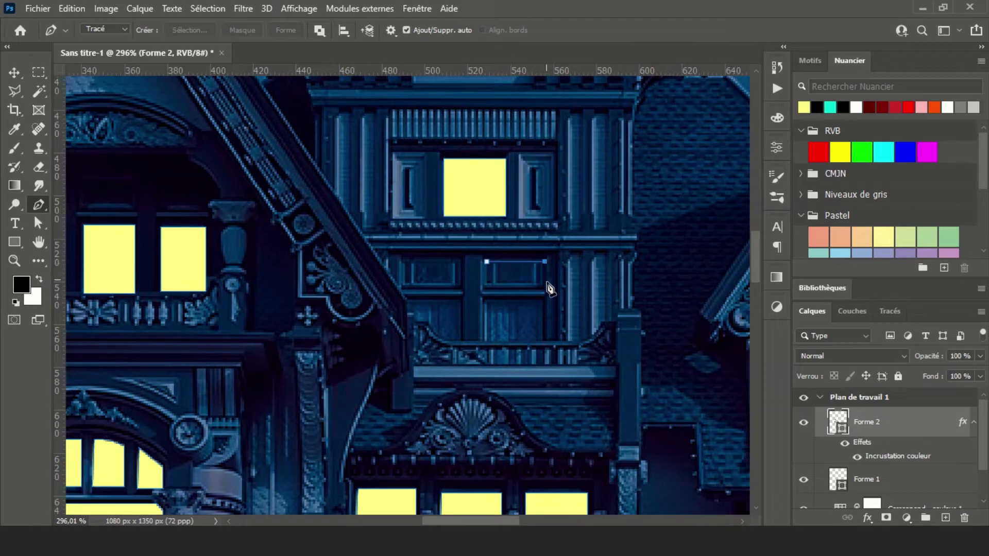
{"action": "left_click", "coordinate": [545, 284]}
{"action": "left_click", "coordinate": [486, 285]}
{"action": "left_click", "coordinate": [545, 302]}
{"action": "left_click", "coordinate": [544, 342]}
{"action": "left_click", "coordinate": [486, 342]}
{"action": "left_click", "coordinate": [463, 301]}
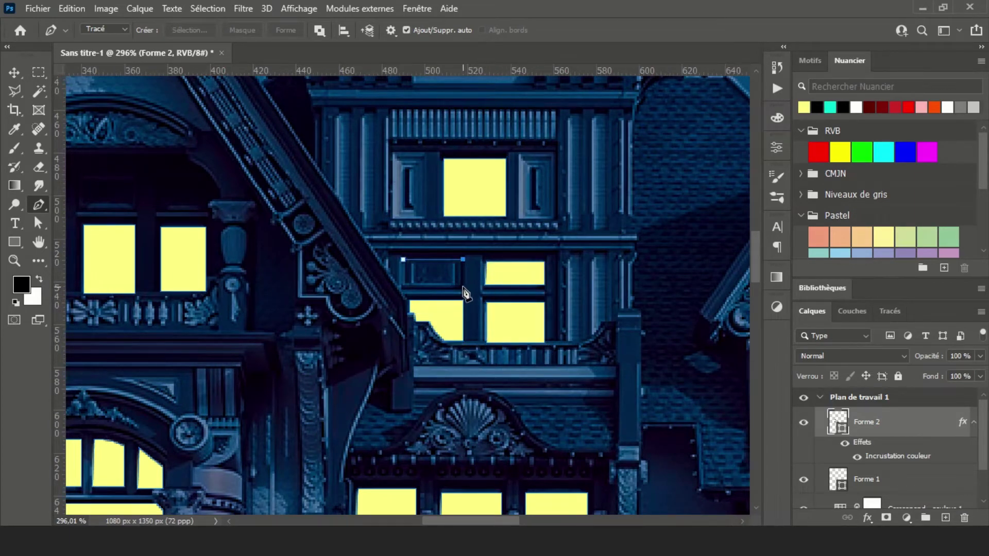
{"action": "left_click", "coordinate": [463, 288]}
{"action": "scroll", "coordinate": [547, 194], "scroll_direction": "down", "scroll_amount": 3}
{"action": "scroll", "coordinate": [489, 287], "scroll_direction": "up", "scroll_amount": 4}
- Outline the tower window with a glowing yellow rectangle
{"action": "left_click", "coordinate": [468, 216]}
{"action": "left_click", "coordinate": [514, 216]}
{"action": "left_click", "coordinate": [513, 268]}
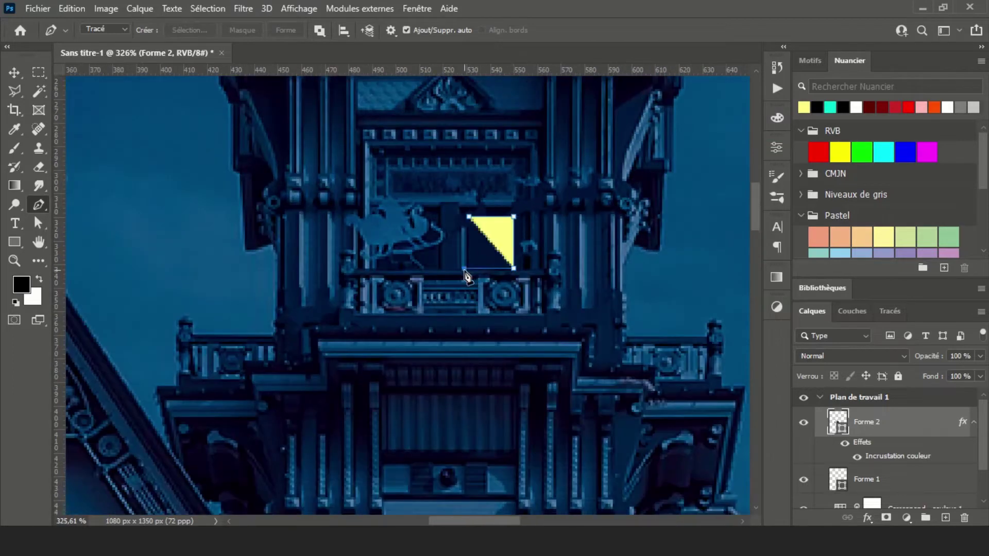
{"action": "left_click", "coordinate": [467, 269]}
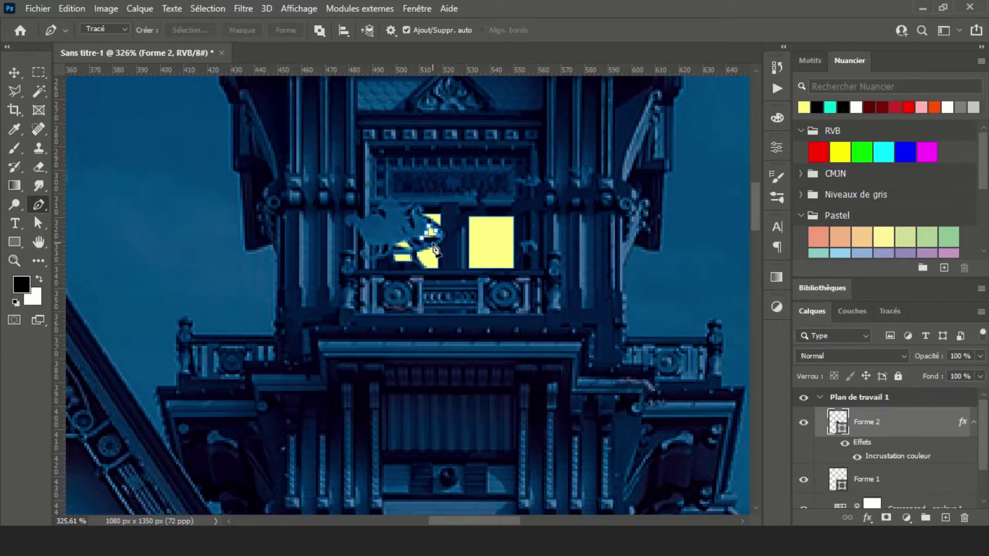
- Cover the left and right dormer window panes with yellow shapes
{"action": "scroll", "coordinate": [481, 280], "scroll_direction": "down", "scroll_amount": 4}
{"action": "scroll", "coordinate": [449, 264], "scroll_direction": "up", "scroll_amount": 3}
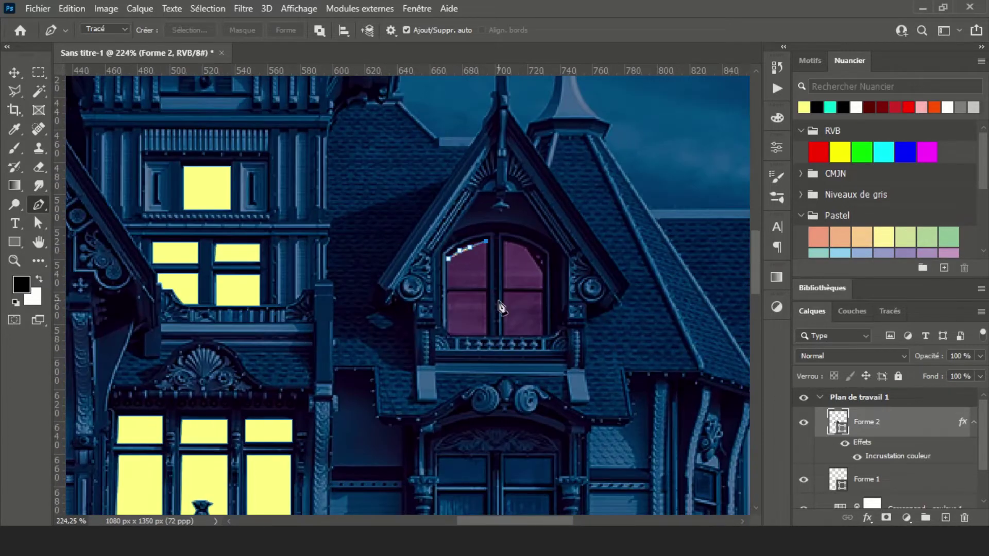
{"action": "left_click", "coordinate": [486, 288]}
{"action": "left_click", "coordinate": [447, 289]}
{"action": "left_click", "coordinate": [487, 295]}
{"action": "left_click", "coordinate": [487, 335]}
{"action": "left_click", "coordinate": [453, 335]}
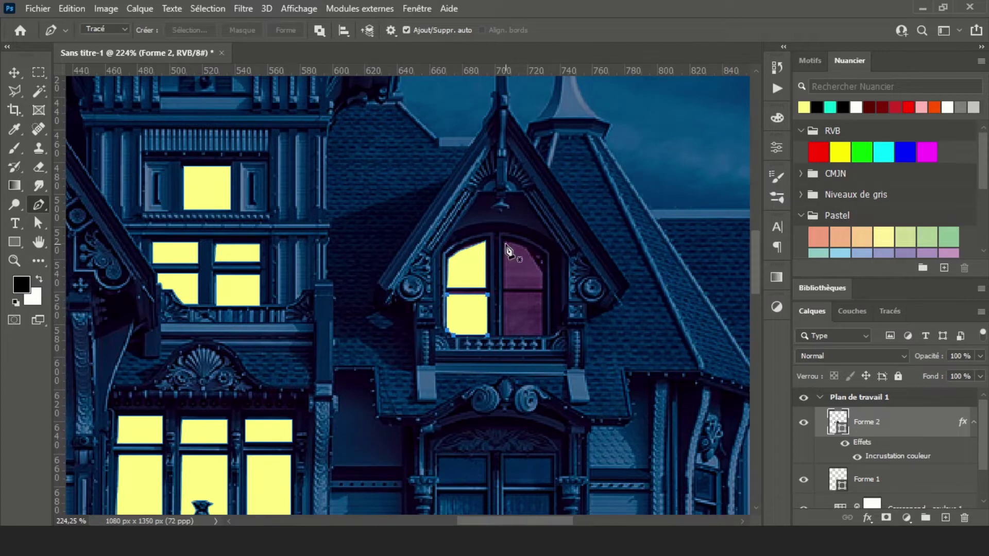
{"action": "left_click", "coordinate": [542, 288]}
{"action": "left_click", "coordinate": [503, 288]}
{"action": "left_click", "coordinate": [505, 244]}
{"action": "left_click", "coordinate": [503, 295]}
{"action": "left_click", "coordinate": [540, 295]}
{"action": "left_click", "coordinate": [541, 335]}
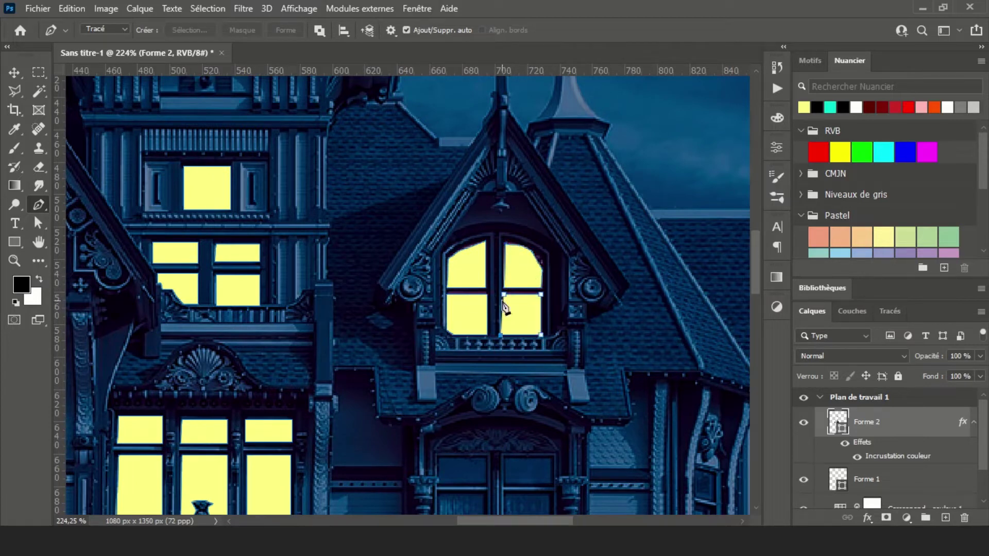
- Add yellow shapes over the balcony door's remaining panes, including the upper-left and lower-left ones
{"action": "scroll", "coordinate": [508, 304], "scroll_direction": "down", "scroll_amount": 5}
{"action": "left_click", "coordinate": [459, 291]}
{"action": "left_click", "coordinate": [459, 266]}
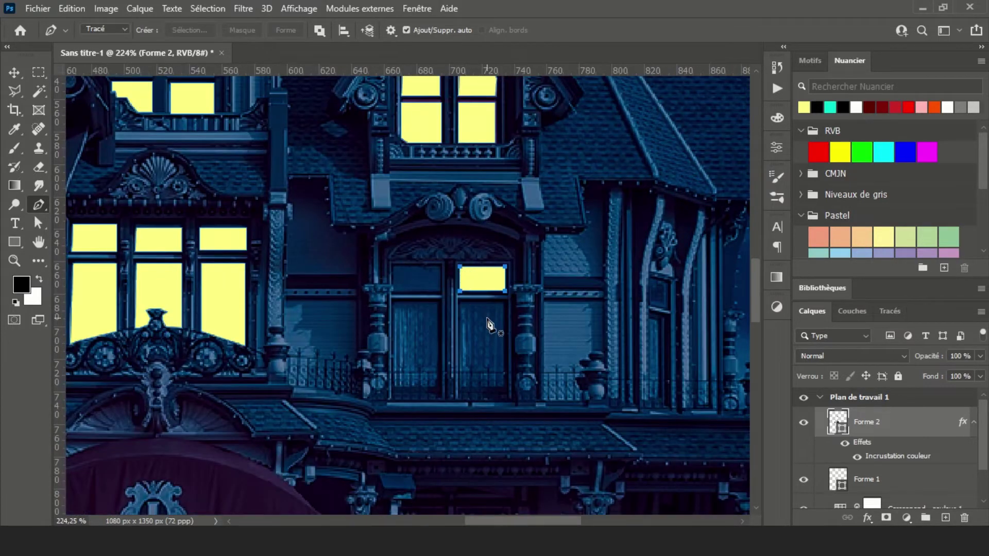
{"action": "left_click", "coordinate": [507, 372]}
{"action": "left_click", "coordinate": [460, 372]}
{"action": "left_click", "coordinate": [461, 302]}
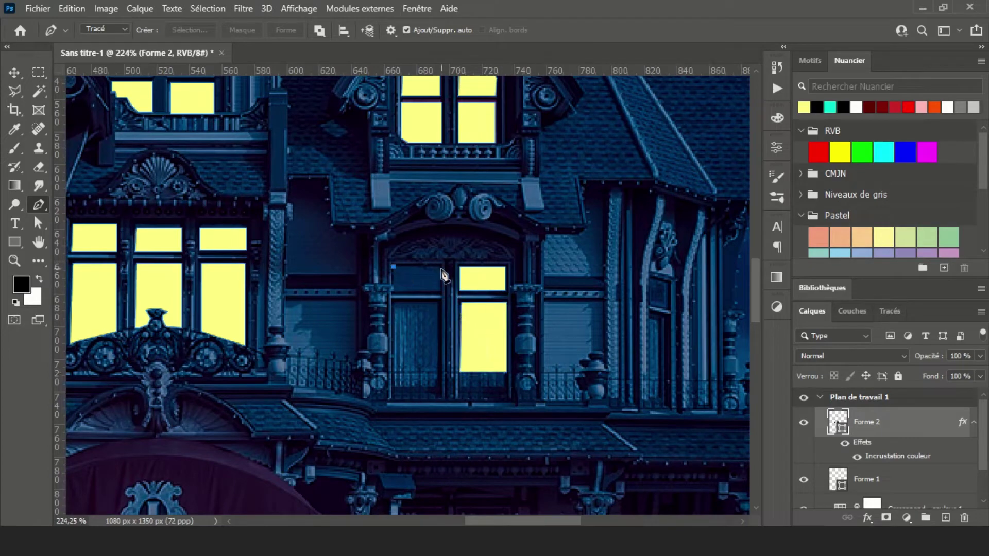
{"action": "left_click", "coordinate": [393, 267]}
{"action": "left_click", "coordinate": [441, 267]}
{"action": "left_click", "coordinate": [441, 292]}
{"action": "left_click", "coordinate": [441, 372]}
{"action": "left_click", "coordinate": [394, 372]}
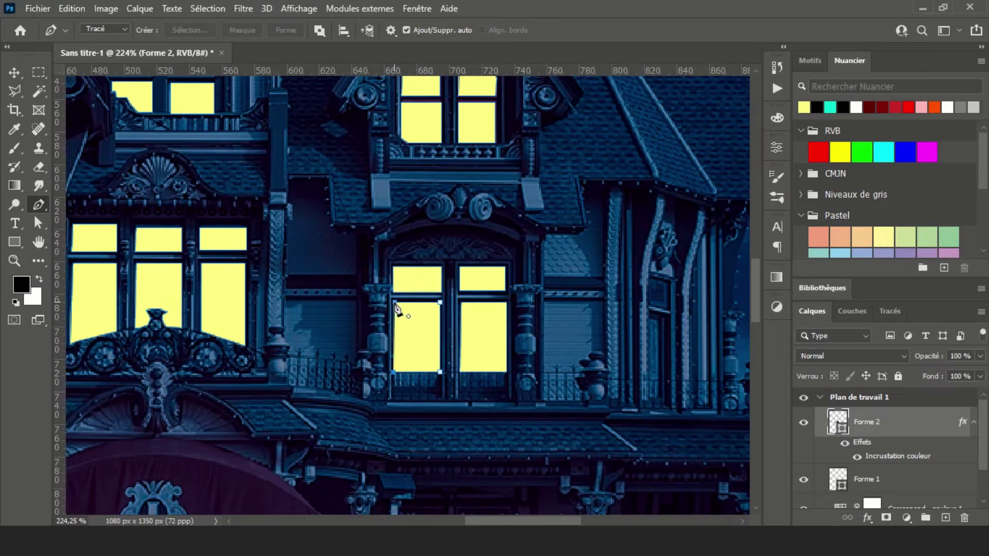
{"action": "left_click", "coordinate": [394, 302]}
- Fill the small arched gable window's panes with yellow shapes
{"action": "scroll", "coordinate": [401, 309], "scroll_direction": "down", "scroll_amount": 3}
{"action": "scroll", "coordinate": [508, 226], "scroll_direction": "up", "scroll_amount": 3}
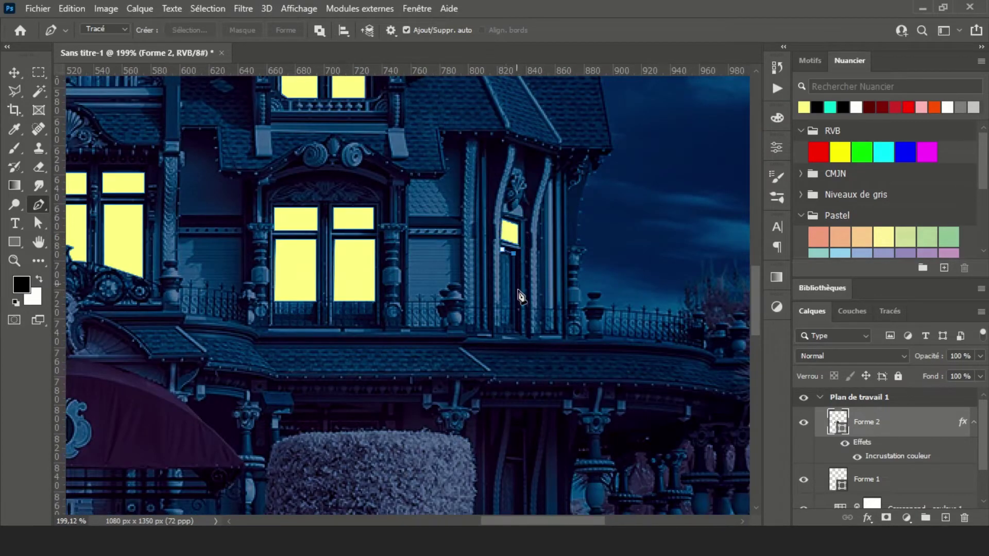
{"action": "scroll", "coordinate": [518, 292], "scroll_direction": "down", "scroll_amount": 3}
{"action": "scroll", "coordinate": [361, 325], "scroll_direction": "up", "scroll_amount": 4}
{"action": "left_click", "coordinate": [345, 317]}
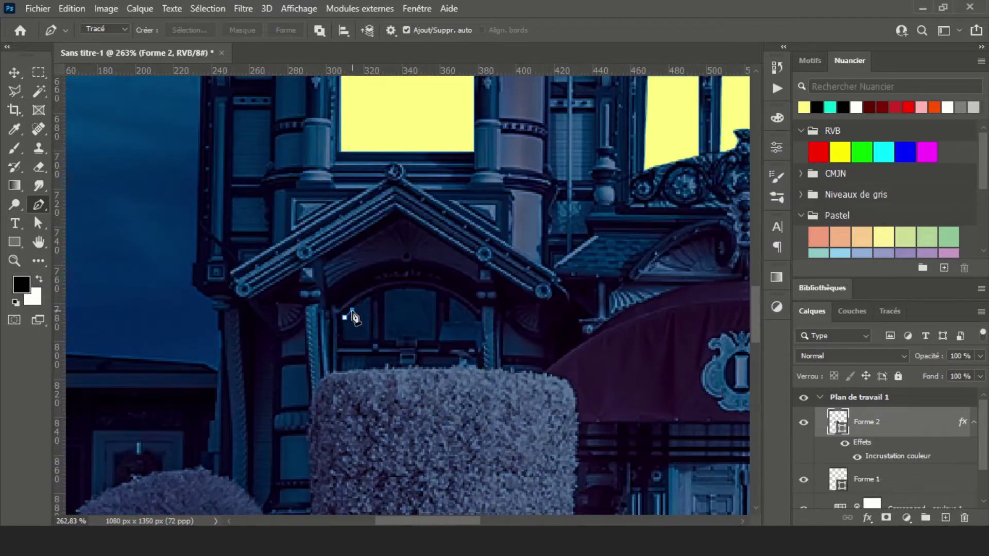
{"action": "left_click", "coordinate": [420, 340]}
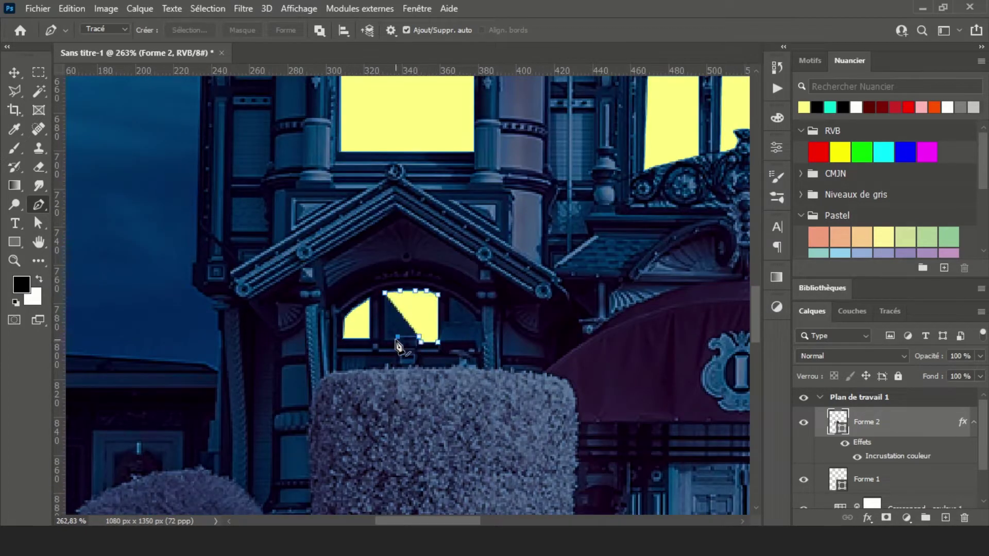
{"action": "left_click", "coordinate": [384, 340]}
{"action": "left_click", "coordinate": [385, 293]}
{"action": "left_click", "coordinate": [473, 315]}
- Cover the narrow right-side window slit with a yellow shape
{"action": "scroll", "coordinate": [494, 321], "scroll_direction": "down", "scroll_amount": 2}
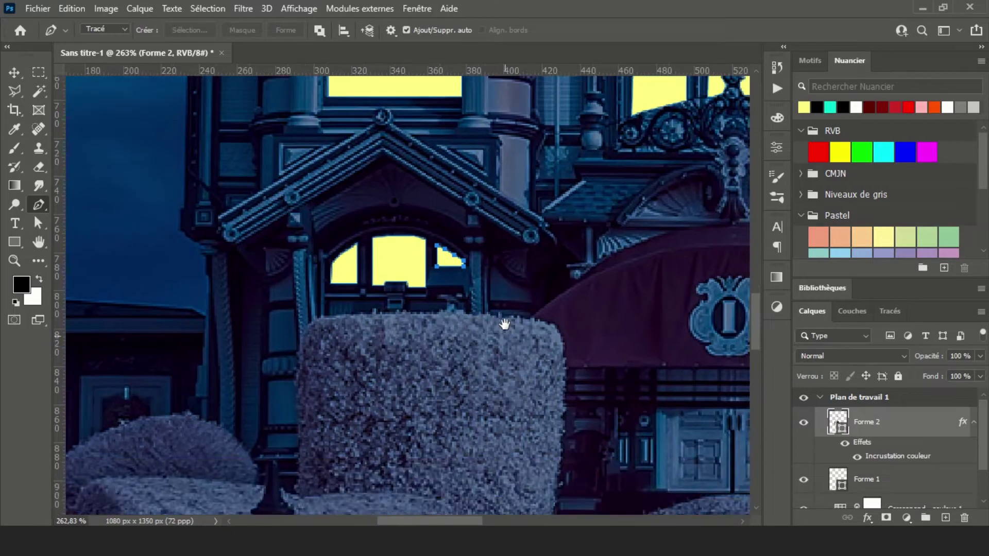
{"action": "scroll", "coordinate": [503, 358], "scroll_direction": "down", "scroll_amount": 2}
{"action": "scroll", "coordinate": [556, 311], "scroll_direction": "up", "scroll_amount": 3}
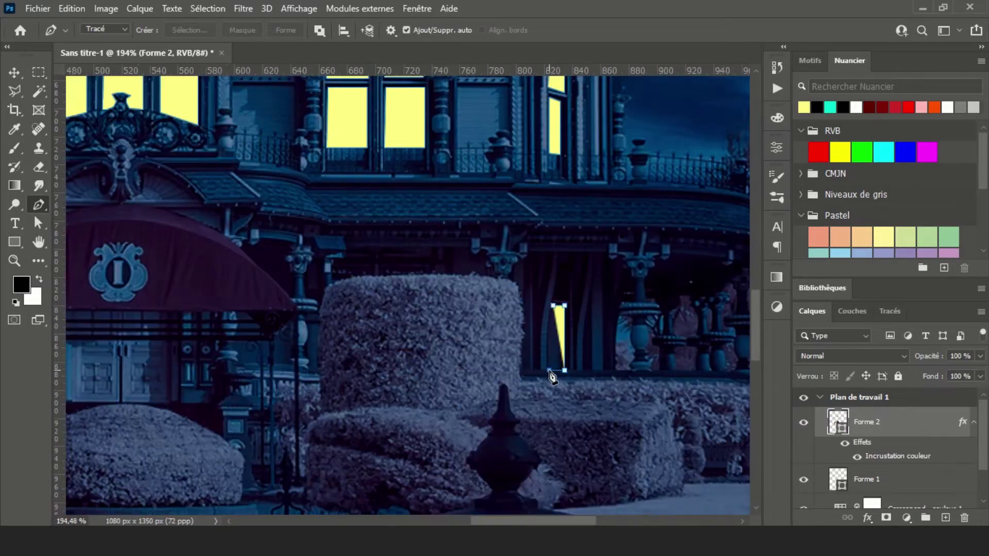
{"action": "left_click", "coordinate": [554, 305]}
{"action": "scroll", "coordinate": [556, 293], "scroll_direction": "down", "scroll_amount": 2}
{"action": "scroll", "coordinate": [546, 403], "scroll_direction": "down", "scroll_amount": 1}
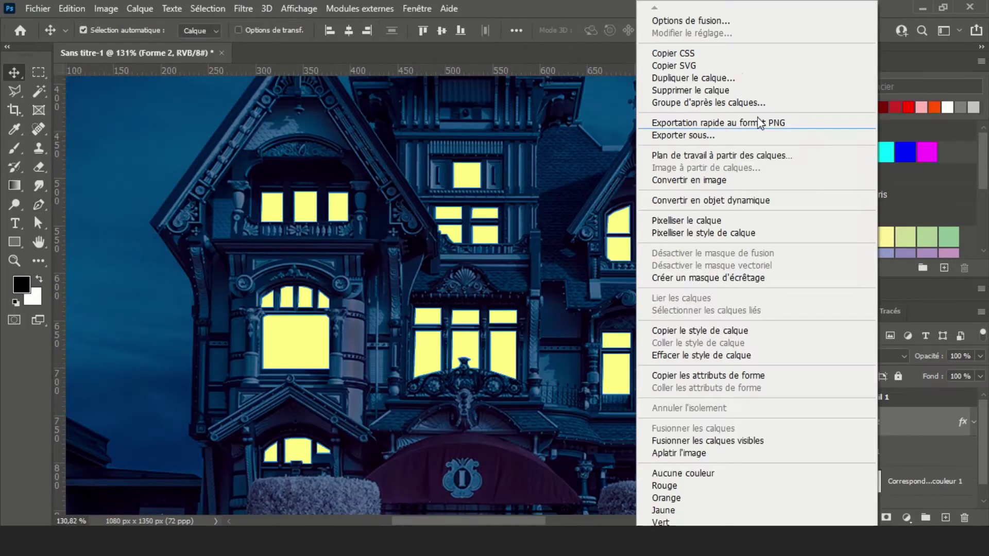
- Give the window shapes a strengthened yellow outer glow and an inner glow at 54% opacity
{"action": "left_click", "coordinate": [680, 7]}
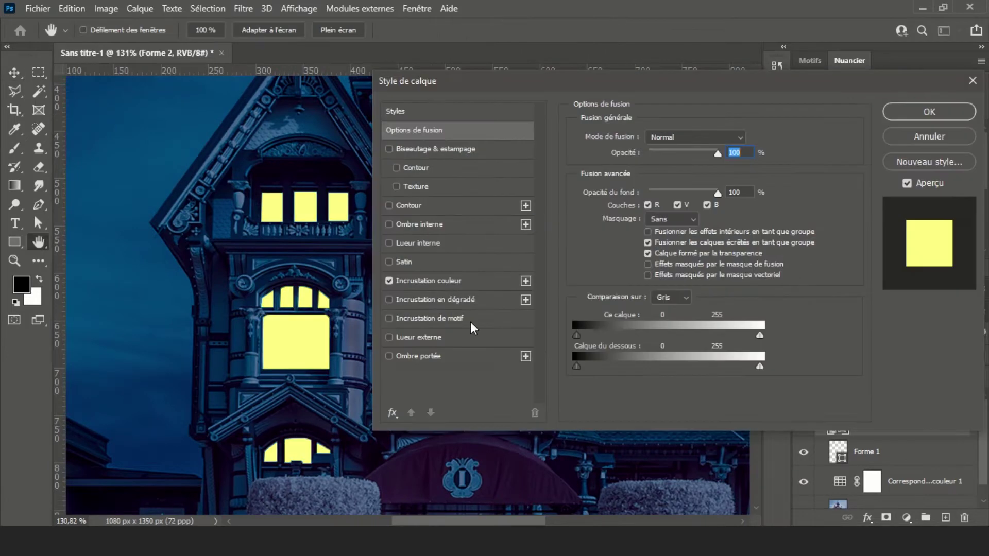
{"action": "left_click", "coordinate": [453, 337]}
{"action": "left_click", "coordinate": [617, 188]}
{"action": "left_click", "coordinate": [944, 194]}
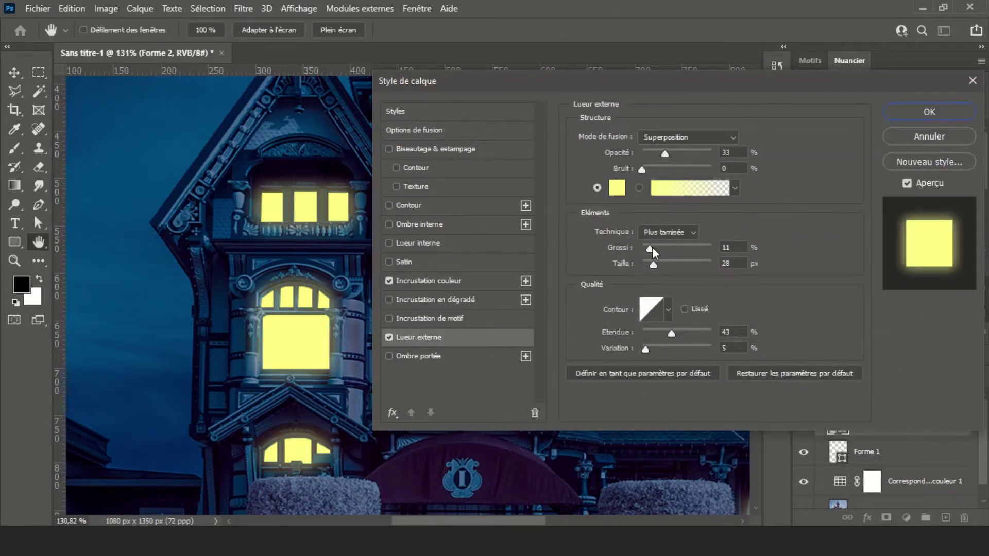
{"action": "left_click", "coordinate": [668, 152]}
{"action": "mouse_move", "coordinate": [653, 264]}
{"action": "left_mouse_down"}
{"action": "mouse_move", "coordinate": [651, 244]}
{"action": "mouse_move", "coordinate": [652, 264]}
{"action": "left_mouse_up"}
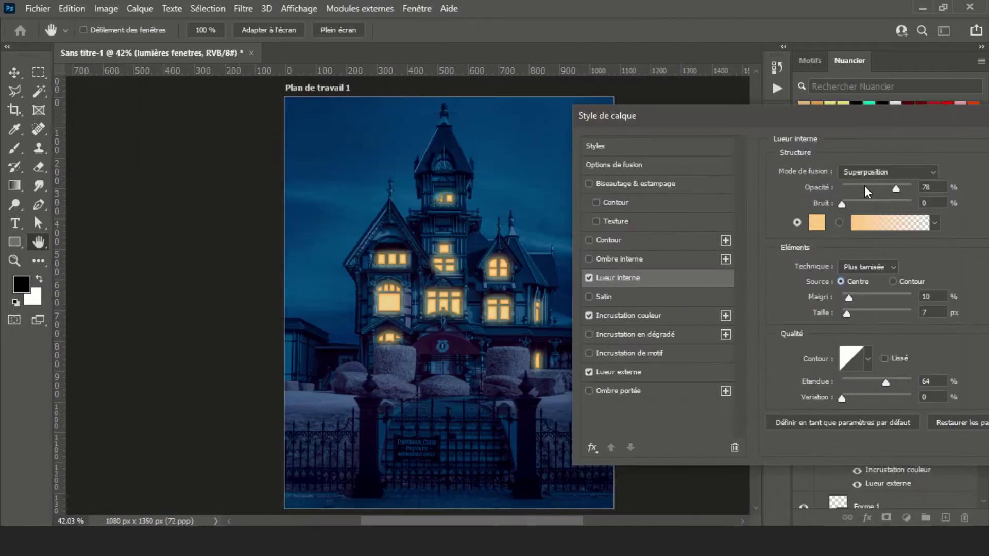
{"action": "left_click_drag", "start_coordinate": [864, 188], "coordinate": [880, 189]}
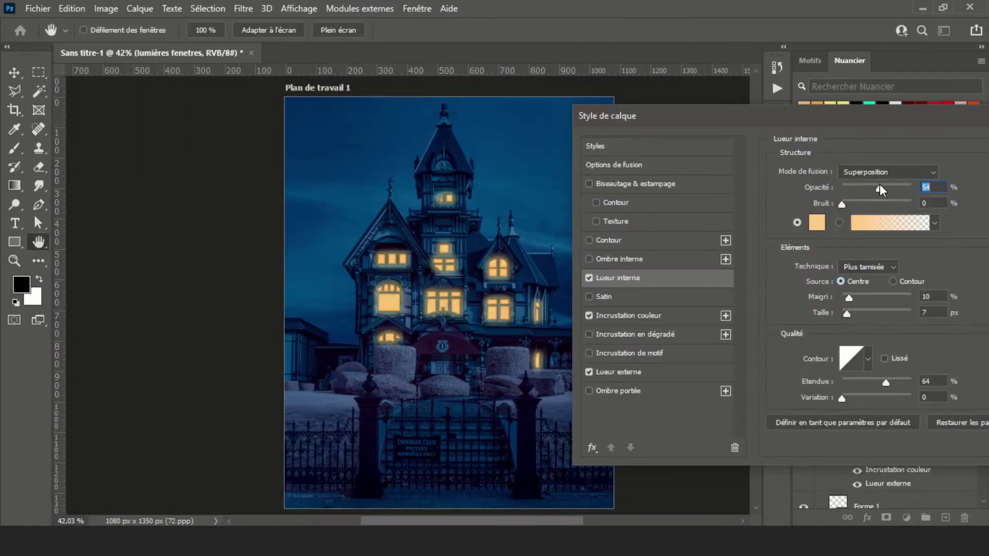
{"action": "left_click", "coordinate": [870, 297]}
{"action": "mouse_move", "coordinate": [899, 296]}
{"action": "left_mouse_down"}
{"action": "mouse_move", "coordinate": [849, 296]}
{"action": "mouse_move", "coordinate": [892, 314]}
{"action": "left_mouse_up"}
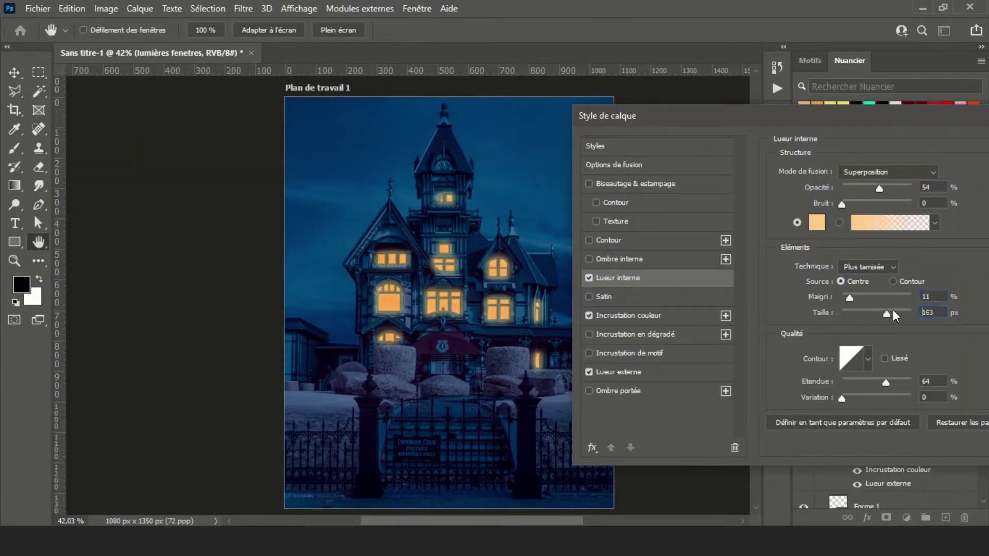
{"action": "key", "text": "Return"}
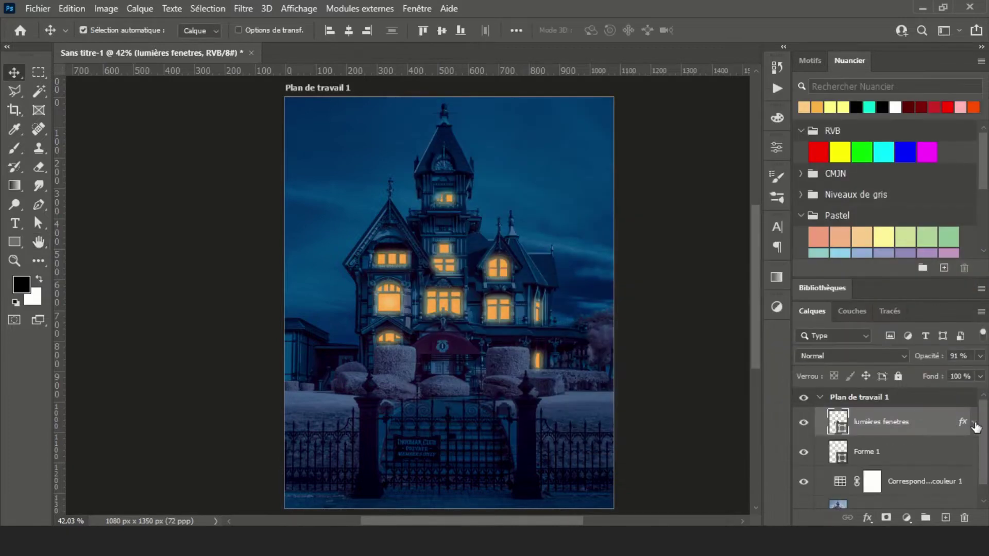
- Reopen the window-light style and tint the outer glow a warm peach
{"action": "double_click", "coordinate": [887, 456]}
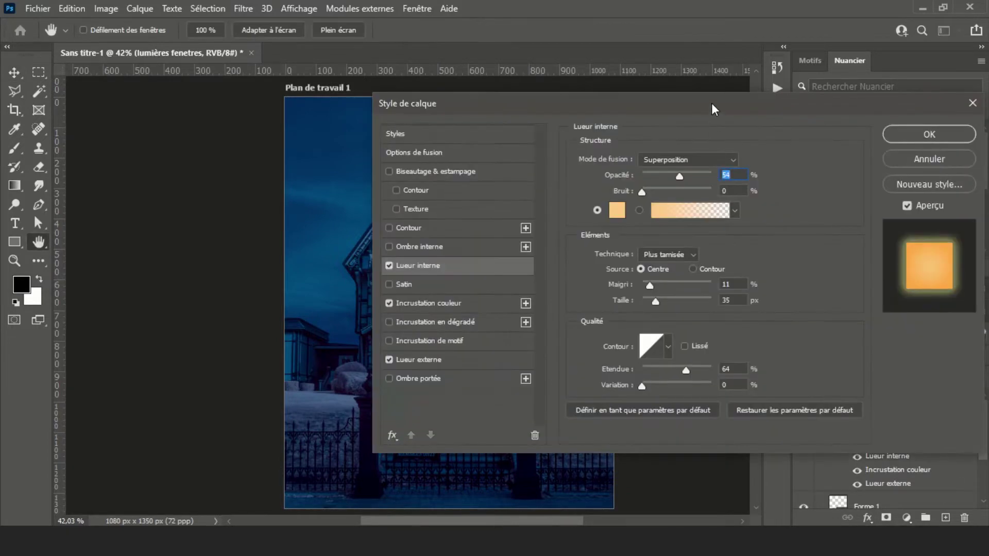
{"action": "left_click_drag", "start_coordinate": [514, 105], "coordinate": [562, 129]}
{"action": "left_click", "coordinate": [488, 332]}
{"action": "left_click", "coordinate": [463, 390]}
{"action": "left_click_drag", "start_coordinate": [703, 129], "coordinate": [811, 137]}
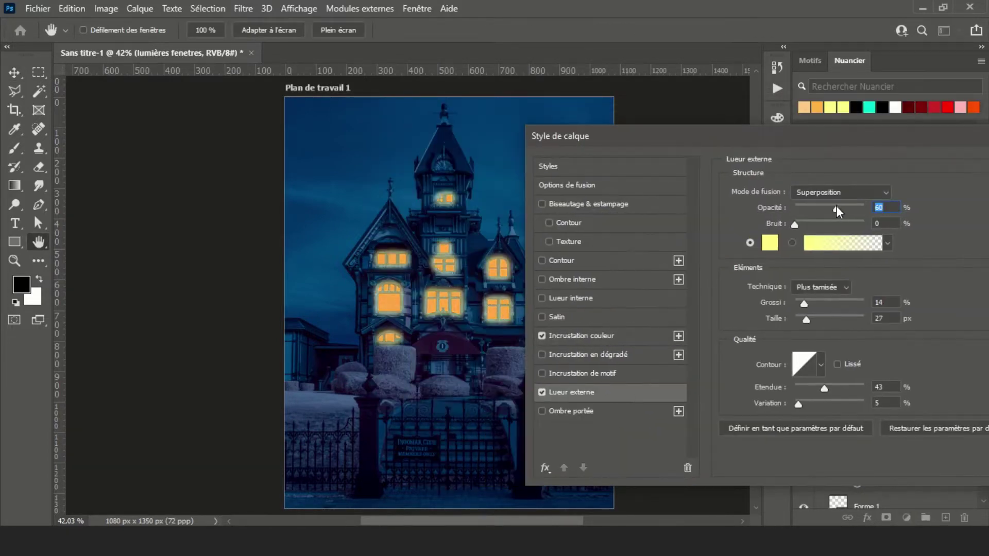
{"action": "left_click", "coordinate": [767, 242]}
{"action": "left_click", "coordinate": [684, 203]}
{"action": "left_click", "coordinate": [770, 379]}
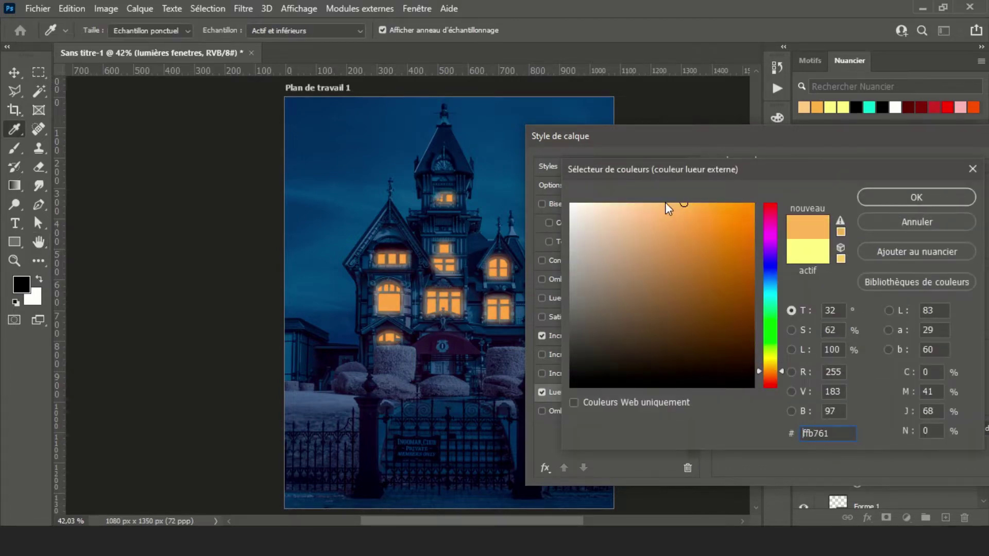
{"action": "left_click_drag", "start_coordinate": [670, 204], "coordinate": [639, 203]}
{"action": "left_click", "coordinate": [916, 198]}
- Retune the outer glow to pale yellow with size 43 and opacity 39
{"action": "left_click_drag", "start_coordinate": [837, 207], "coordinate": [823, 208]}
{"action": "left_click", "coordinate": [769, 242]}
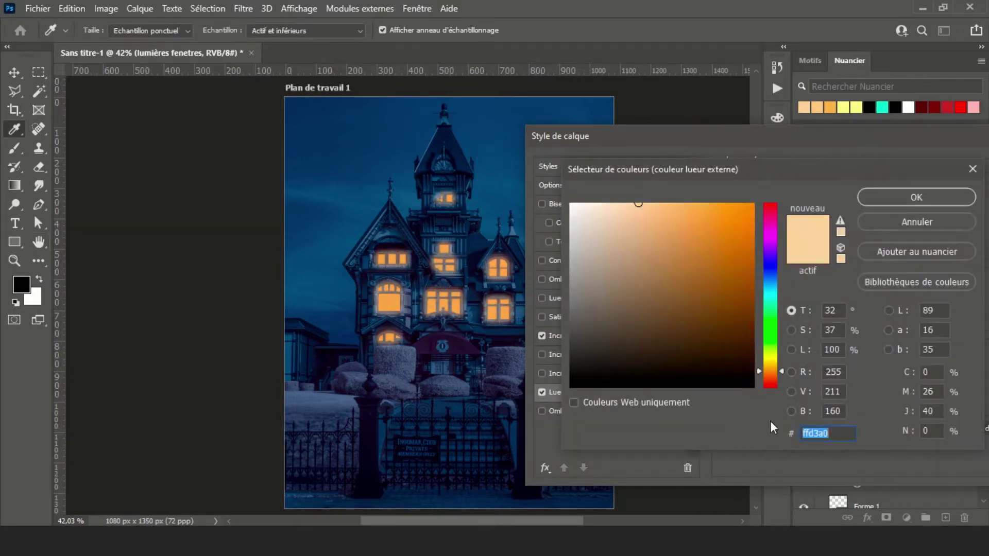
{"action": "mouse_move", "coordinate": [770, 381]}
{"action": "left_mouse_down"}
{"action": "mouse_move", "coordinate": [773, 342]}
{"action": "mouse_move", "coordinate": [812, 317]}
{"action": "left_mouse_up"}
{"action": "left_click", "coordinate": [946, 195]}
{"action": "left_click_drag", "start_coordinate": [823, 208], "coordinate": [820, 207]}
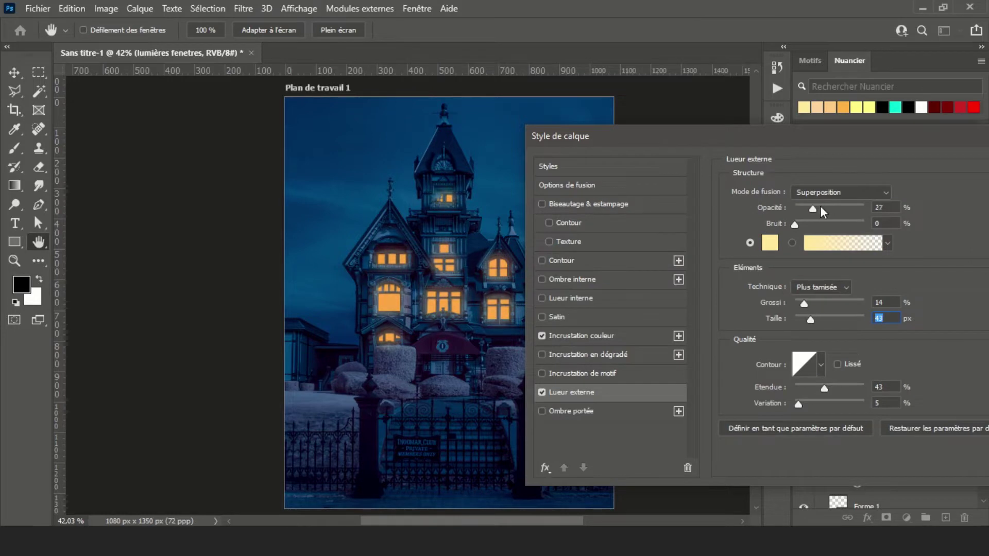
{"action": "left_click_drag", "start_coordinate": [804, 303], "coordinate": [815, 316]}
{"action": "left_click", "coordinate": [770, 243]}
{"action": "mouse_move", "coordinate": [771, 361]}
{"action": "left_mouse_down"}
{"action": "mouse_move", "coordinate": [773, 375]}
{"action": "mouse_move", "coordinate": [774, 367]}
{"action": "left_mouse_up"}
{"action": "left_click", "coordinate": [621, 206]}
{"action": "left_click", "coordinate": [651, 198]}
{"action": "left_click", "coordinate": [771, 360]}
{"action": "left_click", "coordinate": [873, 194]}
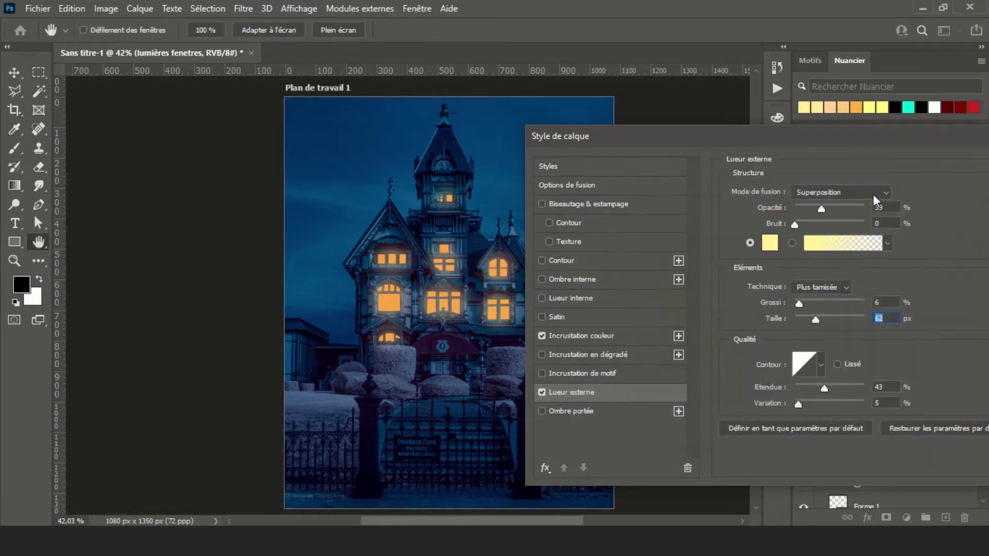
- Enable a yellow inner glow on the windows and firm it up slightly
{"action": "left_click", "coordinate": [603, 298]}
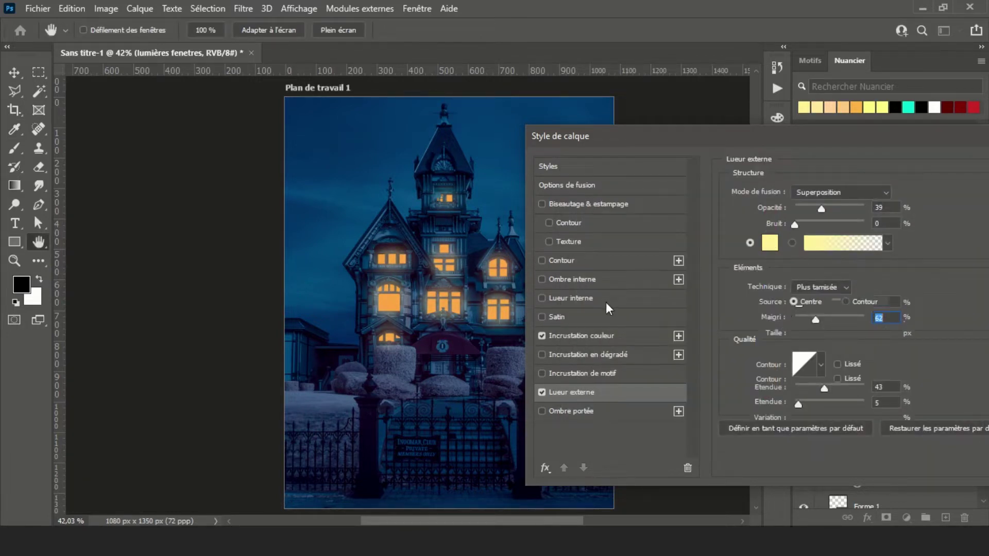
{"action": "left_click", "coordinate": [769, 242]}
{"action": "left_click", "coordinate": [771, 360]}
{"action": "left_click", "coordinate": [883, 197]}
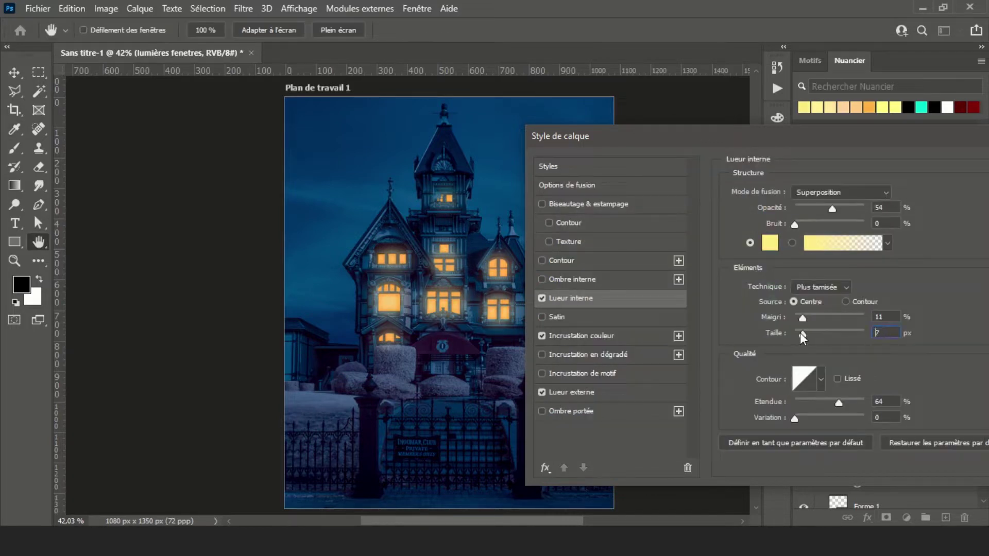
{"action": "left_click_drag", "start_coordinate": [803, 320], "coordinate": [806, 318]}
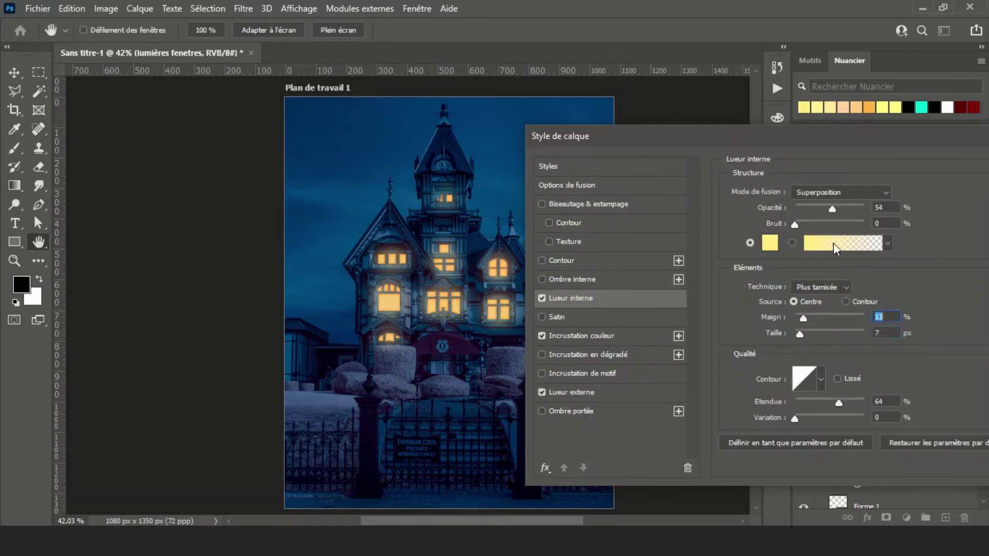
- Apply the glow settings, then quick-select a bat and carry it into the manor image
{"action": "key", "text": "Return"}
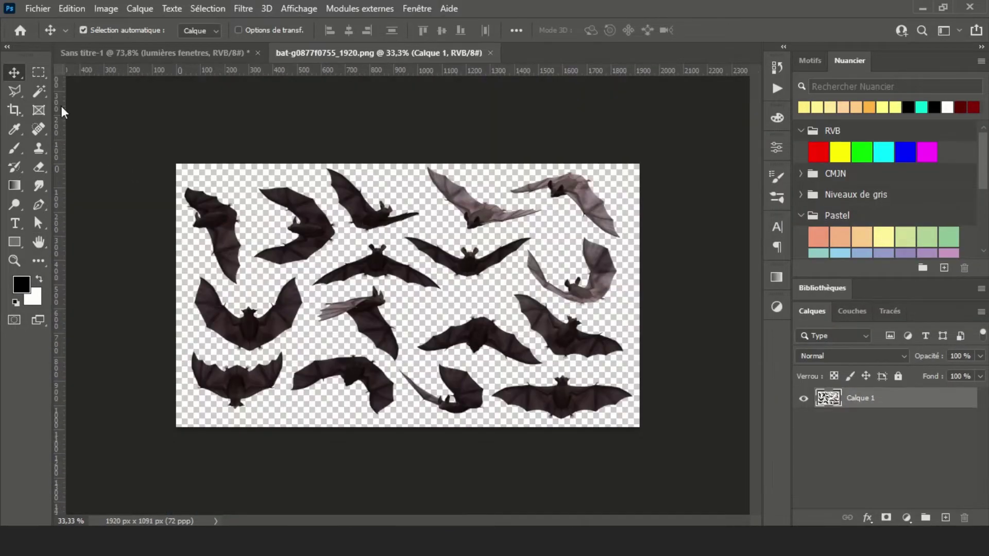
{"action": "right_click", "coordinate": [39, 92]}
{"action": "left_click", "coordinate": [154, 106]}
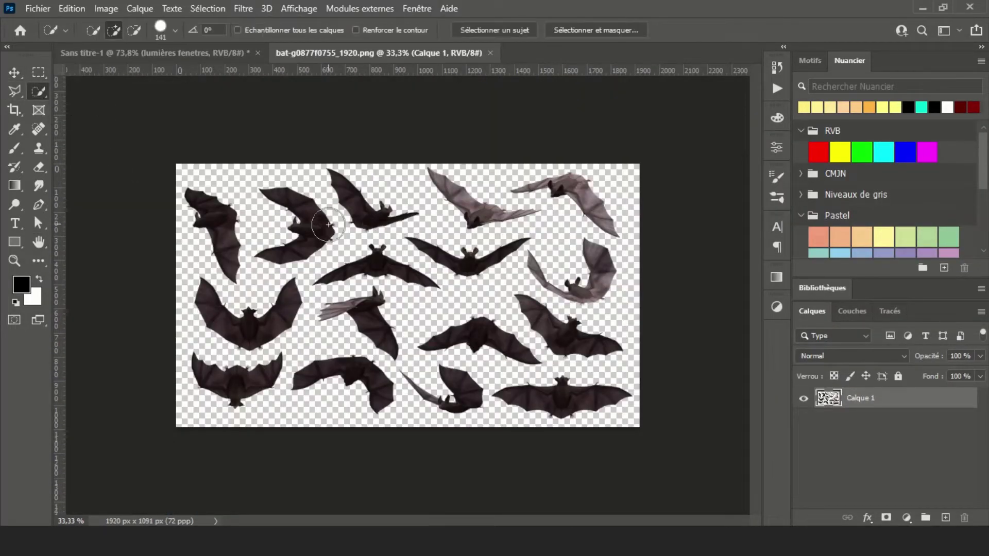
{"action": "key", "text": "v"}
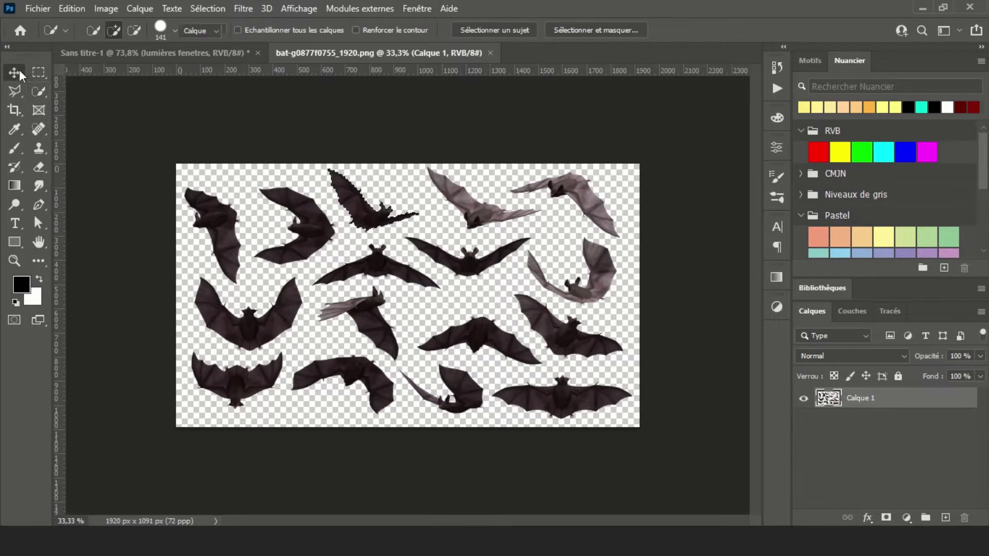
{"action": "left_click_drag", "start_coordinate": [366, 212], "coordinate": [626, 208]}
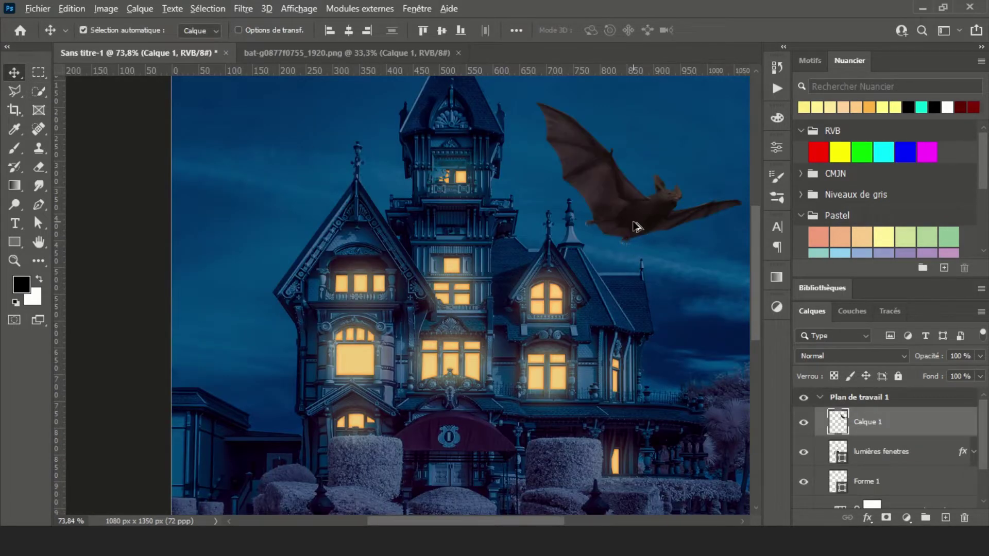
{"action": "scroll", "coordinate": [634, 220], "scroll_direction": "down", "scroll_amount": 4}
- Shrink the bat small in the upper-right sky and name its layer chauve souris
{"action": "key", "text": "ctrl+t"}
{"action": "mouse_move", "coordinate": [556, 194]}
{"action": "left_mouse_down"}
{"action": "mouse_move", "coordinate": [609, 168]}
{"action": "mouse_move", "coordinate": [631, 129]}
{"action": "left_mouse_up"}
{"action": "key", "text": "Return"}
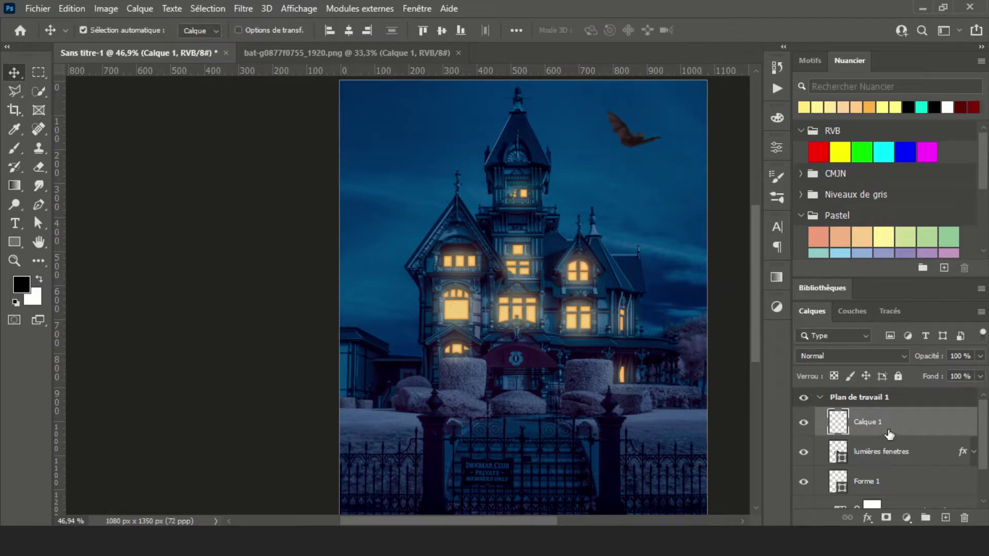
{"action": "key", "text": "Return"}
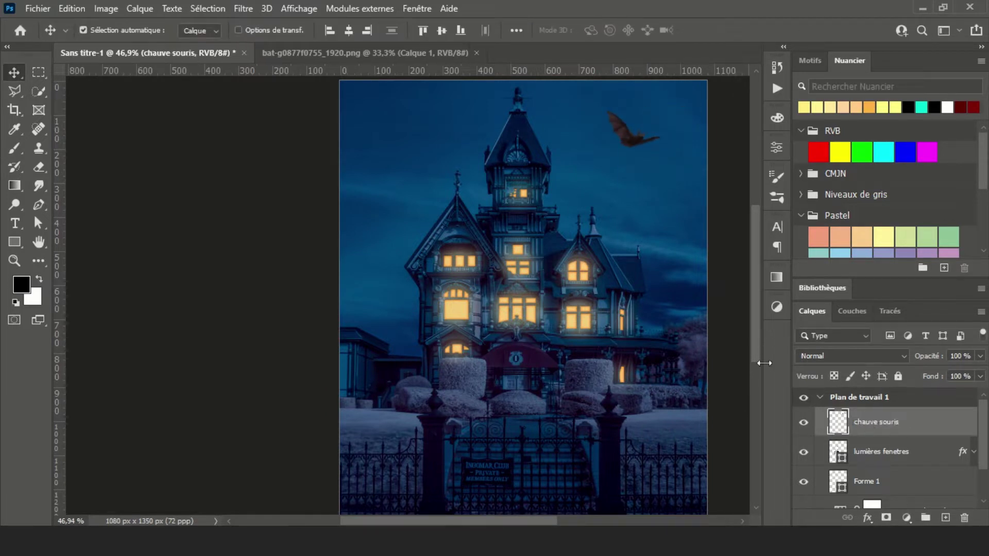
{"action": "scroll", "coordinate": [726, 314], "scroll_direction": "up", "scroll_amount": 1}
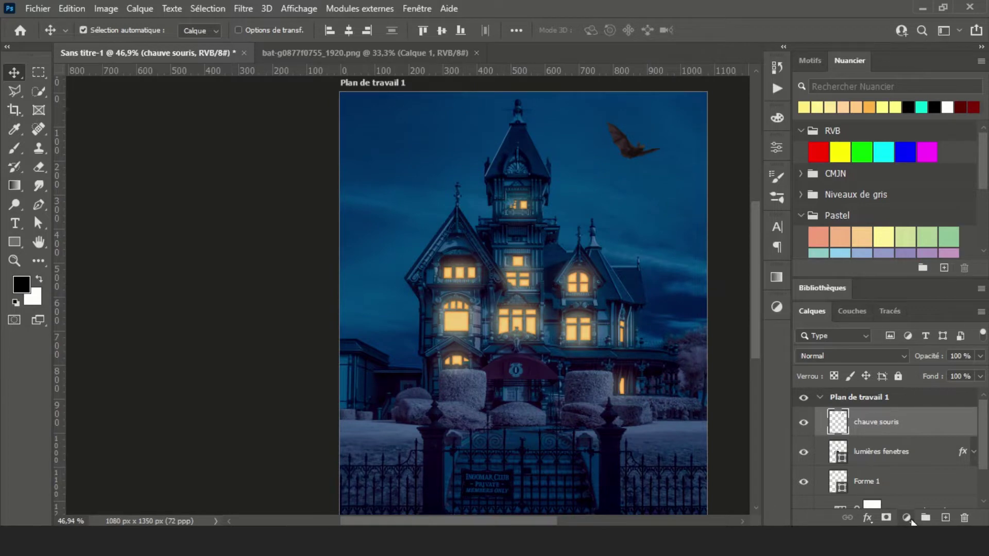
- Add a Levels adjustment that darkens the shadows, clipped to the bat
{"action": "left_click", "coordinate": [907, 518]}
{"action": "left_click", "coordinate": [829, 316]}
{"action": "left_click_drag", "start_coordinate": [536, 521], "coordinate": [602, 524]}
{"action": "left_click_drag", "start_coordinate": [586, 294], "coordinate": [624, 293]}
{"action": "left_click", "coordinate": [653, 431]}
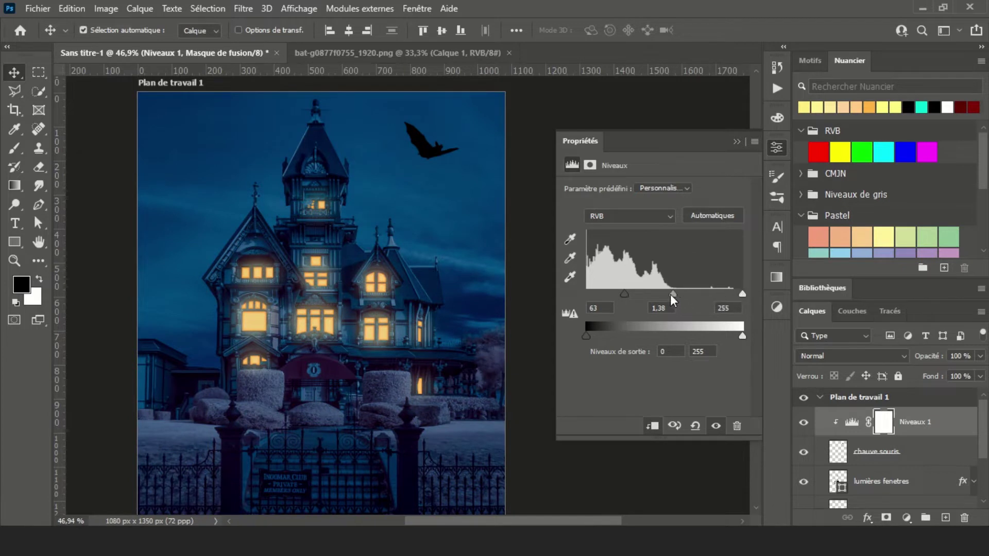
{"action": "left_click", "coordinate": [736, 141]}
- Try moving the colour match layer above the levels, undo it, and reselect the bat layer
{"action": "scroll", "coordinate": [929, 443], "scroll_direction": "down", "scroll_amount": 2}
{"action": "left_click_drag", "start_coordinate": [928, 461], "coordinate": [920, 423]}
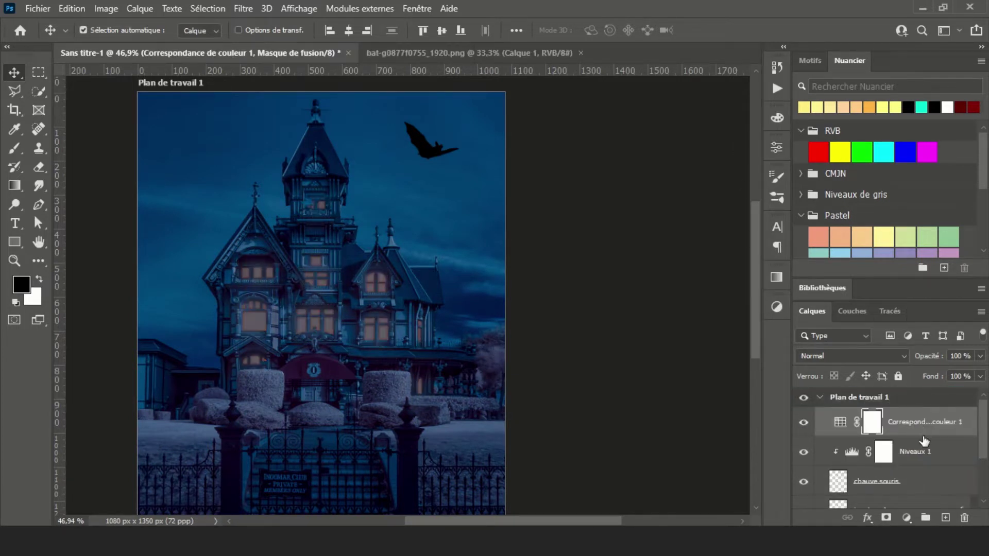
{"action": "key", "text": "ctrl+z"}
{"action": "scroll", "coordinate": [909, 445], "scroll_direction": "up", "scroll_amount": 1}
{"action": "left_click", "coordinate": [916, 433]}
{"action": "left_click", "coordinate": [919, 456]}
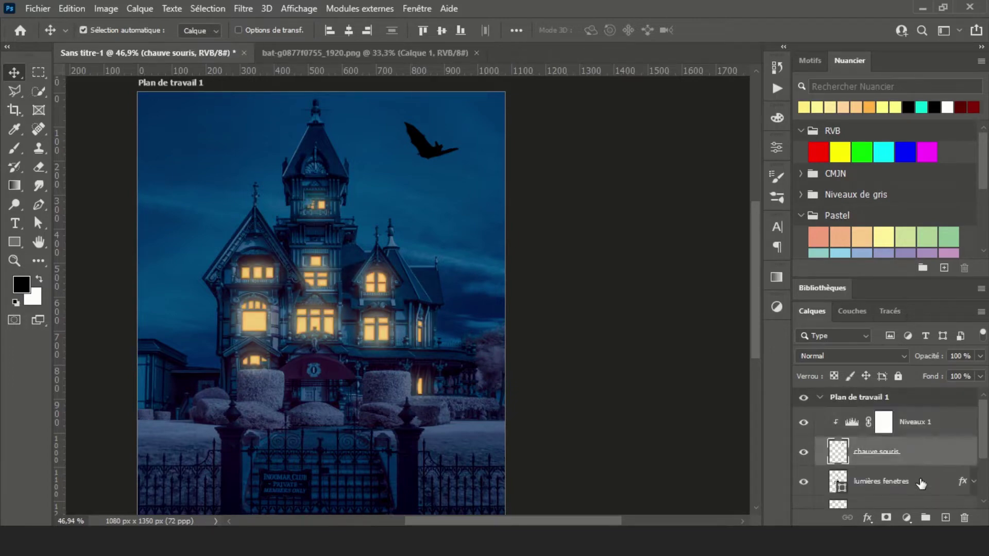
- Add a Color Lookup adjustment using the NightFromDay.CUBE 3DLUT
{"action": "left_click", "coordinate": [907, 518]}
{"action": "left_click", "coordinate": [883, 439]}
{"action": "left_click", "coordinate": [711, 189]}
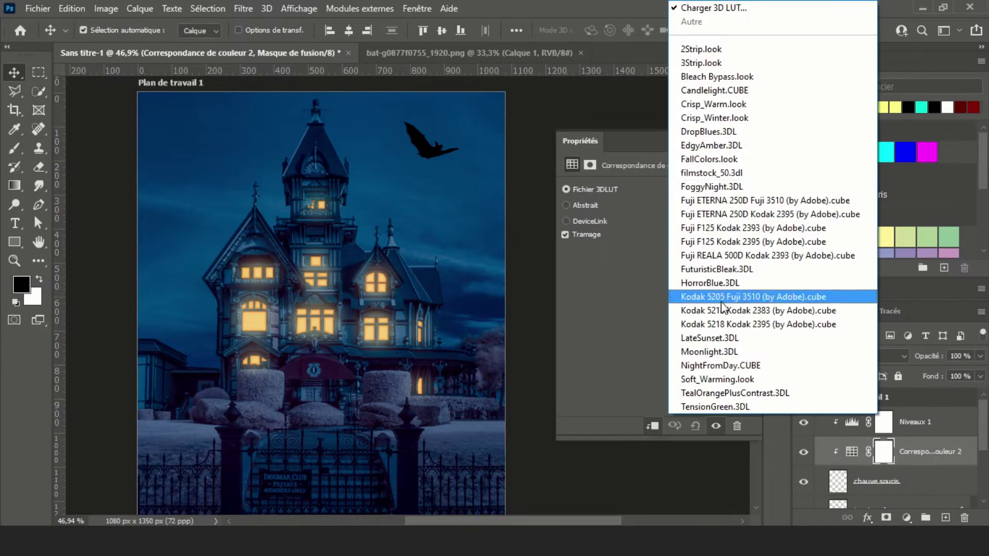
{"action": "left_click", "coordinate": [718, 365]}
{"action": "left_click", "coordinate": [737, 143]}
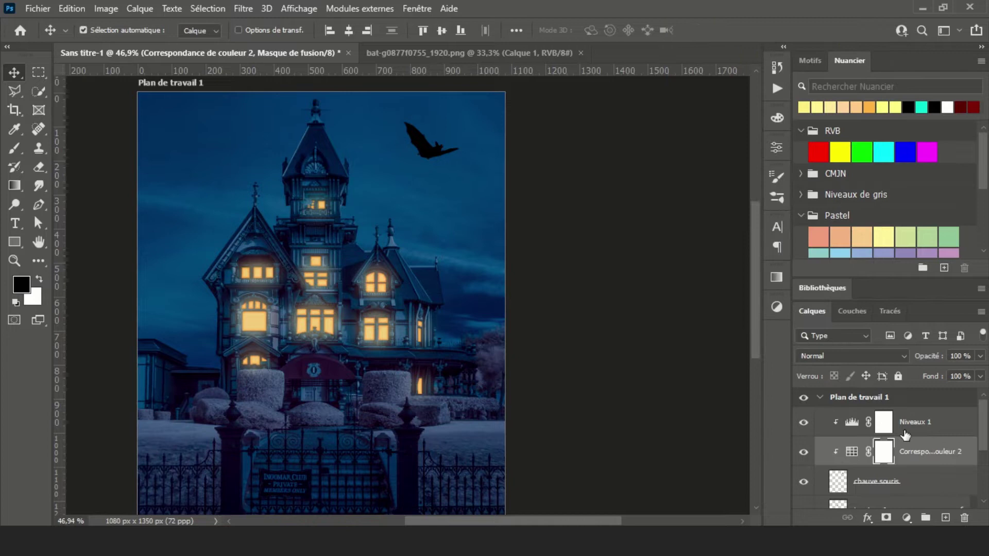
- Return the Niveaux 1 Levels black input slider to 0
{"action": "double_click", "coordinate": [852, 424]}
{"action": "left_click_drag", "start_coordinate": [588, 295], "coordinate": [586, 294]}
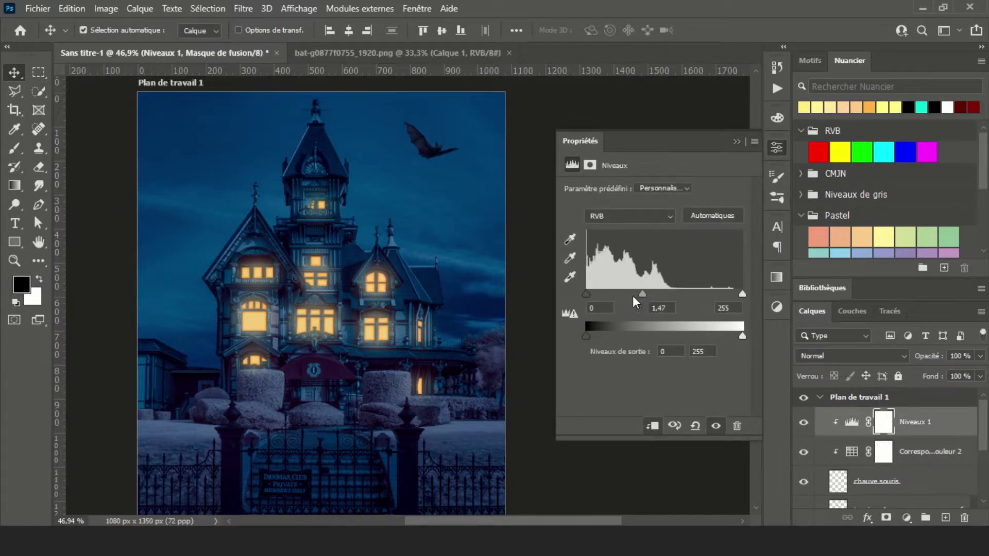
{"action": "left_click_drag", "start_coordinate": [593, 293], "coordinate": [589, 293]}
{"action": "left_click", "coordinate": [737, 142]}
{"action": "scroll", "coordinate": [638, 278], "scroll_direction": "left", "scroll_amount": 5}
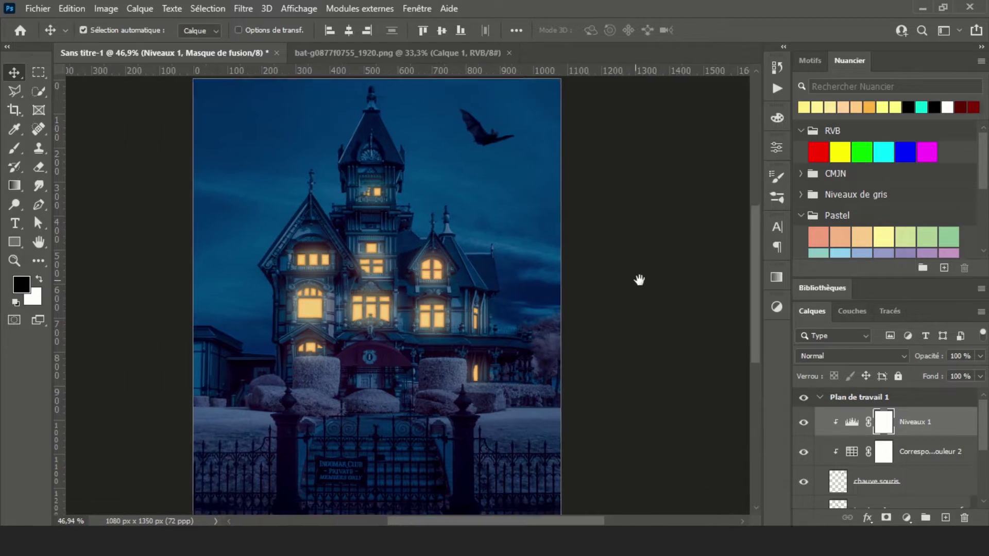
- Quick-select the middle spread-wing bat on the bat sheet and drag it into the manor
{"action": "left_click", "coordinate": [382, 52]}
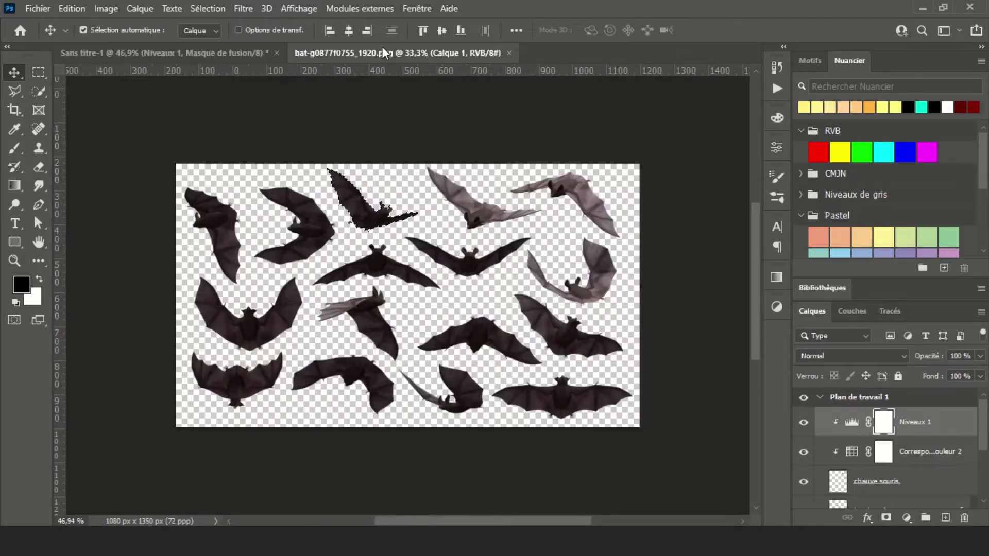
{"action": "key", "text": "w"}
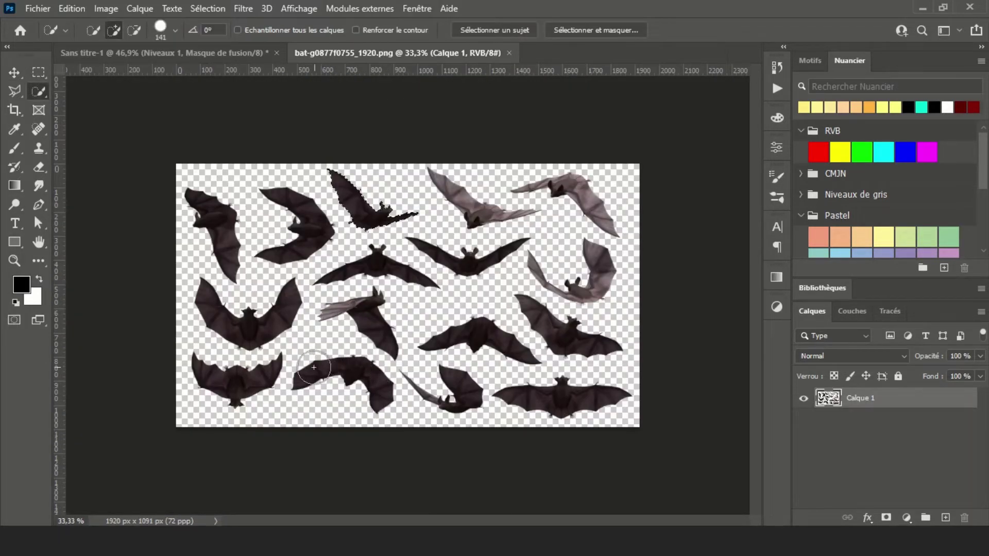
{"action": "left_click", "coordinate": [472, 256]}
{"action": "key", "text": "ctrl+d"}
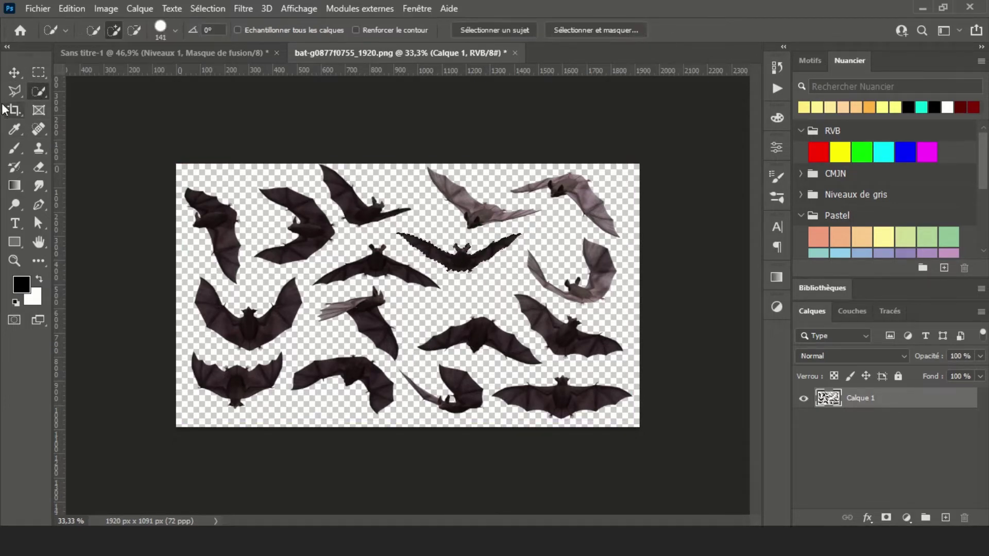
{"action": "key", "text": "v"}
{"action": "left_click_drag", "start_coordinate": [442, 248], "coordinate": [297, 191]}
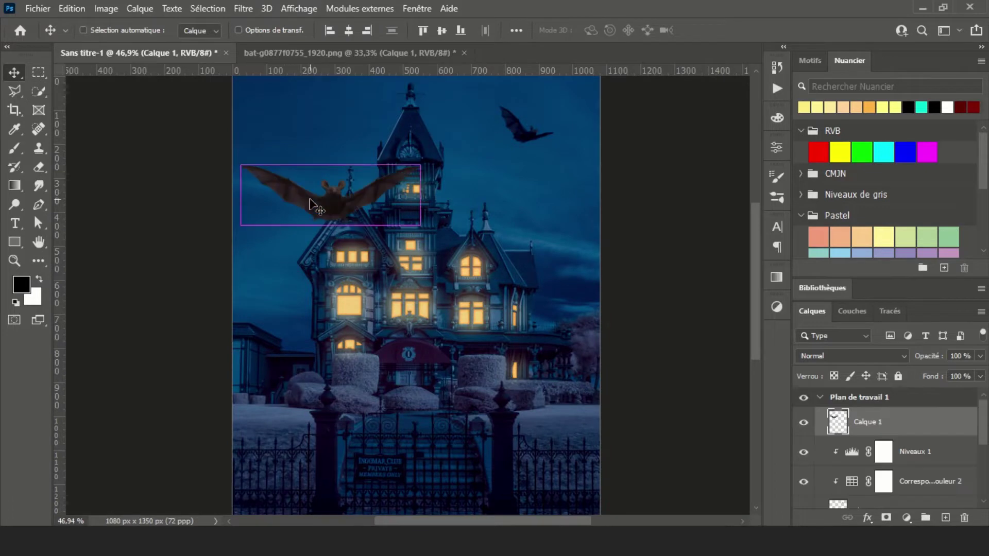
- Shrink the bat into the upper-left sky and stack its layer beneath the colour adjustments
{"action": "key", "text": "ctrl+t"}
{"action": "mouse_move", "coordinate": [419, 227]}
{"action": "left_mouse_down"}
{"action": "mouse_move", "coordinate": [331, 194]}
{"action": "mouse_move", "coordinate": [312, 148]}
{"action": "mouse_move", "coordinate": [320, 105]}
{"action": "left_mouse_up"}
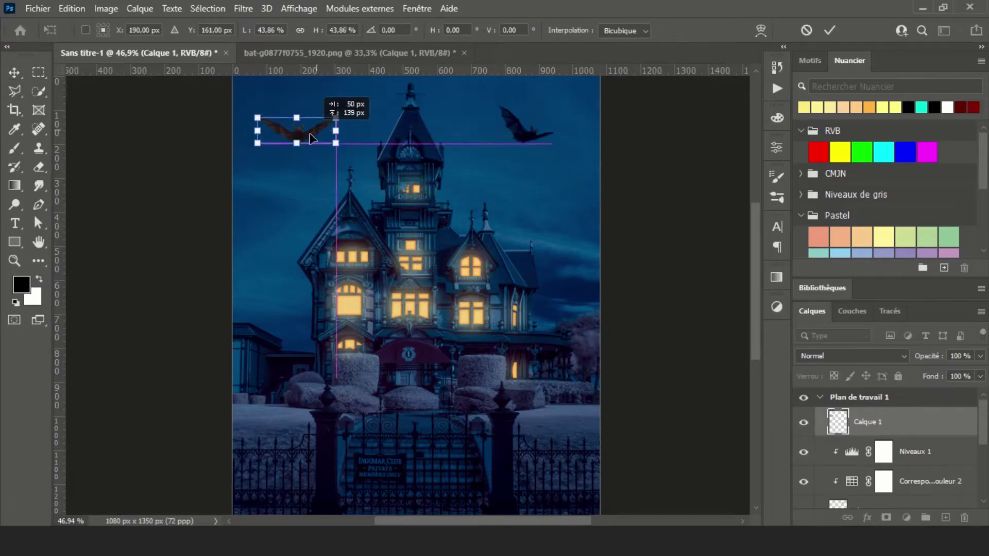
{"action": "key", "text": "Return"}
{"action": "scroll", "coordinate": [292, 180], "scroll_direction": "up", "scroll_amount": 2}
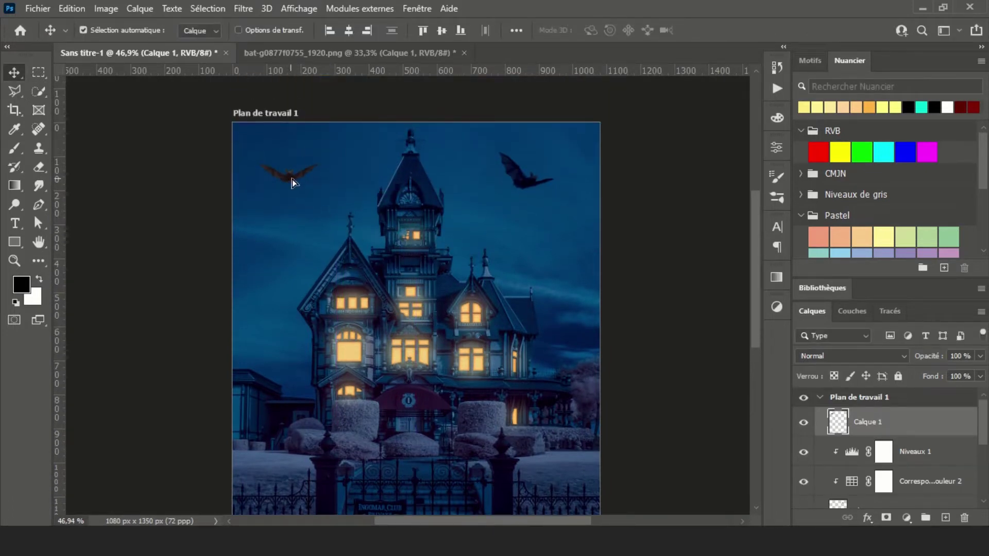
{"action": "left_click_drag", "start_coordinate": [286, 203], "coordinate": [296, 200]}
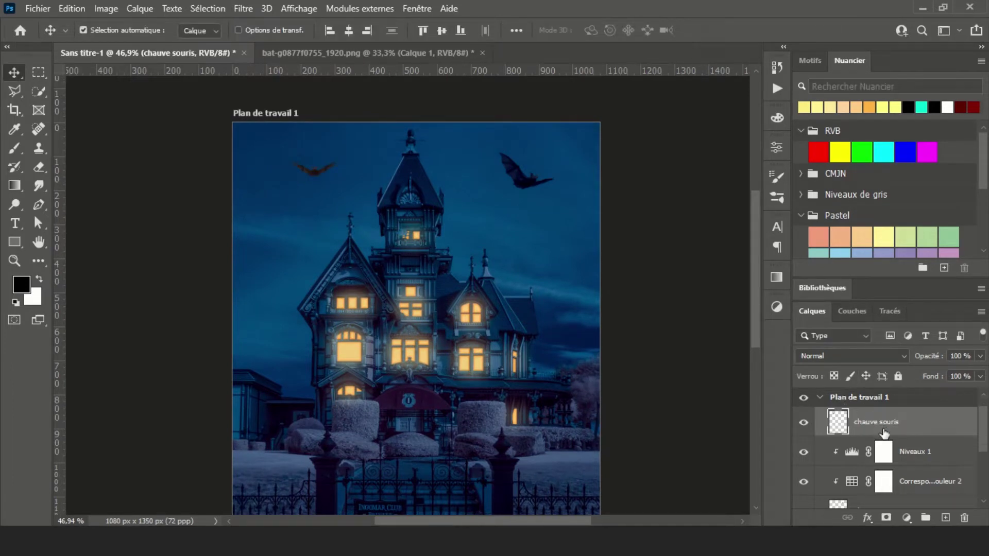
{"action": "left_click_drag", "start_coordinate": [883, 433], "coordinate": [898, 486]}
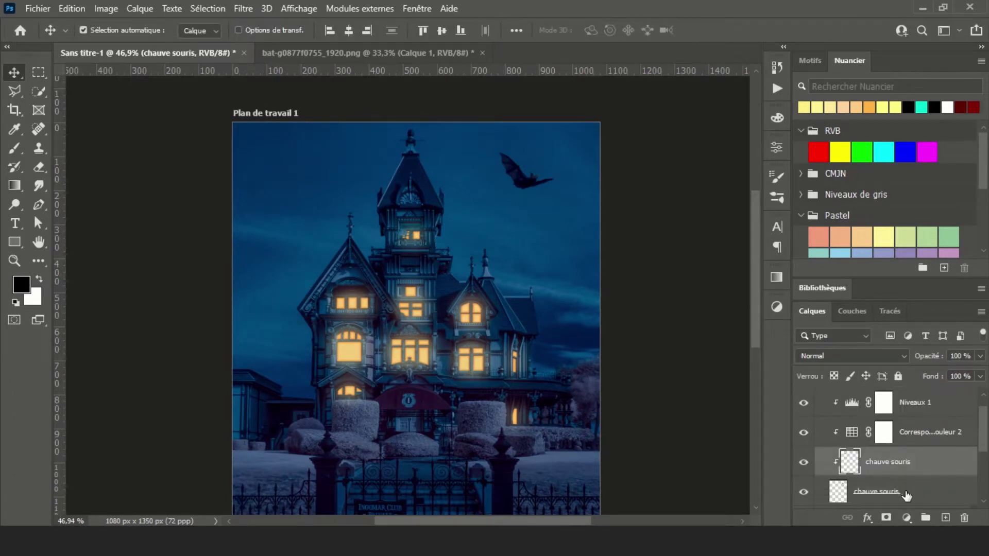
- Unclip the bat layer and group both bat layers into a group named chauve souris
{"action": "left_click", "coordinate": [882, 471], "text": "alt"}
{"action": "left_click", "coordinate": [895, 492], "text": "shift"}
{"action": "key", "text": "ctrl+g"}
{"action": "double_click", "coordinate": [874, 456]}
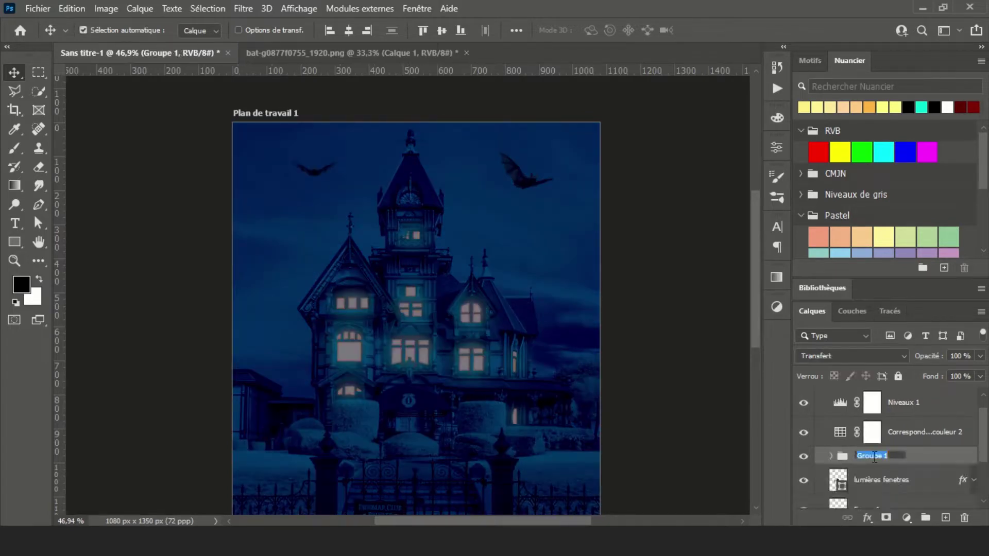
{"action": "type", "text": "e souris"}
{"action": "key", "text": "Return"}
{"action": "scroll", "coordinate": [896, 448], "scroll_direction": "up", "scroll_amount": 1}
{"action": "left_click", "coordinate": [899, 427]}
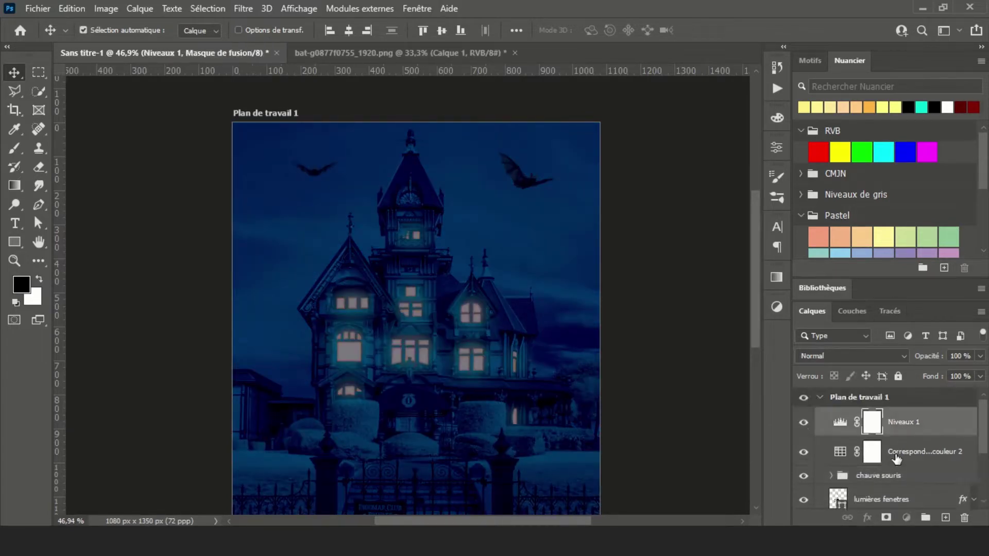
- Clip the Correspondance de couleur 2 and Niveaux 1 adjustments to the bat group
{"action": "left_click", "coordinate": [898, 453]}
{"action": "key", "text": "ctrl+alt+g"}
{"action": "left_click", "coordinate": [904, 423]}
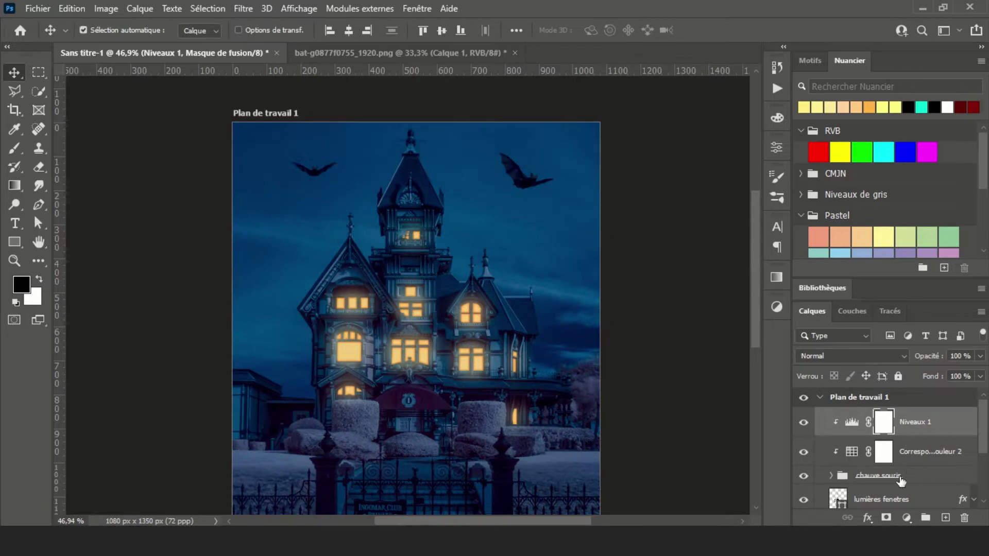
{"action": "left_click", "coordinate": [909, 478]}
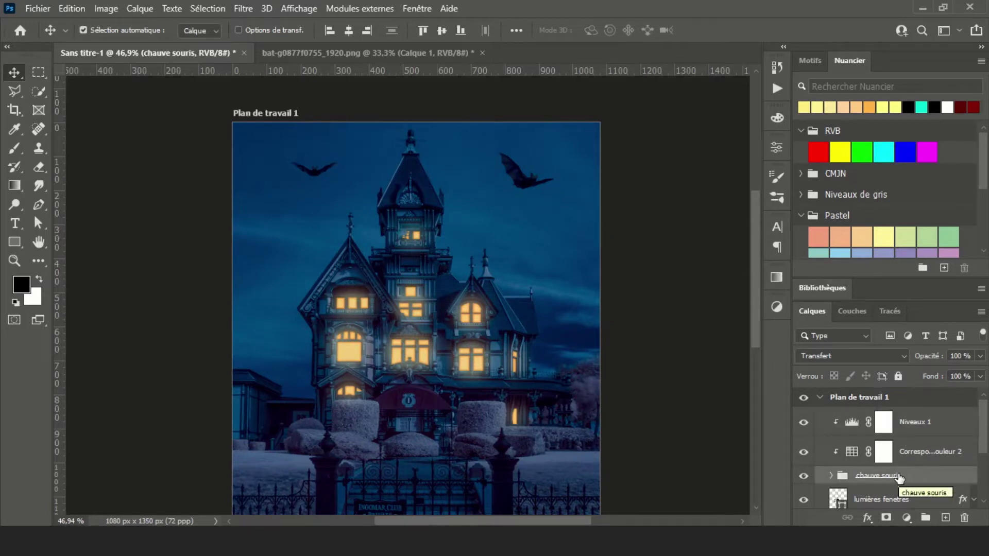
{"action": "left_click", "coordinate": [831, 476]}
{"action": "left_click", "coordinate": [896, 441]}
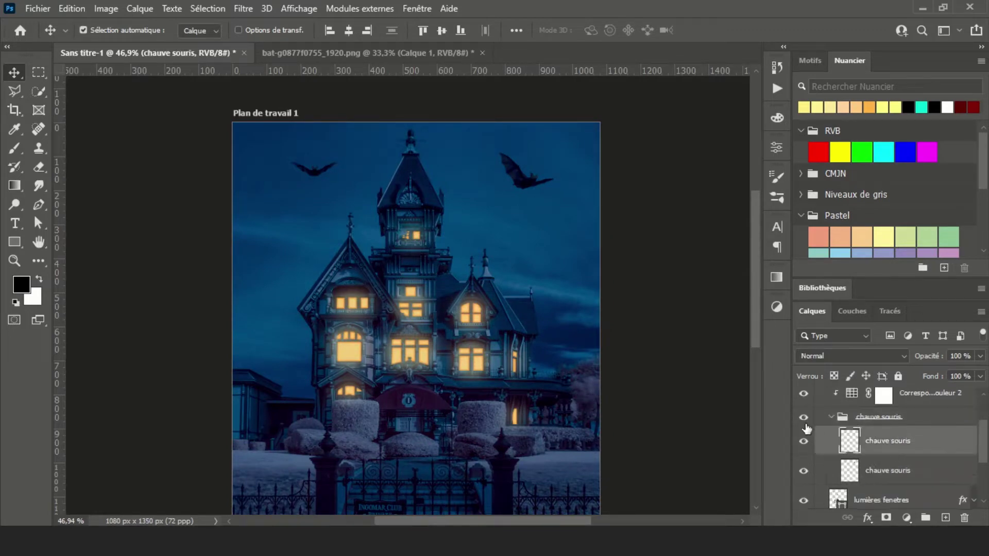
- Bring another bat from the bat sheet into the manor and shrink it tiny
{"action": "left_click", "coordinate": [385, 52]}
{"action": "left_click", "coordinate": [43, 96]}
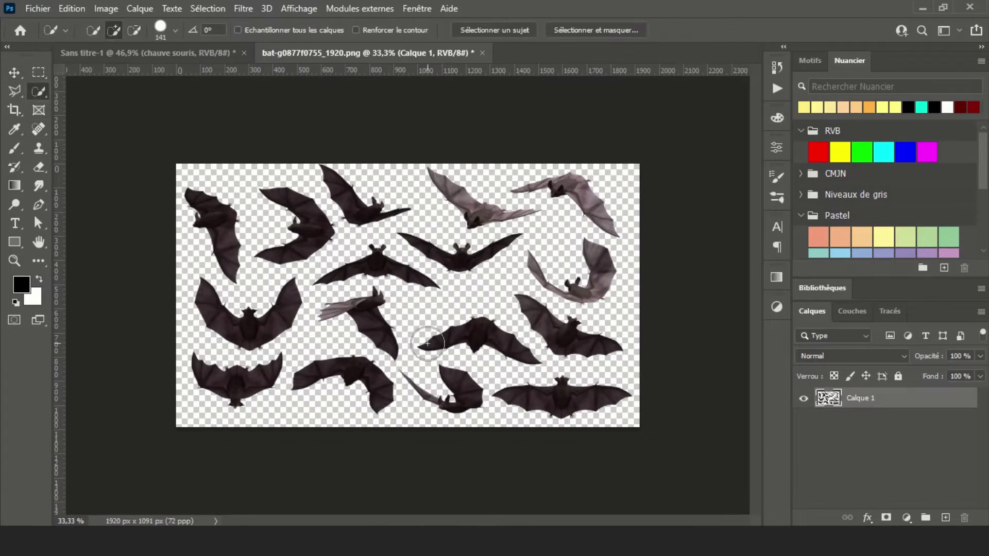
{"action": "key", "text": "v"}
{"action": "left_click_drag", "start_coordinate": [370, 321], "coordinate": [306, 219]}
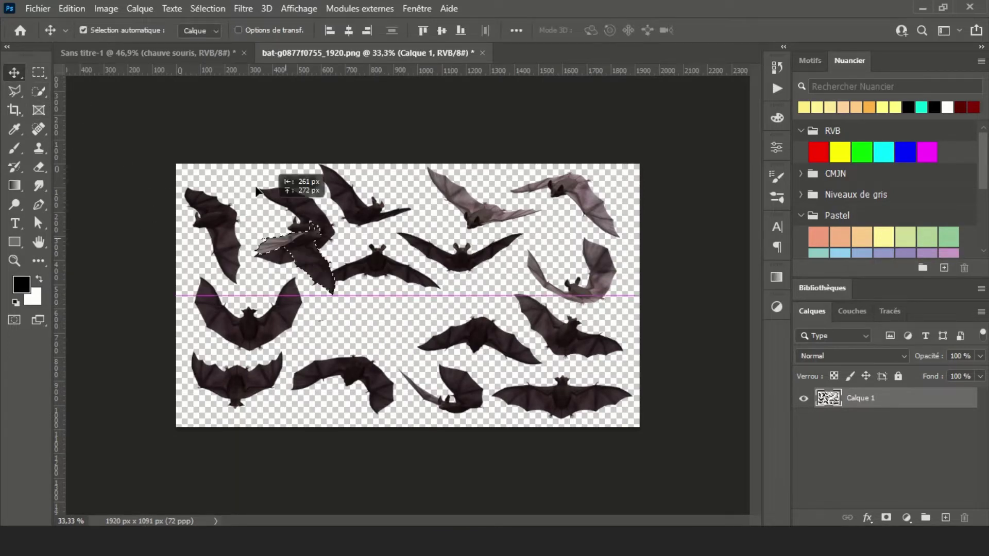
{"action": "key", "text": "ctrl+t"}
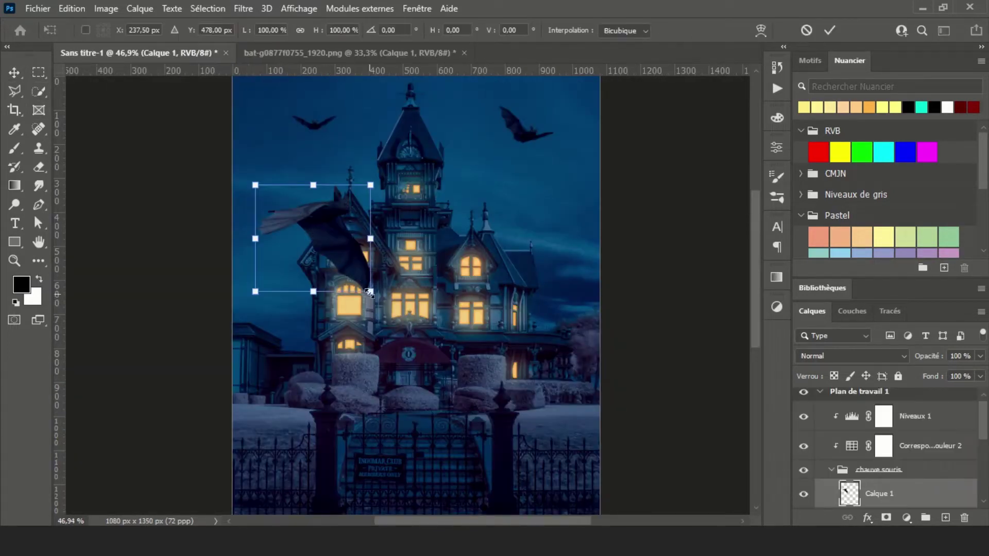
{"action": "mouse_move", "coordinate": [386, 297]}
{"action": "left_mouse_down"}
{"action": "mouse_move", "coordinate": [274, 202]}
{"action": "mouse_move", "coordinate": [474, 187]}
{"action": "left_mouse_up"}
{"action": "key", "text": "Return"}
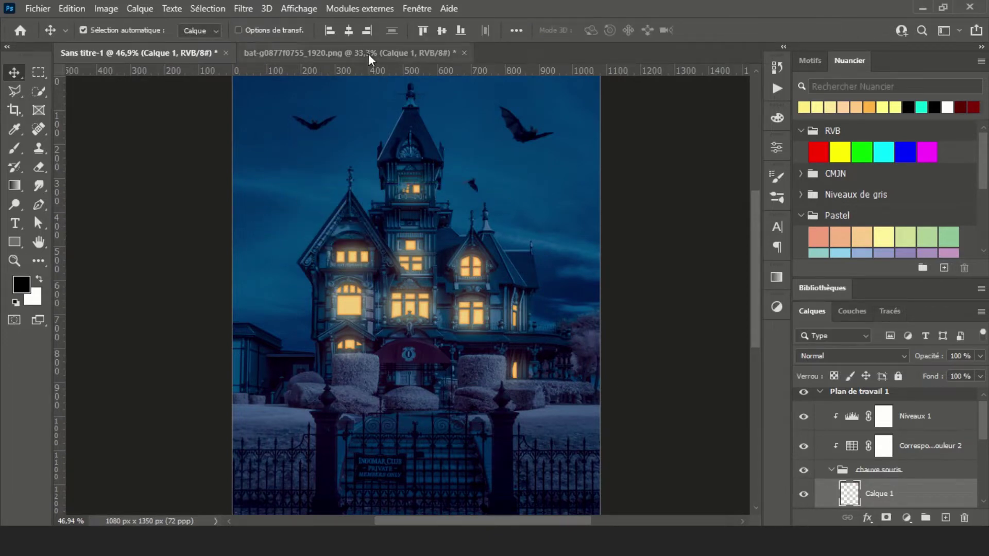
- Add a pale bat from the sheet, shrunk and placed at the upper left
{"action": "left_click", "coordinate": [369, 53]}
{"action": "left_click", "coordinate": [39, 91]}
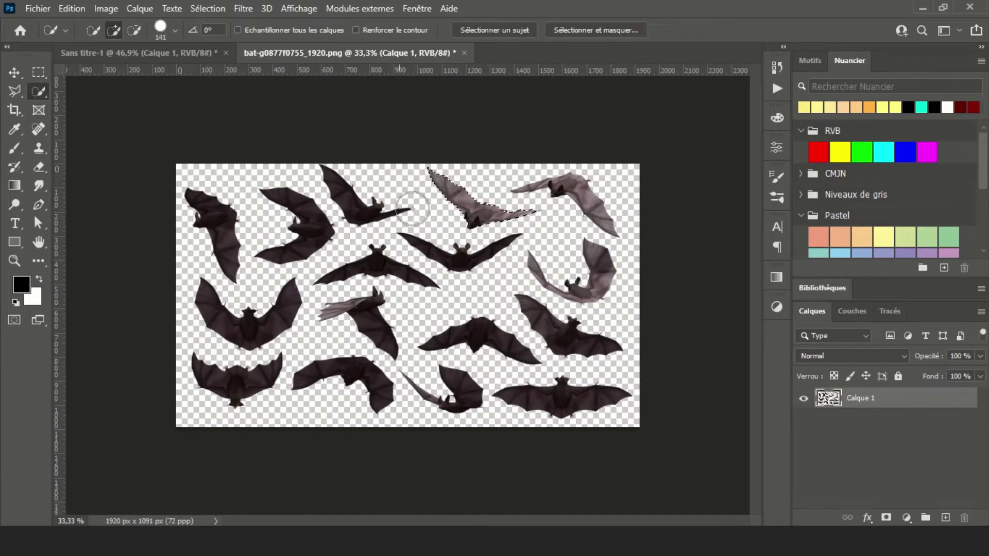
{"action": "key", "text": "v"}
{"action": "left_click_drag", "start_coordinate": [479, 203], "coordinate": [335, 240]}
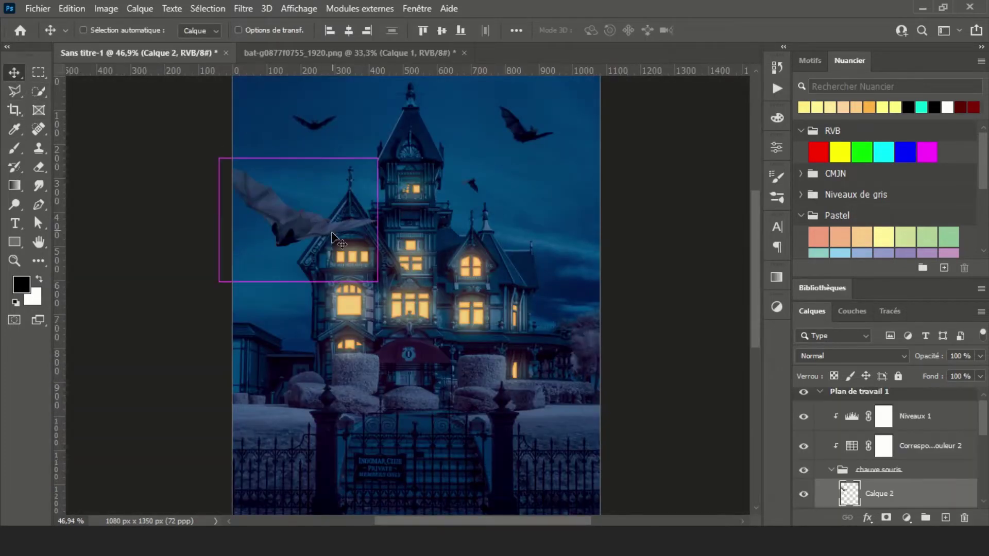
{"action": "key", "text": "ctrl+t"}
{"action": "mouse_move", "coordinate": [219, 158]}
{"action": "left_mouse_down"}
{"action": "mouse_move", "coordinate": [332, 248]}
{"action": "mouse_move", "coordinate": [273, 193]}
{"action": "mouse_move", "coordinate": [287, 189]}
{"action": "mouse_move", "coordinate": [266, 198]}
{"action": "left_mouse_up"}
{"action": "left_click", "coordinate": [829, 30]}
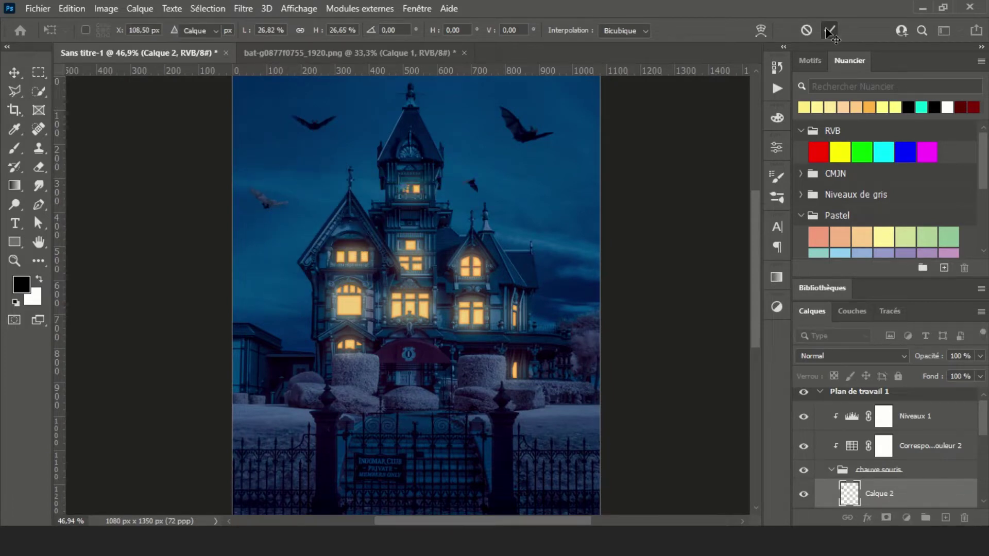
{"action": "scroll", "coordinate": [288, 247], "scroll_direction": "up", "scroll_amount": 2}
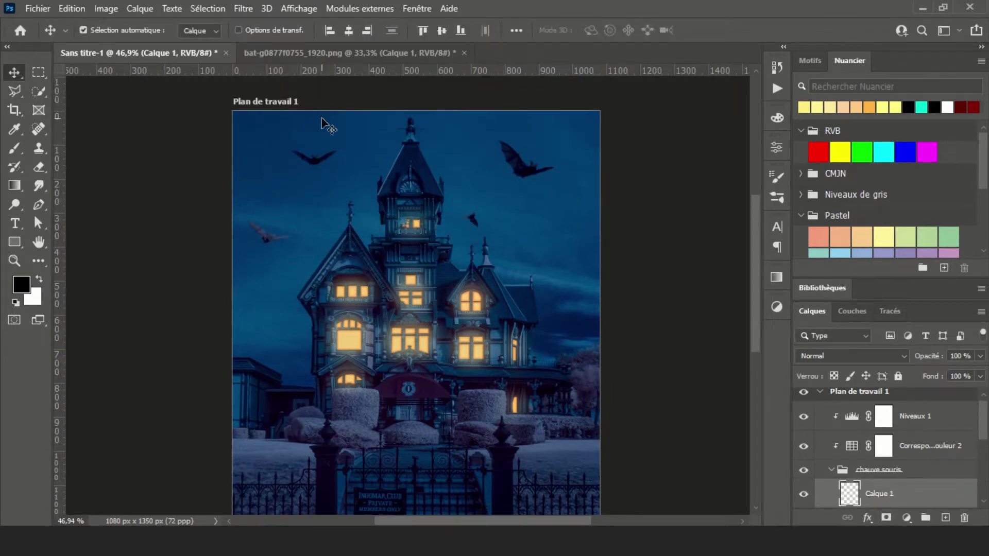
- Add a larger bat from the sheet at the left edge of the scene
{"action": "left_click", "coordinate": [345, 54]}
{"action": "key", "text": "w"}
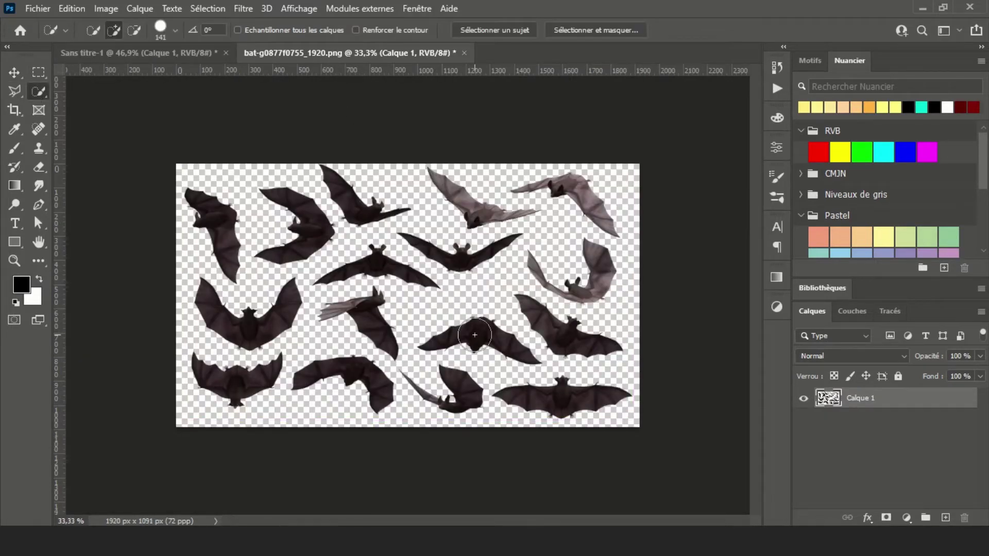
{"action": "key", "text": "v"}
{"action": "left_click_drag", "start_coordinate": [556, 340], "coordinate": [309, 252]}
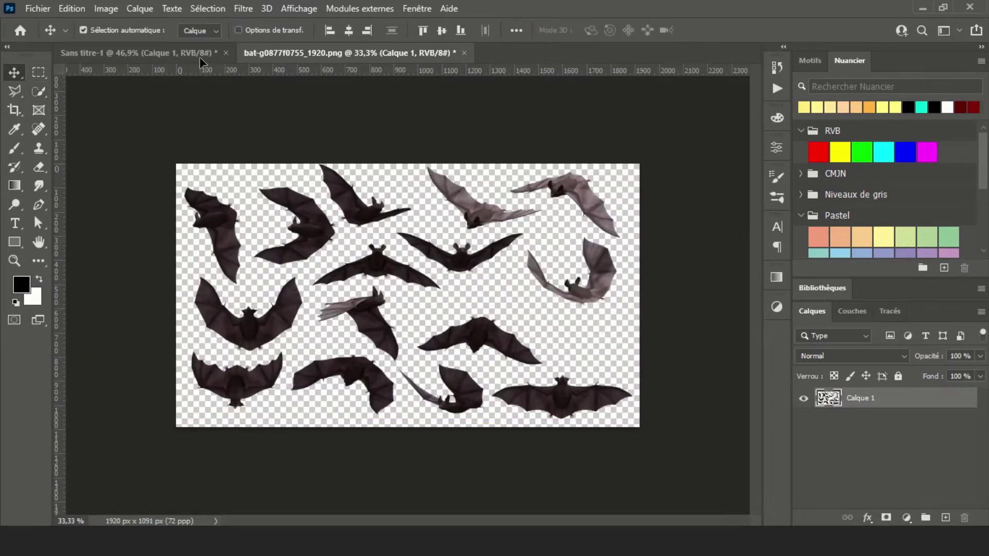
{"action": "key", "text": "ctrl+t"}
{"action": "mouse_move", "coordinate": [203, 256]}
{"action": "left_mouse_down"}
{"action": "mouse_move", "coordinate": [273, 215]}
{"action": "mouse_move", "coordinate": [266, 200]}
{"action": "left_mouse_up"}
{"action": "left_click", "coordinate": [829, 30]}
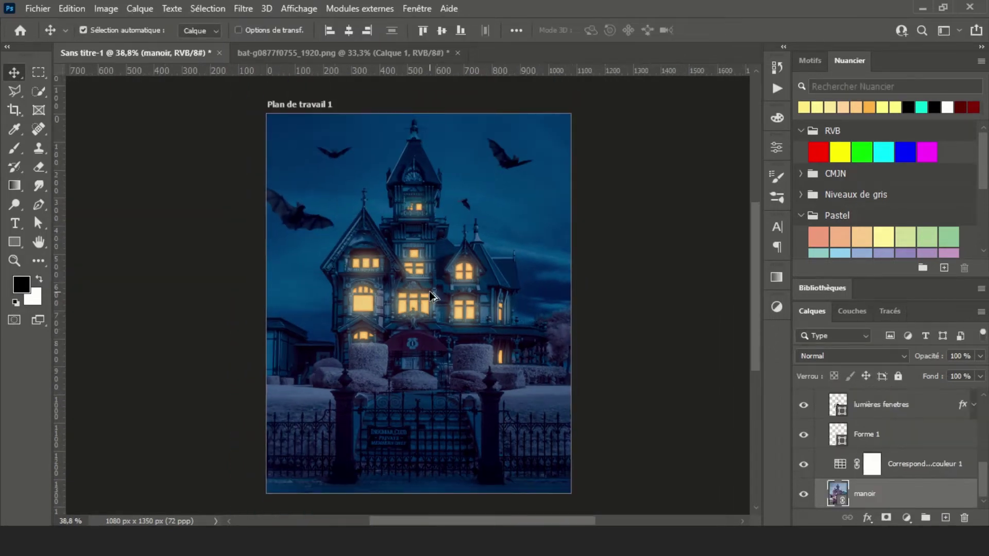
- Shrink the left-edge bat slightly with a second free transform
{"action": "scroll", "coordinate": [300, 272], "scroll_direction": "up", "scroll_amount": 1}
{"action": "key", "text": "ctrl+t"}
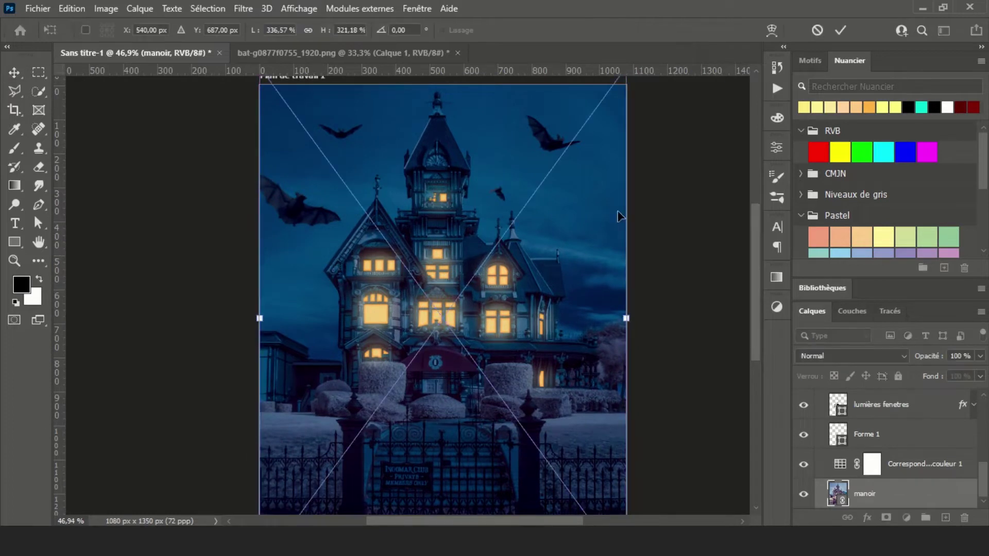
{"action": "key", "text": "Escape"}
{"action": "key", "text": "ctrl+t"}
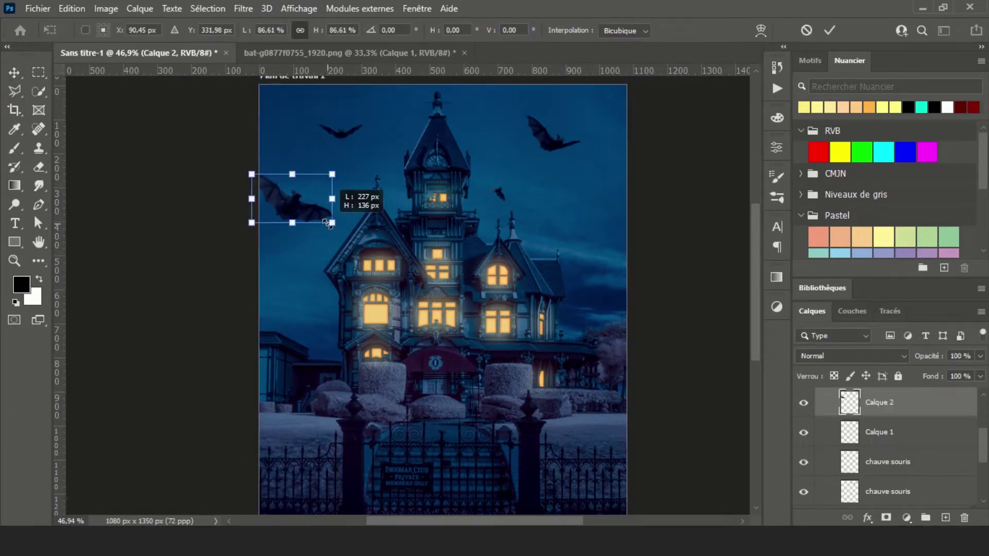
{"action": "left_click_drag", "start_coordinate": [340, 163], "coordinate": [320, 174]}
{"action": "left_click", "coordinate": [824, 26]}
{"action": "scroll", "coordinate": [509, 287], "scroll_direction": "down", "scroll_amount": 1}
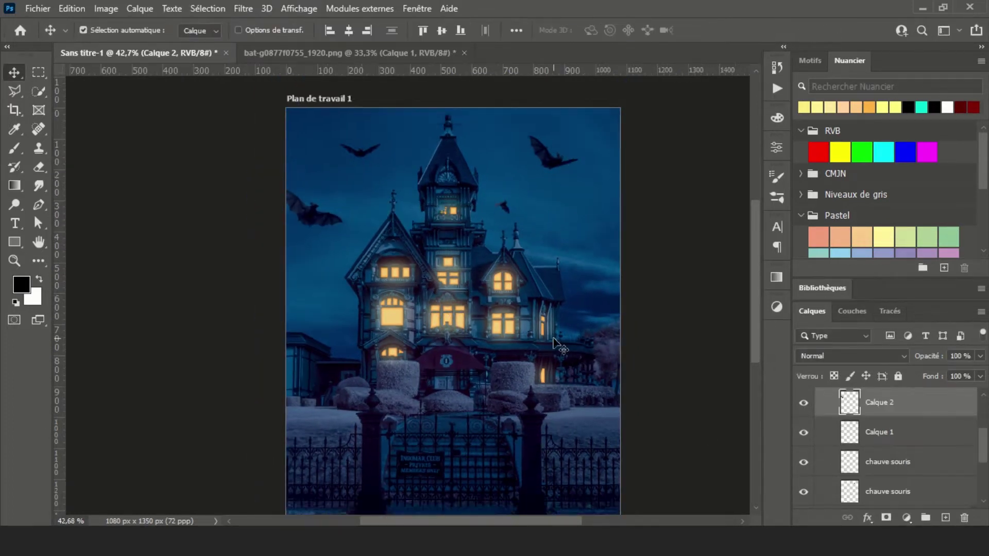
{"action": "scroll", "coordinate": [899, 451], "scroll_direction": "up", "scroll_amount": 3}
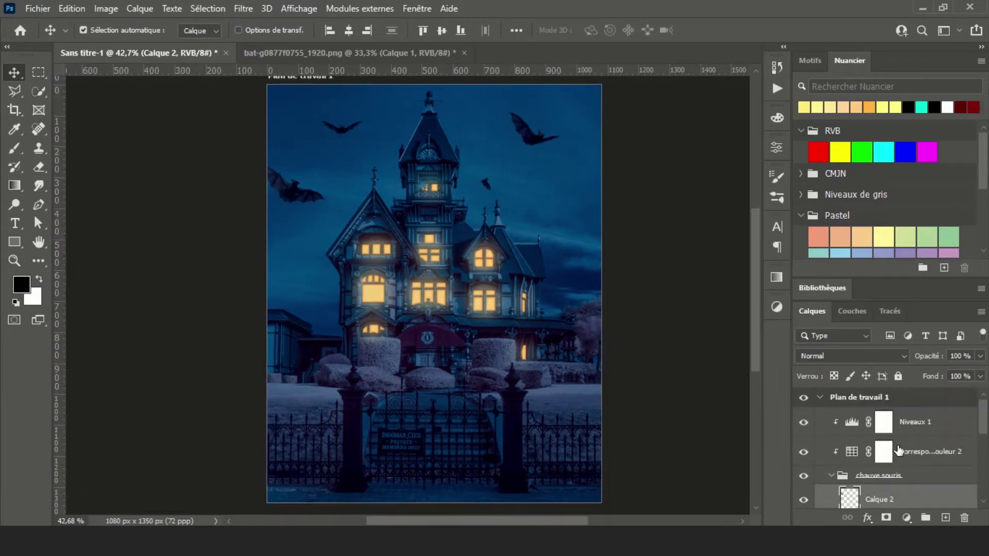
- Commit the placed pumpkin image, shrink it, and move it down toward the gate base
{"action": "key", "text": "Return"}
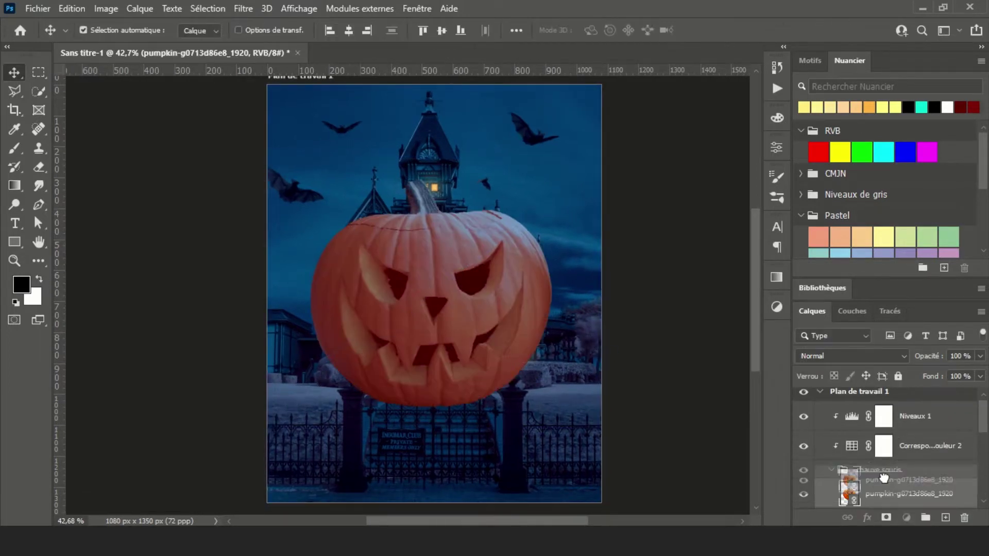
{"action": "key", "text": "ctrl+t"}
{"action": "left_click_drag", "start_coordinate": [600, 194], "coordinate": [332, 405]}
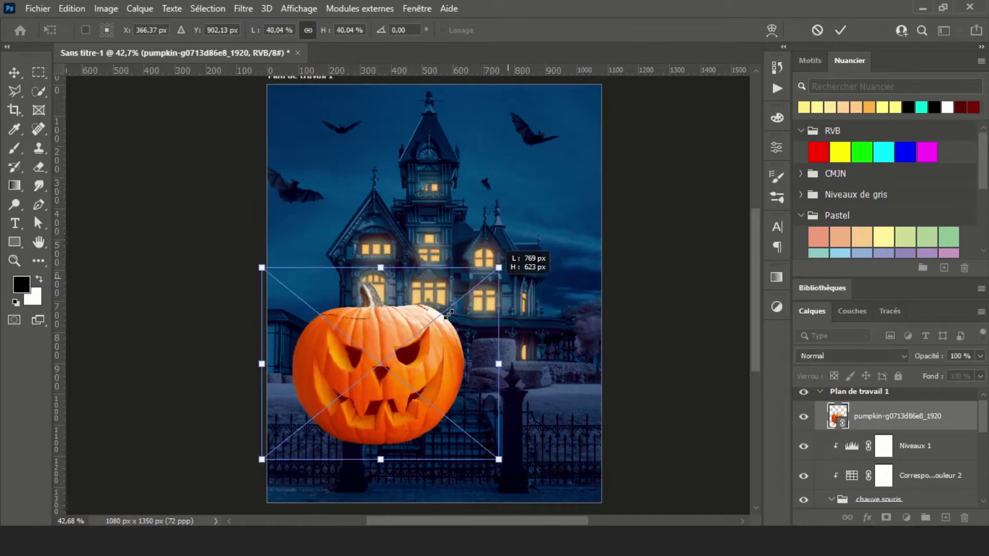
{"action": "key", "text": "Return"}
{"action": "left_click_drag", "start_coordinate": [298, 433], "coordinate": [335, 469]}
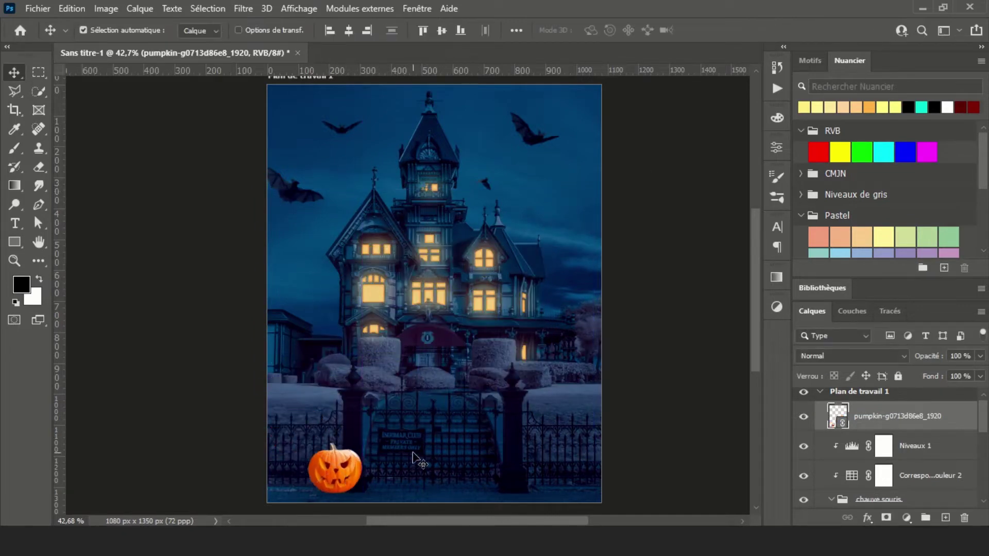
{"action": "scroll", "coordinate": [348, 487], "scroll_direction": "up", "scroll_amount": 4}
{"action": "scroll", "coordinate": [345, 480], "scroll_direction": "up", "scroll_amount": 1}
{"action": "left_click_drag", "start_coordinate": [328, 382], "coordinate": [269, 394]}
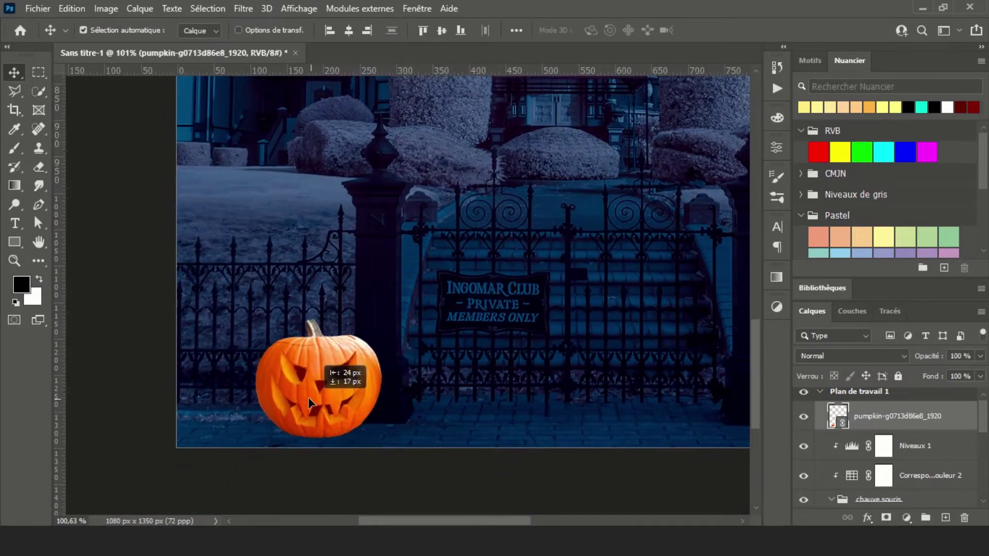
- Shrink the jack-o'-lantern further and set it beside the left gate post
{"action": "key", "text": "ctrl+t"}
{"action": "left_click_drag", "start_coordinate": [342, 286], "coordinate": [316, 329]}
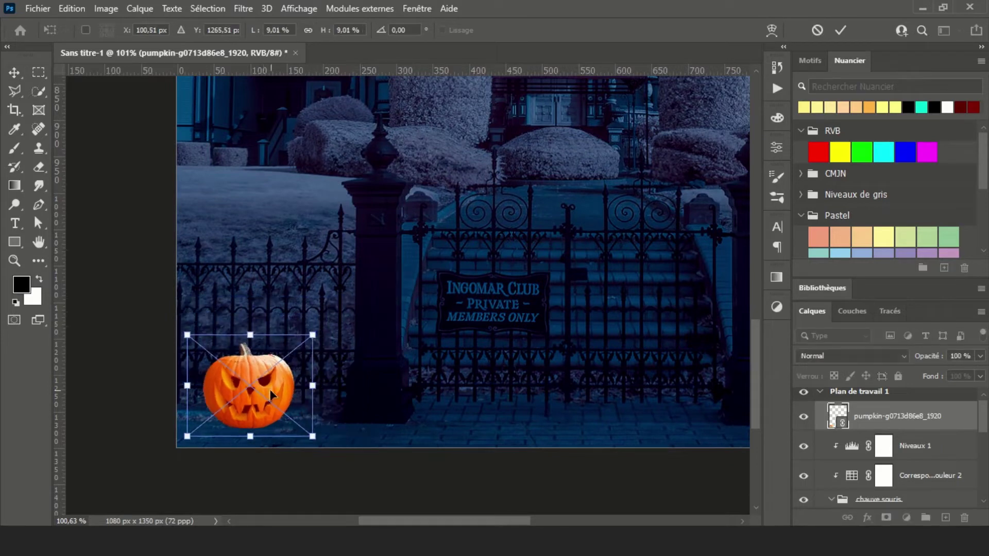
{"action": "left_click_drag", "start_coordinate": [267, 378], "coordinate": [315, 387]}
{"action": "key", "text": "Return"}
{"action": "scroll", "coordinate": [430, 240], "scroll_direction": "down", "scroll_amount": 3}
{"action": "scroll", "coordinate": [429, 240], "scroll_direction": "up", "scroll_amount": 3}
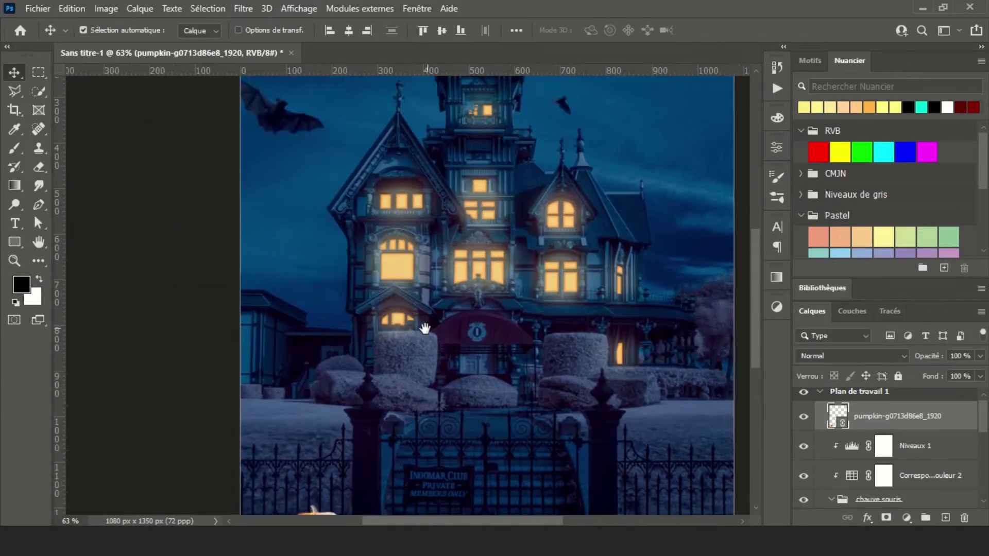
{"action": "scroll", "coordinate": [319, 407], "scroll_direction": "up", "scroll_amount": 2}
{"action": "scroll", "coordinate": [320, 407], "scroll_direction": "up", "scroll_amount": 1}
{"action": "scroll", "coordinate": [360, 360], "scroll_direction": "down", "scroll_amount": 1}
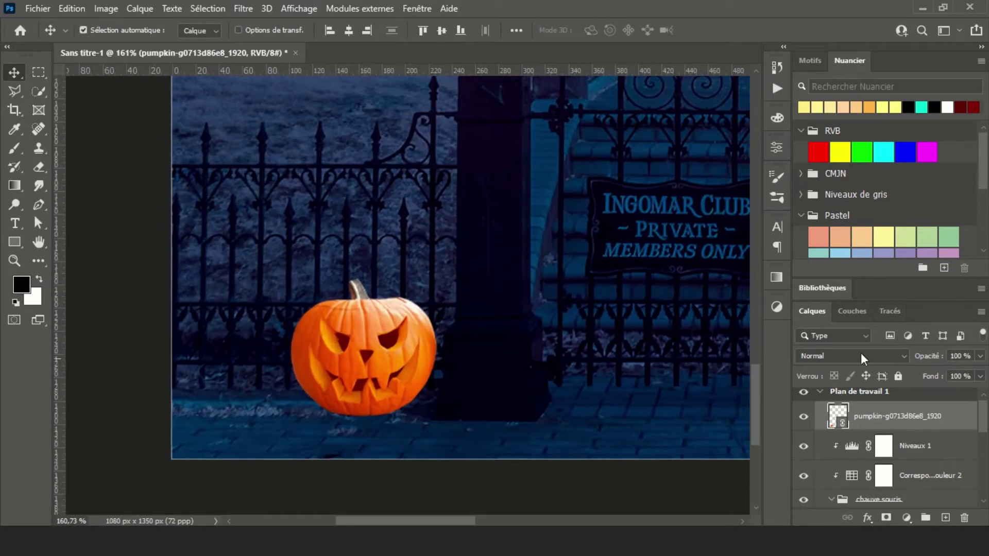
- Name the pumpkin layer 'citrouille'
{"action": "type", "text": "citrouille"}
{"action": "key", "text": "Return"}
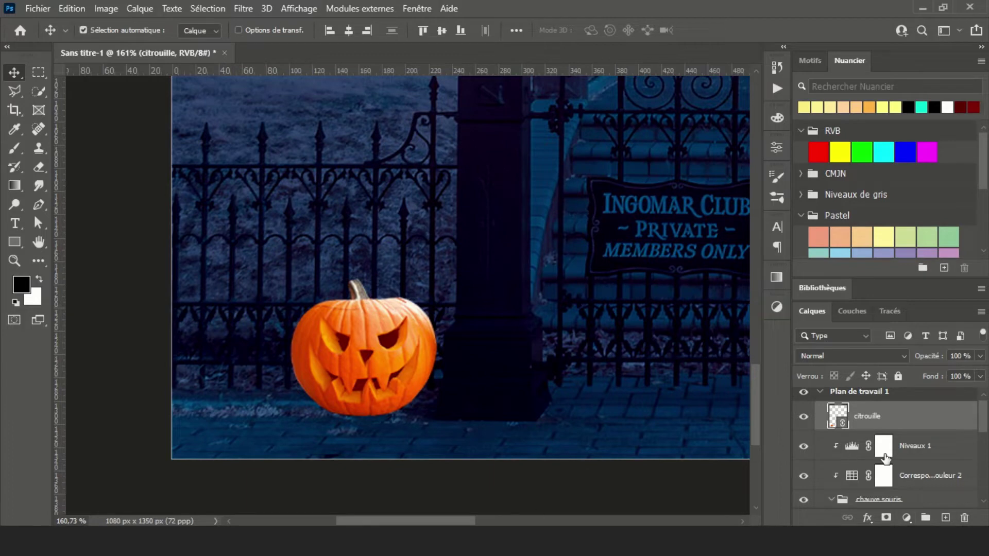
{"action": "scroll", "coordinate": [884, 457], "scroll_direction": "down", "scroll_amount": 3}
{"action": "scroll", "coordinate": [885, 457], "scroll_direction": "down", "scroll_amount": 2}
{"action": "scroll", "coordinate": [884, 457], "scroll_direction": "up", "scroll_amount": 5}
- Add a NightFromDay Color Lookup adjustment clipped to the pumpkin layer
{"action": "scroll", "coordinate": [885, 458], "scroll_direction": "up", "scroll_amount": 1}
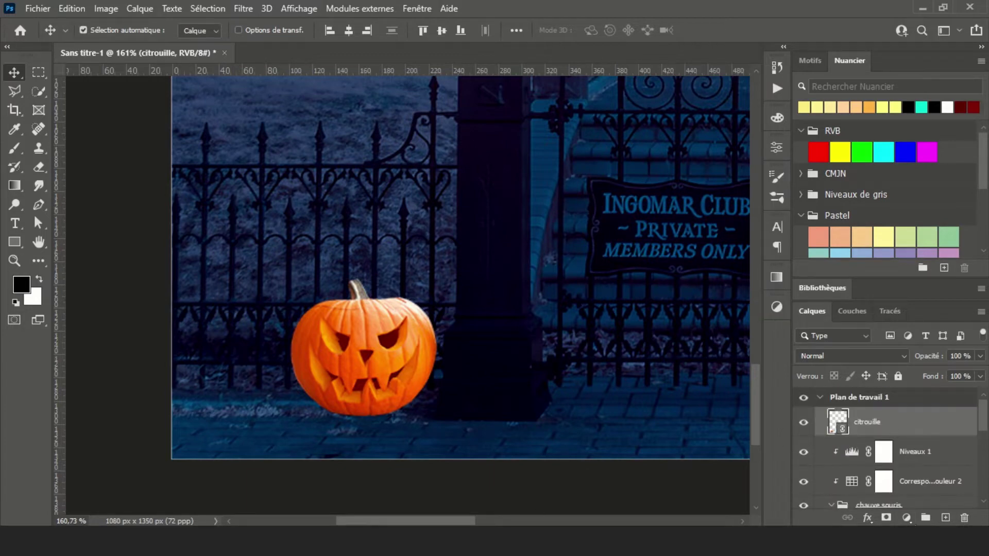
{"action": "left_click", "coordinate": [906, 518]}
{"action": "left_click", "coordinate": [883, 430]}
{"action": "left_click", "coordinate": [689, 193]}
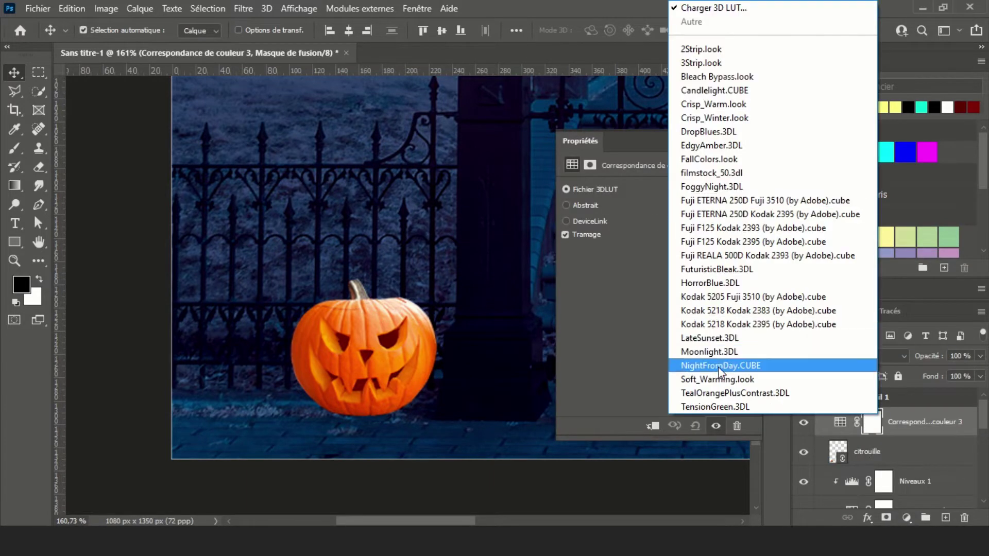
{"action": "left_click", "coordinate": [720, 366]}
{"action": "left_click", "coordinate": [735, 137]}
{"action": "left_click", "coordinate": [870, 437], "text": "alt"}
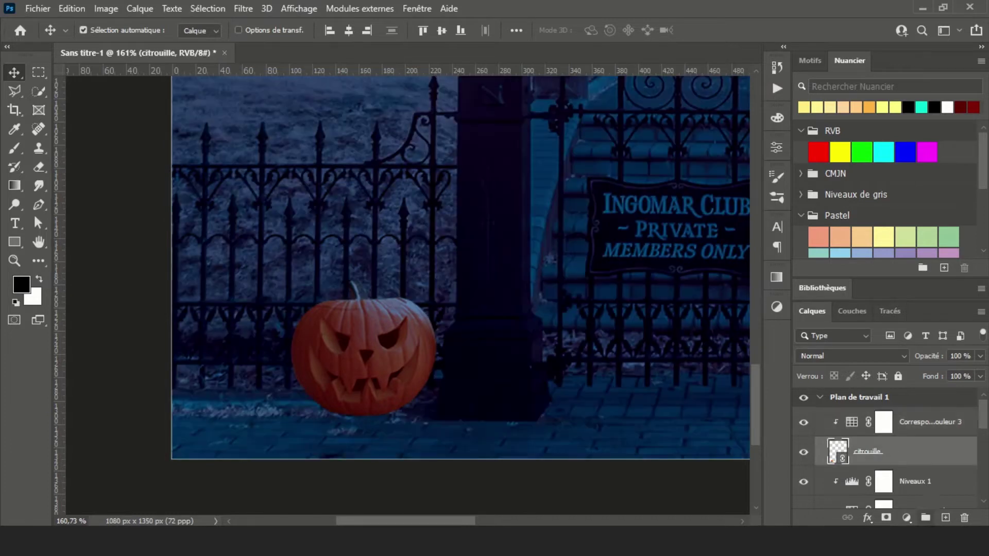
- Add a clipped Curves adjustment that darkens the pumpkin's midtones with an S-curve
{"action": "left_click", "coordinate": [907, 518]}
{"action": "left_click", "coordinate": [899, 334]}
{"action": "left_click_drag", "start_coordinate": [655, 305], "coordinate": [658, 315]}
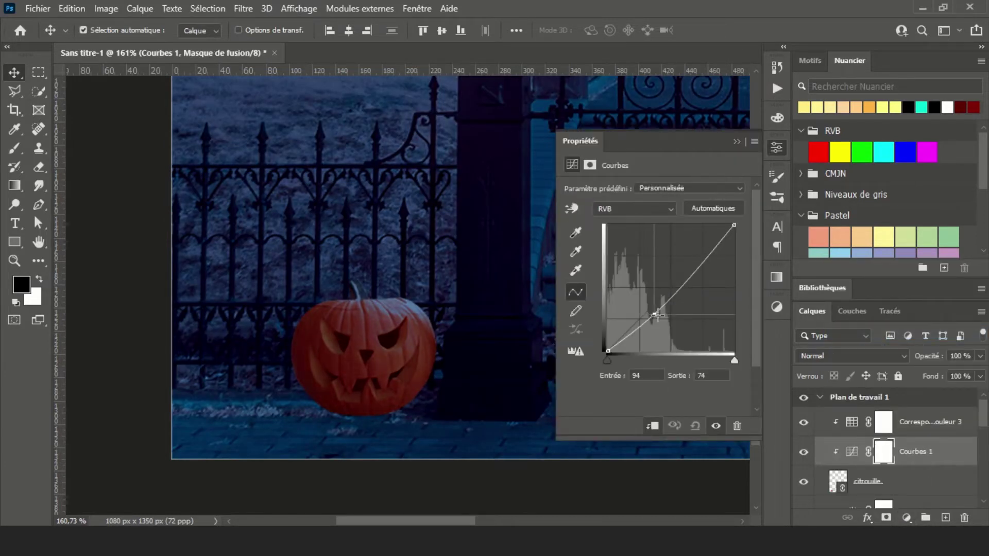
{"action": "left_click_drag", "start_coordinate": [707, 258], "coordinate": [706, 256]}
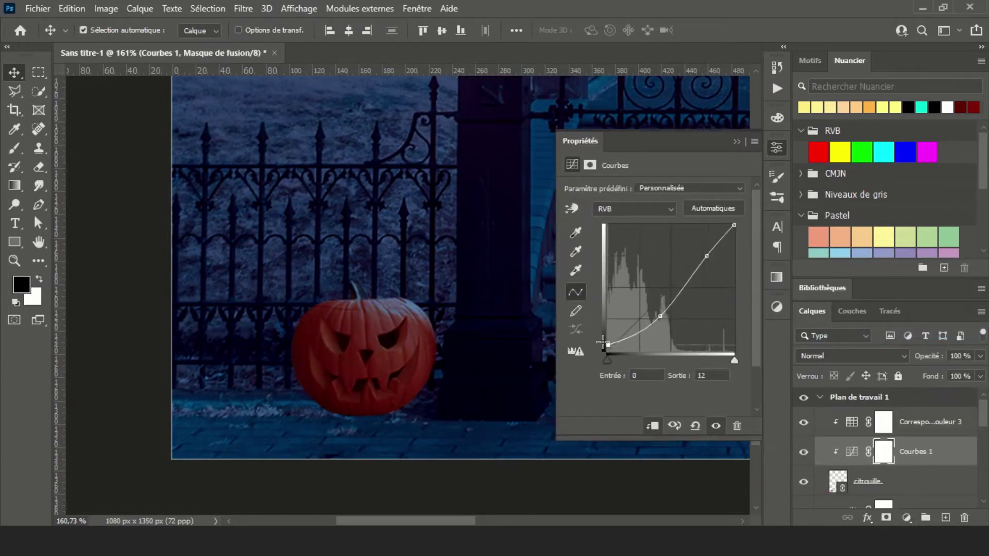
{"action": "left_click", "coordinate": [737, 141]}
{"action": "scroll", "coordinate": [355, 380], "scroll_direction": "up", "scroll_amount": 2}
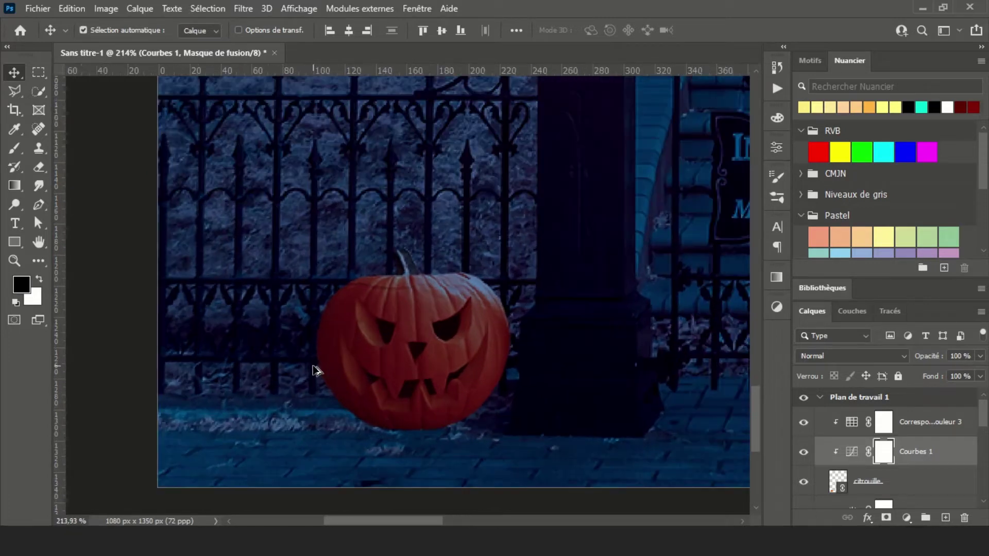
- Add a second Curves adjustment pulling highlights and midtones down to darken the pumpkin further
{"action": "left_click", "coordinate": [907, 517]}
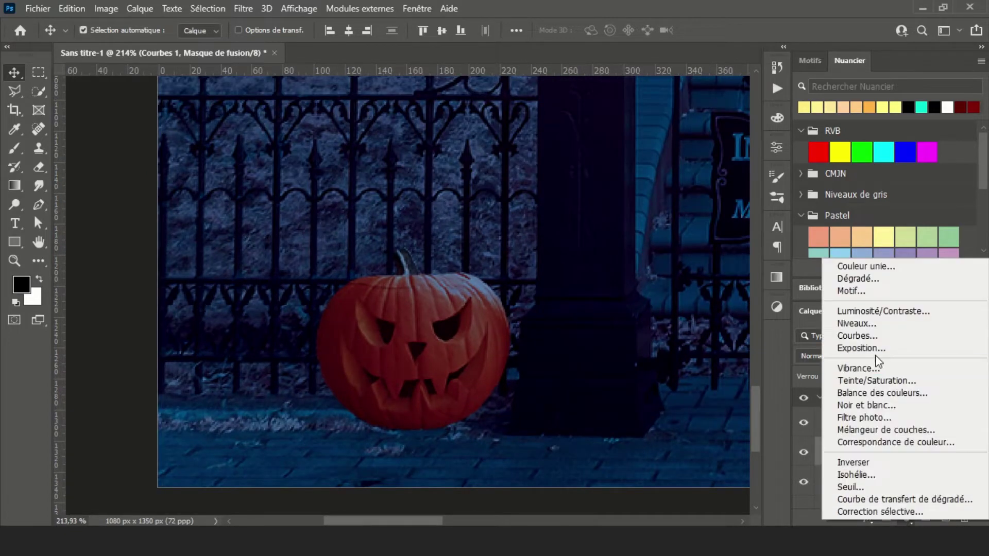
{"action": "left_click", "coordinate": [819, 335]}
{"action": "mouse_move", "coordinate": [675, 286]}
{"action": "left_mouse_down"}
{"action": "mouse_move", "coordinate": [683, 307]}
{"action": "mouse_move", "coordinate": [697, 292]}
{"action": "left_mouse_up"}
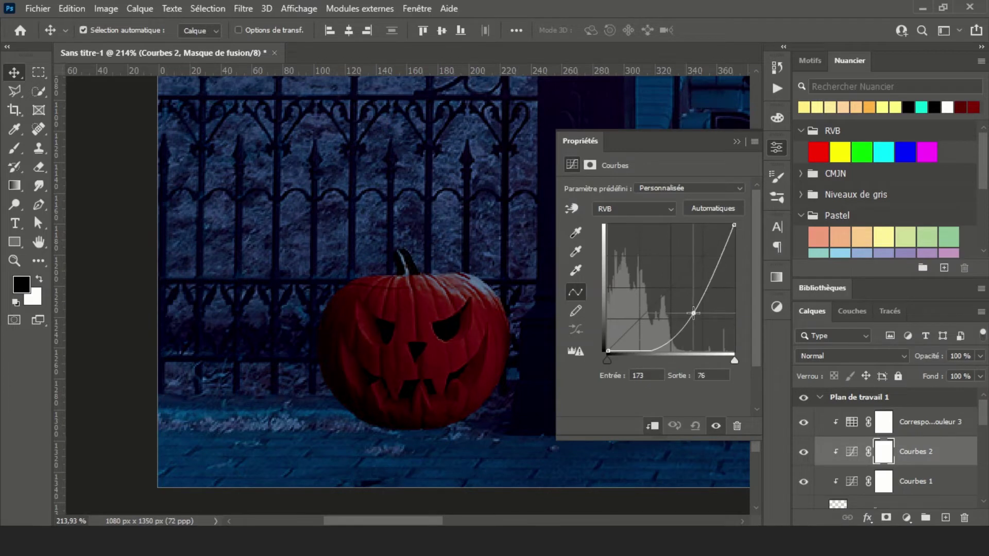
{"action": "left_click_drag", "start_coordinate": [734, 225], "coordinate": [744, 256]}
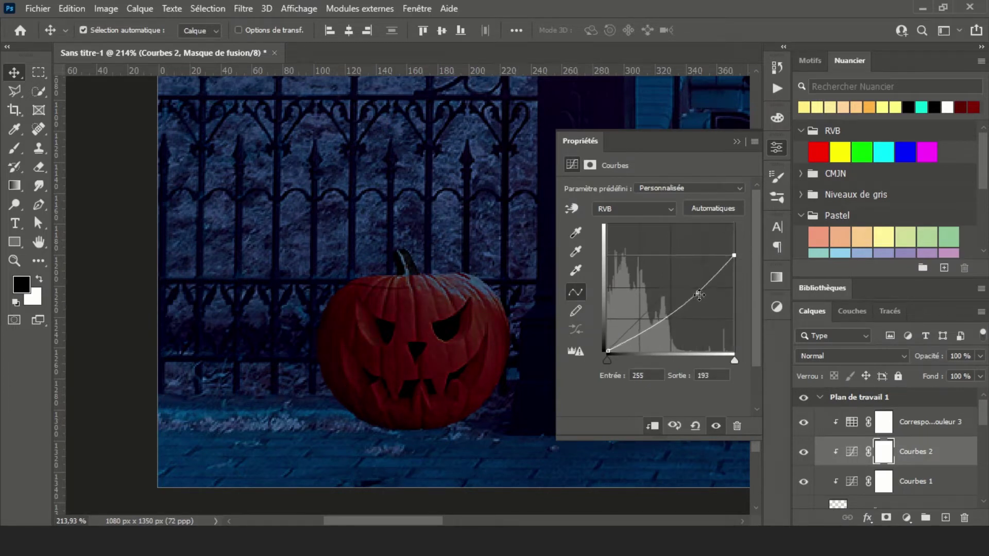
{"action": "left_click_drag", "start_coordinate": [698, 295], "coordinate": [702, 303]}
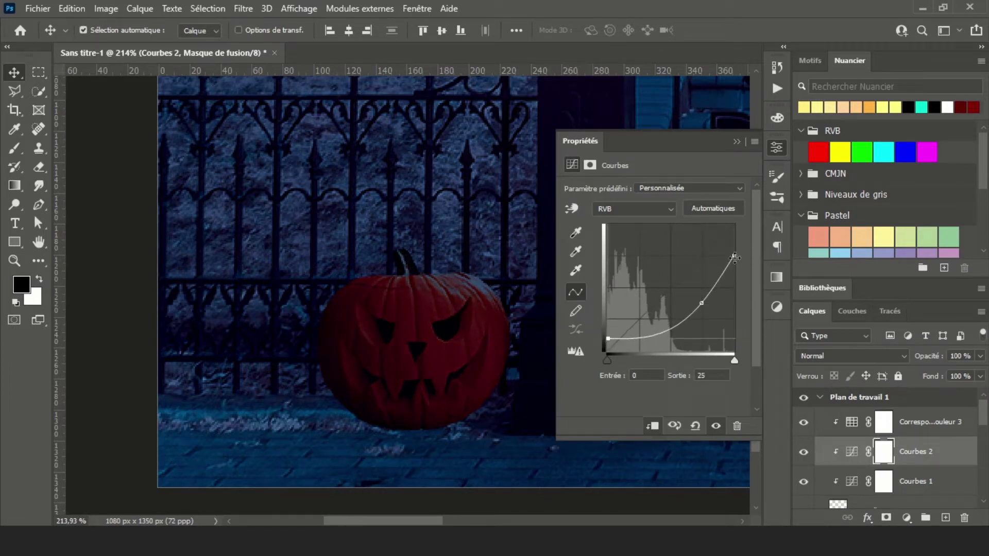
{"action": "mouse_move", "coordinate": [735, 257]}
{"action": "left_mouse_down"}
{"action": "mouse_move", "coordinate": [734, 285]}
{"action": "mouse_move", "coordinate": [701, 313]}
{"action": "left_mouse_up"}
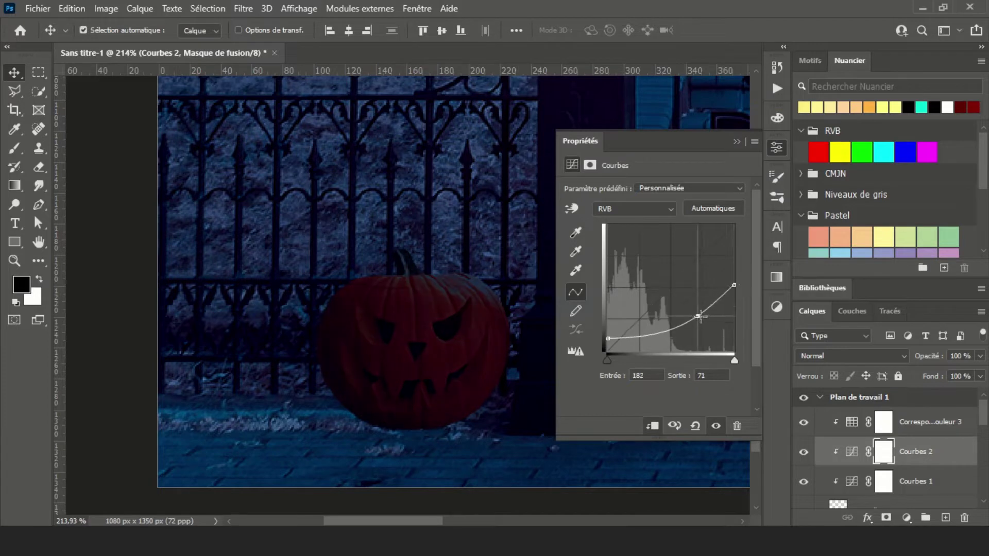
{"action": "left_click", "coordinate": [833, 320]}
- Paint the Courbes 2 mask with a soft round brush over the pumpkin's top and lower right
{"action": "key", "text": "b"}
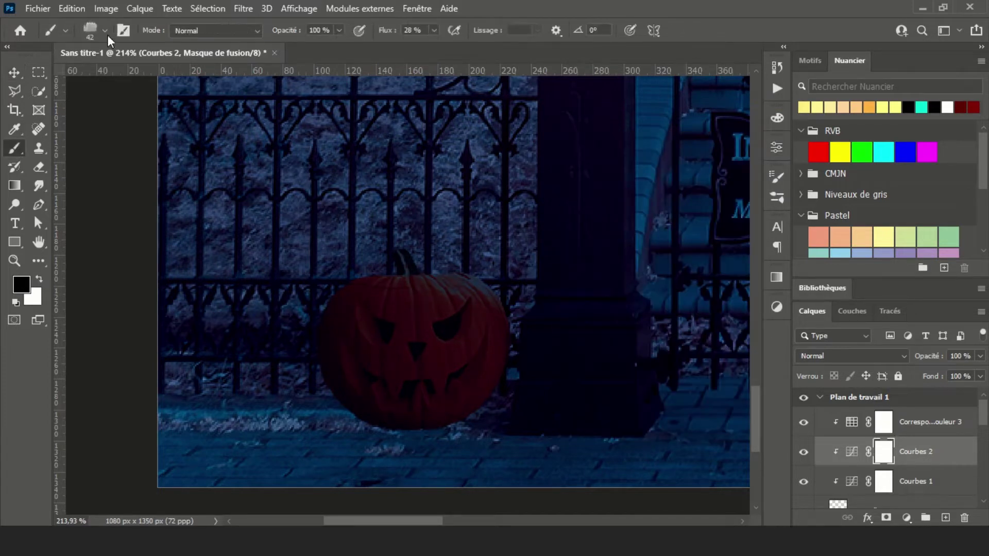
{"action": "left_click", "coordinate": [94, 29]}
{"action": "scroll", "coordinate": [184, 227], "scroll_direction": "up", "scroll_amount": 10}
{"action": "left_click", "coordinate": [103, 222]}
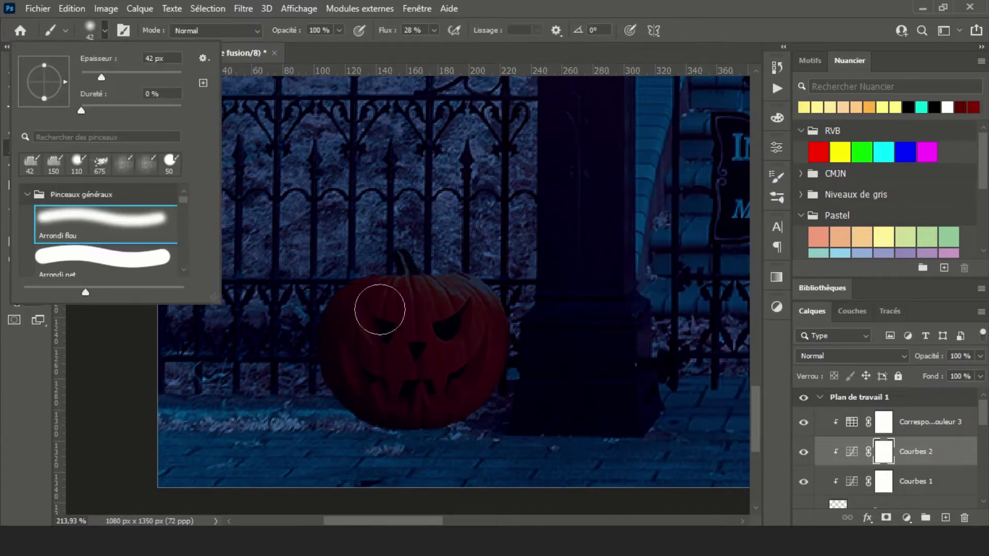
{"action": "left_click", "coordinate": [376, 311]}
{"action": "mouse_move", "coordinate": [445, 285]}
{"action": "left_mouse_down"}
{"action": "mouse_move", "coordinate": [486, 280]}
{"action": "mouse_move", "coordinate": [462, 279]}
{"action": "mouse_move", "coordinate": [496, 337]}
{"action": "mouse_move", "coordinate": [436, 318]}
{"action": "left_mouse_up"}
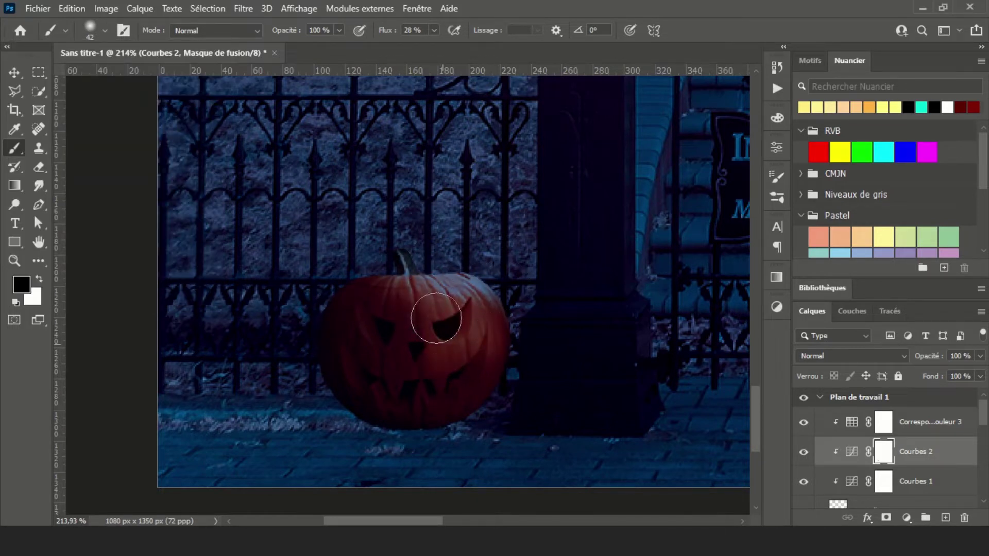
{"action": "left_click_drag", "start_coordinate": [451, 366], "coordinate": [531, 379]}
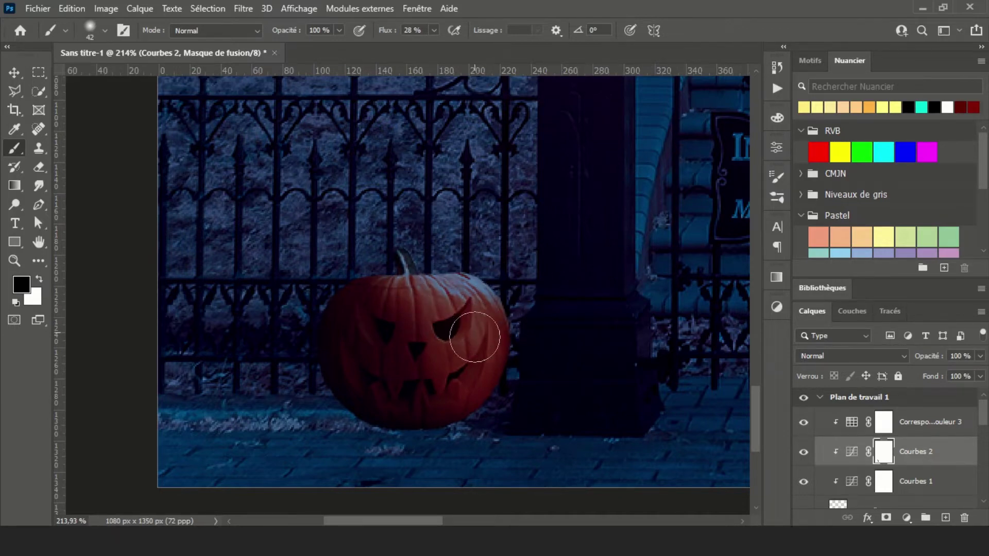
- Duplicate the citrouille layer
{"action": "scroll", "coordinate": [564, 360], "scroll_direction": "down", "scroll_amount": 3}
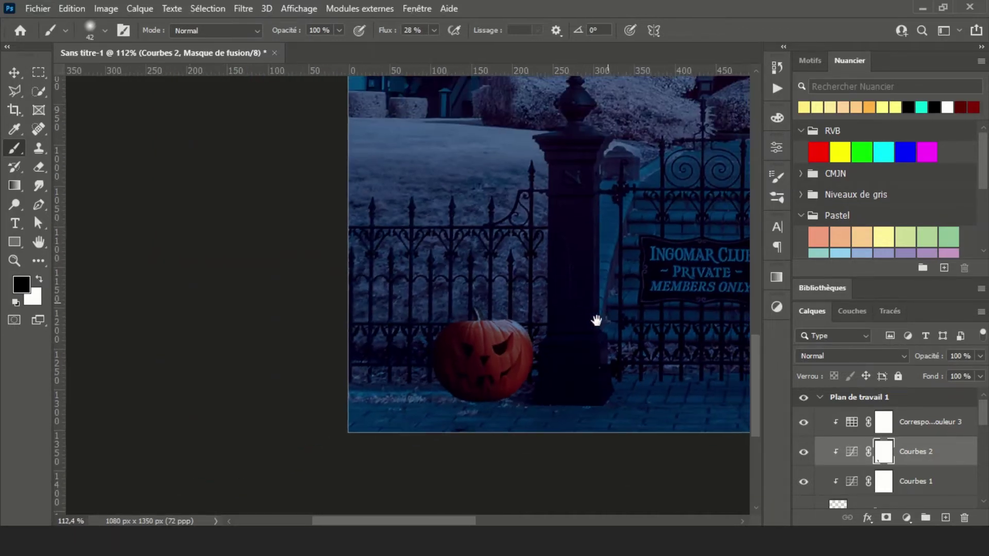
{"action": "scroll", "coordinate": [468, 415], "scroll_direction": "up", "scroll_amount": 2}
{"action": "scroll", "coordinate": [925, 469], "scroll_direction": "down", "scroll_amount": 2}
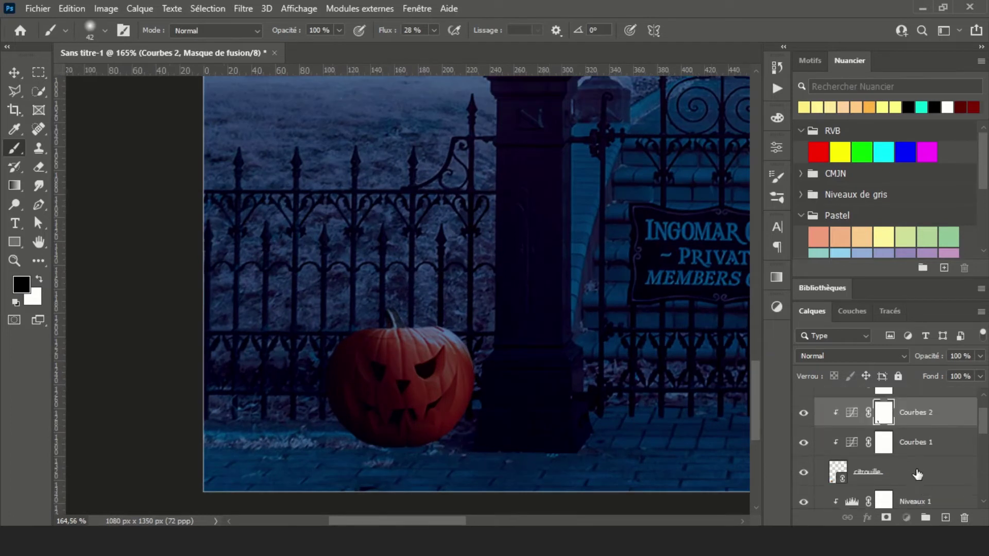
{"action": "left_click", "coordinate": [918, 470]}
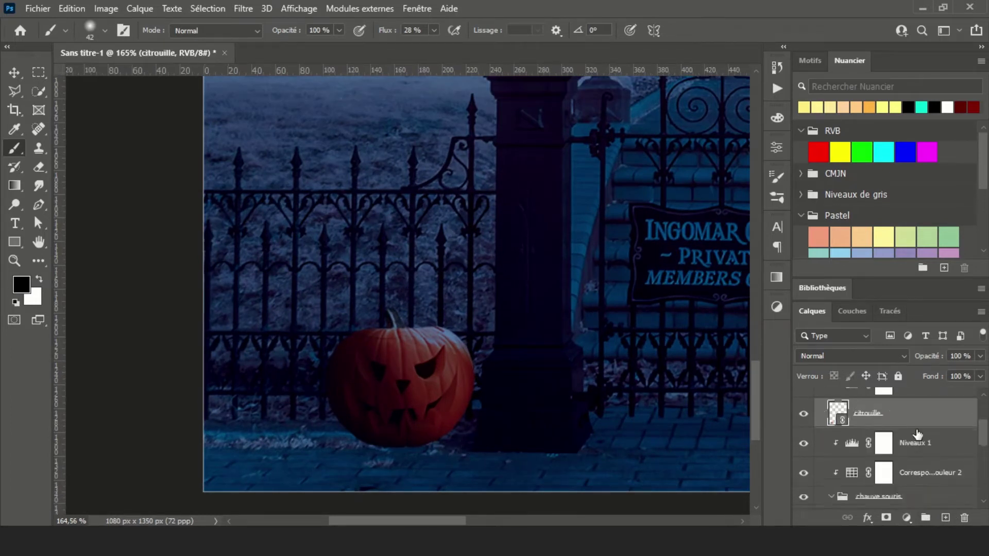
{"action": "key", "text": "ctrl+j"}
- Turn the original citrouille layer almost solid black with Levels
{"action": "left_click", "coordinate": [910, 445]}
{"action": "scroll", "coordinate": [910, 445], "scroll_direction": "up", "scroll_amount": 1}
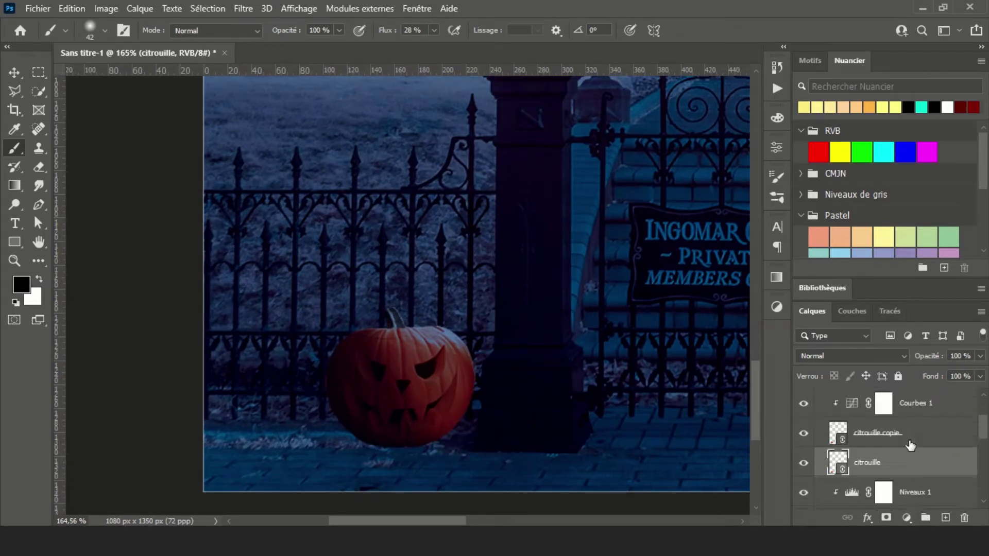
{"action": "left_click", "coordinate": [105, 9]}
{"action": "left_click", "coordinate": [350, 61]}
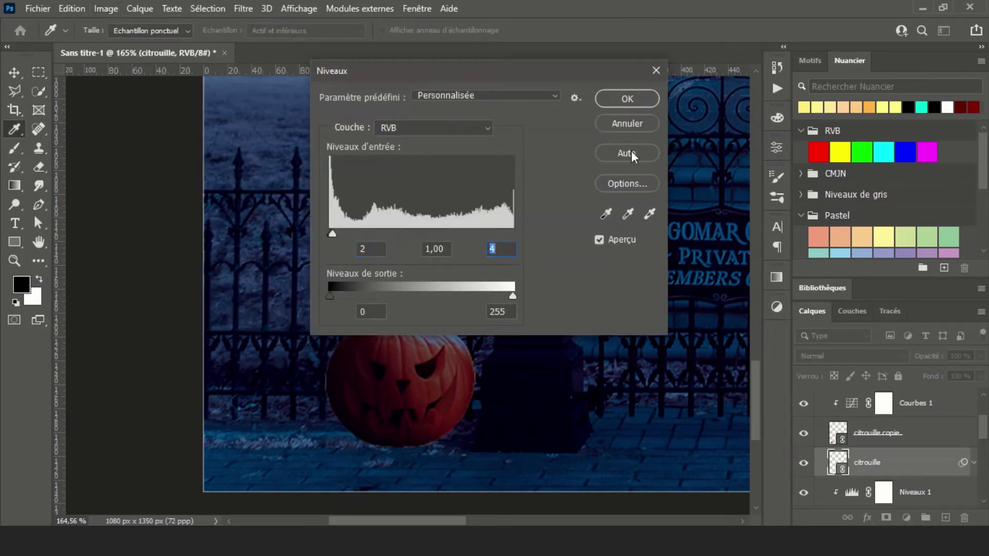
{"action": "key", "text": "Escape"}
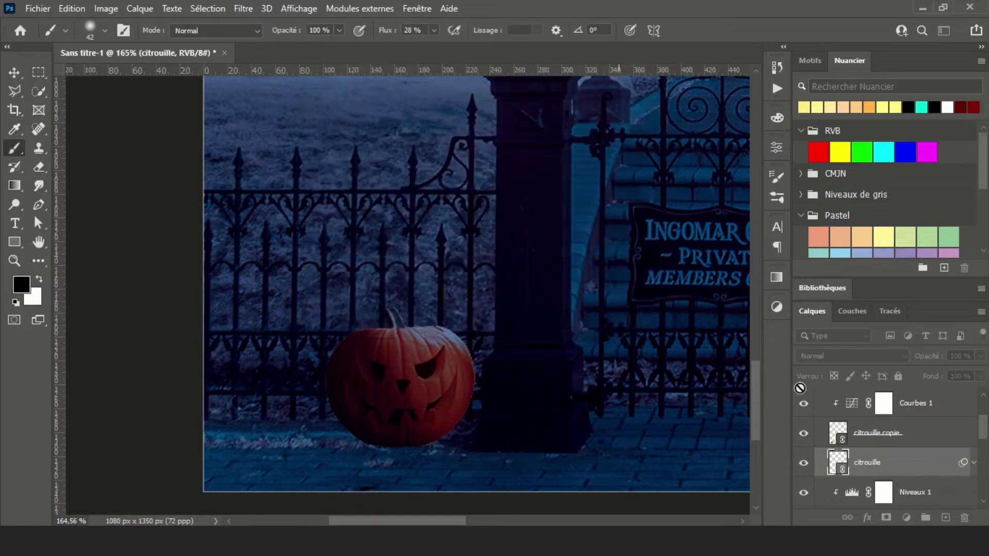
{"action": "left_click", "coordinate": [105, 9]}
{"action": "left_click", "coordinate": [350, 61]}
{"action": "left_click_drag", "start_coordinate": [330, 234], "coordinate": [333, 232]}
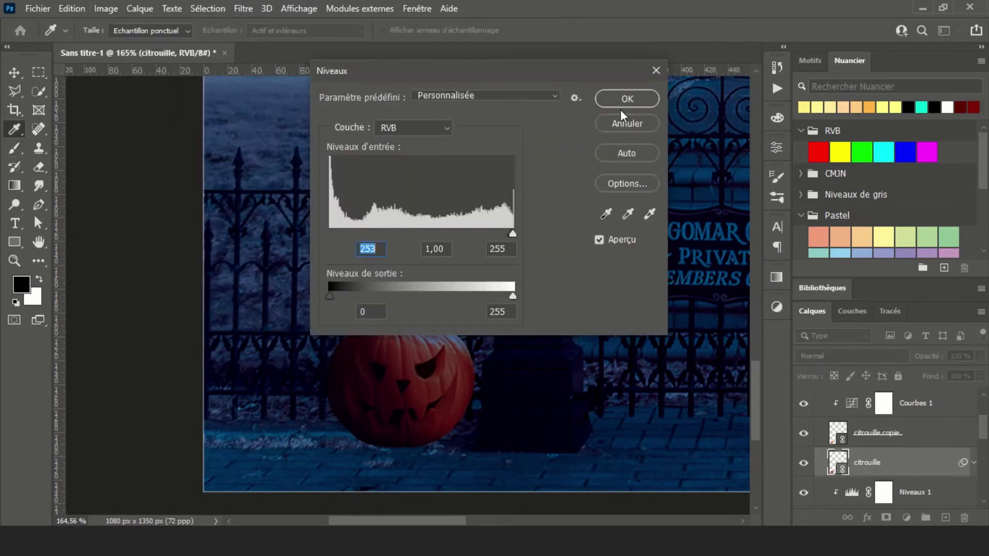
- Soften the black pumpkin into a shadow with a lighter Gaussian Blur radius
{"action": "left_click", "coordinate": [243, 9]}
{"action": "left_click", "coordinate": [466, 288]}
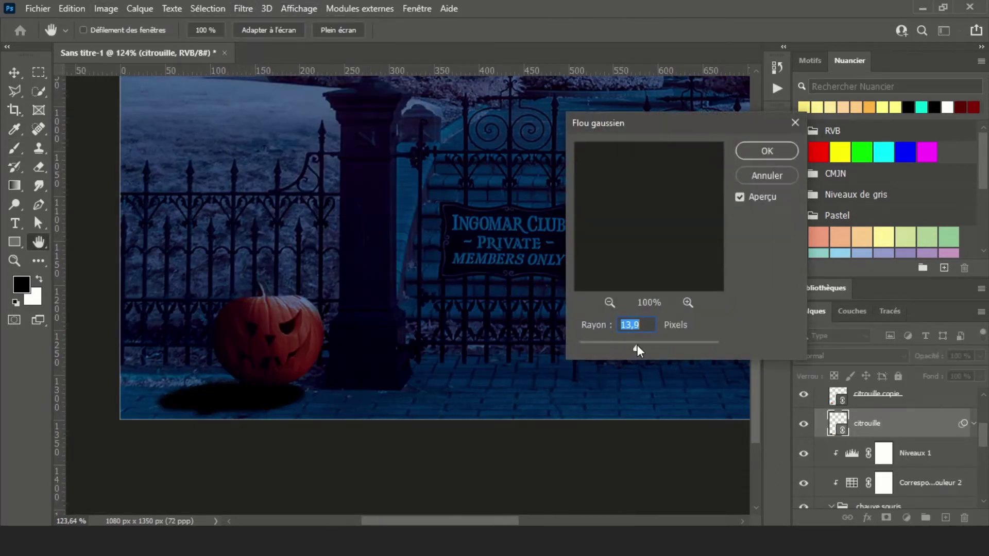
{"action": "left_click_drag", "start_coordinate": [636, 350], "coordinate": [629, 345]}
{"action": "left_click", "coordinate": [765, 151]}
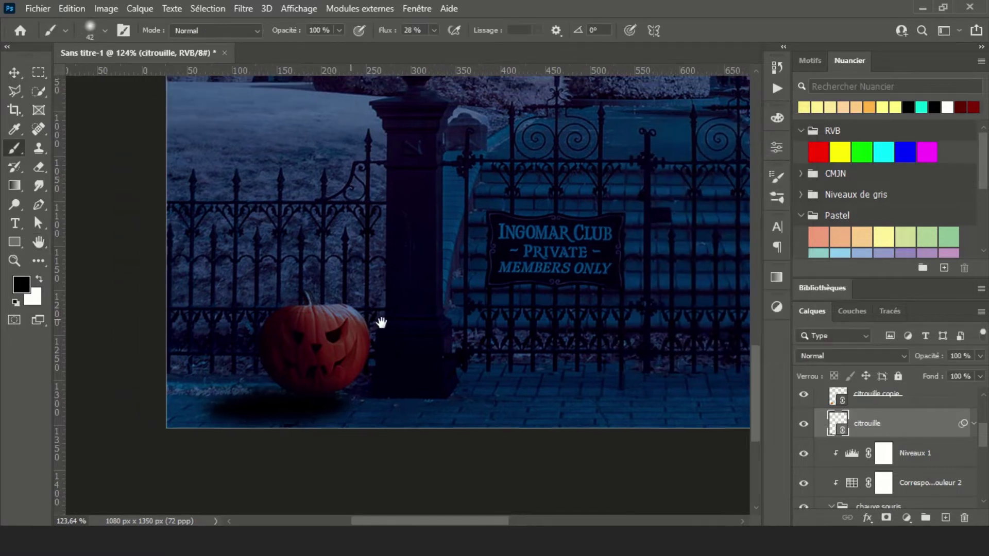
- Nudge the jack-o'-lantern into its final spot beside the gate post with the Move tool
{"action": "left_click_drag", "start_coordinate": [381, 322], "coordinate": [396, 322]}
{"action": "key", "text": "v"}
{"action": "left_click_drag", "start_coordinate": [320, 392], "coordinate": [327, 400]}
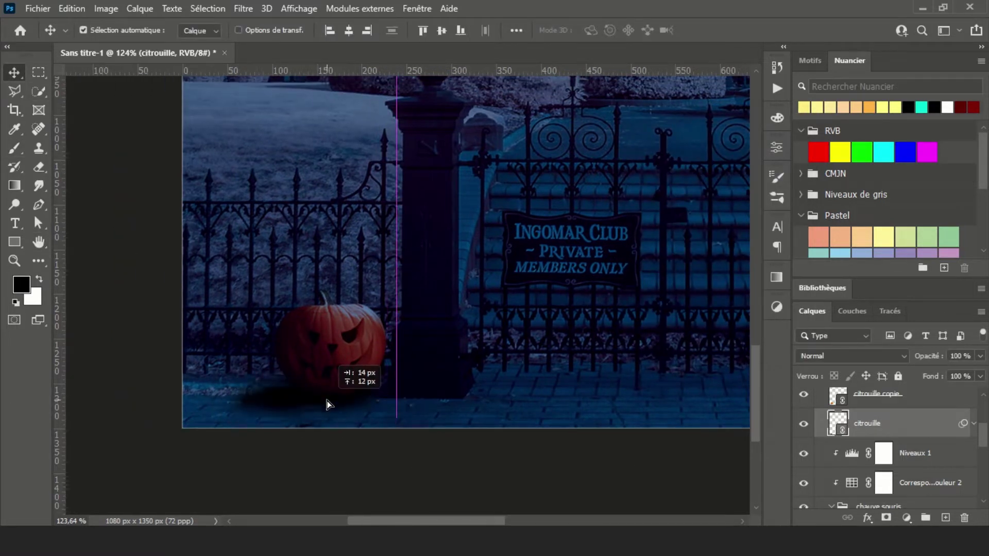
{"action": "scroll", "coordinate": [212, 183], "scroll_direction": "down", "scroll_amount": 3}
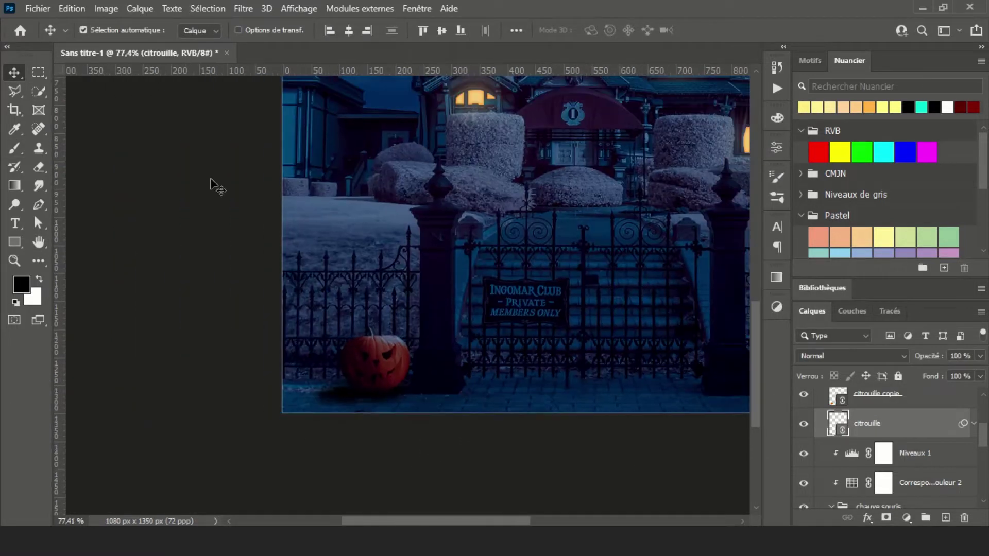
{"action": "scroll", "coordinate": [457, 376], "scroll_direction": "down", "scroll_amount": 3}
{"action": "scroll", "coordinate": [346, 450], "scroll_direction": "up", "scroll_amount": 3}
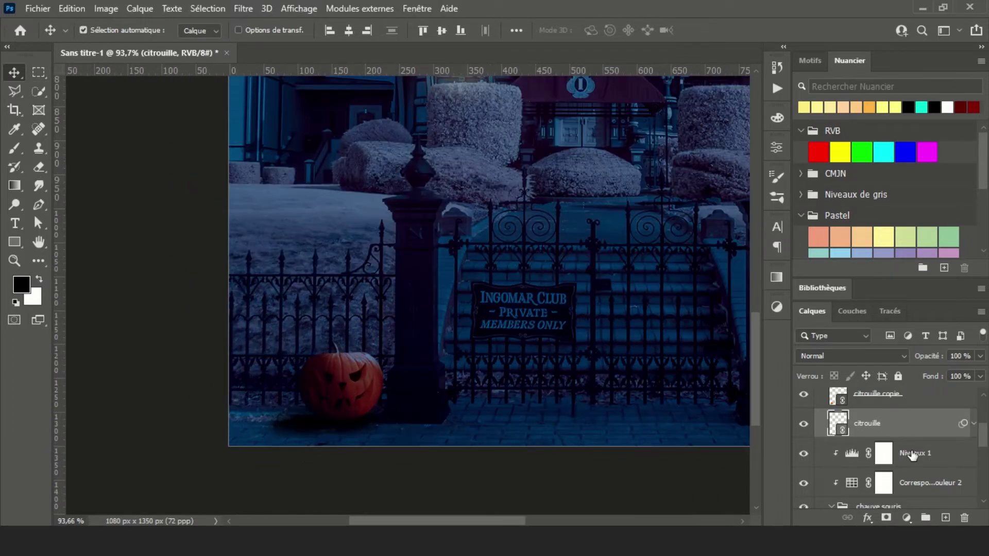
{"action": "scroll", "coordinate": [930, 447], "scroll_direction": "up", "scroll_amount": 2}
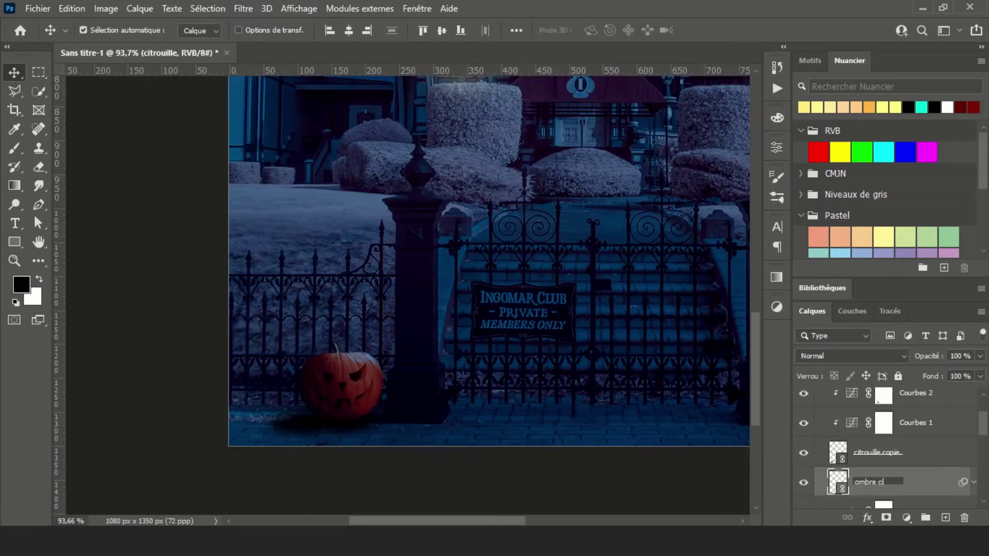
- Name the shadow layer 'ombre citrouille' and rename the pumpkin group 'citrouilles'
{"action": "type", "text": "trouille"}
{"action": "key", "text": "Return"}
{"action": "scroll", "coordinate": [926, 443], "scroll_direction": "up", "scroll_amount": 3}
{"action": "left_click", "coordinate": [935, 421]}
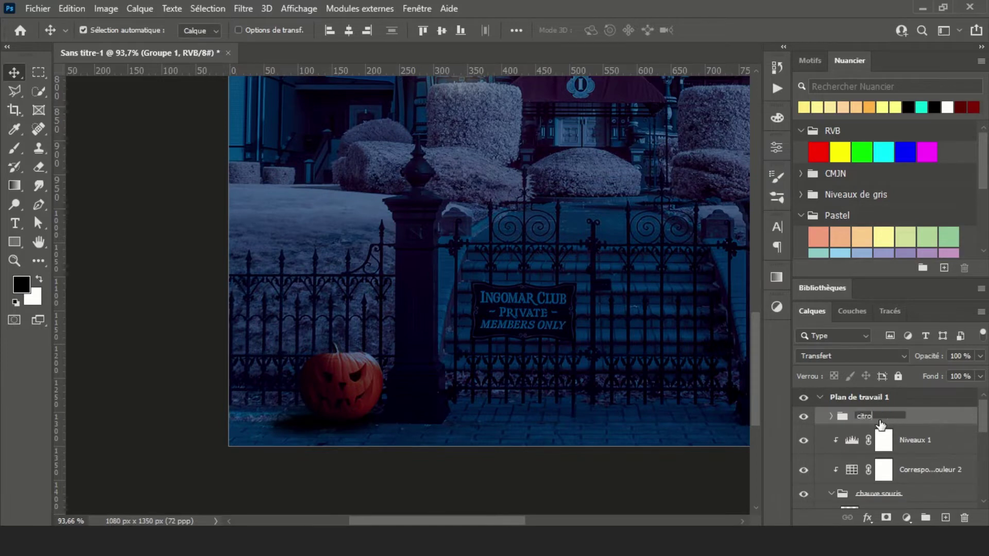
- Collapse the bats group and delete the Forme 1 layer
{"action": "scroll", "coordinate": [881, 425], "scroll_direction": "down", "scroll_amount": 2}
{"action": "left_click", "coordinate": [870, 435]}
{"action": "left_click", "coordinate": [832, 435]}
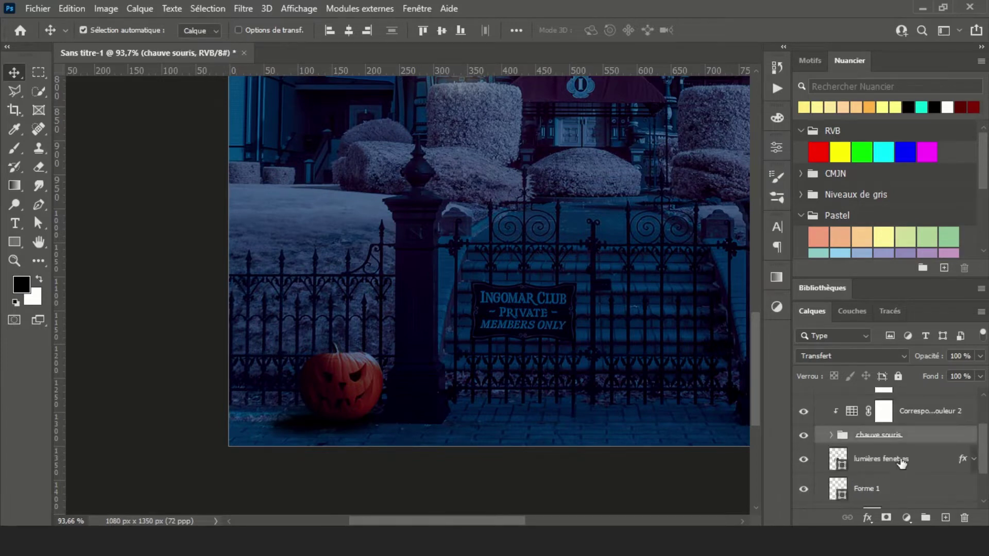
{"action": "left_click", "coordinate": [901, 461]}
{"action": "scroll", "coordinate": [901, 461], "scroll_direction": "down", "scroll_amount": 2}
{"action": "scroll", "coordinate": [577, 271], "scroll_direction": "down", "scroll_amount": 3}
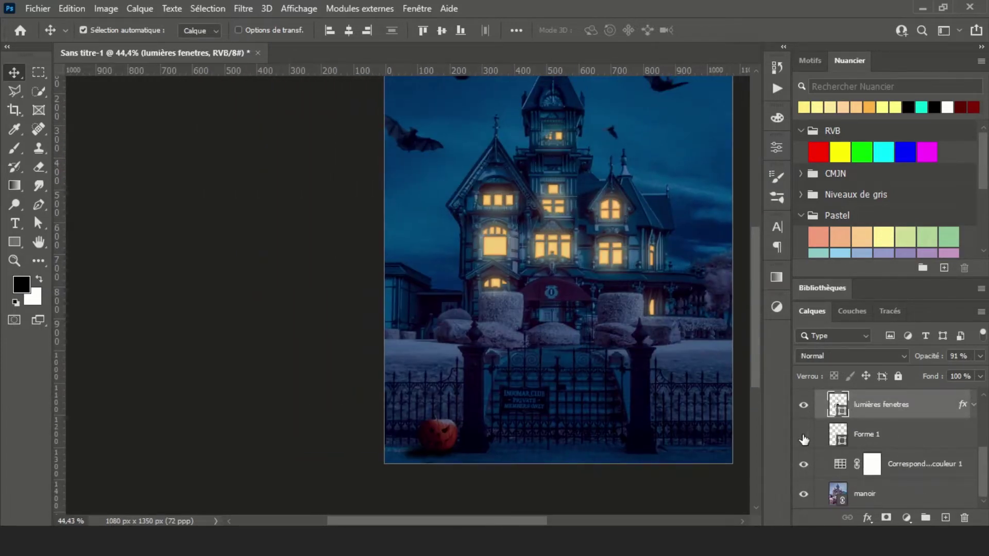
{"action": "key", "text": "Delete"}
- Group the manor layers as 'manoir' and expand the citrouilles group
{"action": "left_click", "coordinate": [888, 493], "text": "shift"}
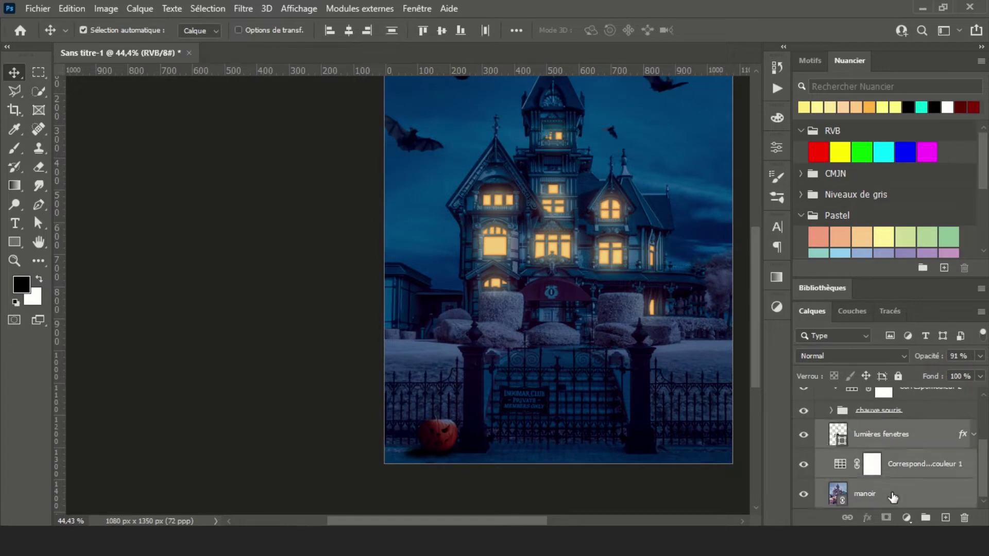
{"action": "key", "text": "ctrl+g"}
{"action": "key", "text": "Return"}
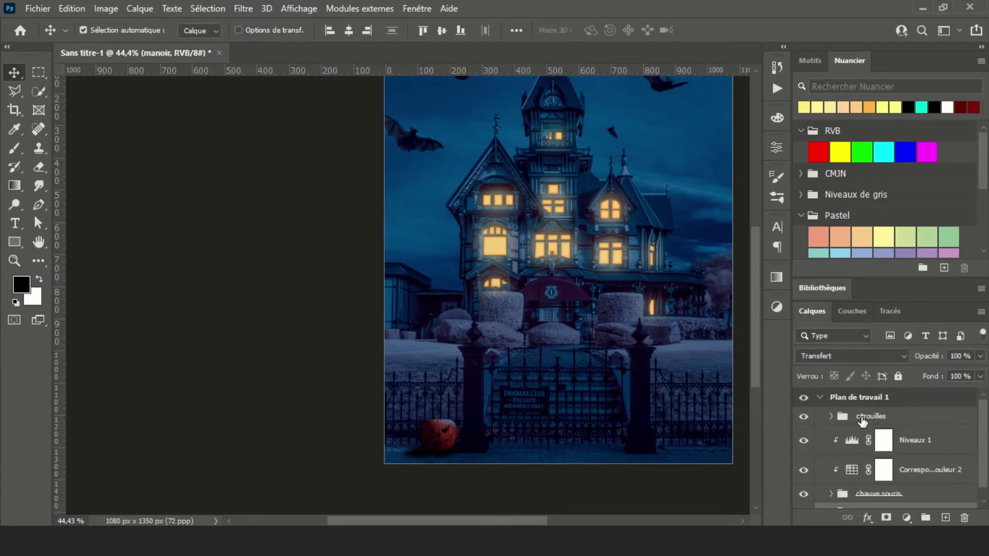
{"action": "left_click", "coordinate": [862, 421]}
{"action": "left_click", "coordinate": [830, 416]}
{"action": "scroll", "coordinate": [412, 427], "scroll_direction": "up", "scroll_amount": 2}
{"action": "scroll", "coordinate": [411, 427], "scroll_direction": "up", "scroll_amount": 2}
{"action": "scroll", "coordinate": [411, 431], "scroll_direction": "up", "scroll_amount": 3}
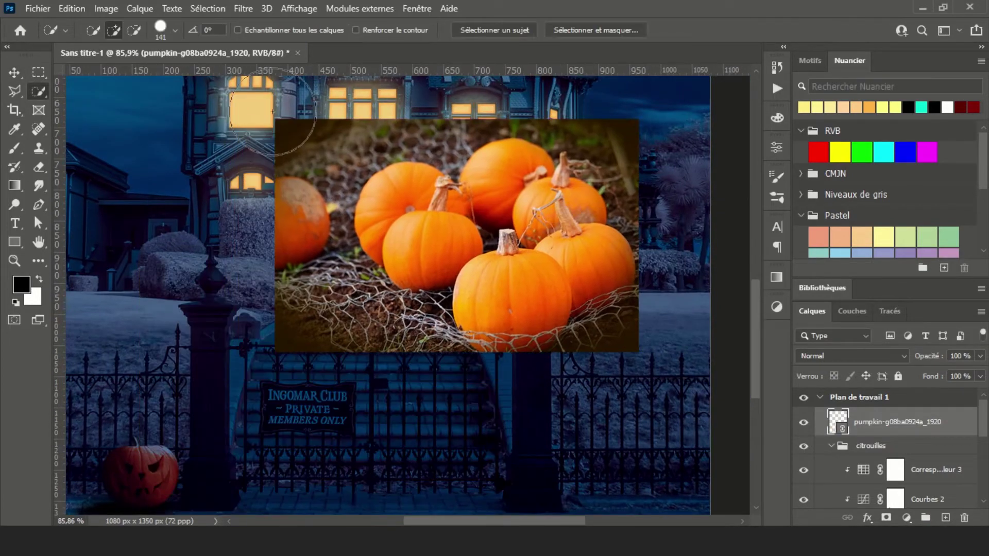
- Quick-select the pumpkin pile in the photo, adjusting the selection brush size
{"action": "left_click_drag", "start_coordinate": [494, 242], "coordinate": [608, 319]}
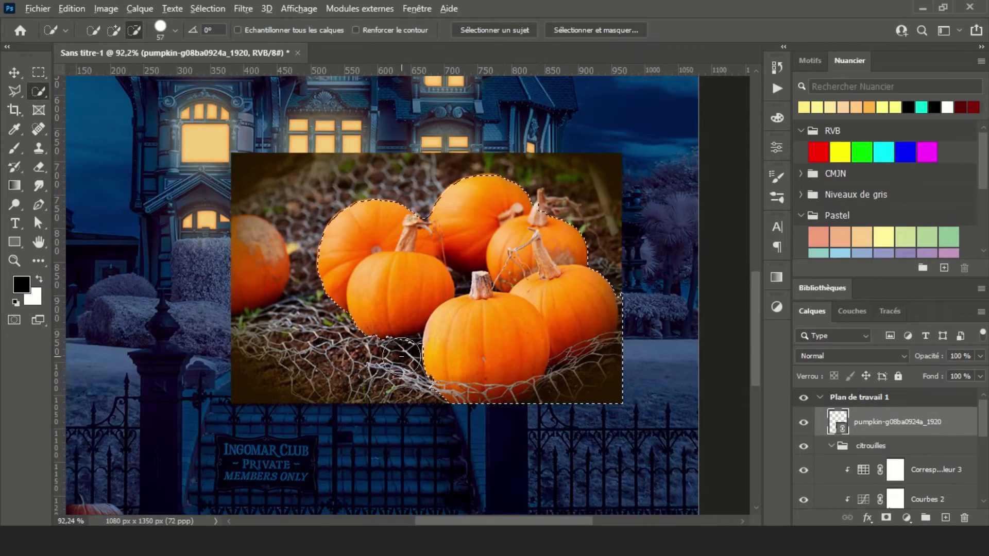
{"action": "left_click_drag", "start_coordinate": [401, 355], "coordinate": [592, 329]}
{"action": "left_click", "coordinate": [175, 29]}
{"action": "key", "text": "Return"}
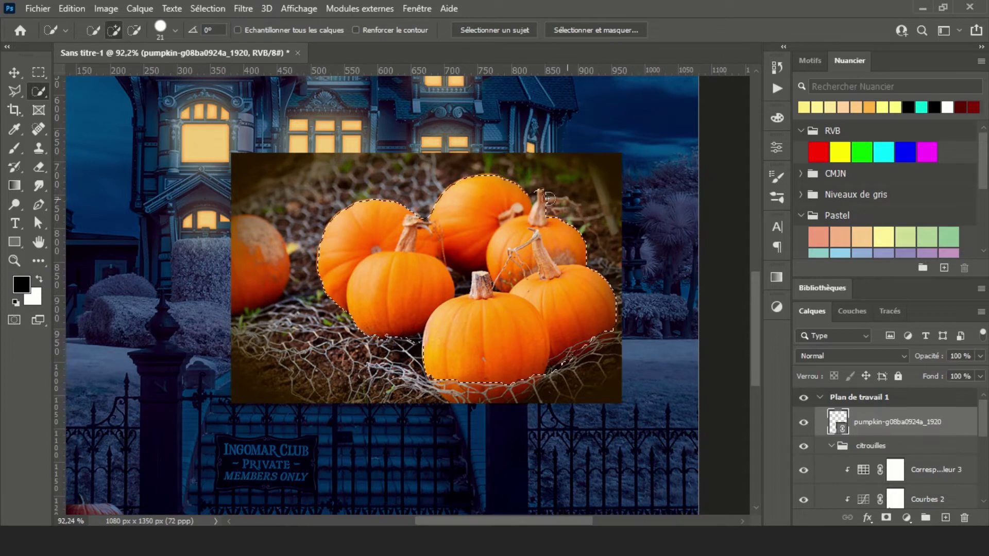
{"action": "scroll", "coordinate": [549, 198], "scroll_direction": "up", "scroll_amount": 3}
{"action": "left_click", "coordinate": [175, 30]}
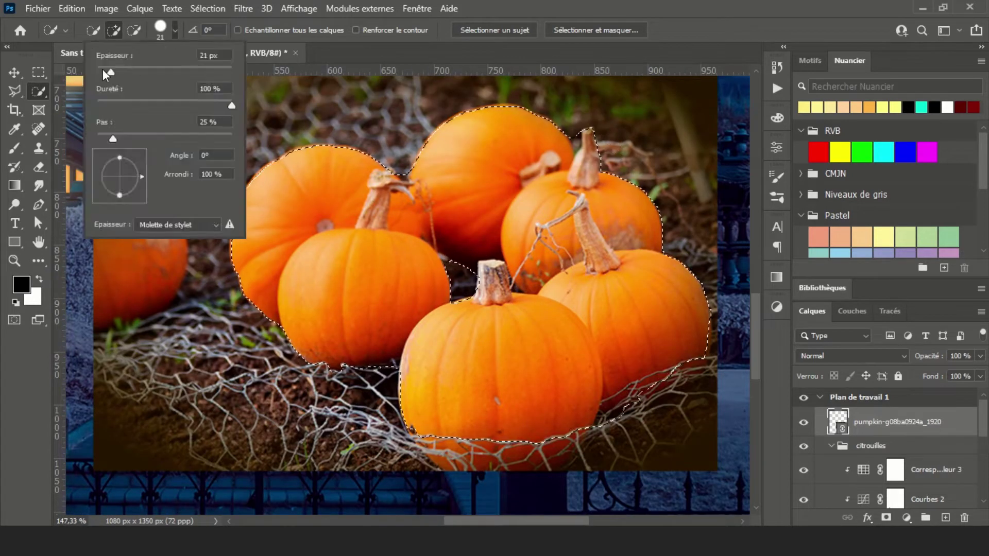
{"action": "key", "text": "Return"}
{"action": "key", "text": "ctrl+0"}
- Refine the pumpkin selection's edges in Select and Mask
{"action": "left_click", "coordinate": [595, 30]}
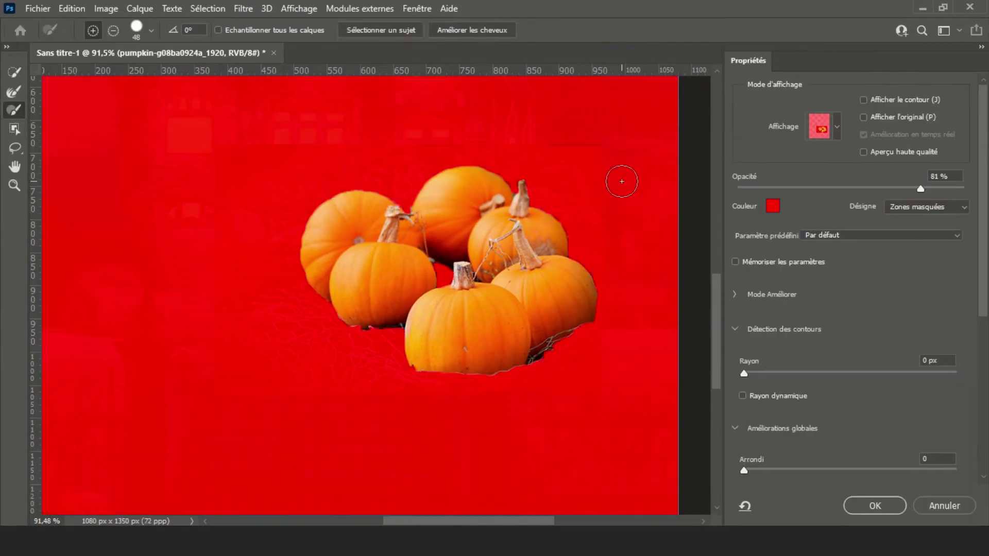
{"action": "scroll", "coordinate": [795, 378], "scroll_direction": "down", "scroll_amount": 5}
{"action": "left_click_drag", "start_coordinate": [744, 250], "coordinate": [801, 249]}
{"action": "mouse_move", "coordinate": [850, 367]}
{"action": "left_mouse_down"}
{"action": "mouse_move", "coordinate": [878, 367]}
{"action": "mouse_move", "coordinate": [795, 367]}
{"action": "left_mouse_up"}
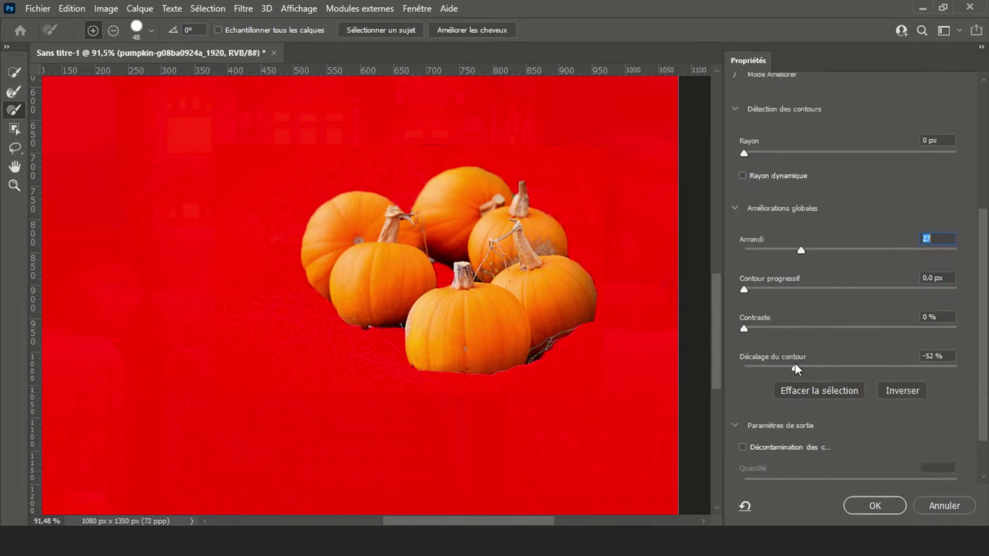
{"action": "left_click", "coordinate": [875, 505]}
- Copy the pumpkins to a new layer and shrink them to 33% on the right lawn
{"action": "right_click", "coordinate": [894, 422]}
{"action": "right_click", "coordinate": [502, 273]}
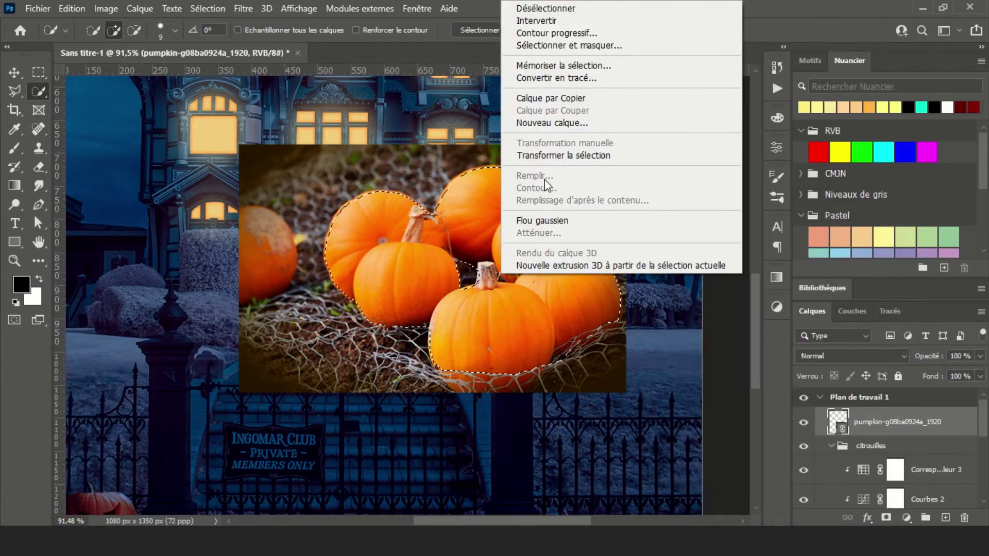
{"action": "left_click", "coordinate": [550, 98]}
{"action": "key", "text": "ctrl+t"}
{"action": "left_click_drag", "start_coordinate": [325, 166], "coordinate": [601, 306]}
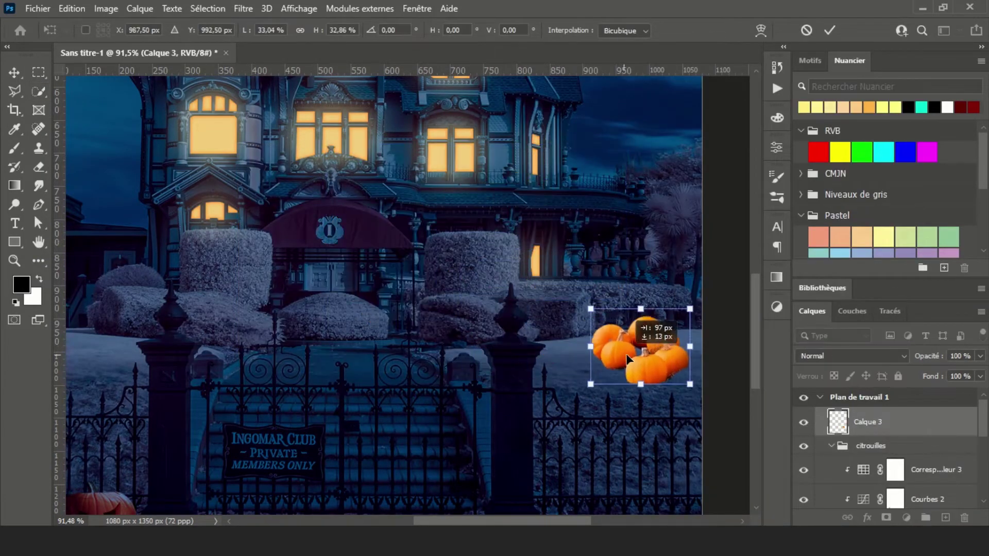
{"action": "left_click", "coordinate": [829, 30]}
- Move the pumpkin pile layer into the citrouilles group, rename it, and nudge it right
{"action": "scroll", "coordinate": [651, 344], "scroll_direction": "up", "scroll_amount": 5}
{"action": "mouse_move", "coordinate": [875, 422]}
{"action": "left_mouse_down"}
{"action": "mouse_move", "coordinate": [922, 414]}
{"action": "mouse_move", "coordinate": [886, 454]}
{"action": "left_mouse_up"}
{"action": "double_click", "coordinate": [878, 469]}
{"action": "type", "text": "citrouilles"}
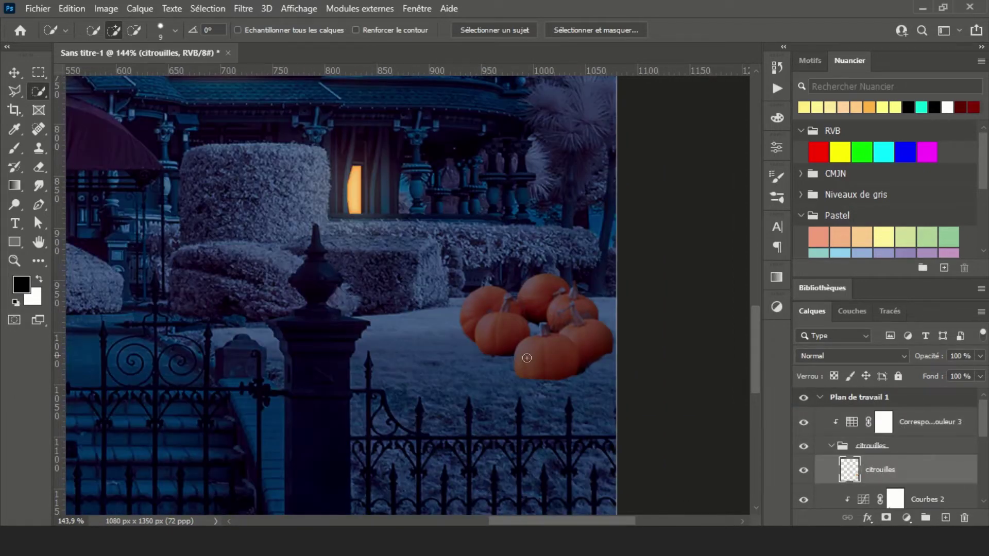
{"action": "type", "text": "v"}
{"action": "left_click_drag", "start_coordinate": [526, 358], "coordinate": [539, 355]}
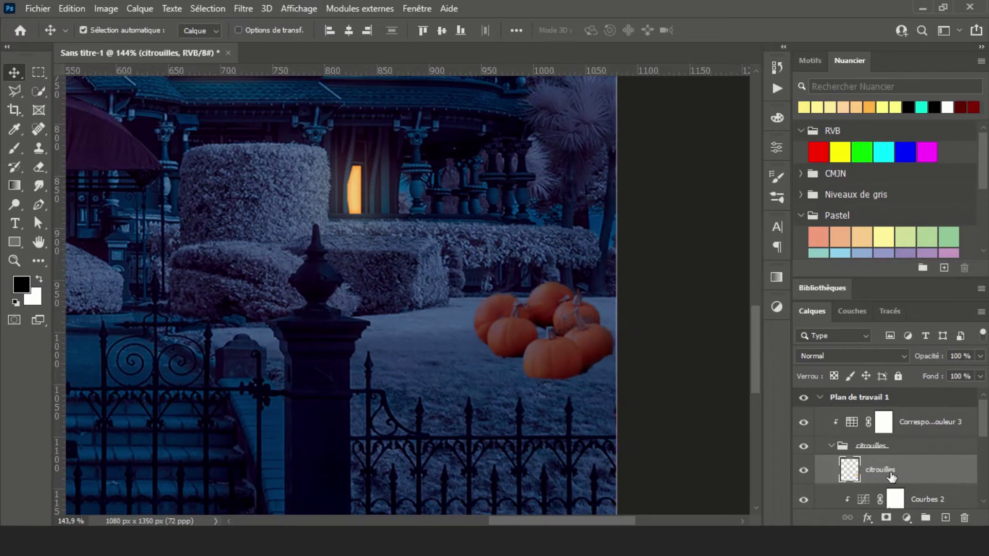
- Add a clipped Levels adjustment to the pumpkins: inputs 112/0.69/255, output 13–182
{"action": "key", "text": "b"}
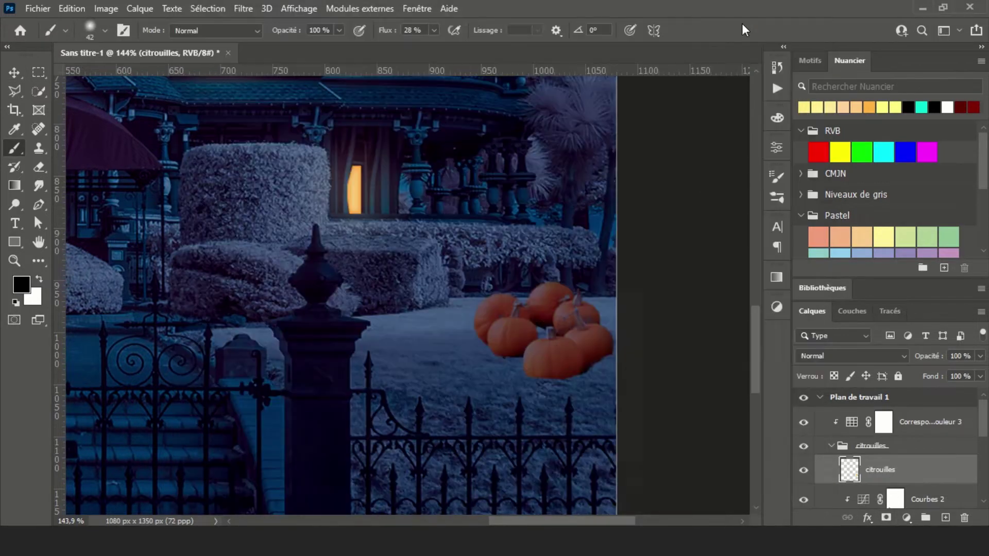
{"action": "left_click", "coordinate": [906, 517]}
{"action": "left_click", "coordinate": [854, 320]}
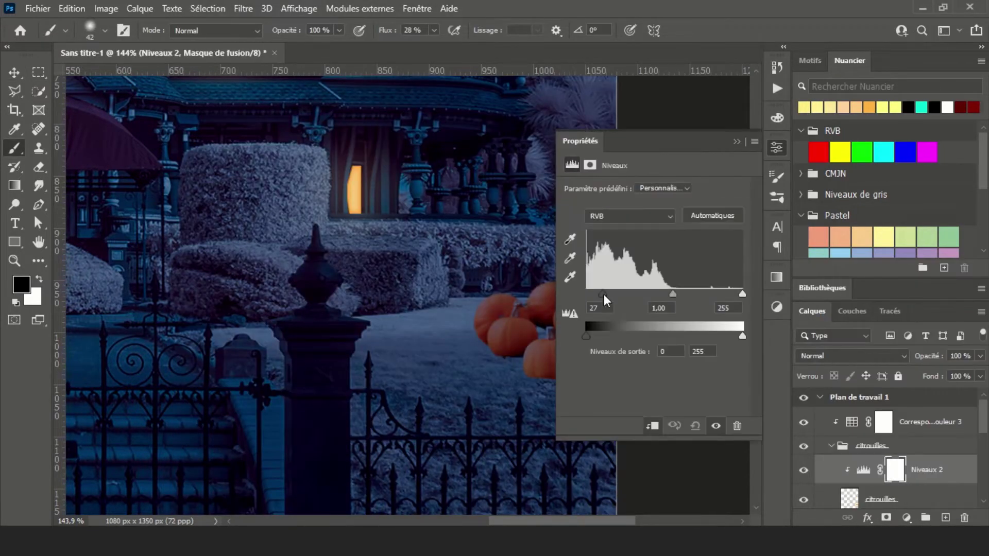
{"action": "left_click_drag", "start_coordinate": [585, 294], "coordinate": [709, 294]}
{"action": "left_click_drag", "start_coordinate": [585, 335], "coordinate": [593, 336]}
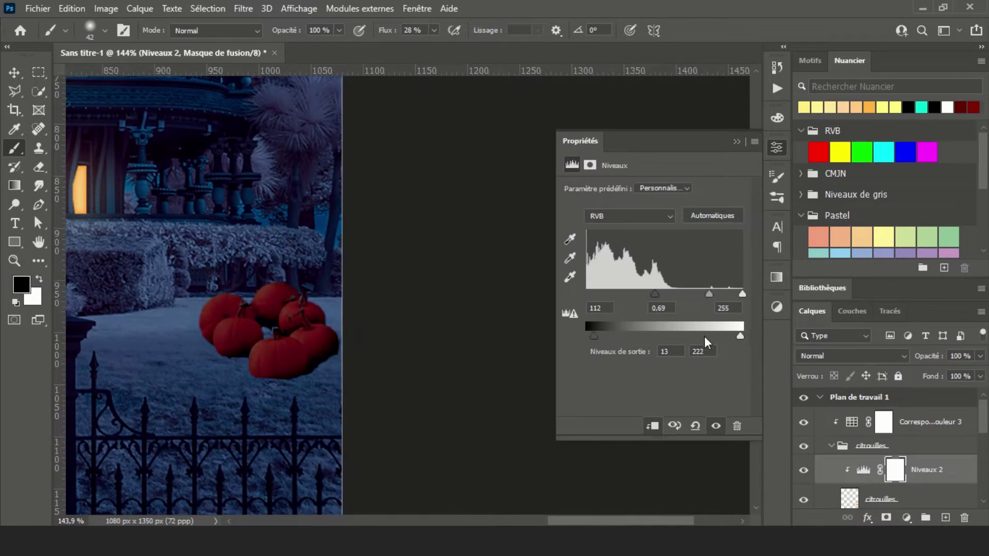
{"action": "left_click_drag", "start_coordinate": [742, 336], "coordinate": [697, 336]}
{"action": "left_click", "coordinate": [777, 147]}
- Set a small, low-strength soft brush at size 5 for painting the Levels mask
{"action": "scroll", "coordinate": [563, 382], "scroll_direction": "up", "scroll_amount": 2}
{"action": "key", "text": "bracketleft"}
{"action": "key", "text": "bracketleft"}
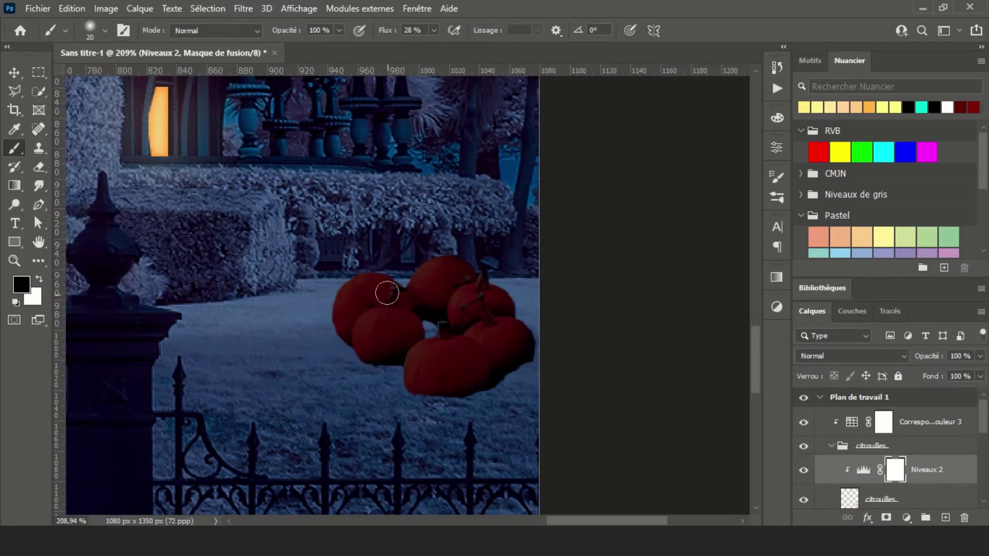
{"action": "key", "text": "6"}
{"action": "key", "text": "2"}
{"action": "key", "text": "2"}
{"action": "key", "text": "4"}
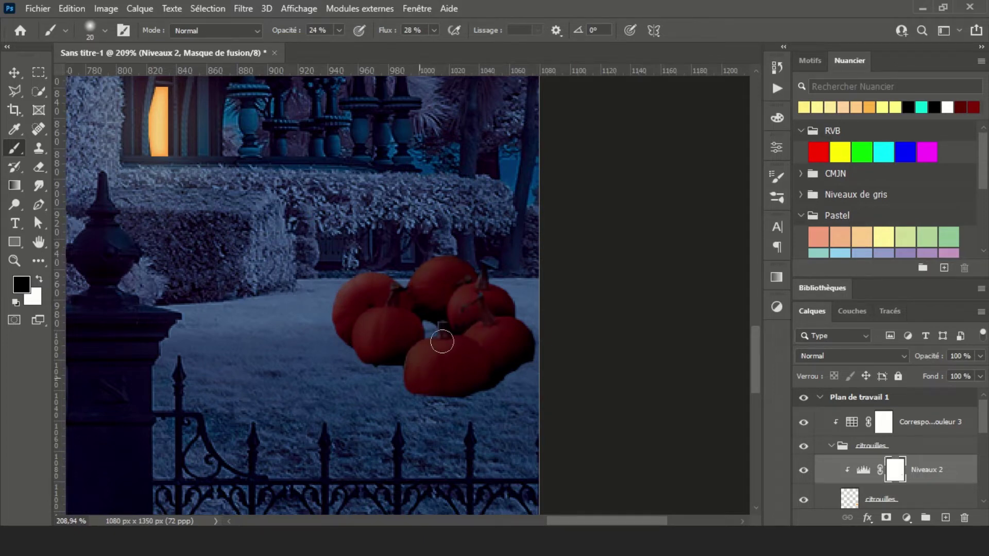
{"action": "scroll", "coordinate": [442, 341], "scroll_direction": "up", "scroll_amount": 3}
{"action": "scroll", "coordinate": [342, 290], "scroll_direction": "down", "scroll_amount": 1}
{"action": "key", "text": "bracketleft"}
{"action": "key", "text": "5"}
{"action": "key", "text": "2"}
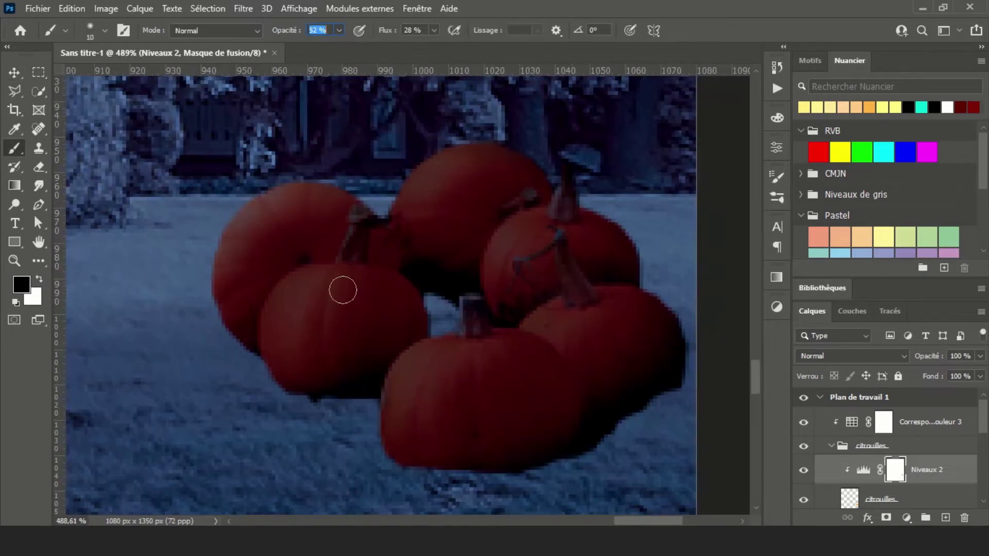
{"action": "right_click", "coordinate": [343, 290]}
{"action": "type", "text": "5"}
{"action": "key", "text": "Return"}
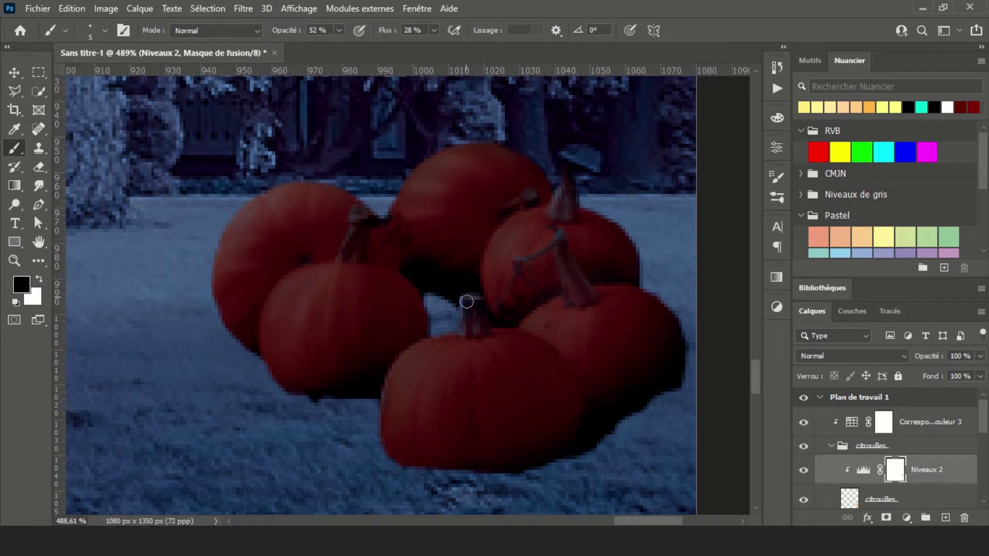
- Paint the mask to shade the pumpkins, then lower saturation and lightness with clipped Hue/Saturation
{"action": "scroll", "coordinate": [392, 444], "scroll_direction": "down", "scroll_amount": 3}
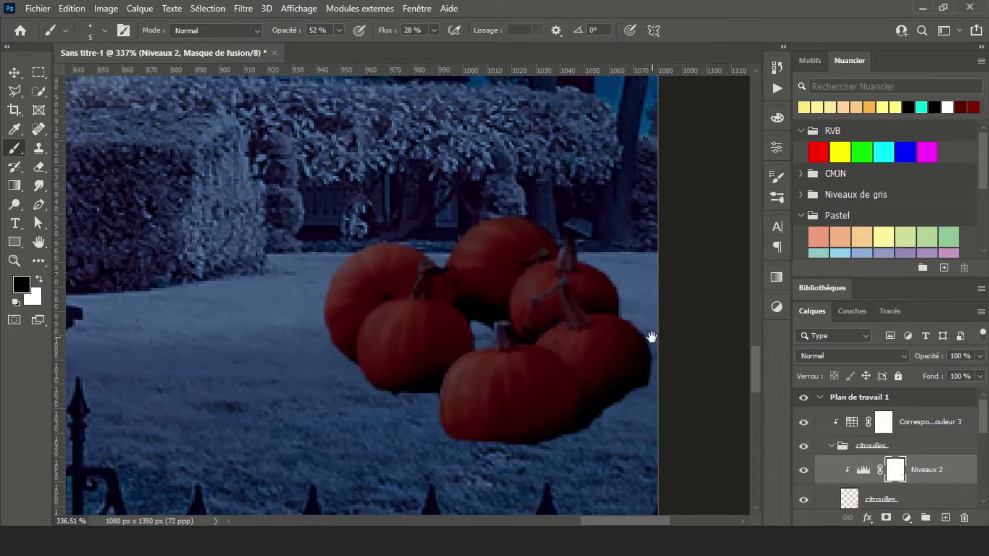
{"action": "scroll", "coordinate": [344, 353], "scroll_direction": "up", "scroll_amount": 2}
{"action": "left_click", "coordinate": [105, 30]}
{"action": "key", "text": "Return"}
{"action": "key", "text": "2"}
{"action": "key", "text": "2"}
{"action": "key", "text": "x"}
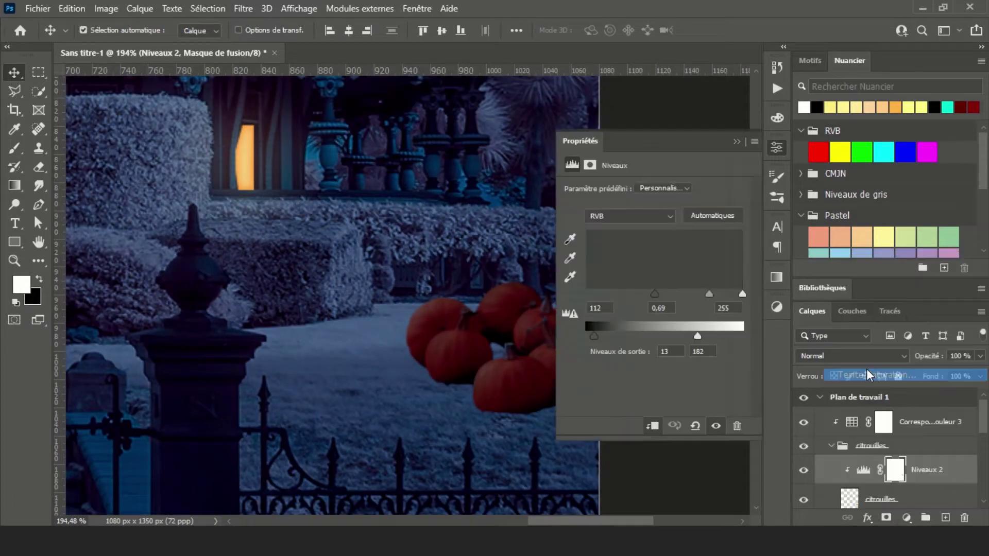
{"action": "mouse_move", "coordinate": [653, 268]}
{"action": "left_mouse_down"}
{"action": "mouse_move", "coordinate": [648, 300]}
{"action": "mouse_move", "coordinate": [612, 273]}
{"action": "left_mouse_up"}
{"action": "key", "text": "ctrl+0"}
- Add an empty layer and prepare a soft diffuse brush using the grass's dark blue at full opacity
{"action": "key", "text": "x"}
{"action": "left_click", "coordinate": [736, 141]}
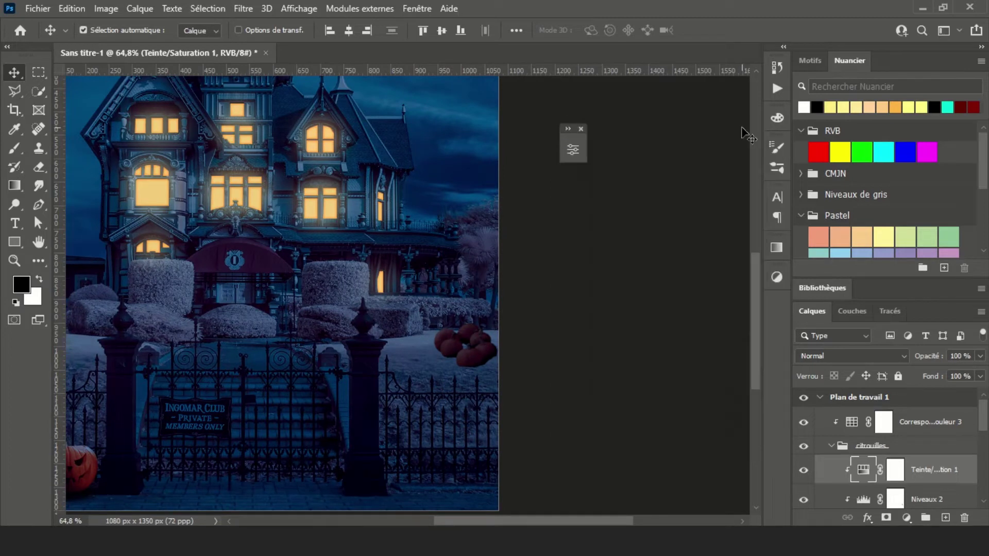
{"action": "scroll", "coordinate": [464, 334], "scroll_direction": "up", "scroll_amount": 5}
{"action": "key", "text": "ctrl+shift+alt+n"}
{"action": "key", "text": "b"}
{"action": "left_click", "coordinate": [104, 31]}
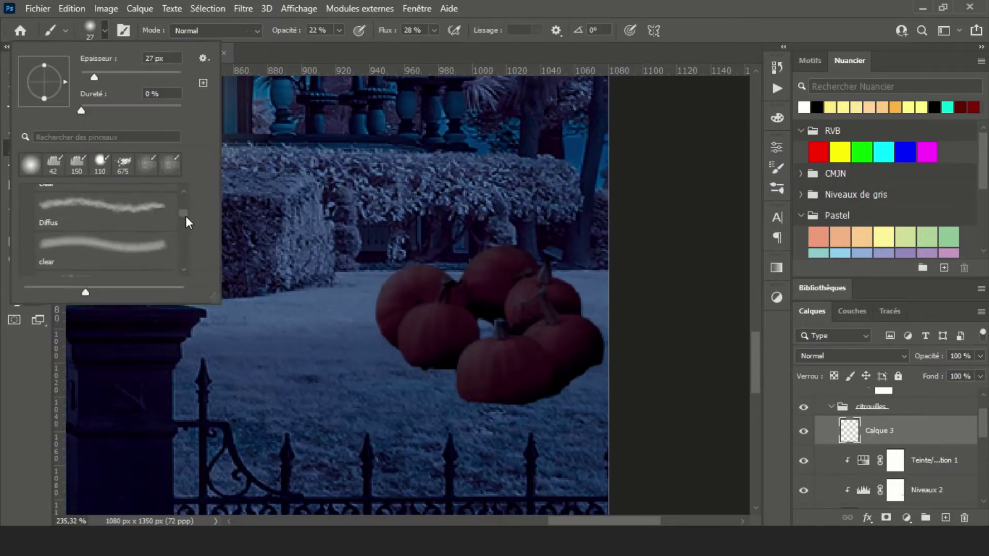
{"action": "scroll", "coordinate": [185, 226], "scroll_direction": "down", "scroll_amount": 5}
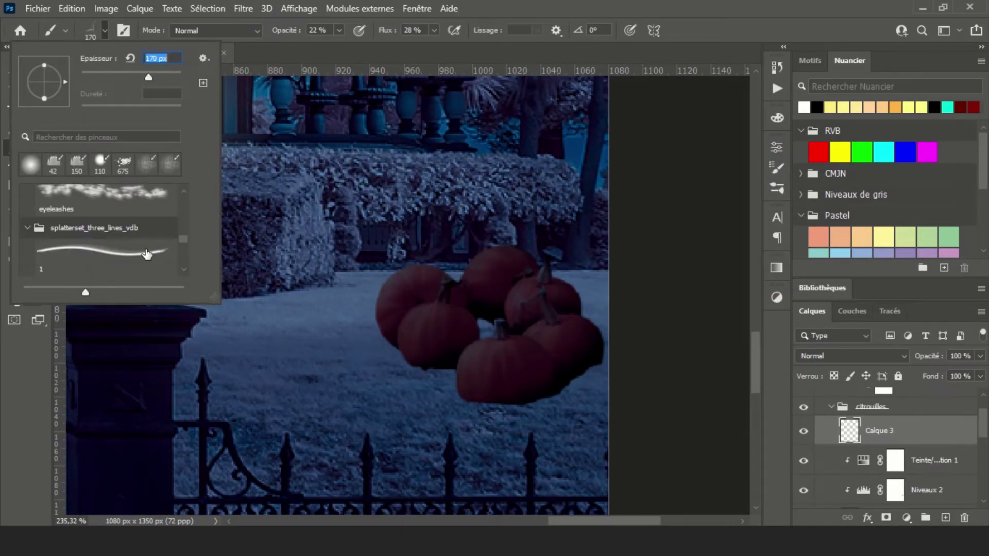
{"action": "left_click_drag", "start_coordinate": [183, 242], "coordinate": [184, 230]}
{"action": "left_click_drag", "start_coordinate": [212, 297], "coordinate": [264, 411]}
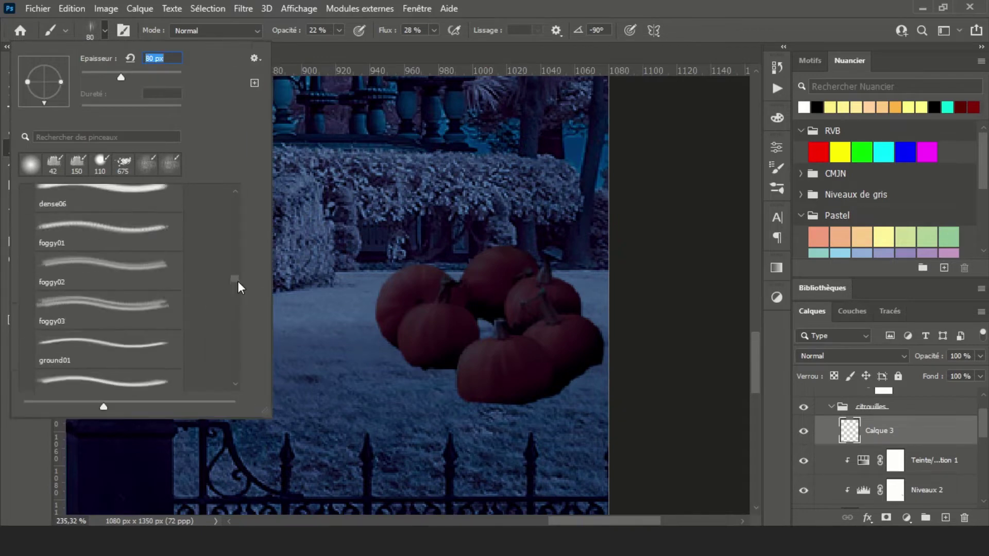
{"action": "scroll", "coordinate": [154, 257], "scroll_direction": "down", "scroll_amount": 5}
{"action": "left_click", "coordinate": [108, 278]}
{"action": "left_click", "coordinate": [394, 349], "text": "alt"}
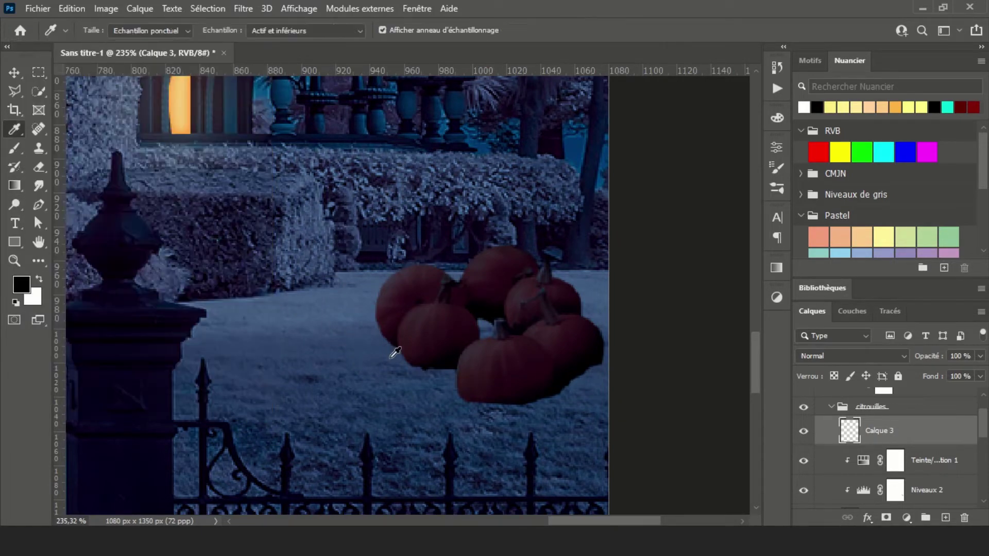
{"action": "key", "text": "0"}
{"action": "scroll", "coordinate": [885, 453], "scroll_direction": "down", "scroll_amount": 3}
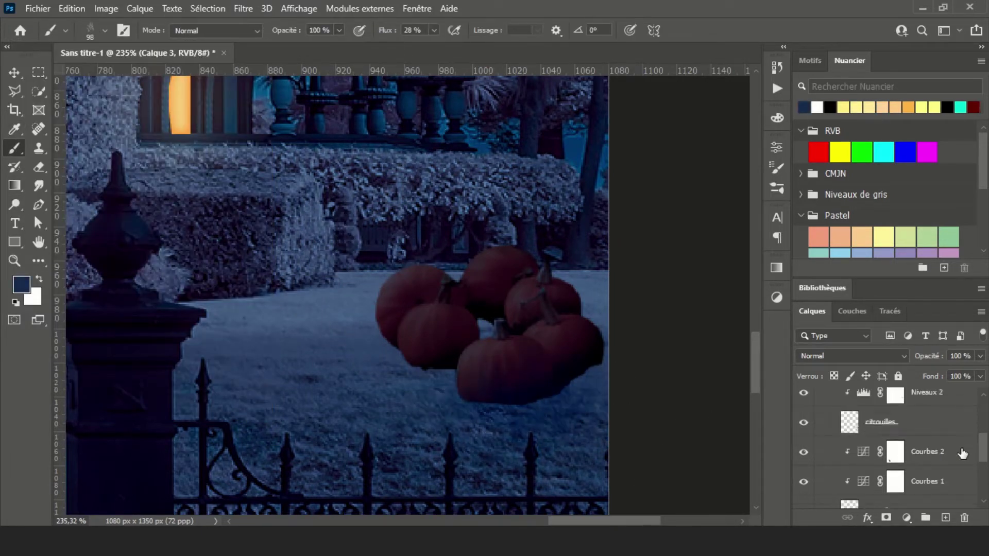
- On the citrouilles layer mask, paint the pumpkins' lower edges with a black grass brush
{"action": "left_click", "coordinate": [879, 421]}
{"action": "key", "text": "d"}
{"action": "key", "text": "x"}
{"action": "left_click", "coordinate": [105, 30]}
{"action": "key", "text": "Escape"}
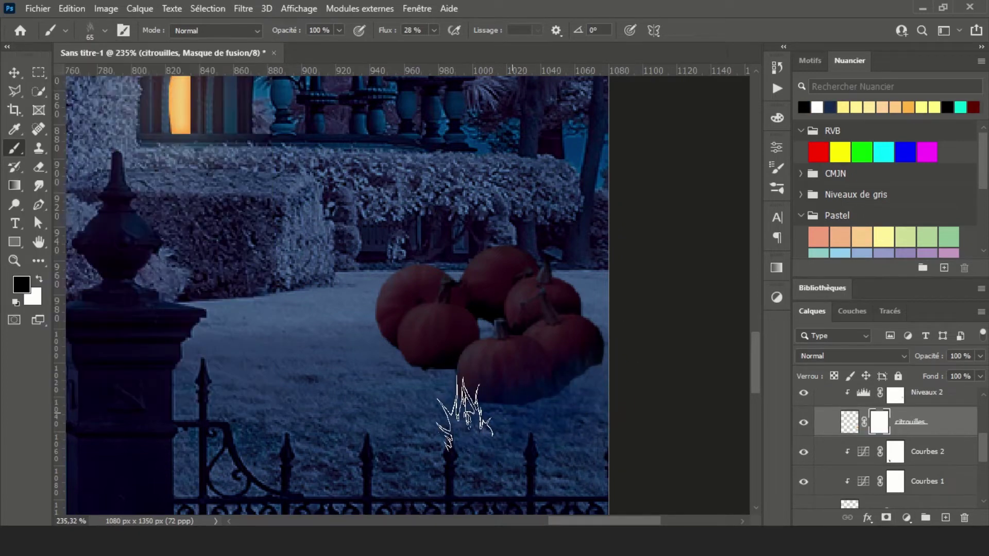
{"action": "left_click", "coordinate": [104, 30]}
{"action": "left_click", "coordinate": [109, 356]}
{"action": "key", "text": "Return"}
{"action": "mouse_move", "coordinate": [454, 404]}
{"action": "left_mouse_down"}
{"action": "mouse_move", "coordinate": [552, 397]}
{"action": "mouse_move", "coordinate": [607, 354]}
{"action": "mouse_move", "coordinate": [419, 353]}
{"action": "mouse_move", "coordinate": [422, 368]}
{"action": "left_mouse_up"}
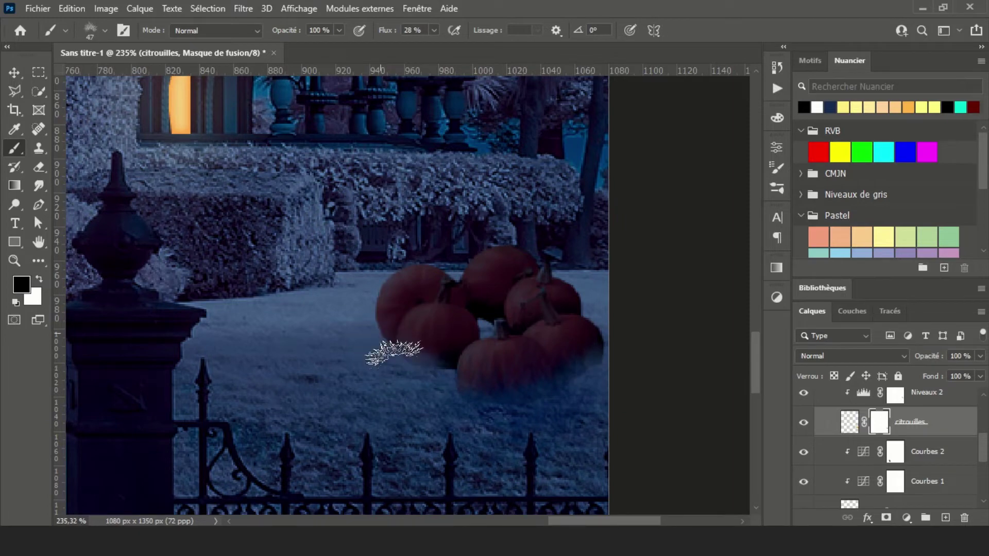
- Switch to a smaller grass brush at 66% flow, then a larger diffuse grass brush
{"action": "left_click", "coordinate": [104, 30]}
{"action": "left_click", "coordinate": [125, 316]}
{"action": "left_click", "coordinate": [108, 364]}
{"action": "key", "text": "Return"}
{"action": "key", "text": "shift+6"}
{"action": "key", "text": "shift+6"}
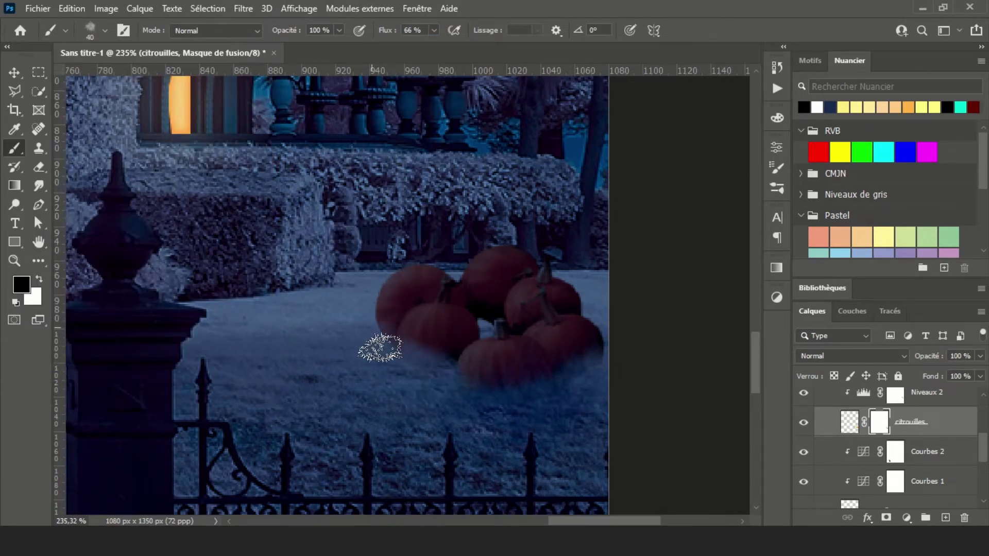
{"action": "scroll", "coordinate": [547, 403], "scroll_direction": "down", "scroll_amount": 2}
{"action": "left_click", "coordinate": [104, 31]}
{"action": "left_click", "coordinate": [108, 288]}
{"action": "key", "text": "Return"}
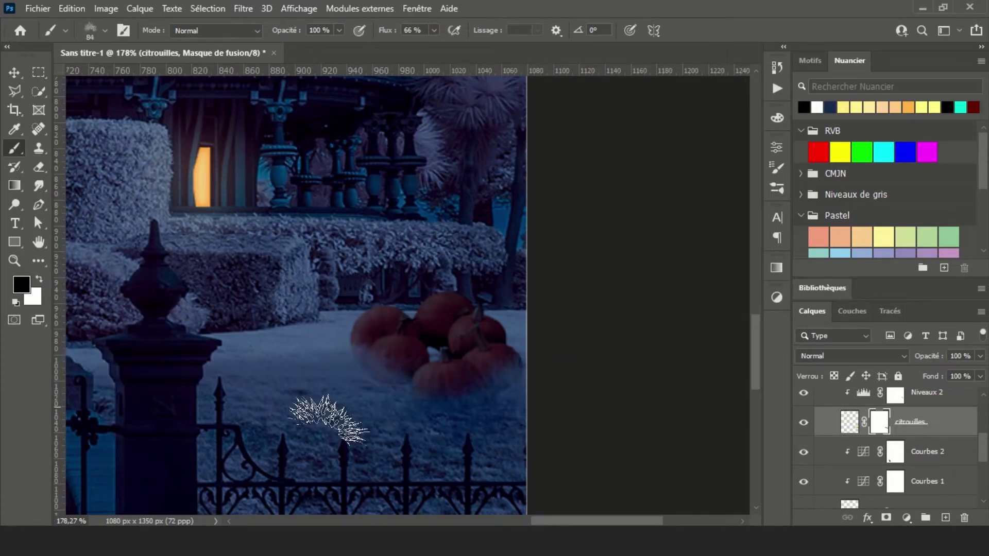
- With a fine-tipped brush, hide the stray patch between the pumpkins on the mask
{"action": "scroll", "coordinate": [360, 381], "scroll_direction": "up", "scroll_amount": 5}
{"action": "scroll", "coordinate": [307, 373], "scroll_direction": "down", "scroll_amount": 5}
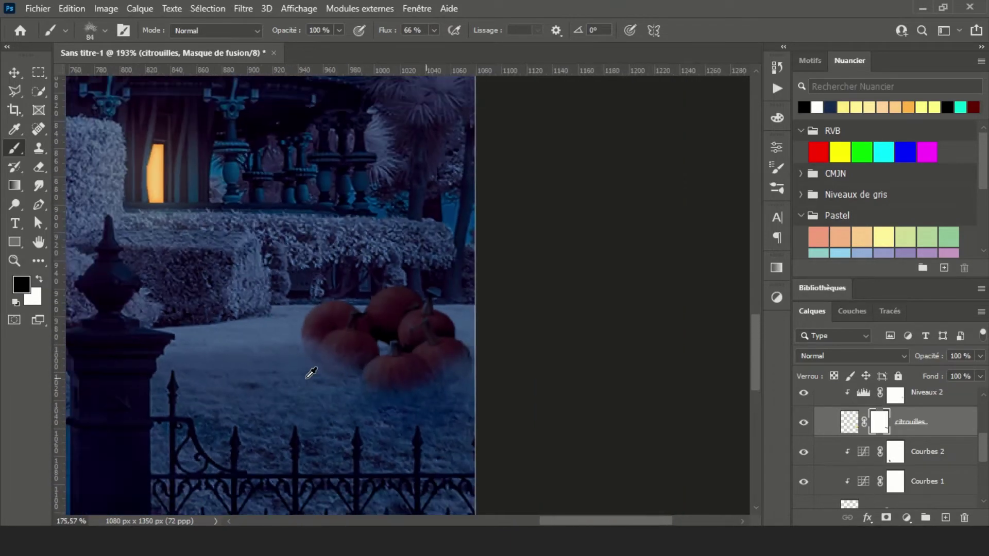
{"action": "scroll", "coordinate": [530, 375], "scroll_direction": "down", "scroll_amount": 3}
{"action": "scroll", "coordinate": [580, 408], "scroll_direction": "up", "scroll_amount": 3}
{"action": "scroll", "coordinate": [580, 408], "scroll_direction": "up", "scroll_amount": 4}
{"action": "left_click", "coordinate": [105, 31]}
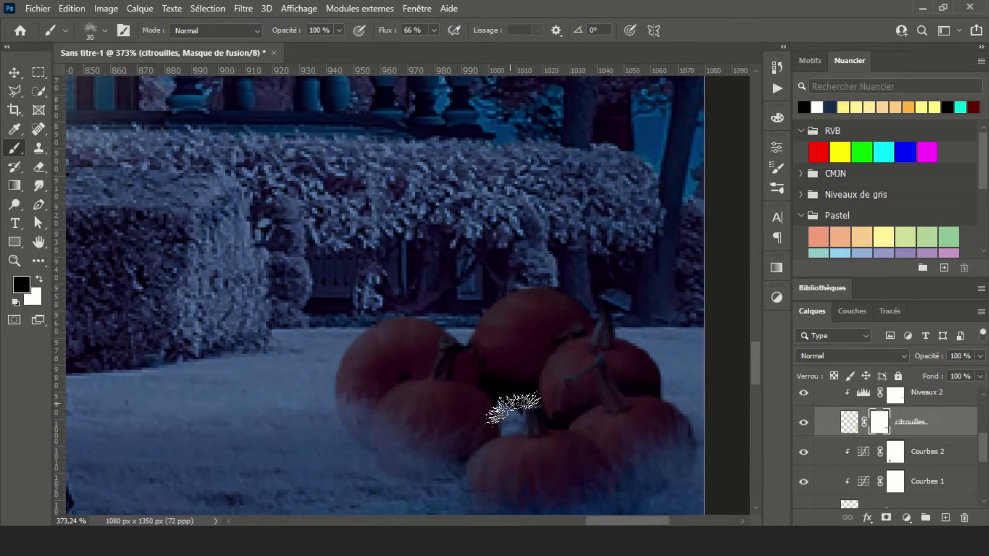
{"action": "left_click_drag", "start_coordinate": [563, 470], "coordinate": [497, 386]}
{"action": "left_click_drag", "start_coordinate": [446, 328], "coordinate": [436, 315]}
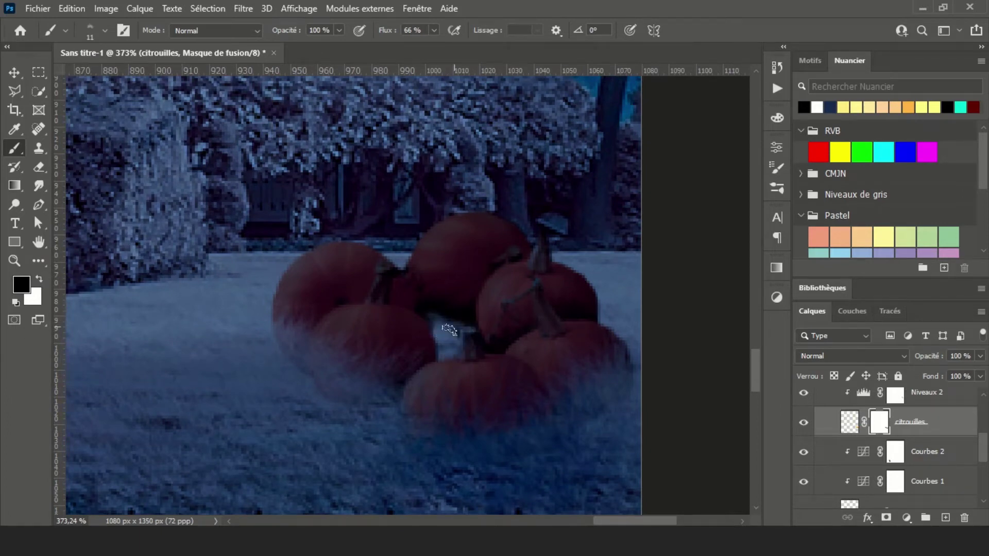
{"action": "scroll", "coordinate": [433, 351], "scroll_direction": "down", "scroll_amount": 3}
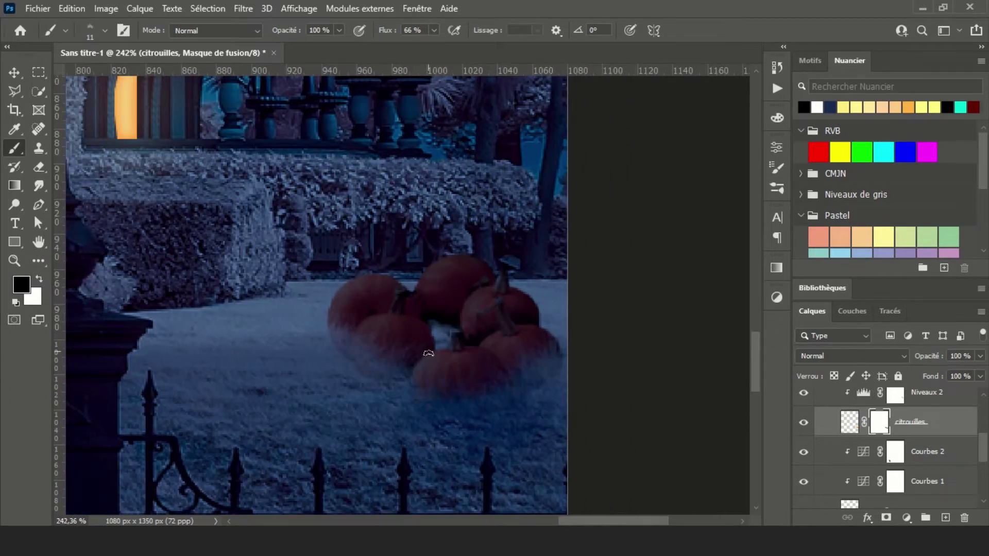
- Create shading layer Calque 3 above the pumpkins and set the paint colour to dark navy
{"action": "left_click", "coordinate": [849, 422]}
{"action": "left_click", "coordinate": [945, 518]}
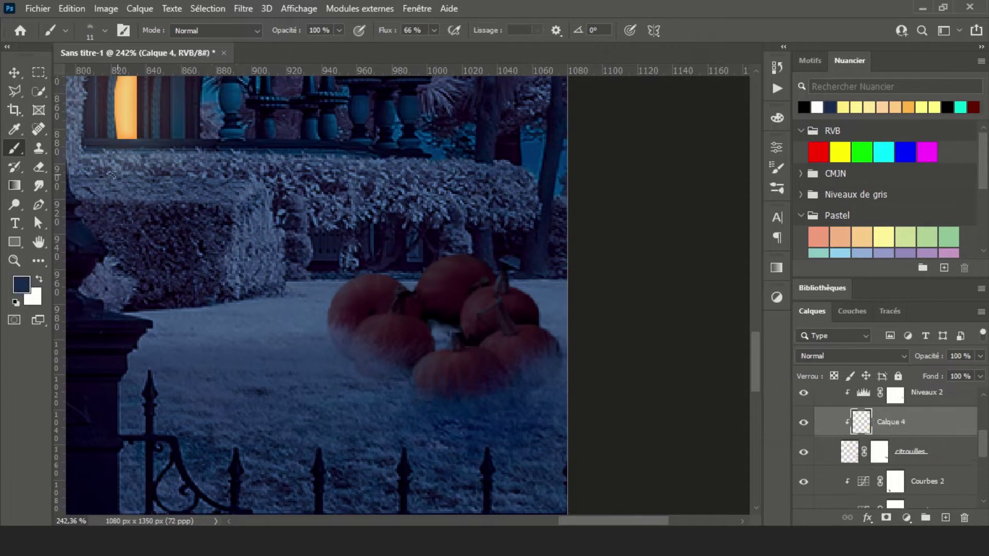
{"action": "left_click", "coordinate": [804, 432]}
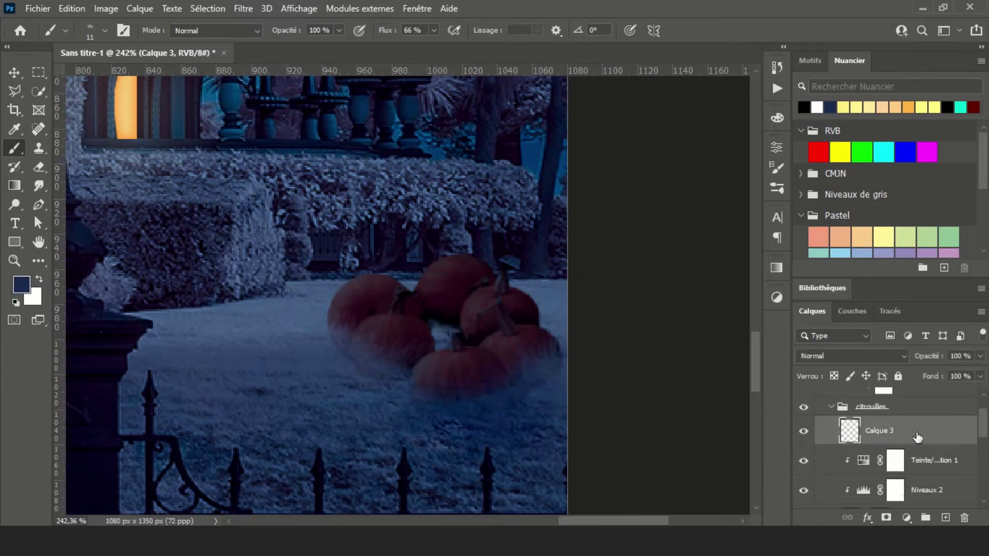
{"action": "left_click", "coordinate": [21, 284]}
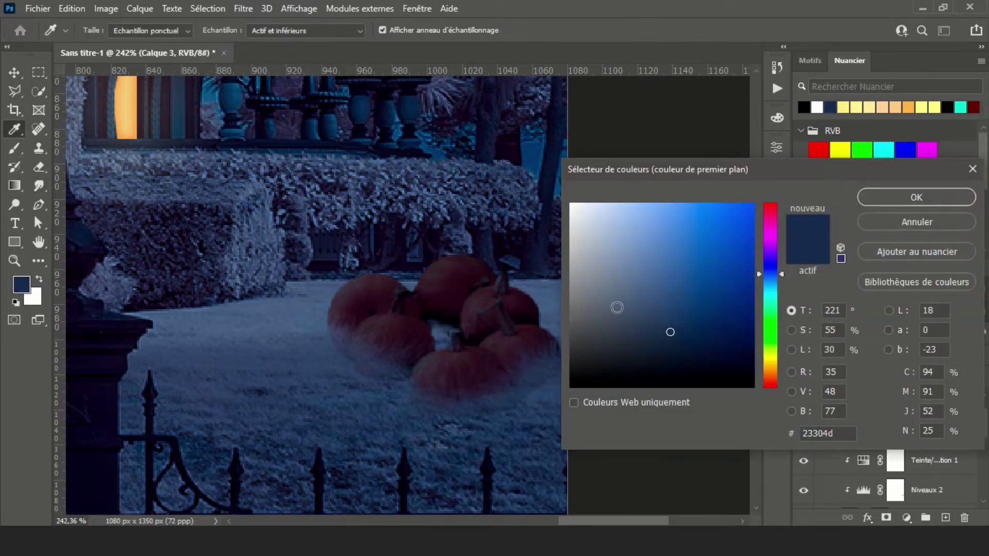
{"action": "left_click", "coordinate": [732, 320]}
{"action": "left_click", "coordinate": [944, 196]}
- Set the brush to Produit (Multiply) mode at 21% opacity and paint shadows into the pumpkin gaps
{"action": "left_click", "coordinate": [104, 31]}
{"action": "scroll", "coordinate": [232, 247], "scroll_direction": "up", "scroll_amount": 5}
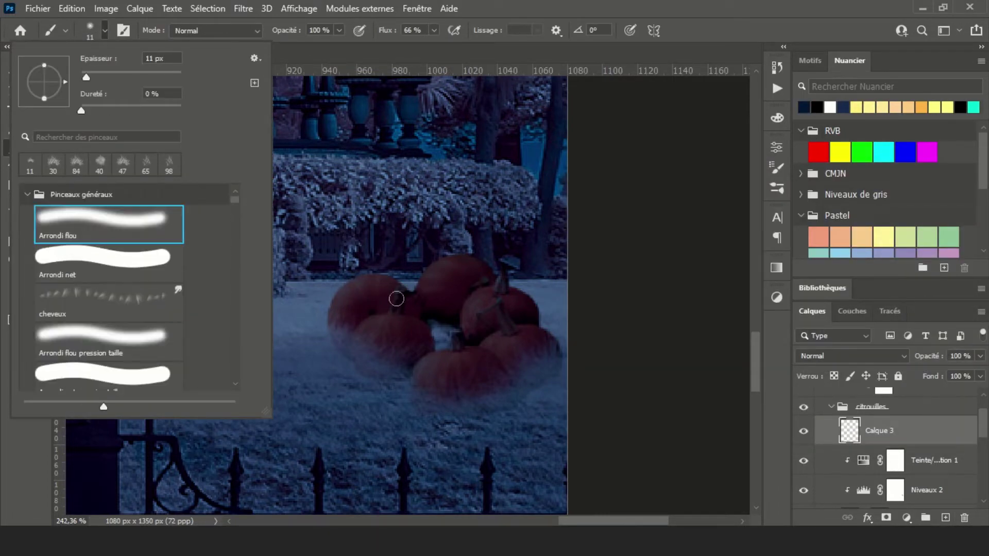
{"action": "left_click", "coordinate": [234, 32]}
{"action": "left_click", "coordinate": [217, 87]}
{"action": "left_click_drag", "start_coordinate": [339, 31], "coordinate": [309, 46]}
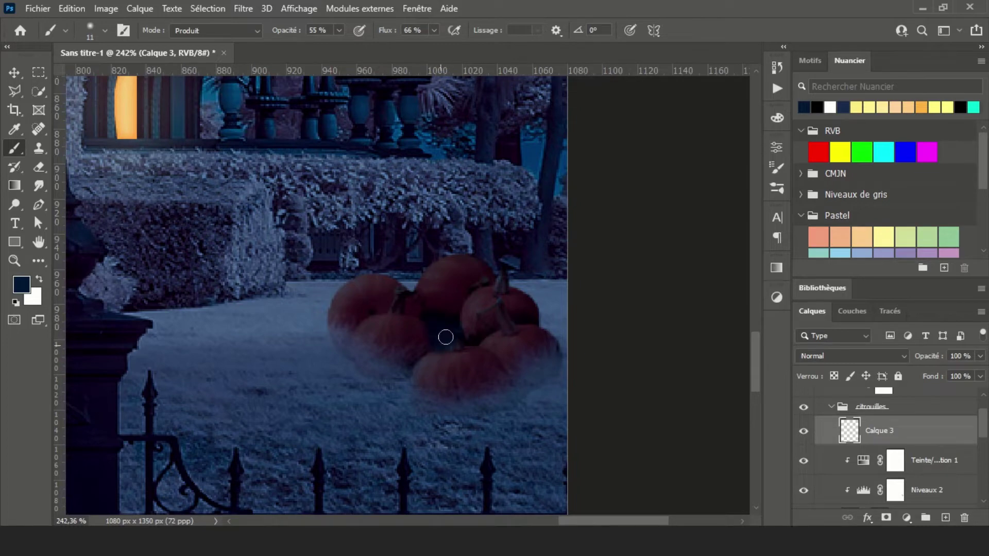
{"action": "scroll", "coordinate": [448, 347], "scroll_direction": "down", "scroll_amount": 2}
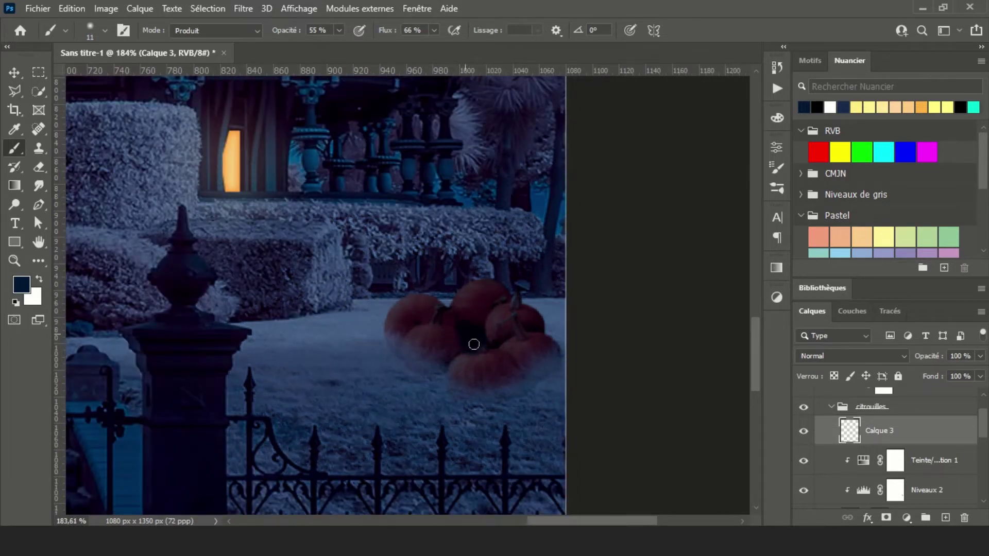
{"action": "scroll", "coordinate": [540, 362], "scroll_direction": "up", "scroll_amount": 3}
{"action": "key", "text": "2"}
{"action": "key", "text": "1"}
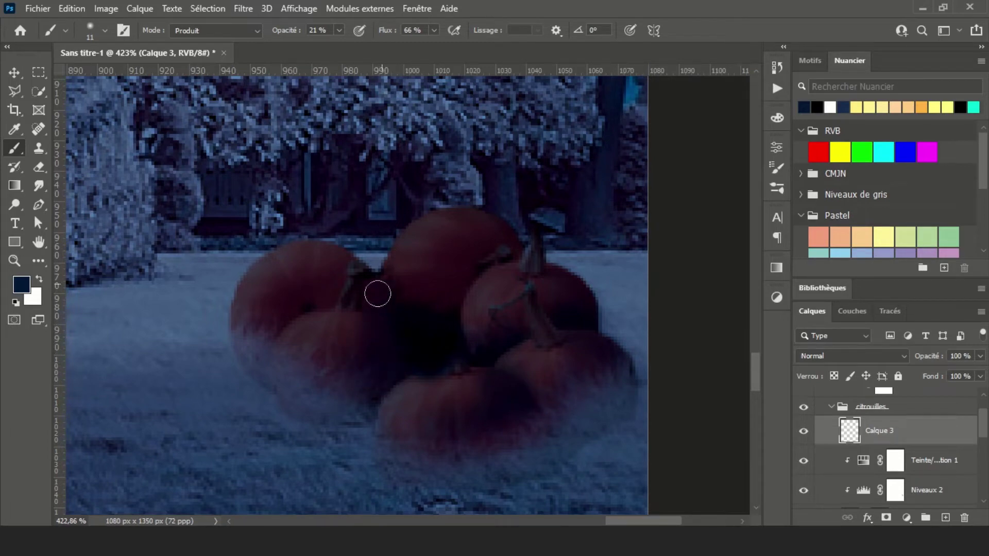
- Set the shading layer to Obscurcir (Darken) blending at 87% opacity
{"action": "scroll", "coordinate": [452, 359], "scroll_direction": "down", "scroll_amount": 3}
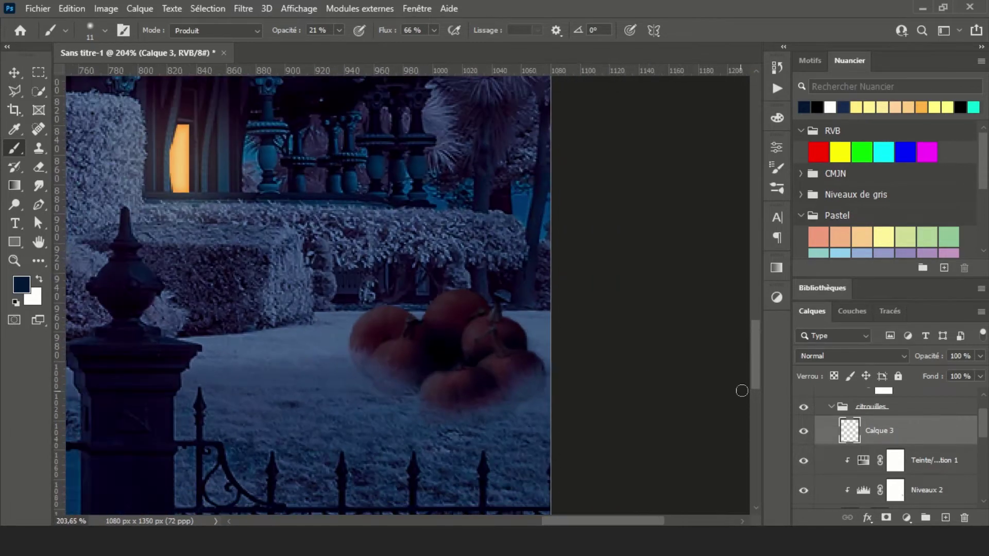
{"action": "left_click", "coordinate": [896, 360]}
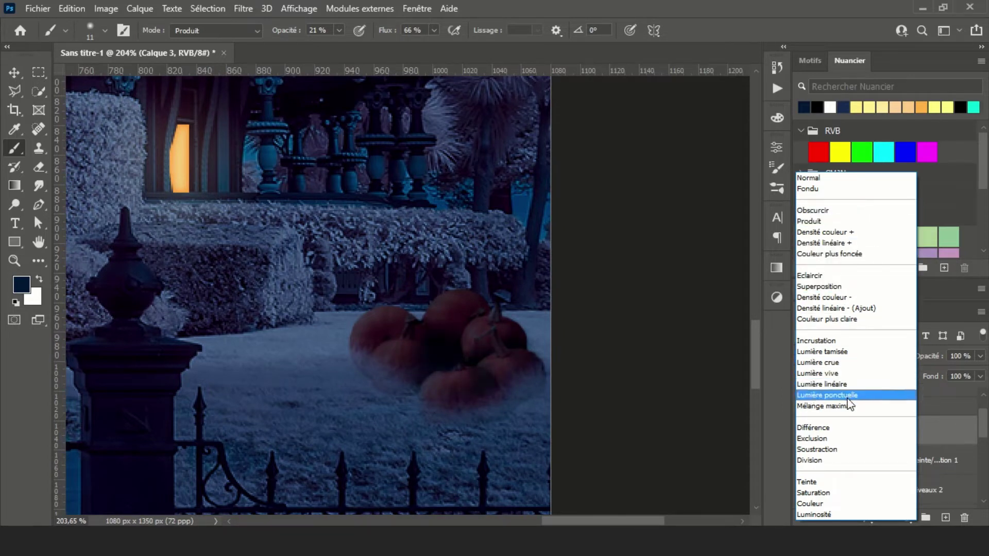
{"action": "left_click", "coordinate": [846, 210]}
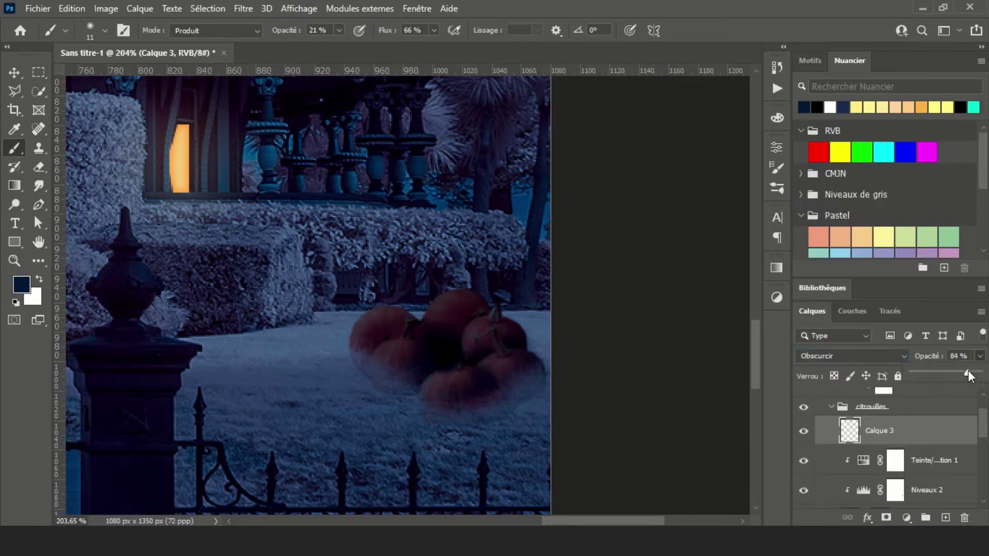
{"action": "left_click_drag", "start_coordinate": [957, 371], "coordinate": [969, 371]}
- Place the pumpkin field photo into the scene and commit it
{"action": "scroll", "coordinate": [395, 348], "scroll_direction": "down", "scroll_amount": 5}
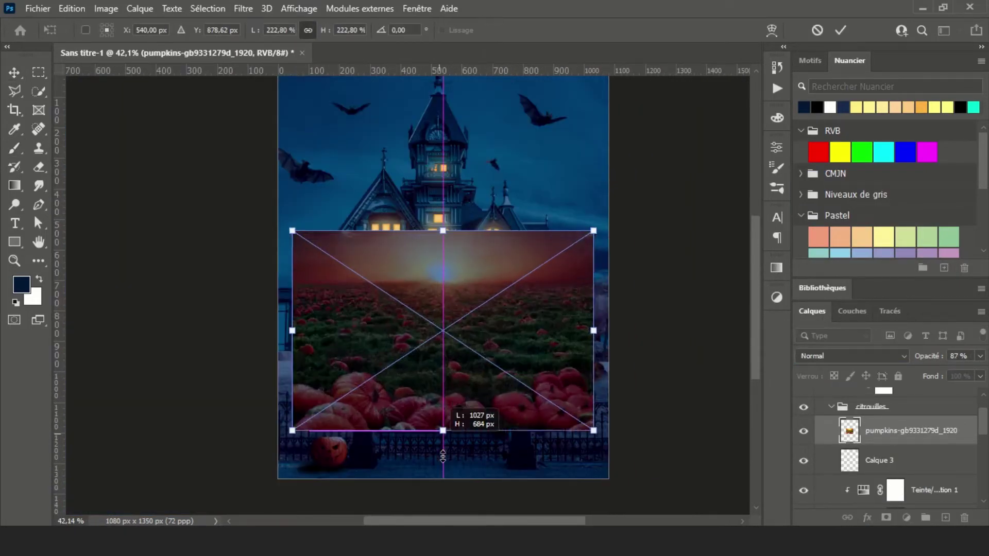
{"action": "left_click_drag", "start_coordinate": [453, 406], "coordinate": [463, 466]}
{"action": "key", "text": "Return"}
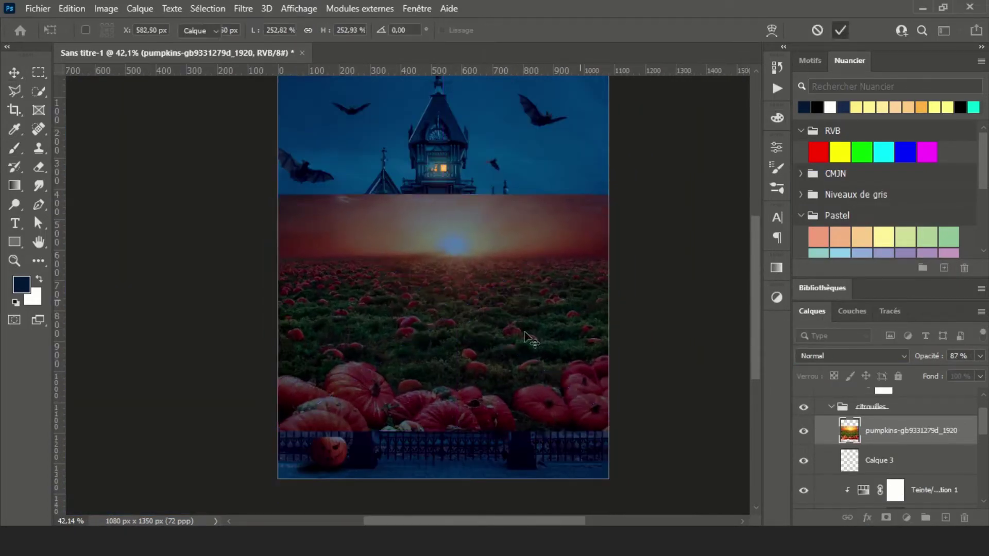
{"action": "scroll", "coordinate": [442, 289], "scroll_direction": "up", "scroll_amount": 3}
- Quick-select the large foreground pumpkins, then reduce edge smoothing in Sélectionner et masquer
{"action": "key", "text": "w"}
{"action": "mouse_move", "coordinate": [344, 328]}
{"action": "left_mouse_down"}
{"action": "mouse_move", "coordinate": [572, 369]}
{"action": "mouse_move", "coordinate": [710, 370]}
{"action": "left_mouse_up"}
{"action": "left_click_drag", "start_coordinate": [629, 386], "coordinate": [353, 360]}
{"action": "scroll", "coordinate": [352, 360], "scroll_direction": "down", "scroll_amount": 2, "text": "alt"}
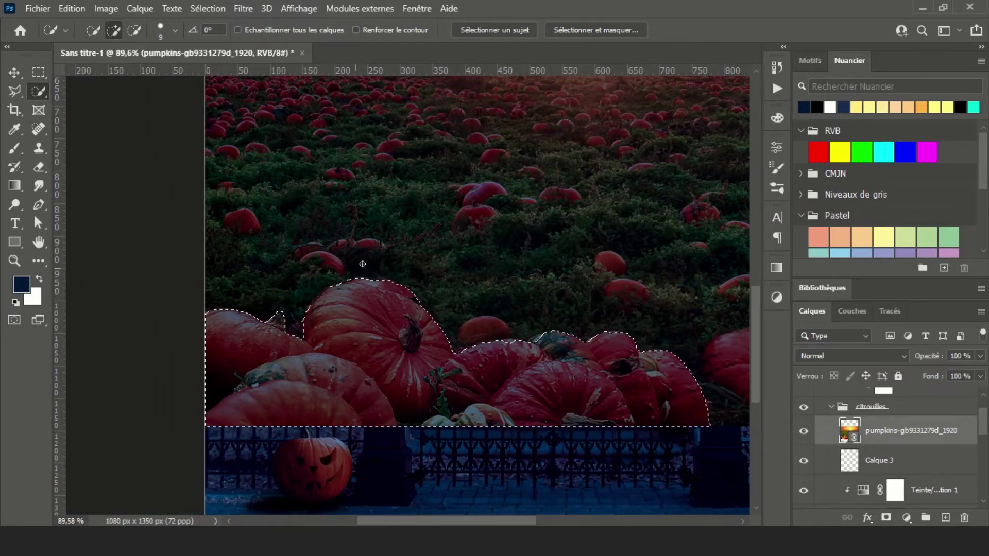
{"action": "left_click", "coordinate": [597, 30]}
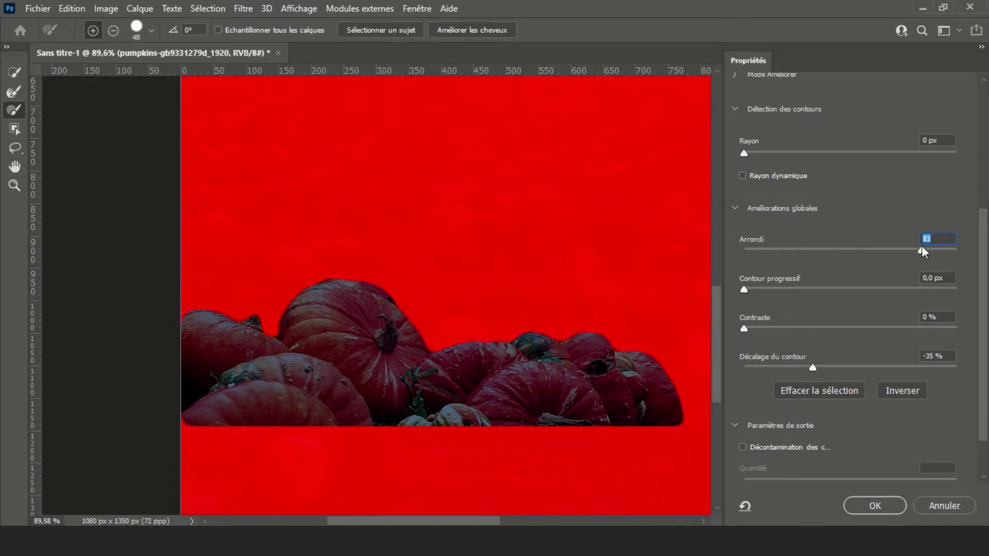
{"action": "left_click_drag", "start_coordinate": [921, 248], "coordinate": [739, 248]}
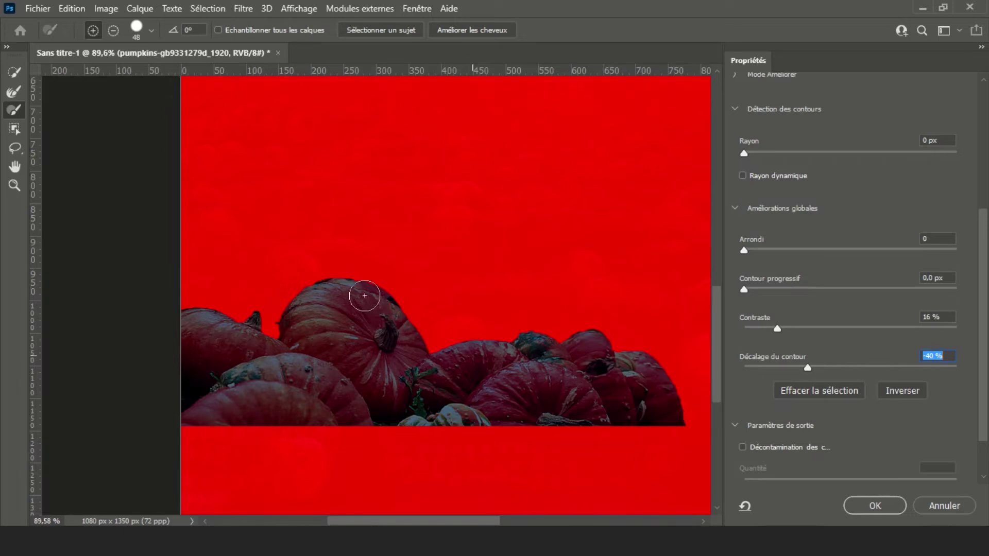
- Accept the refined selection and copy the pumpkins to a new layer named 'citrouilles'
{"action": "left_click", "coordinate": [858, 505]}
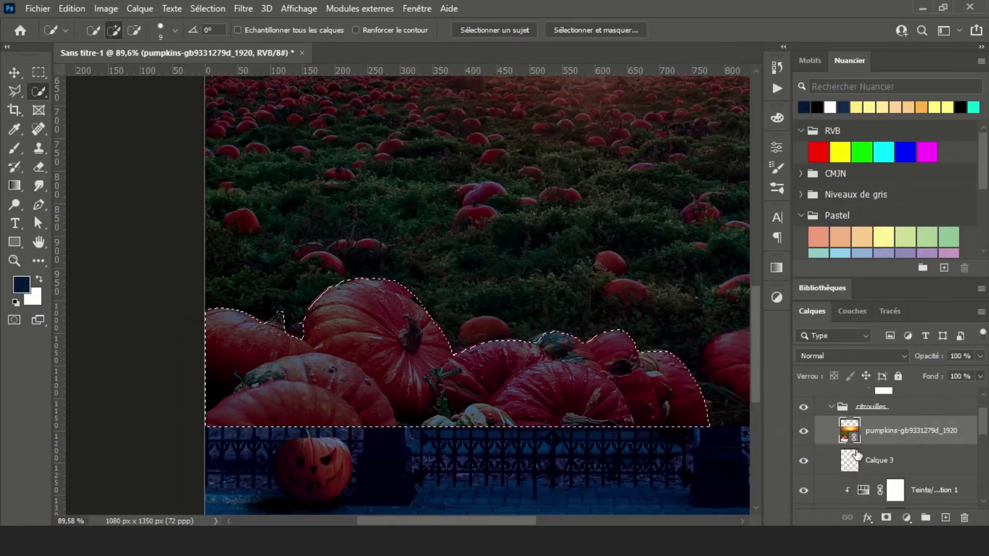
{"action": "right_click", "coordinate": [585, 99]}
{"action": "left_click", "coordinate": [640, 194]}
{"action": "double_click", "coordinate": [879, 430]}
{"action": "type", "text": "citrouilles"}
{"action": "key", "text": "Return"}
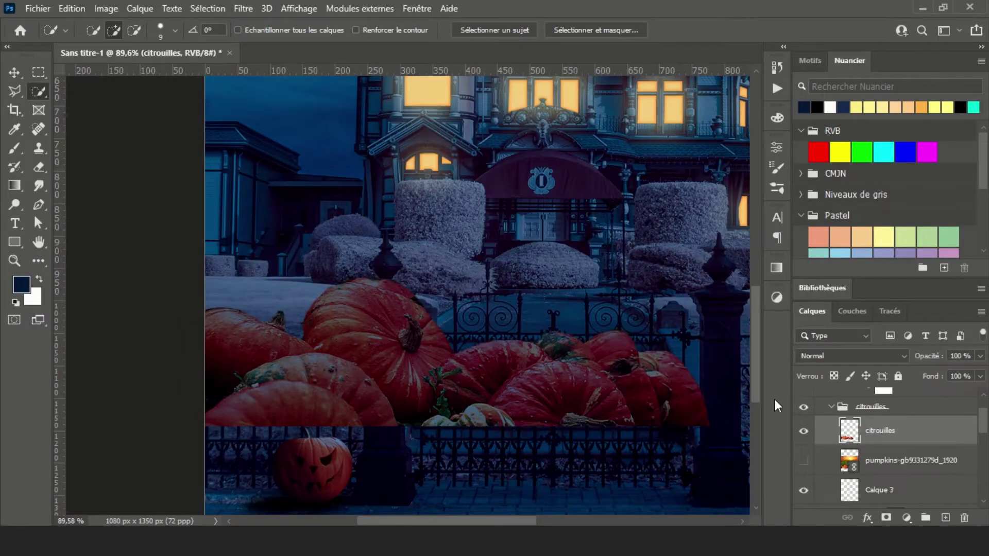
{"action": "key", "text": "v"}
- Scale the pumpkins to about half size, flip them horizontally, and place them bottom right
{"action": "scroll", "coordinate": [380, 261], "scroll_direction": "down", "scroll_amount": 2}
{"action": "left_click_drag", "start_coordinate": [393, 331], "coordinate": [405, 356]}
{"action": "key", "text": "ctrl+t"}
{"action": "left_click_drag", "start_coordinate": [622, 303], "coordinate": [466, 350]}
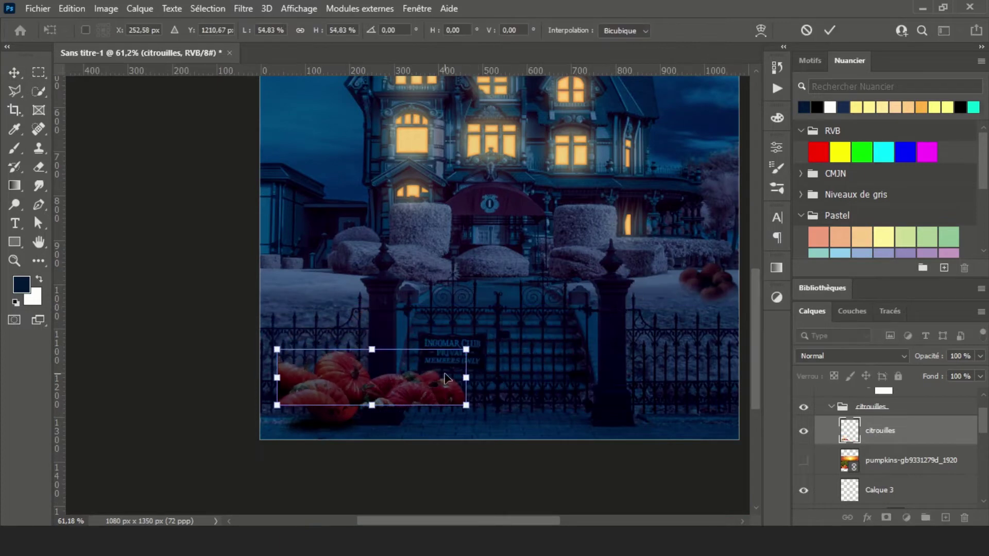
{"action": "right_click", "coordinate": [446, 381]}
{"action": "left_click", "coordinate": [504, 367]}
{"action": "left_click_drag", "start_coordinate": [412, 381], "coordinate": [684, 411]}
{"action": "left_click_drag", "start_coordinate": [548, 380], "coordinate": [512, 369]}
{"action": "left_click", "coordinate": [829, 30]}
- Hide the original pumpkin photo layer and reselect the citrouilles layer
{"action": "left_click_drag", "start_coordinate": [613, 242], "coordinate": [508, 284]}
{"action": "scroll", "coordinate": [507, 284], "scroll_direction": "up", "scroll_amount": 1}
{"action": "scroll", "coordinate": [574, 419], "scroll_direction": "down", "scroll_amount": 3}
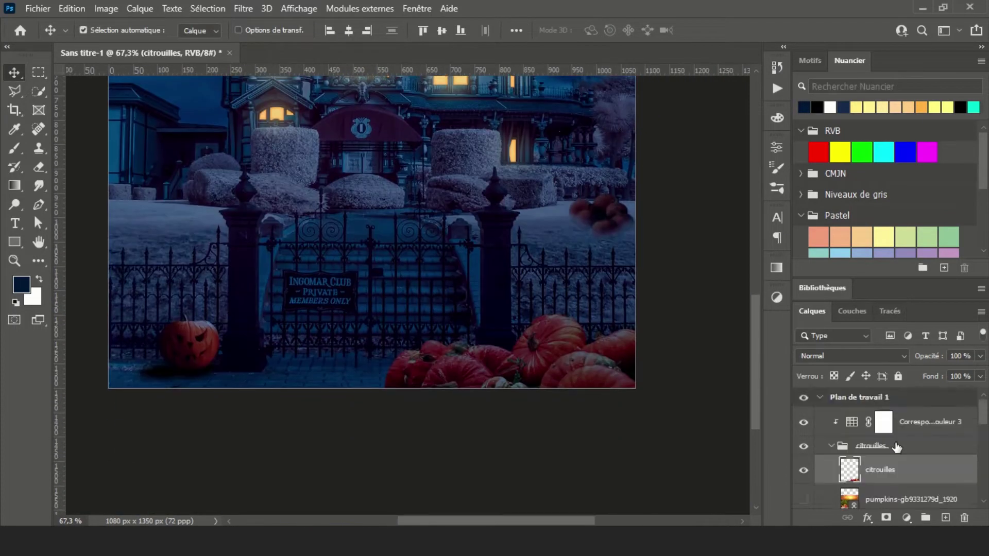
{"action": "left_click", "coordinate": [873, 470]}
{"action": "left_click", "coordinate": [804, 464]}
{"action": "scroll", "coordinate": [420, 272], "scroll_direction": "down", "scroll_amount": 1}
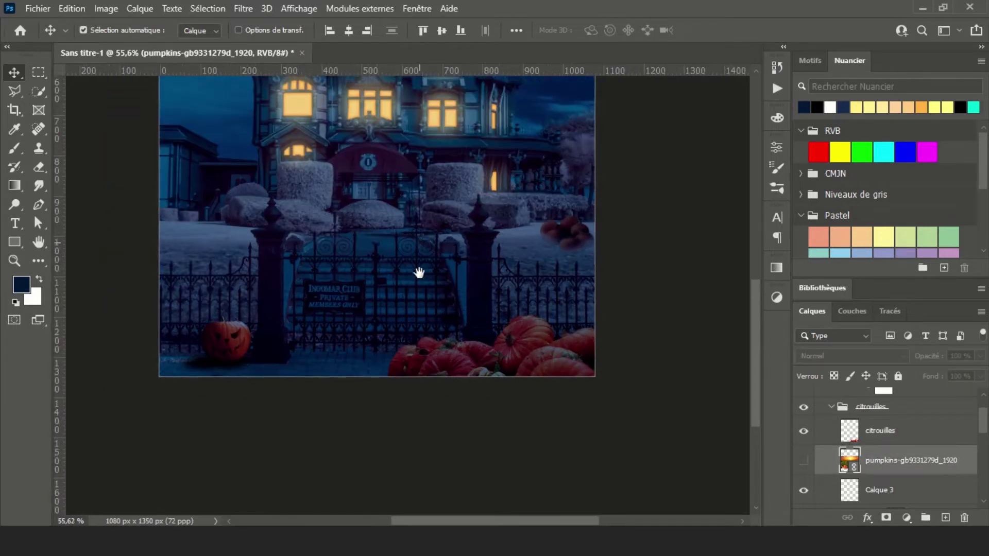
{"action": "scroll", "coordinate": [420, 272], "scroll_direction": "up", "scroll_amount": 2}
{"action": "scroll", "coordinate": [430, 360], "scroll_direction": "up", "scroll_amount": 1}
{"action": "scroll", "coordinate": [484, 368], "scroll_direction": "down", "scroll_amount": 2}
{"action": "scroll", "coordinate": [484, 368], "scroll_direction": "up", "scroll_amount": 5}
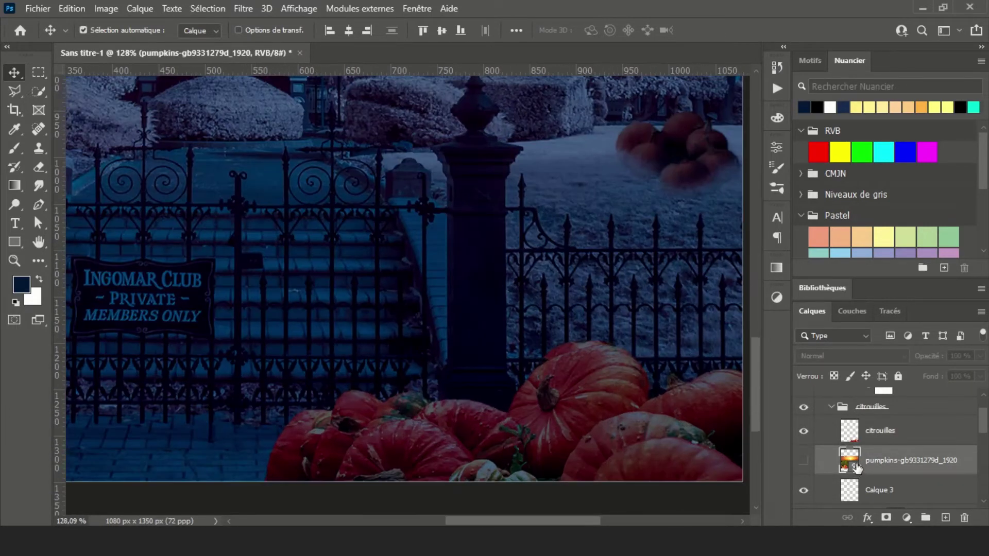
{"action": "left_click", "coordinate": [885, 432]}
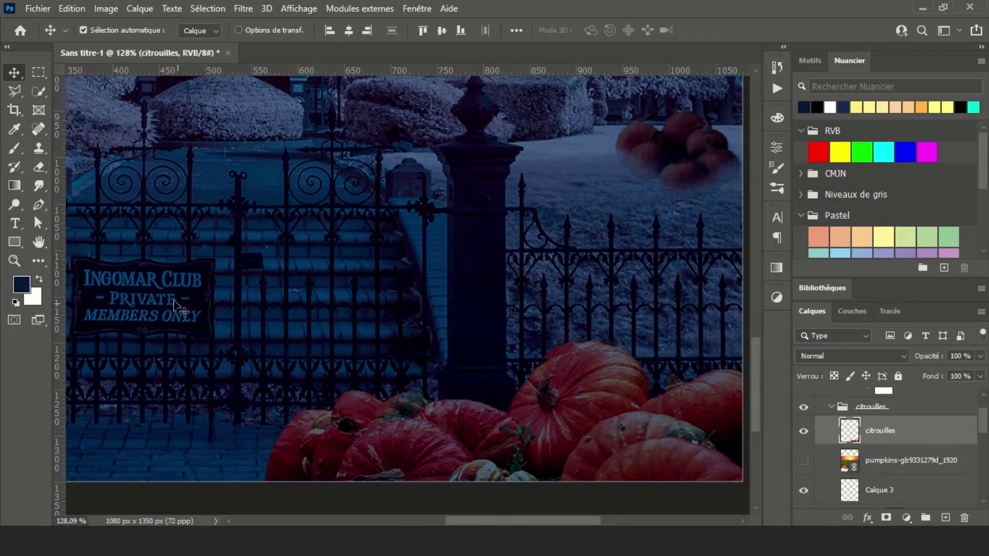
- Try a clipped Levels adjustment to darken the pumpkins, then discard it
{"action": "key", "text": "e"}
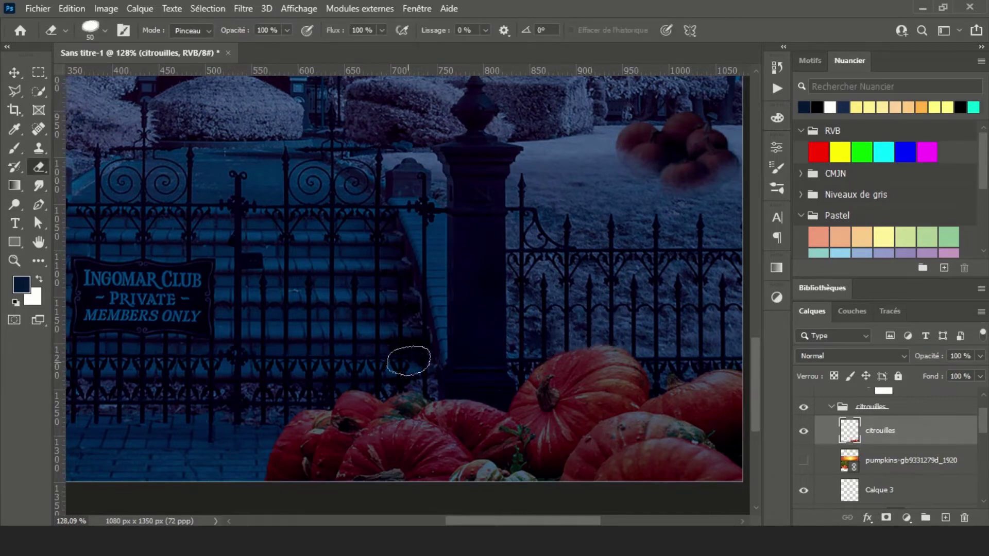
{"action": "left_click", "coordinate": [18, 73]}
{"action": "left_click", "coordinate": [906, 518]}
{"action": "left_click", "coordinate": [821, 311]}
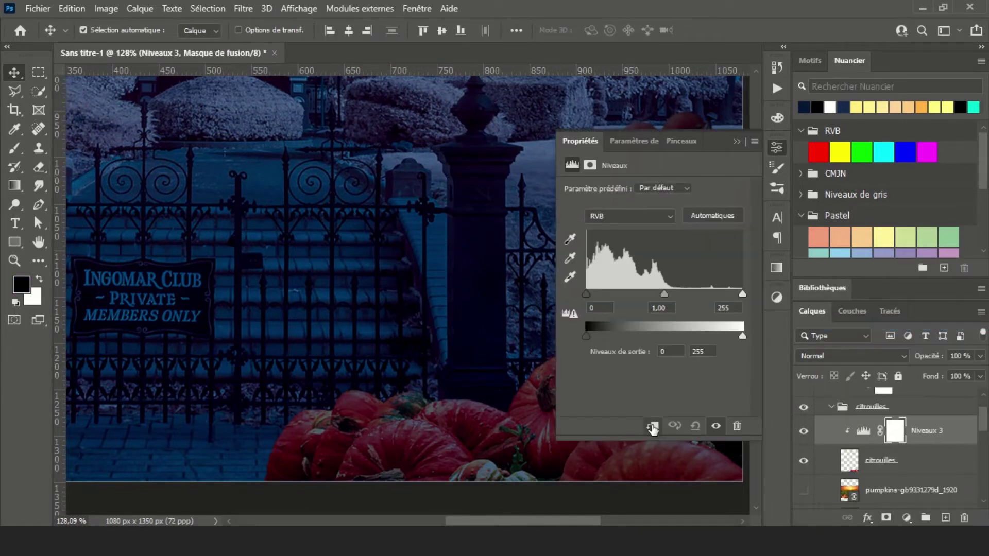
{"action": "scroll", "coordinate": [361, 258], "scroll_direction": "right", "scroll_amount": 4}
{"action": "left_click_drag", "start_coordinate": [587, 294], "coordinate": [620, 294]}
{"action": "left_click_drag", "start_coordinate": [682, 293], "coordinate": [703, 293]}
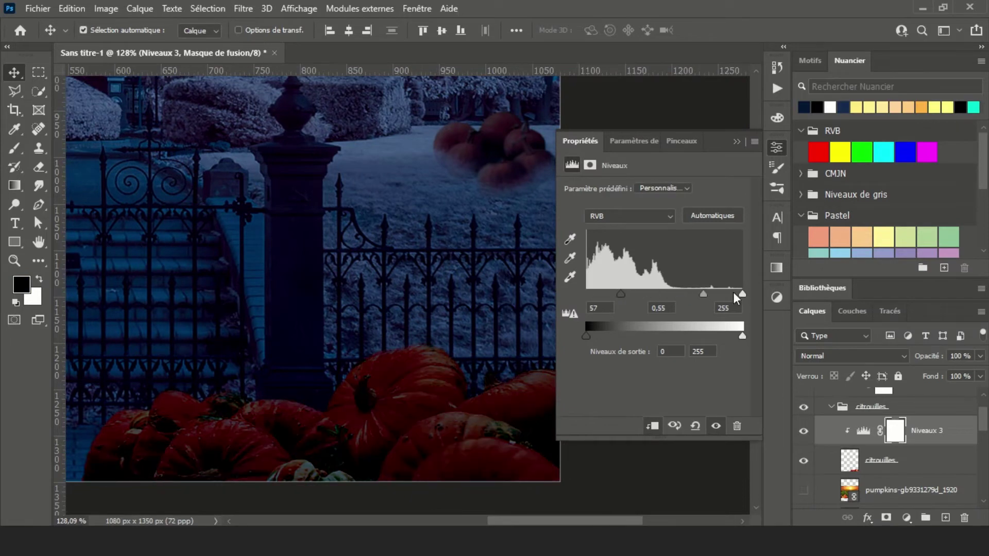
{"action": "left_click_drag", "start_coordinate": [592, 335], "coordinate": [599, 335]}
{"action": "key", "text": "Delete"}
- Add an Exposure adjustment of -2.39 clipped to the pumpkins and target its mask
{"action": "left_click", "coordinate": [906, 517]}
{"action": "left_click", "coordinate": [876, 346]}
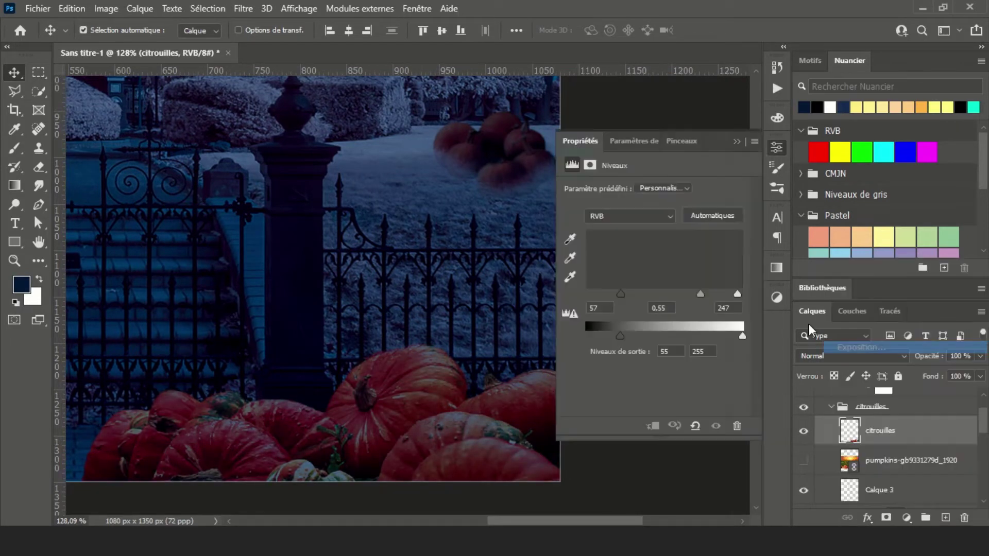
{"action": "left_click_drag", "start_coordinate": [653, 224], "coordinate": [651, 225]}
{"action": "left_click", "coordinate": [851, 431]}
- Set up a soft round brush at 30 px and 35% opacity
{"action": "key", "text": "b"}
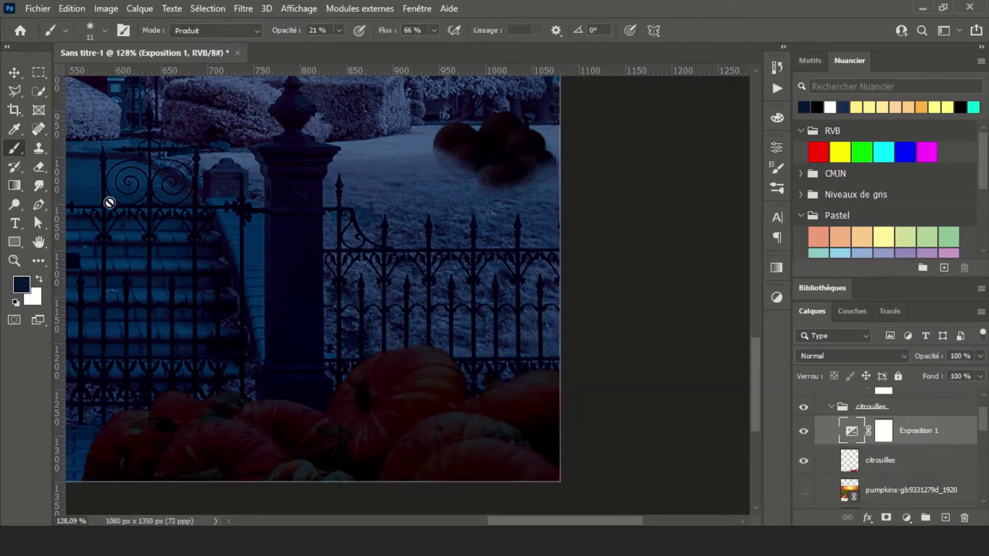
{"action": "scroll", "coordinate": [360, 257], "scroll_direction": "left", "scroll_amount": 3}
{"action": "key", "text": "ctrl+backslash"}
{"action": "left_click", "coordinate": [105, 30]}
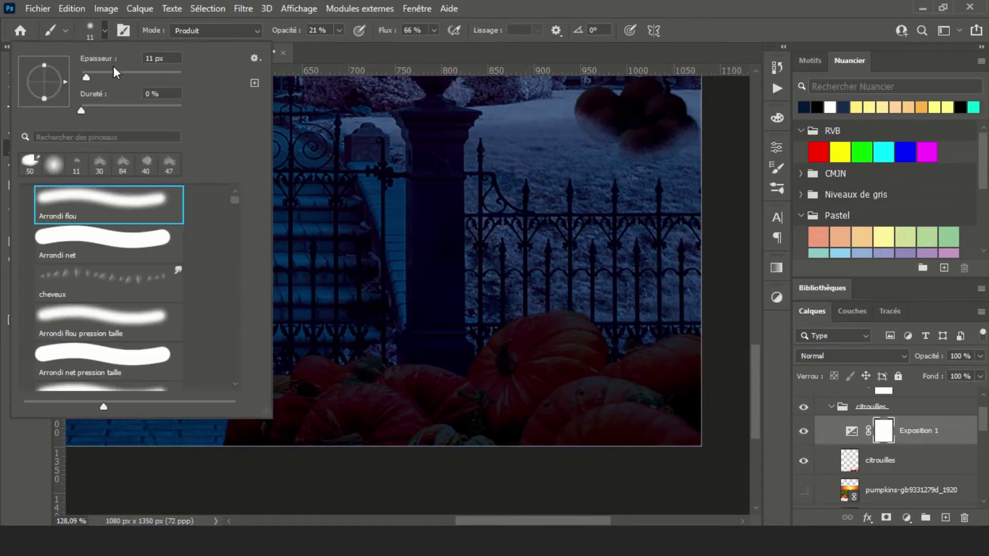
{"action": "left_click", "coordinate": [105, 30]}
{"action": "left_click_drag", "start_coordinate": [101, 77], "coordinate": [96, 76]}
{"action": "key", "text": "Return"}
{"action": "key", "text": "3"}
{"action": "key", "text": "5"}
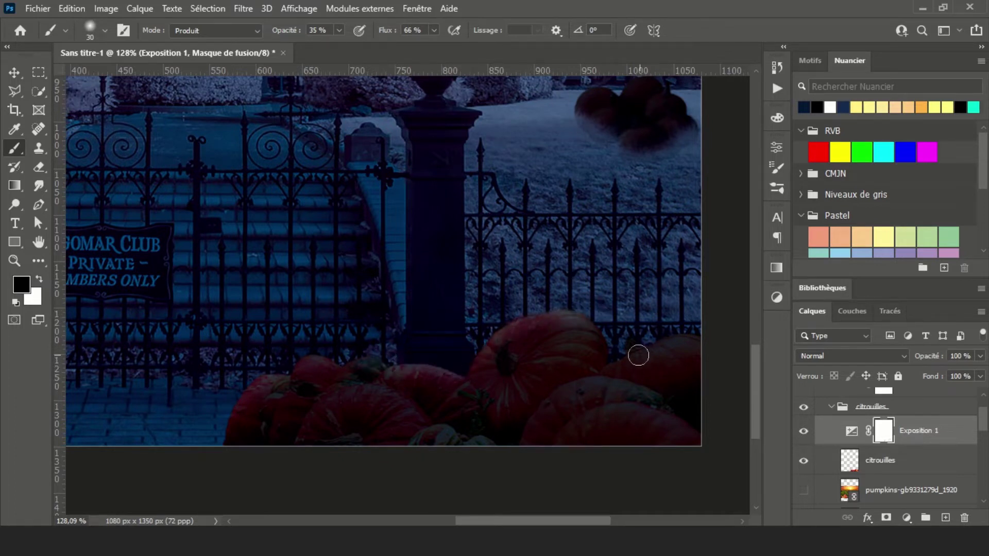
- Paint the Exposure mask to restore brightness on the right pumpkins, later with a 13 px brush
{"action": "left_click_drag", "start_coordinate": [638, 355], "coordinate": [647, 344]}
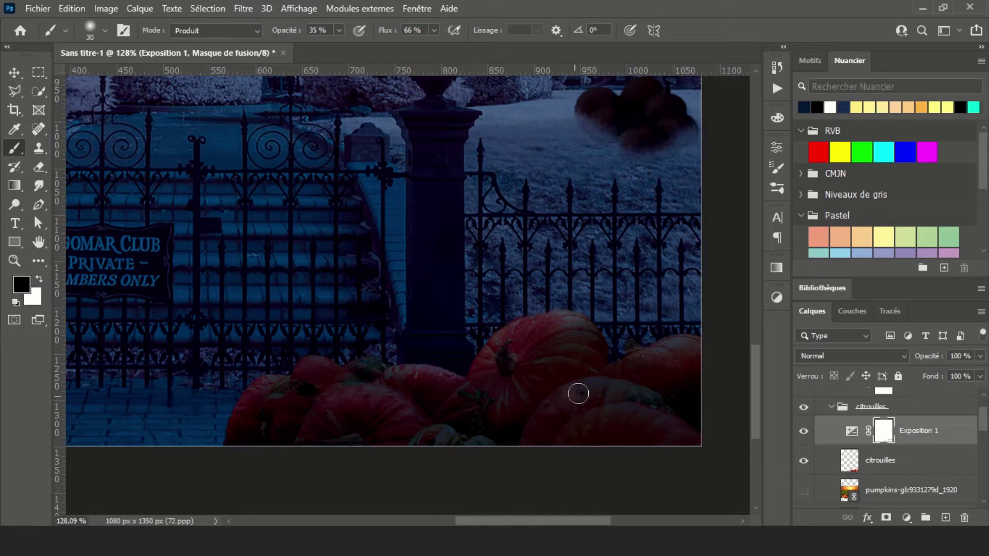
{"action": "left_click_drag", "start_coordinate": [578, 393], "coordinate": [536, 426]}
{"action": "left_click", "coordinate": [104, 31]}
{"action": "left_click_drag", "start_coordinate": [100, 66], "coordinate": [77, 66]}
{"action": "key", "text": "Return"}
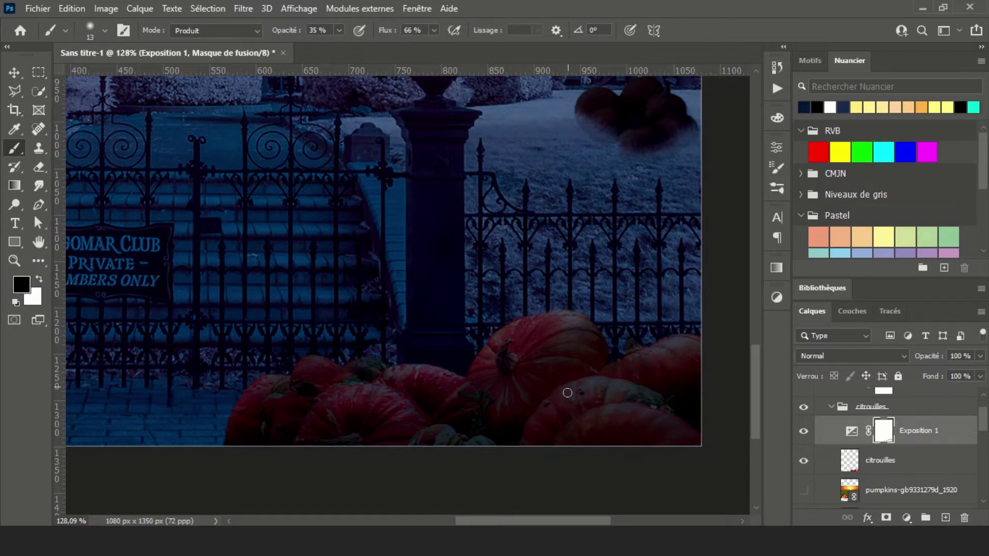
{"action": "scroll", "coordinate": [422, 361], "scroll_direction": "left", "scroll_amount": 3}
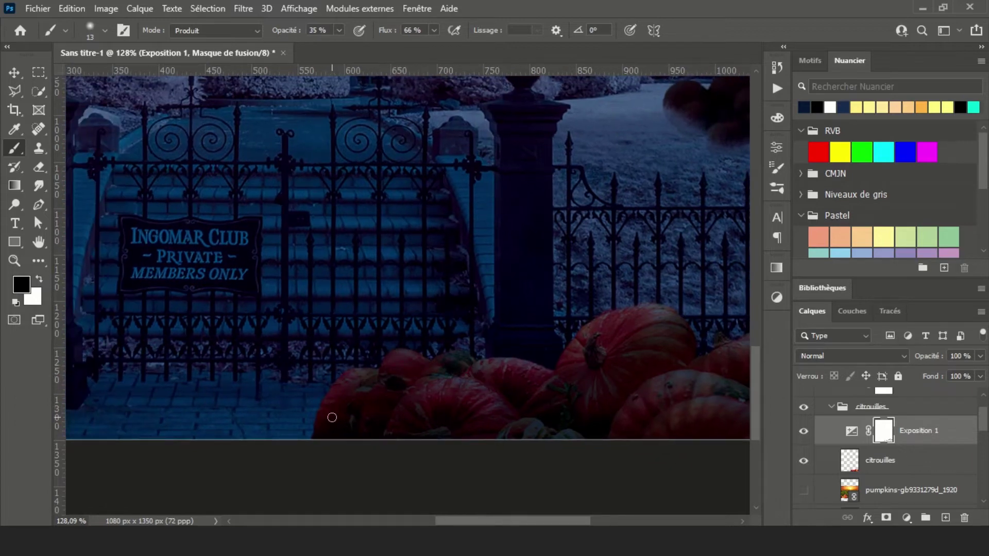
{"action": "scroll", "coordinate": [332, 417], "scroll_direction": "down", "scroll_amount": 3}
{"action": "key", "text": "v"}
{"action": "scroll", "coordinate": [461, 230], "scroll_direction": "up", "scroll_amount": 3}
{"action": "left_click", "coordinate": [862, 431]}
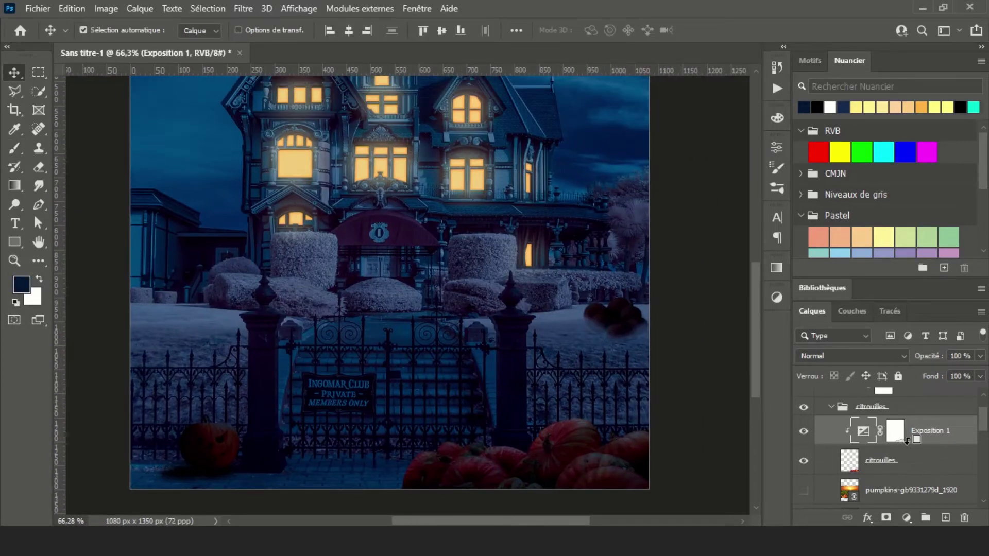
- Add a clipped Hue/Saturation adjustment to the pumpkins with Hue +16 and Saturation -30
{"action": "left_click", "coordinate": [878, 460]}
{"action": "left_click", "coordinate": [907, 518]}
{"action": "left_click", "coordinate": [882, 380]}
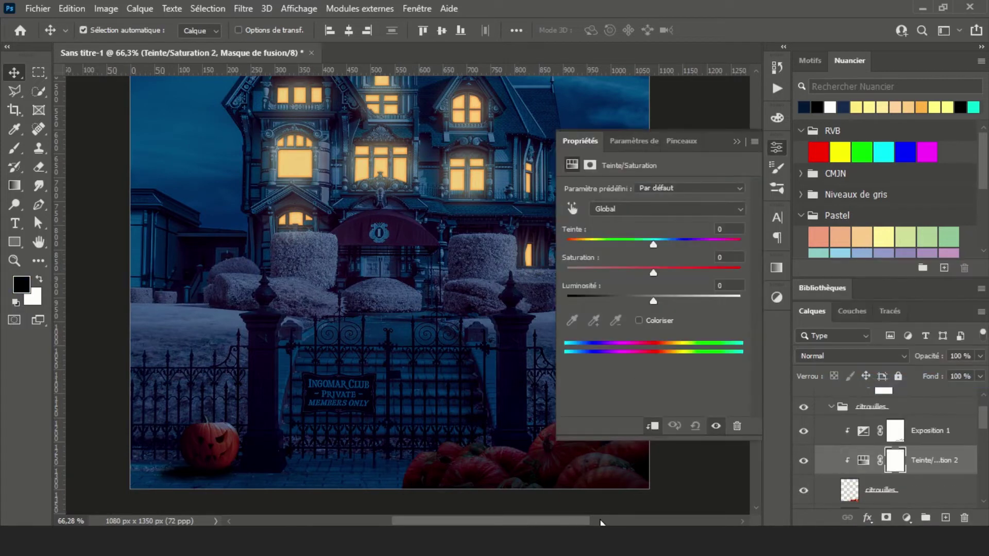
{"action": "left_click_drag", "start_coordinate": [600, 522], "coordinate": [644, 519]}
{"action": "mouse_move", "coordinate": [632, 270]}
{"action": "left_mouse_down"}
{"action": "mouse_move", "coordinate": [671, 244]}
{"action": "mouse_move", "coordinate": [657, 244]}
{"action": "mouse_move", "coordinate": [673, 244]}
{"action": "mouse_move", "coordinate": [648, 242]}
{"action": "mouse_move", "coordinate": [667, 242]}
{"action": "left_mouse_up"}
{"action": "left_click", "coordinate": [736, 143]}
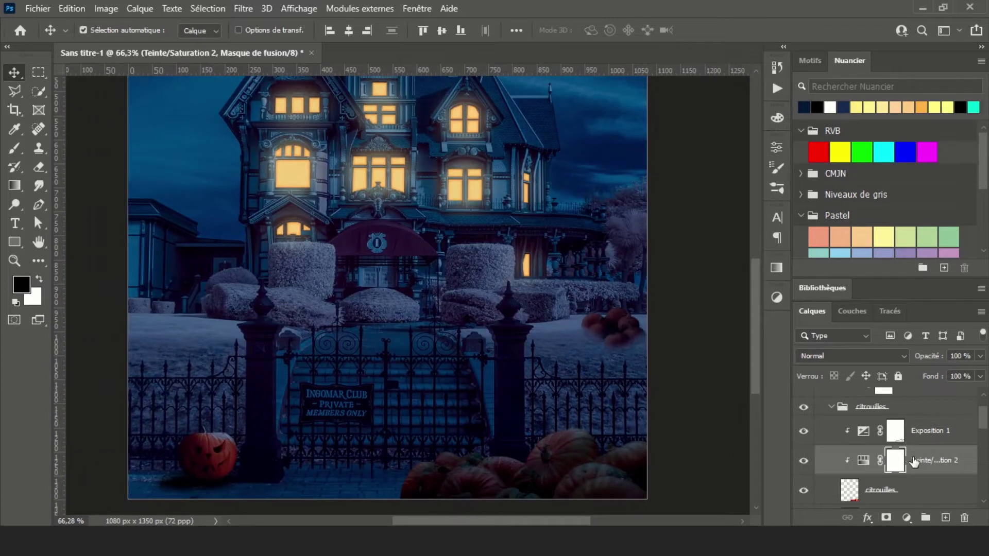
- Add a clipped Hue/Saturation adjustment to the jack-o'-lantern with Saturation -27
{"action": "scroll", "coordinate": [610, 386], "scroll_direction": "down", "scroll_amount": 3}
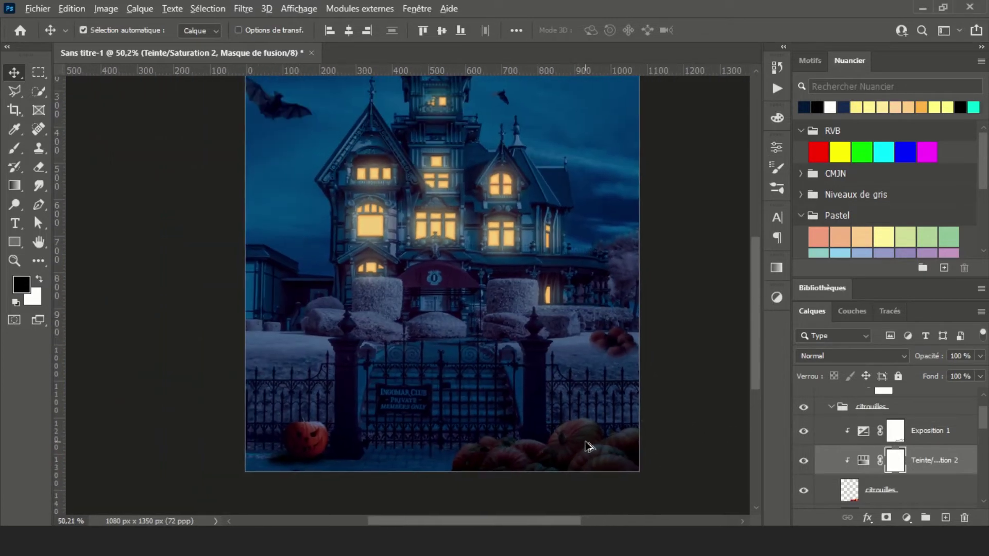
{"action": "scroll", "coordinate": [601, 332], "scroll_direction": "up", "scroll_amount": 1}
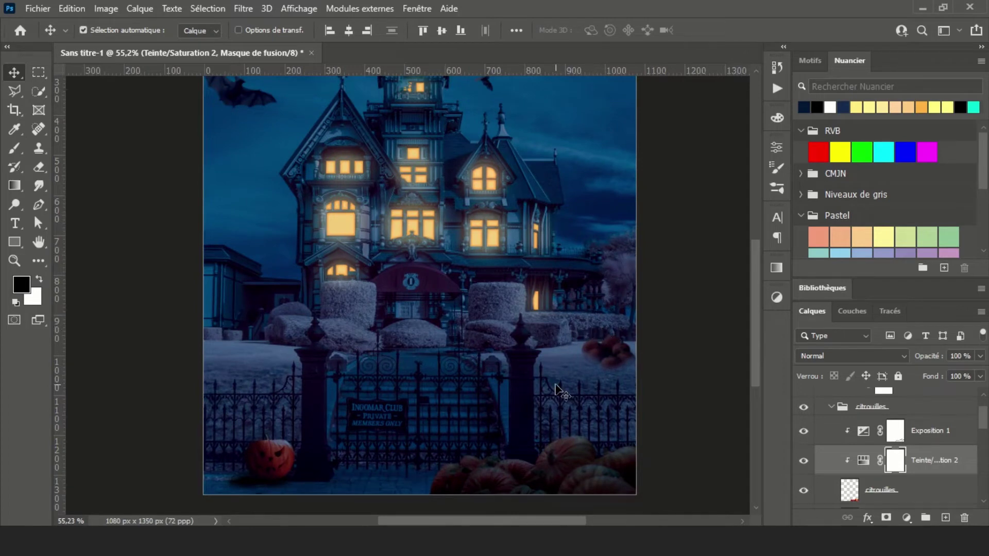
{"action": "scroll", "coordinate": [562, 407], "scroll_direction": "up", "scroll_amount": 2}
{"action": "scroll", "coordinate": [427, 458], "scroll_direction": "up", "scroll_amount": 2}
{"action": "scroll", "coordinate": [412, 412], "scroll_direction": "up", "scroll_amount": 2}
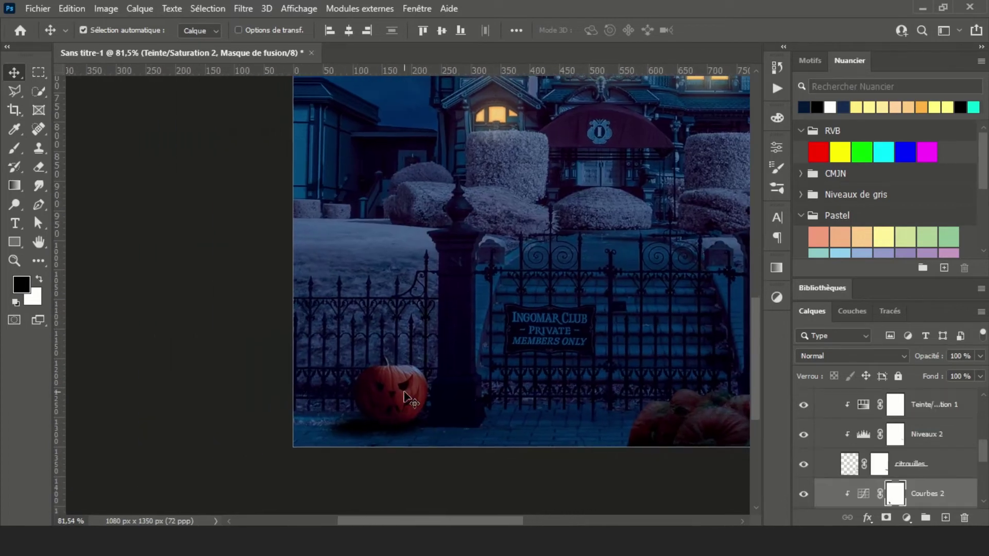
{"action": "left_click", "coordinate": [906, 517]}
{"action": "left_click", "coordinate": [865, 386]}
{"action": "left_click_drag", "start_coordinate": [653, 272], "coordinate": [629, 272]}
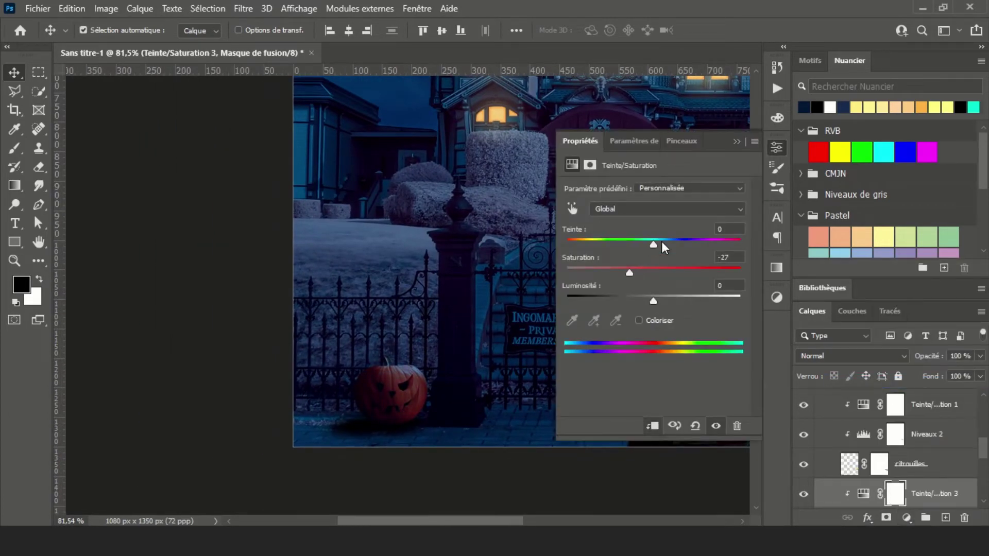
{"action": "left_click", "coordinate": [737, 141]}
- Select the original pumpkins photo layer
{"action": "scroll", "coordinate": [688, 283], "scroll_direction": "down", "scroll_amount": 3}
{"action": "left_click_drag", "start_coordinate": [689, 282], "coordinate": [472, 283]}
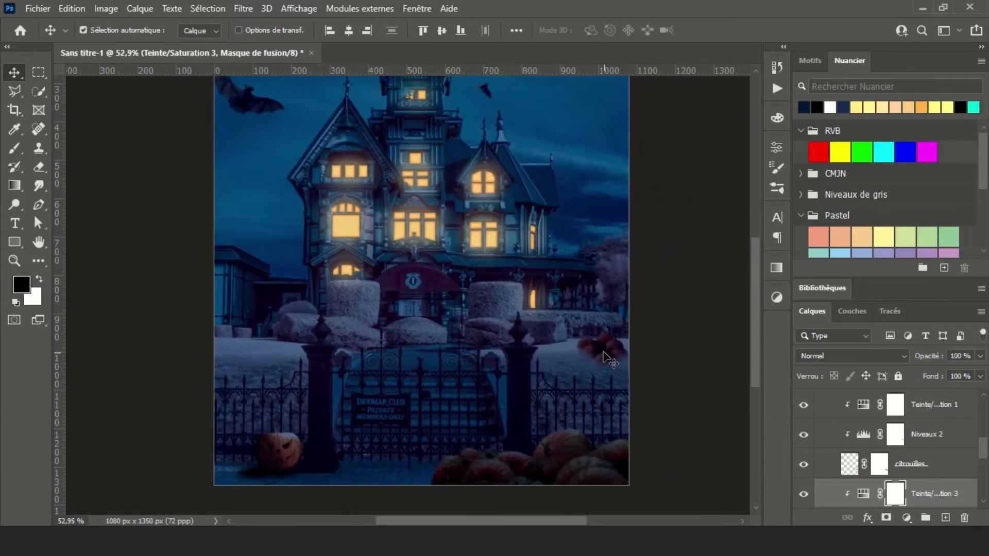
{"action": "scroll", "coordinate": [885, 453], "scroll_direction": "down", "scroll_amount": 3}
{"action": "left_click", "coordinate": [883, 494]}
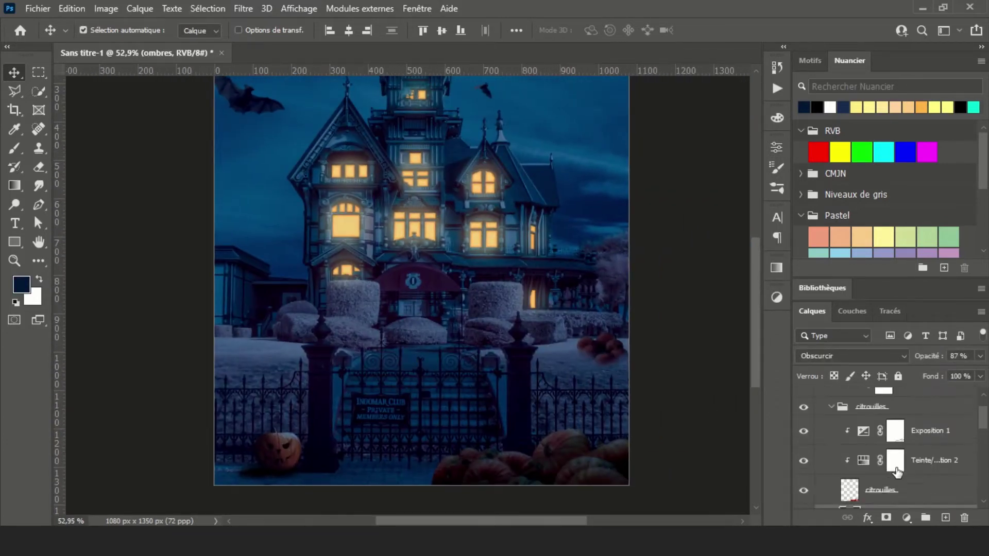
- Trace a closed Pen path around the jack-o'-lantern's left eye
{"action": "double_click", "coordinate": [896, 471]}
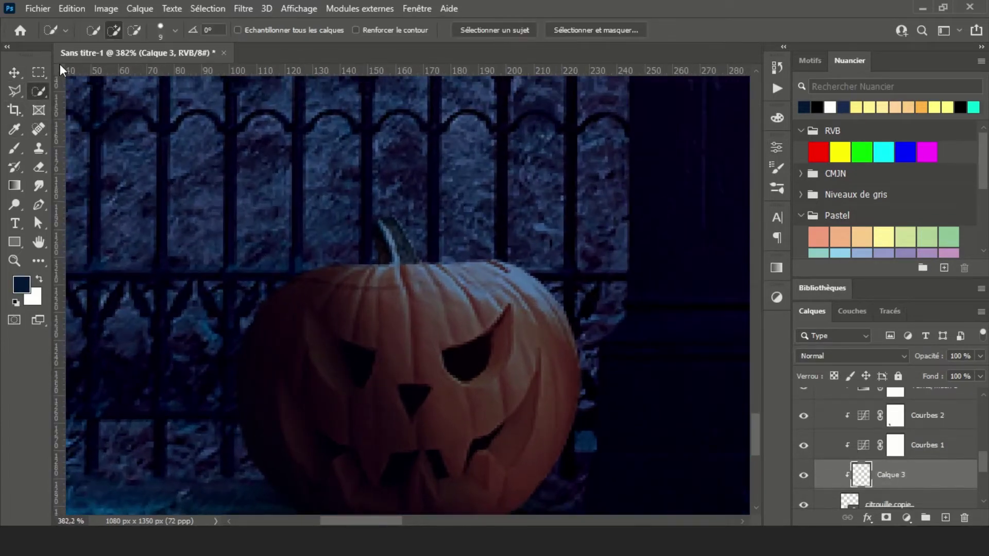
{"action": "left_click", "coordinate": [38, 204]}
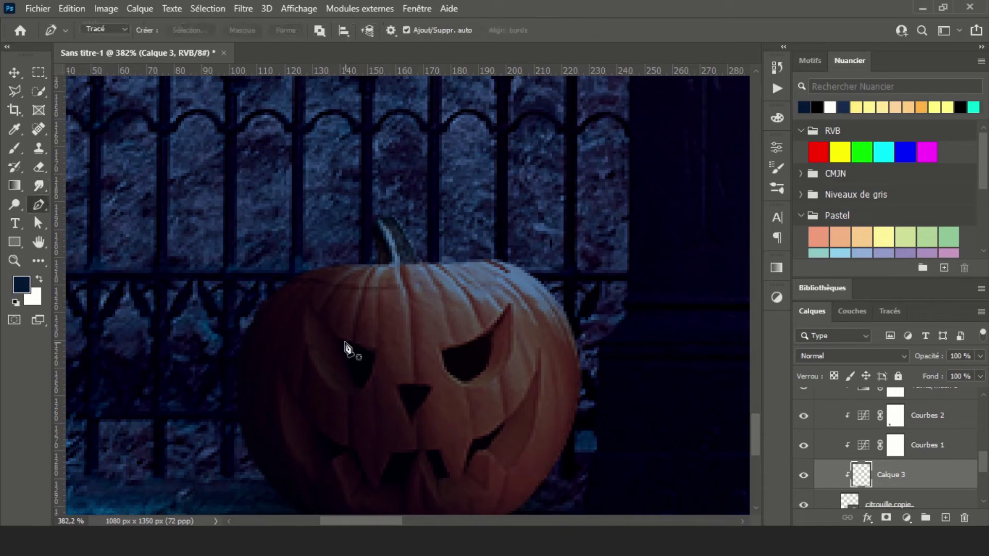
{"action": "left_click", "coordinate": [334, 334]}
{"action": "left_click_drag", "start_coordinate": [375, 354], "coordinate": [385, 354]}
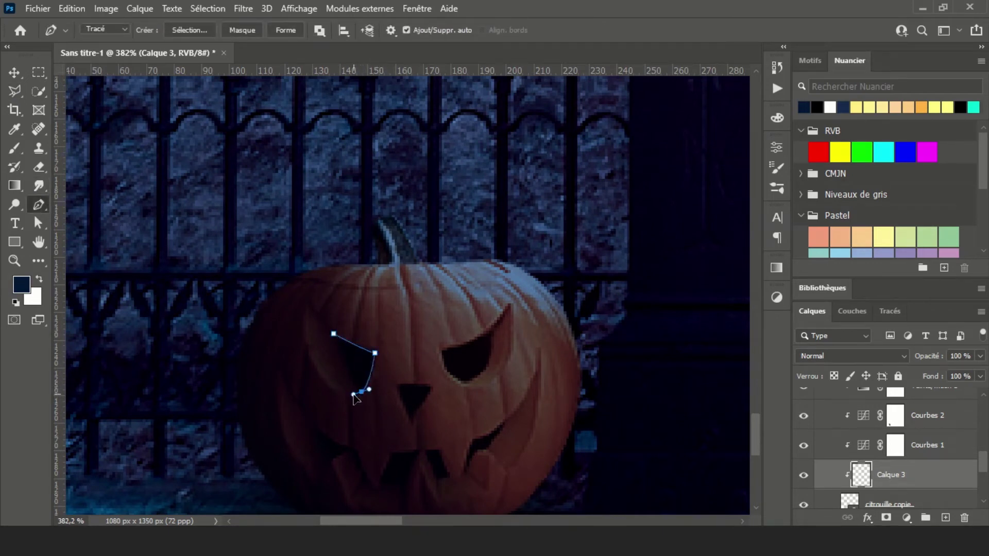
{"action": "left_click", "coordinate": [362, 391]}
- Outline the right eye and the nose triangle with closed paths
{"action": "left_click_drag", "start_coordinate": [492, 333], "coordinate": [500, 325]}
{"action": "left_click_drag", "start_coordinate": [467, 381], "coordinate": [434, 389]}
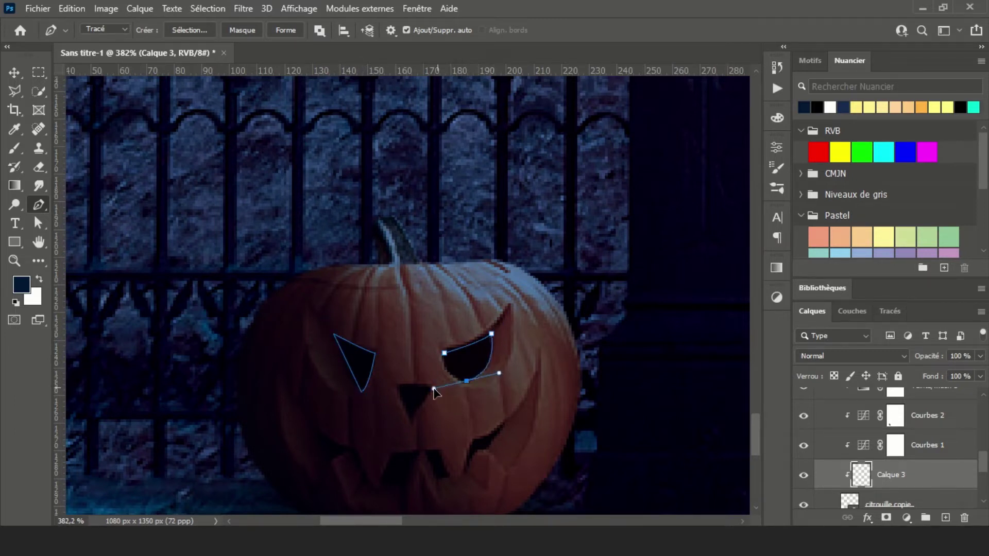
{"action": "key", "text": "ctrl+z"}
{"action": "left_click", "coordinate": [467, 381], "text": "ctrl"}
{"action": "left_click", "coordinate": [446, 354]}
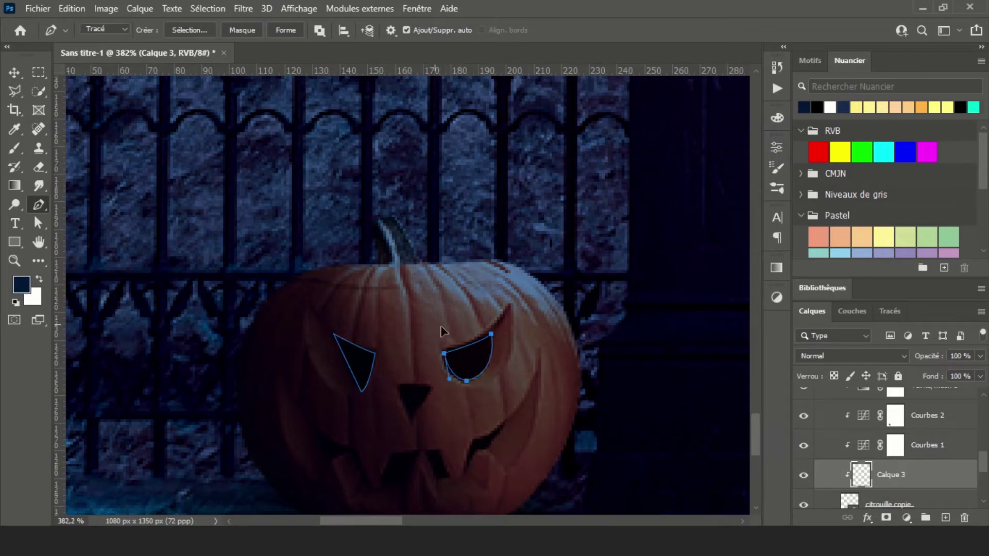
{"action": "left_click", "coordinate": [414, 419]}
- Outline the mouth's right corner, a tooth gap and further mouth openings
{"action": "left_click", "coordinate": [397, 386]}
{"action": "scroll", "coordinate": [407, 392], "scroll_direction": "down", "scroll_amount": 2}
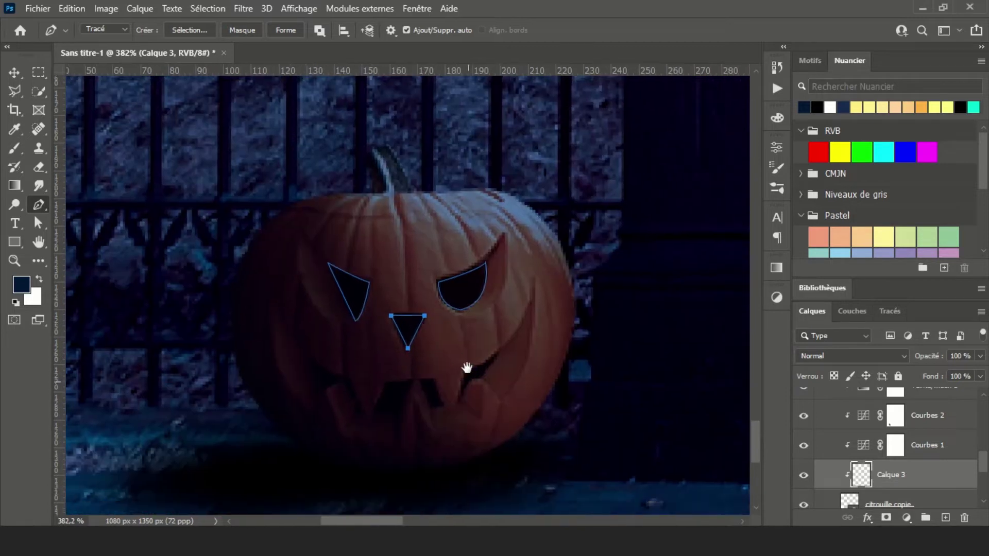
{"action": "left_click", "coordinate": [467, 366]}
{"action": "left_click_drag", "start_coordinate": [499, 348], "coordinate": [511, 332]}
{"action": "left_click", "coordinate": [481, 378]}
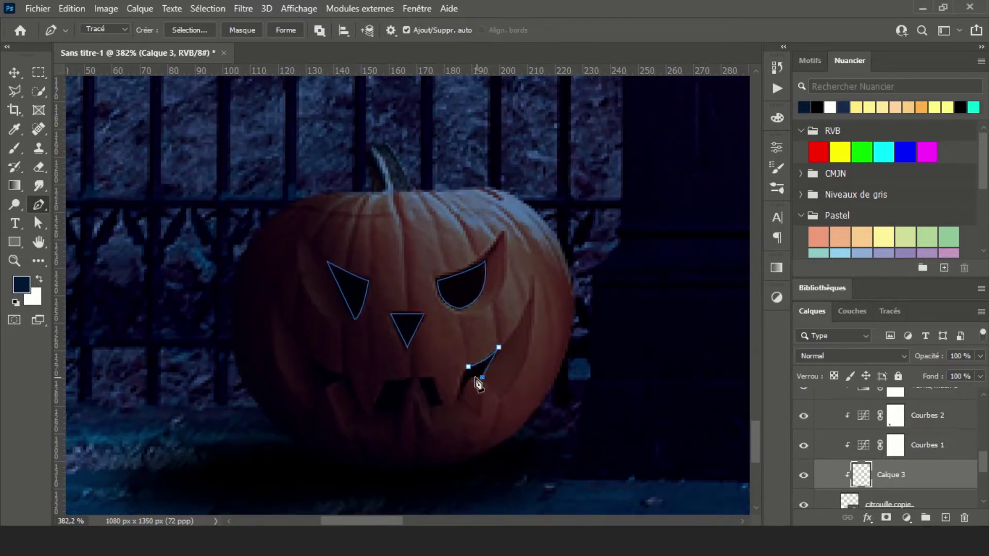
{"action": "left_click", "coordinate": [467, 367]}
{"action": "left_click_drag", "start_coordinate": [418, 378], "coordinate": [432, 377]}
{"action": "left_click", "coordinate": [430, 405]}
{"action": "left_click", "coordinate": [418, 378]}
{"action": "left_click", "coordinate": [388, 383]}
{"action": "left_click", "coordinate": [377, 413]}
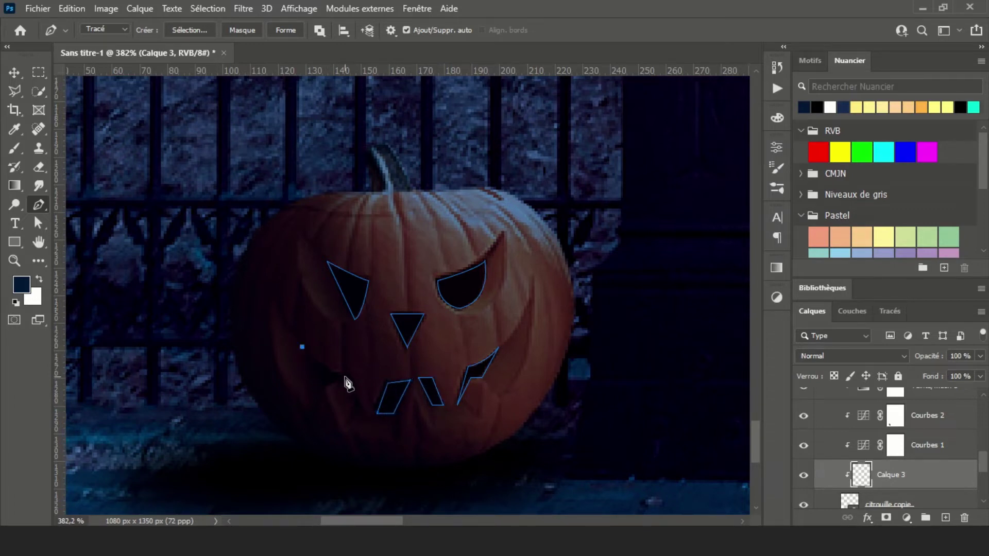
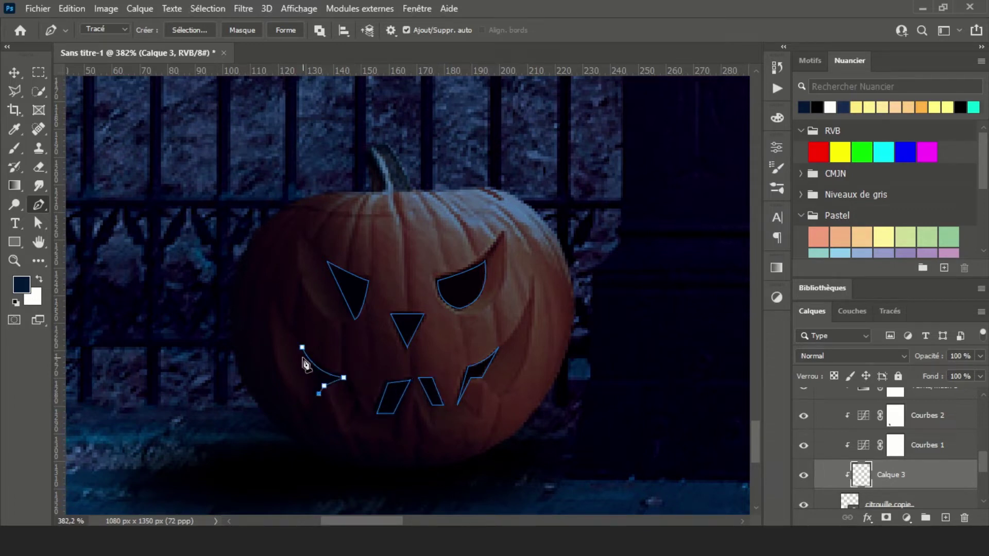
- Convert the pumpkin face path into a selection
{"action": "scroll", "coordinate": [378, 438], "scroll_direction": "down", "scroll_amount": 2}
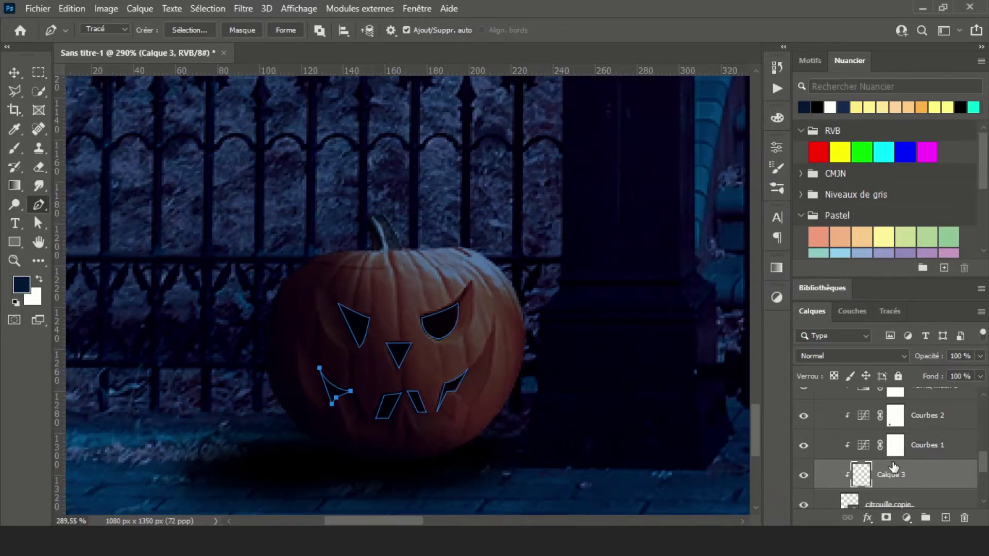
{"action": "right_click", "coordinate": [438, 331]}
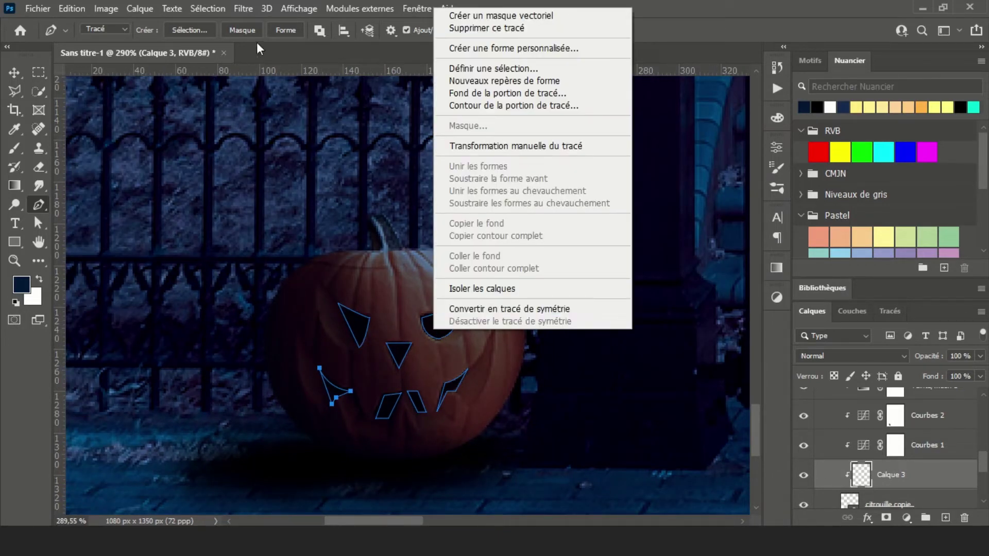
{"action": "left_click", "coordinate": [201, 30]}
{"action": "key", "text": "Return"}
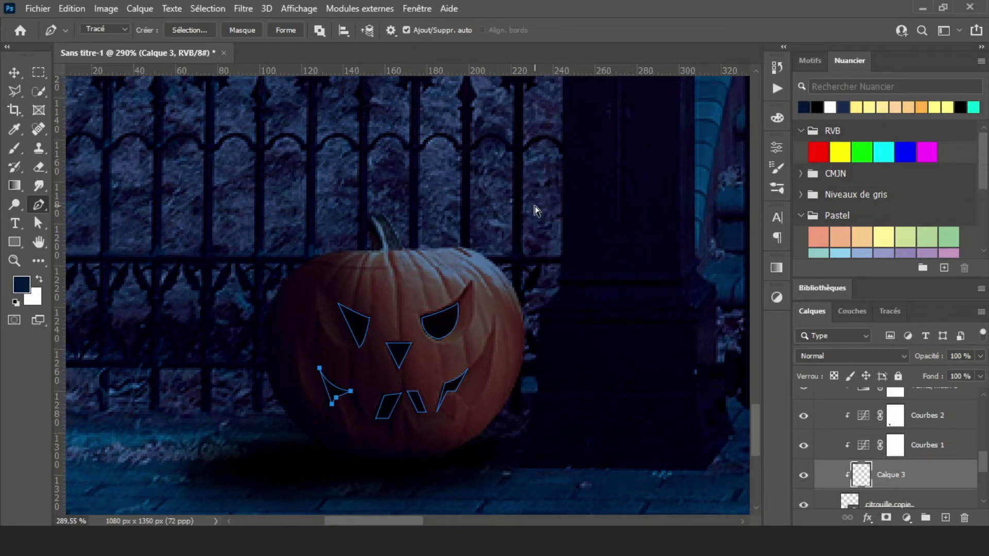
- Make the mouth path a selection again and try a shape layer, then undo it
{"action": "left_click", "coordinate": [14, 74]}
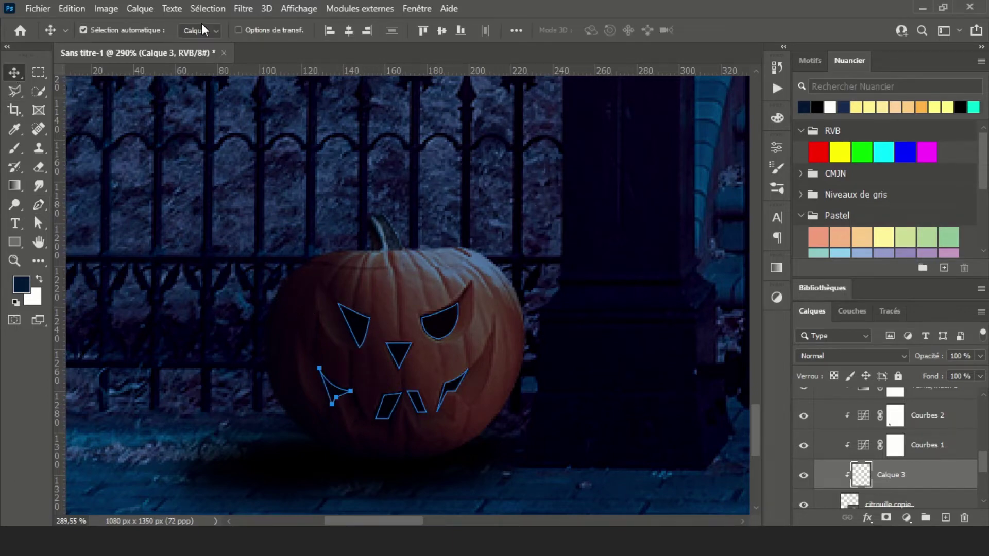
{"action": "left_click", "coordinate": [207, 8]}
{"action": "right_click", "coordinate": [344, 326]}
{"action": "left_click", "coordinate": [35, 208]}
{"action": "right_click", "coordinate": [362, 330]}
{"action": "left_click", "coordinate": [400, 60]}
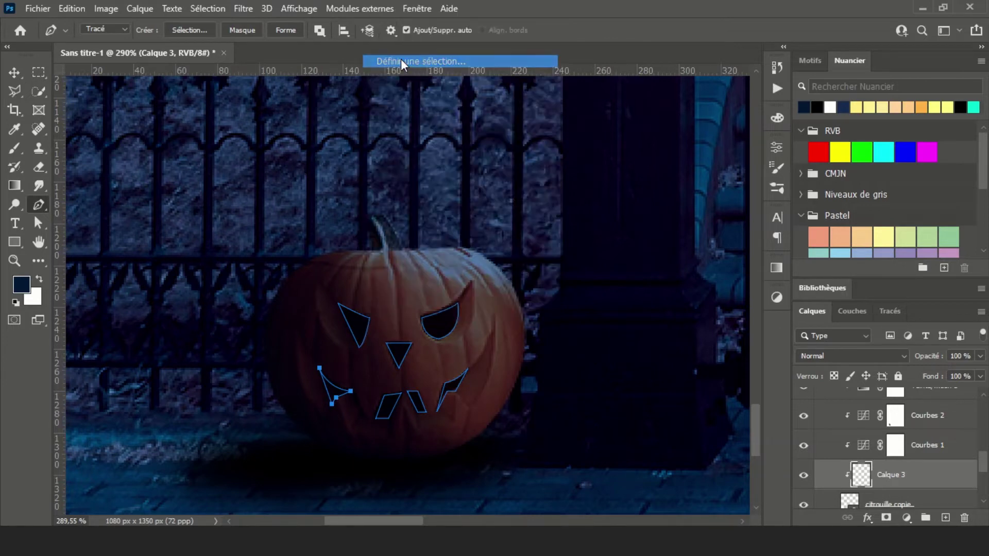
{"action": "left_click", "coordinate": [599, 129]}
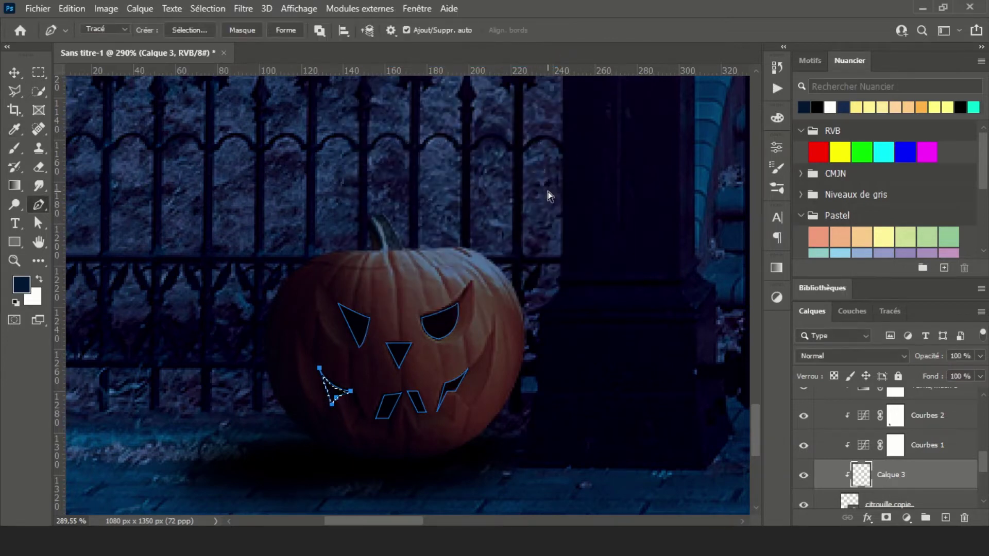
{"action": "left_click", "coordinate": [285, 30]}
{"action": "key", "text": "ctrl+z"}
- Try Color Overlay and Stroke in the face layer's Blending Options, then cancel
{"action": "right_click", "coordinate": [912, 475]}
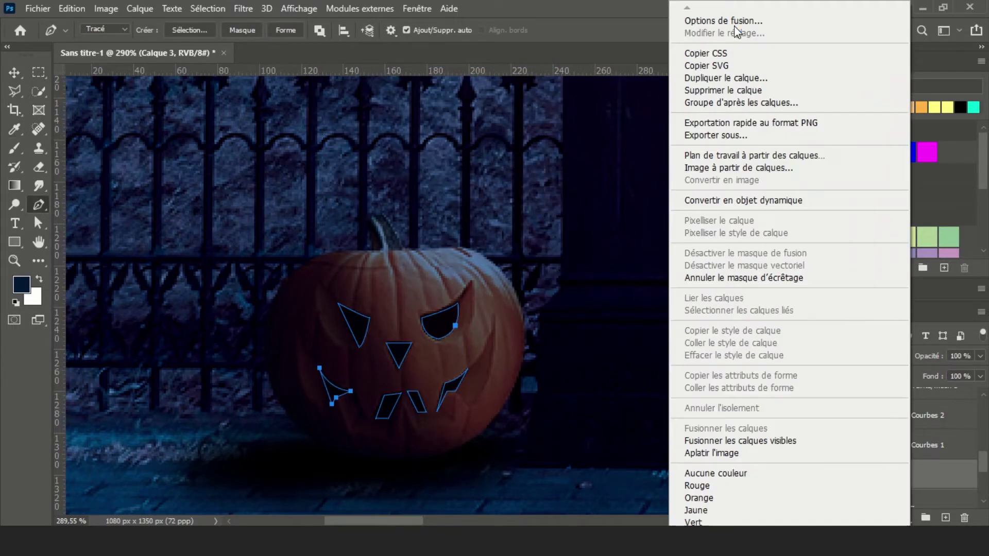
{"action": "left_click", "coordinate": [744, 22]}
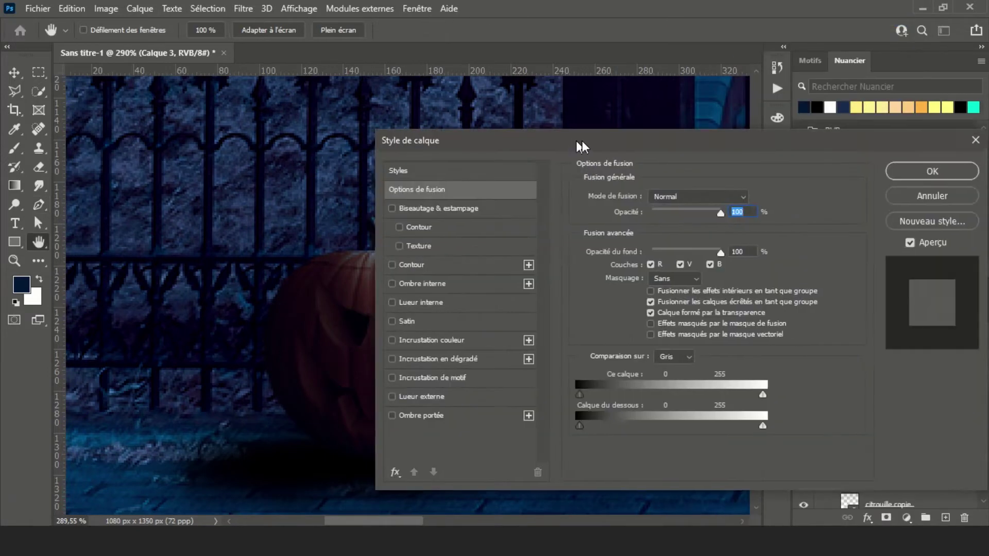
{"action": "left_click_drag", "start_coordinate": [582, 147], "coordinate": [715, 101]}
{"action": "left_click", "coordinate": [603, 292]}
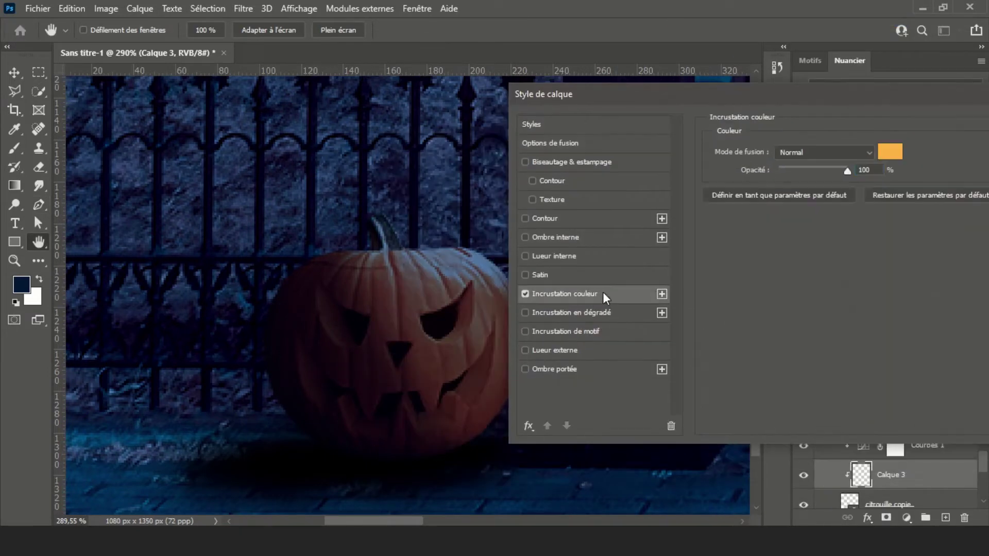
{"action": "left_click_drag", "start_coordinate": [935, 100], "coordinate": [885, 78]}
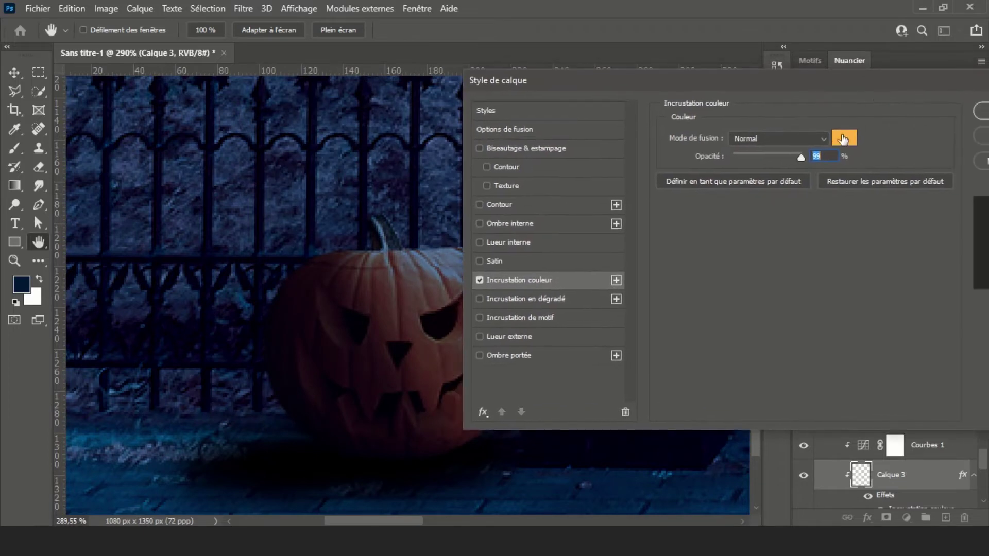
{"action": "left_click", "coordinate": [475, 196]}
{"action": "left_click", "coordinate": [912, 145]}
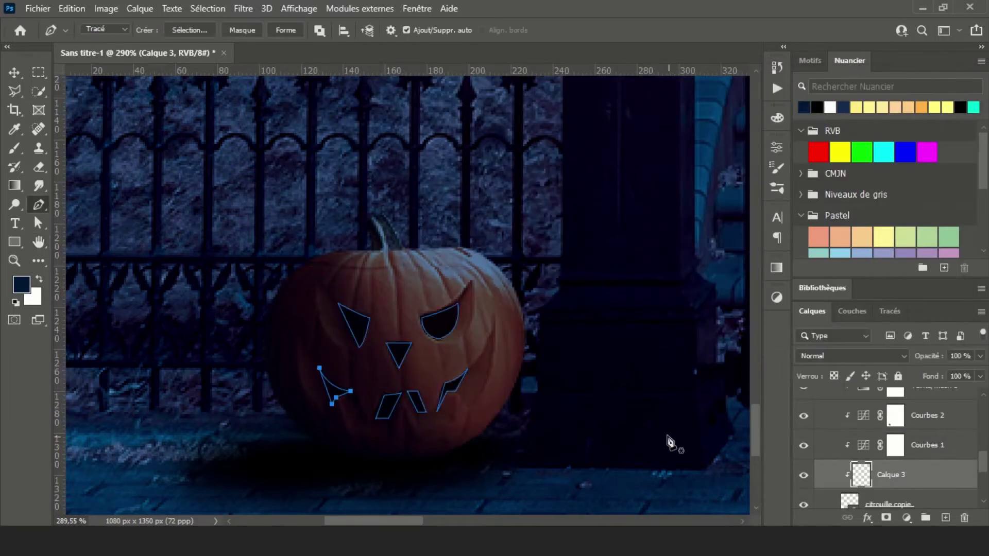
- Set the Pen to shape mode with a pale yellow fill, creating shape layer Forme 1
{"action": "left_click", "coordinate": [114, 44]}
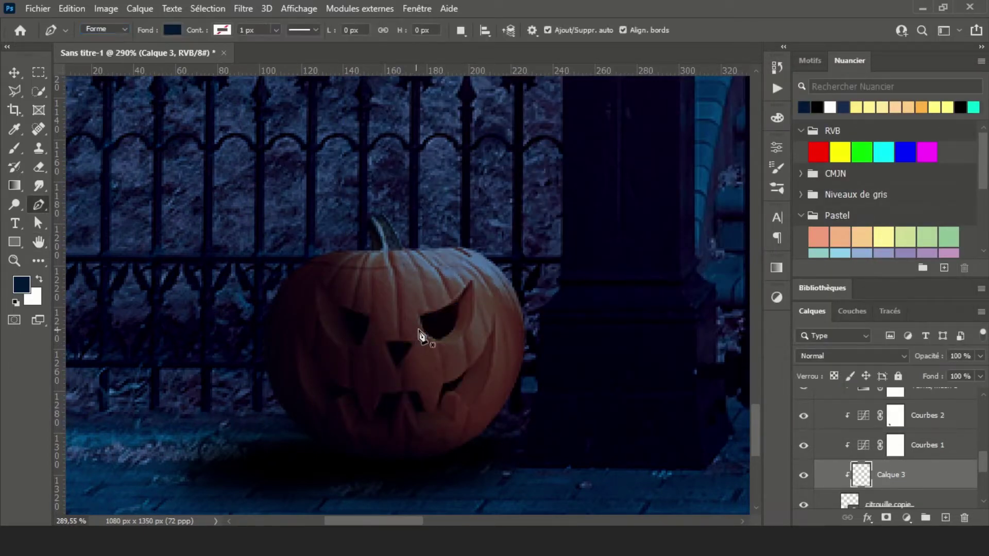
{"action": "left_click", "coordinate": [172, 30]}
{"action": "left_click", "coordinate": [141, 98]}
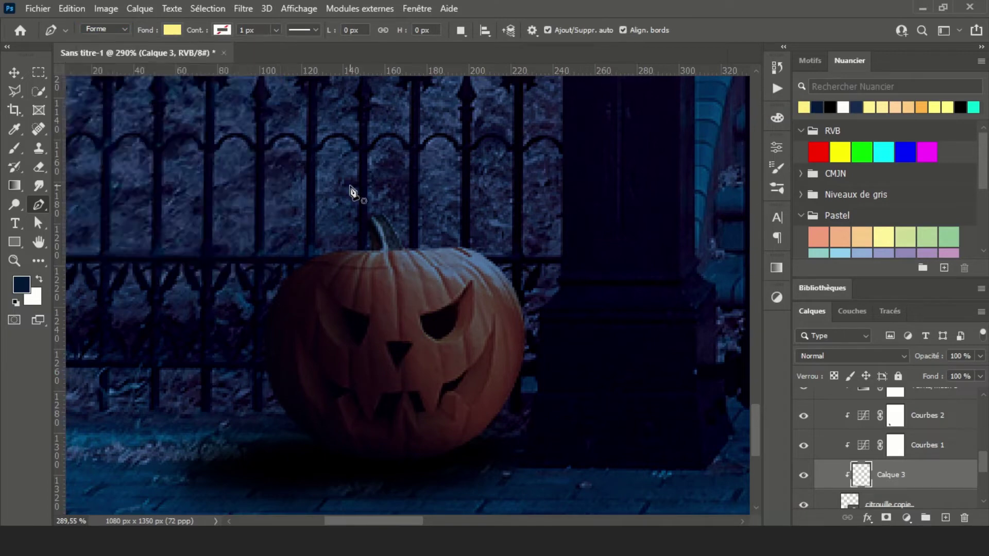
{"action": "key", "text": "ctrl"}
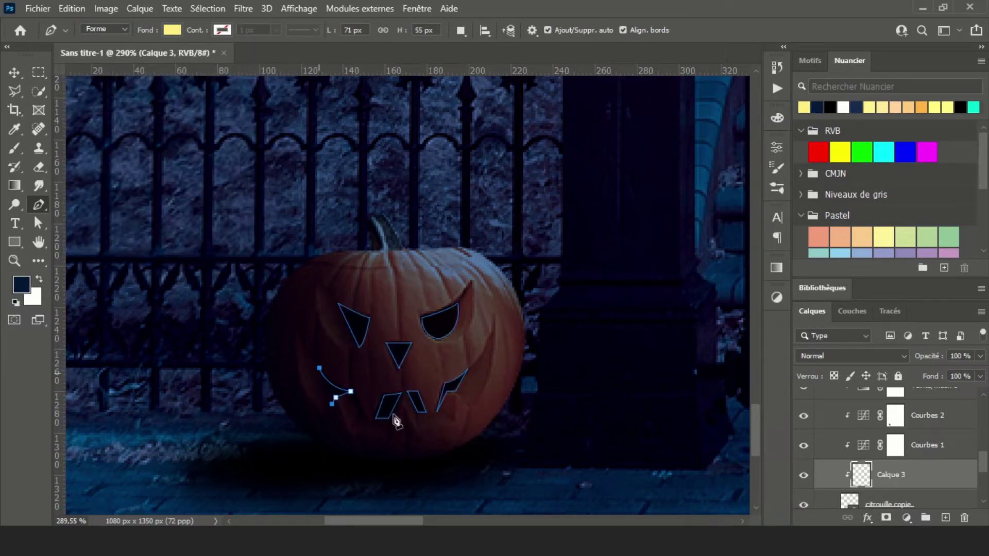
{"action": "left_click", "coordinate": [72, 8]}
{"action": "left_click", "coordinate": [287, 222]}
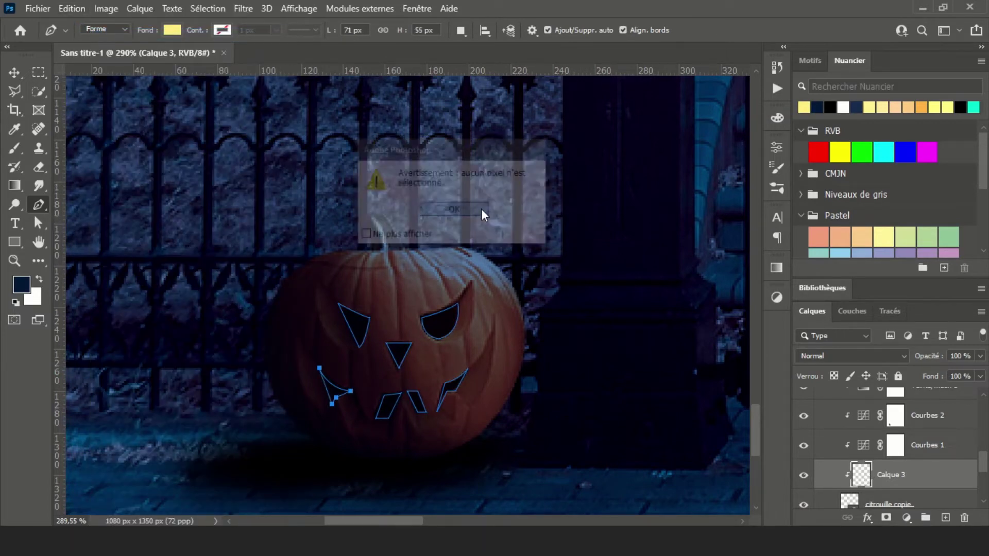
{"action": "left_click", "coordinate": [123, 29]}
{"action": "left_click", "coordinate": [98, 46]}
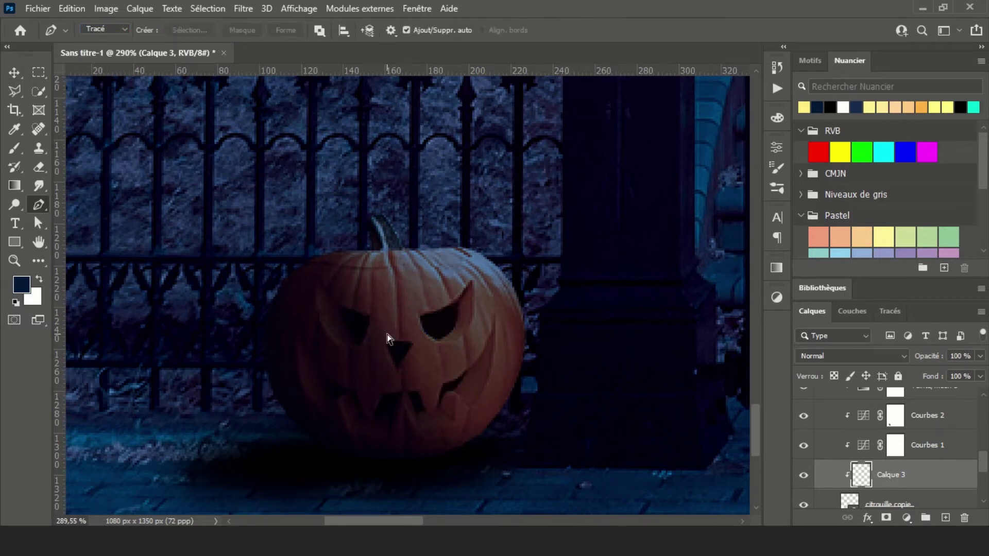
{"action": "left_click", "coordinate": [246, 29]}
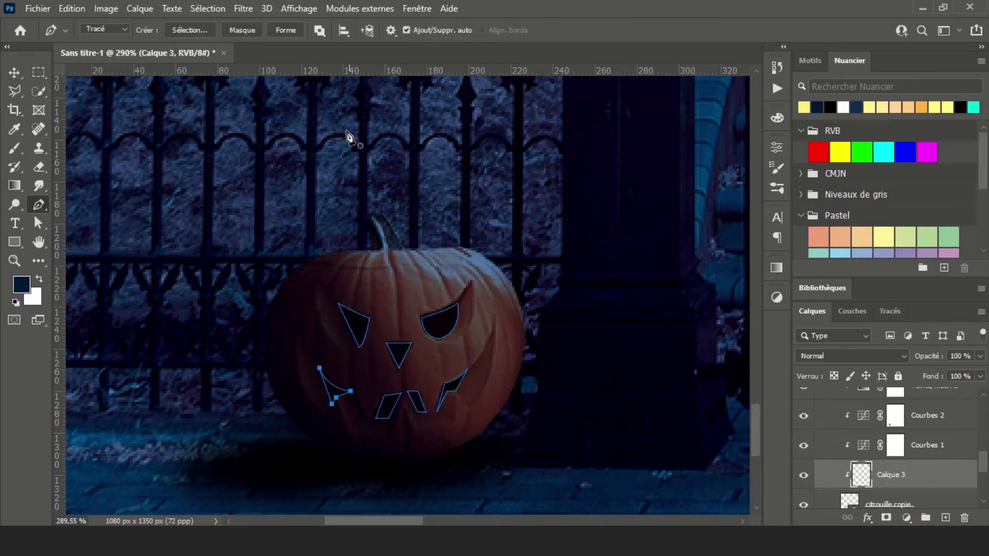
- Lower the shape mask's Feather to sharpen the pumpkin face edges
{"action": "left_click", "coordinate": [777, 150]}
{"action": "left_click_drag", "start_coordinate": [648, 282], "coordinate": [588, 281]}
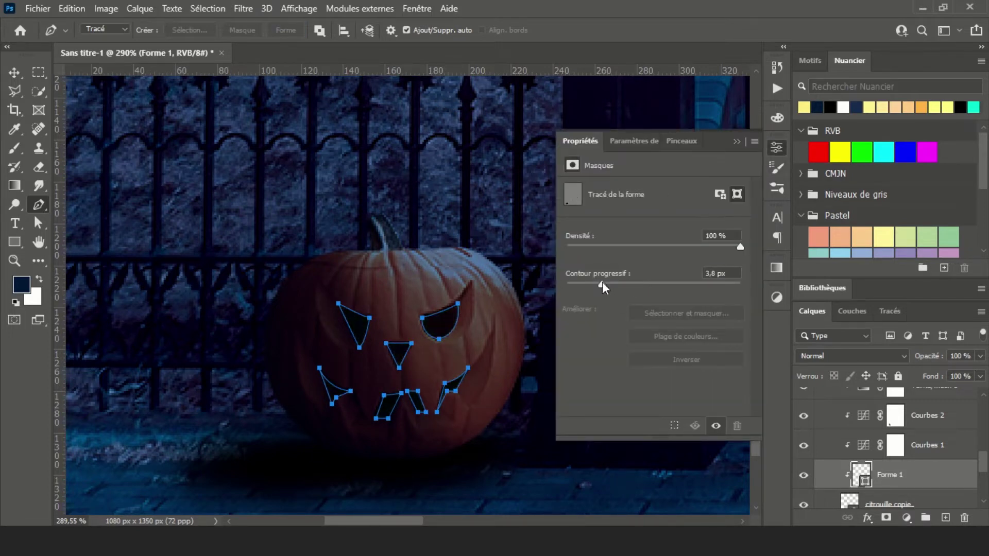
{"action": "left_click", "coordinate": [736, 141]}
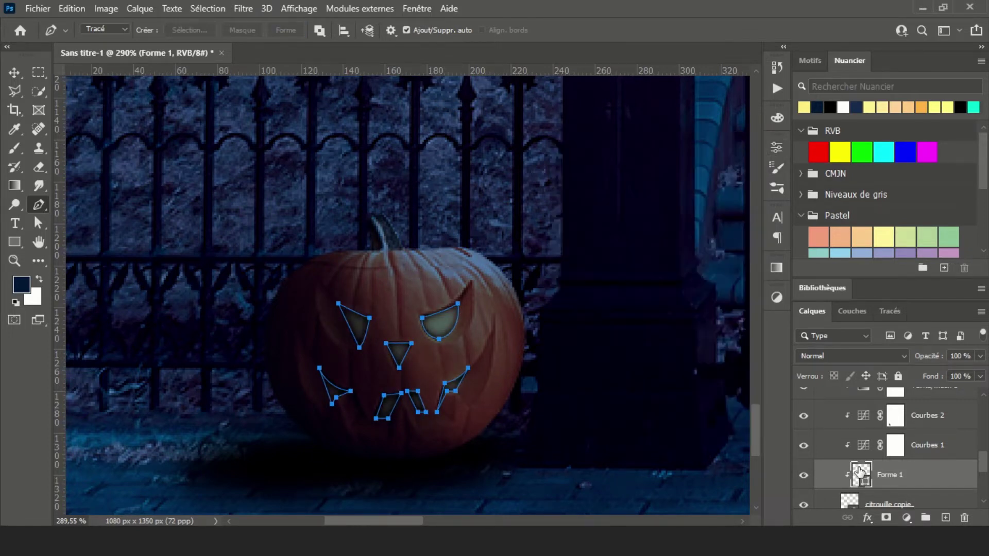
{"action": "left_click", "coordinate": [777, 188]}
{"action": "left_click", "coordinate": [773, 295]}
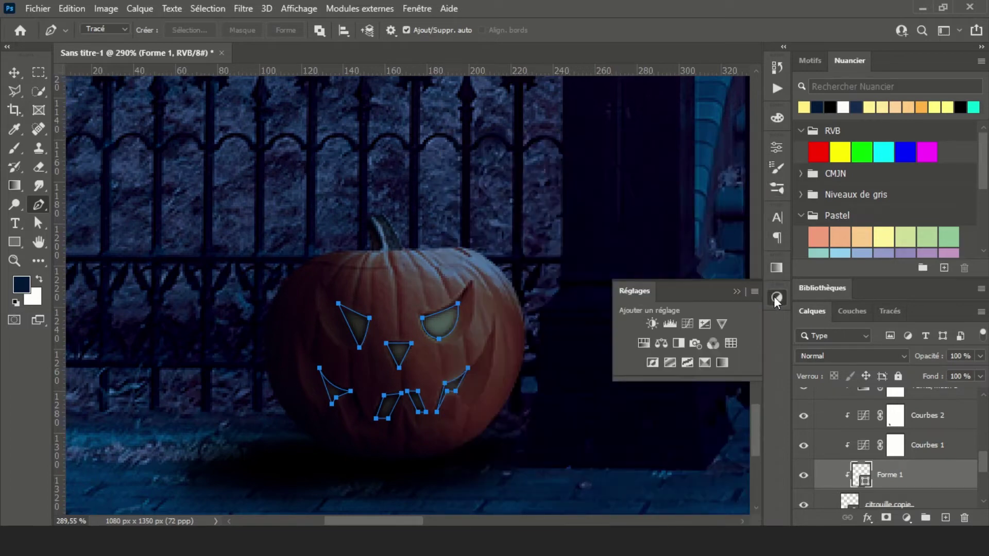
{"action": "left_click", "coordinate": [775, 266]}
{"action": "left_click", "coordinate": [772, 117]}
{"action": "left_click", "coordinate": [744, 113]}
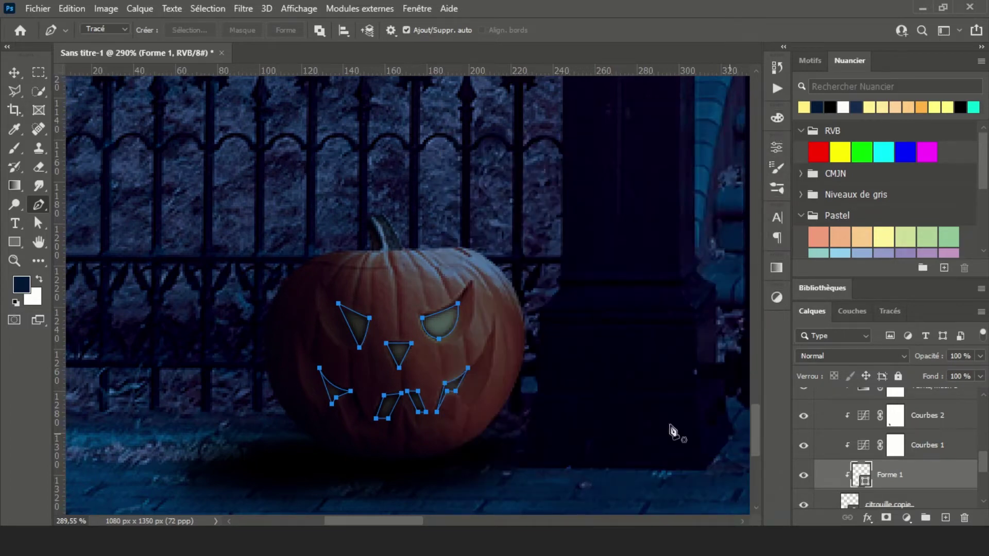
- Add a pale peach (#ffdfb5) Color Overlay to Forme 1 through Blending Options
{"action": "right_click", "coordinate": [446, 321]}
{"action": "right_click", "coordinate": [906, 475]}
{"action": "left_click", "coordinate": [685, 23]}
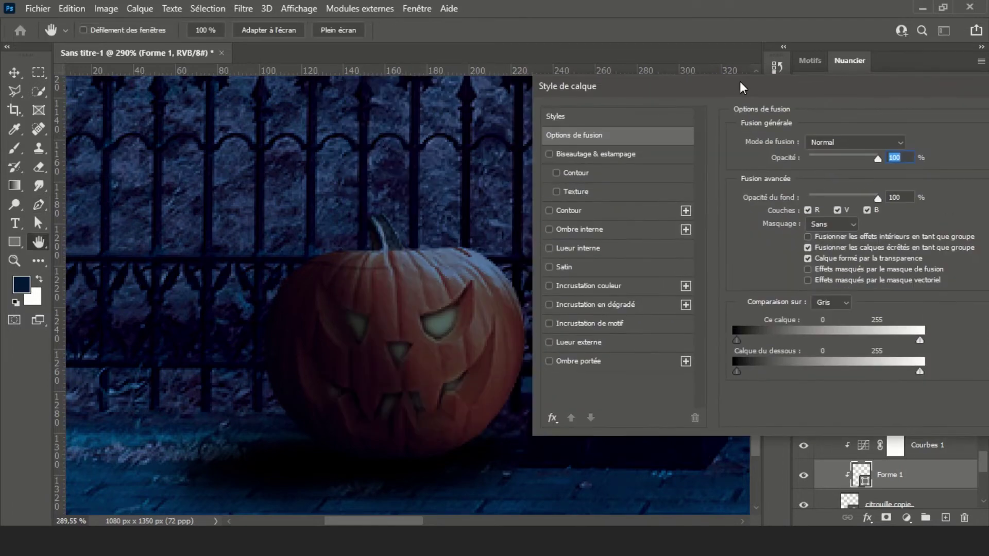
{"action": "left_click", "coordinate": [608, 286]}
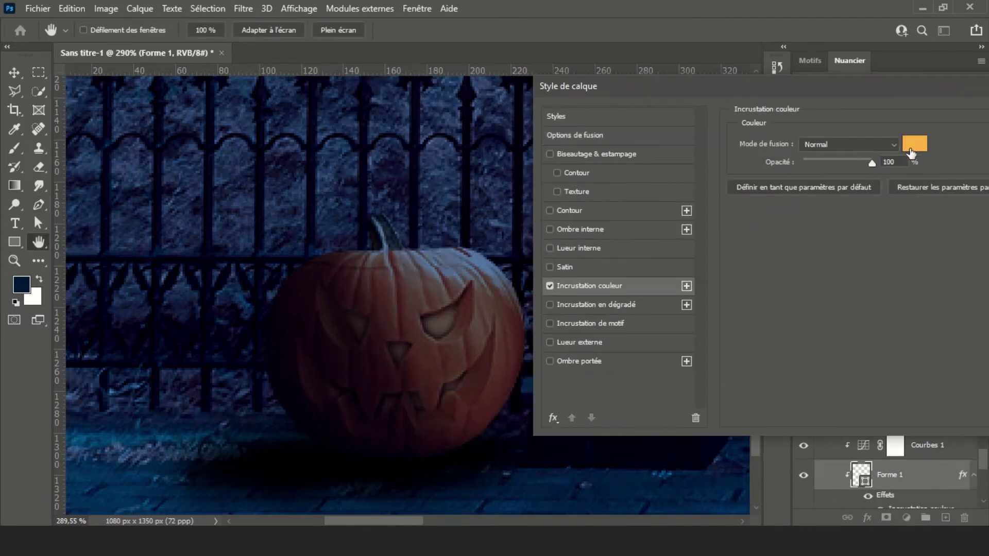
{"action": "left_click", "coordinate": [824, 122]}
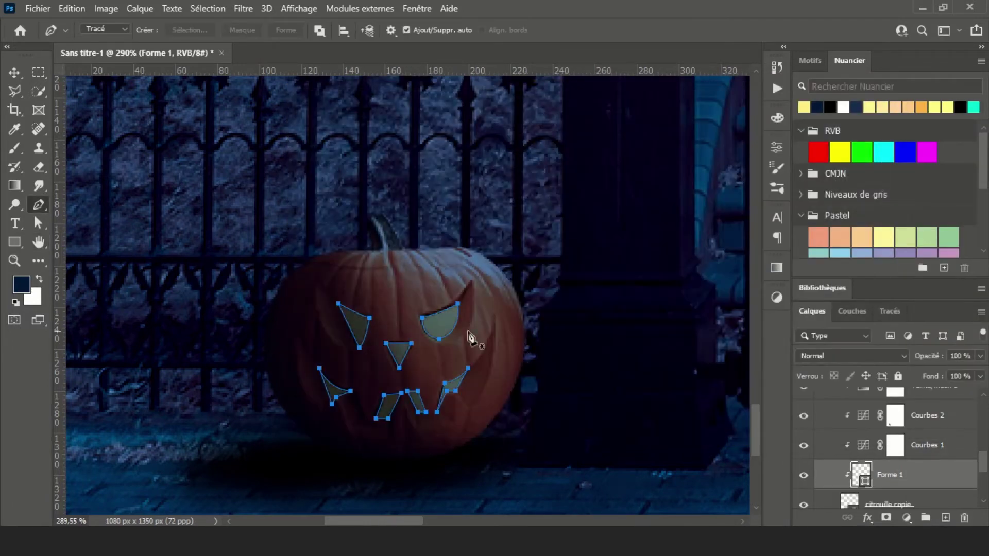
{"action": "right_click", "coordinate": [908, 474]}
{"action": "left_click", "coordinate": [746, 22]}
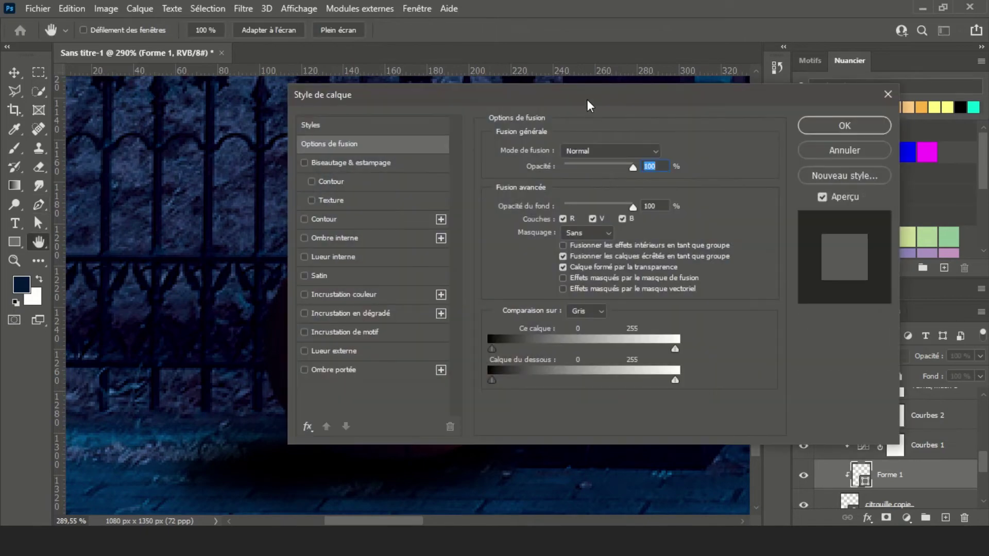
{"action": "left_click", "coordinate": [693, 291]}
{"action": "left_click", "coordinate": [923, 147]}
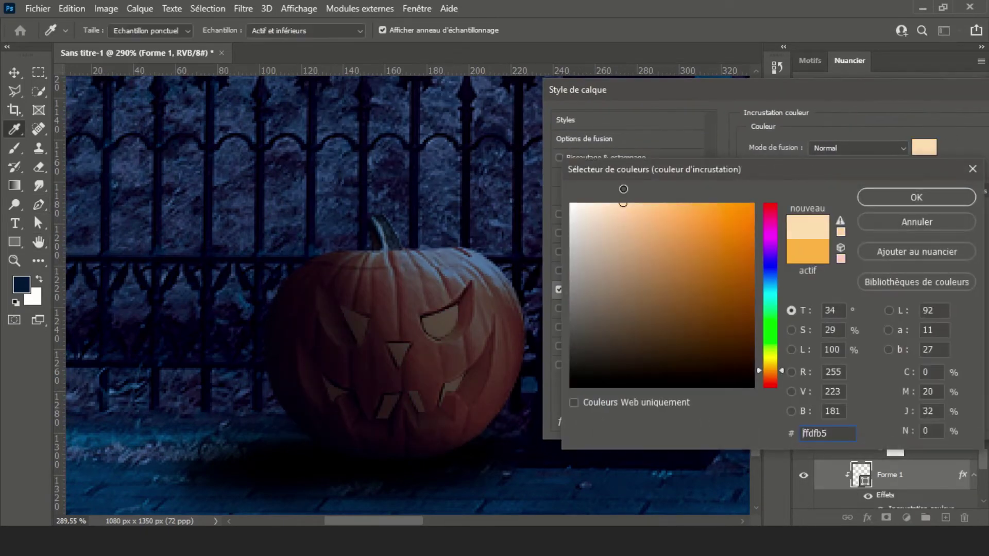
{"action": "left_click", "coordinate": [879, 201]}
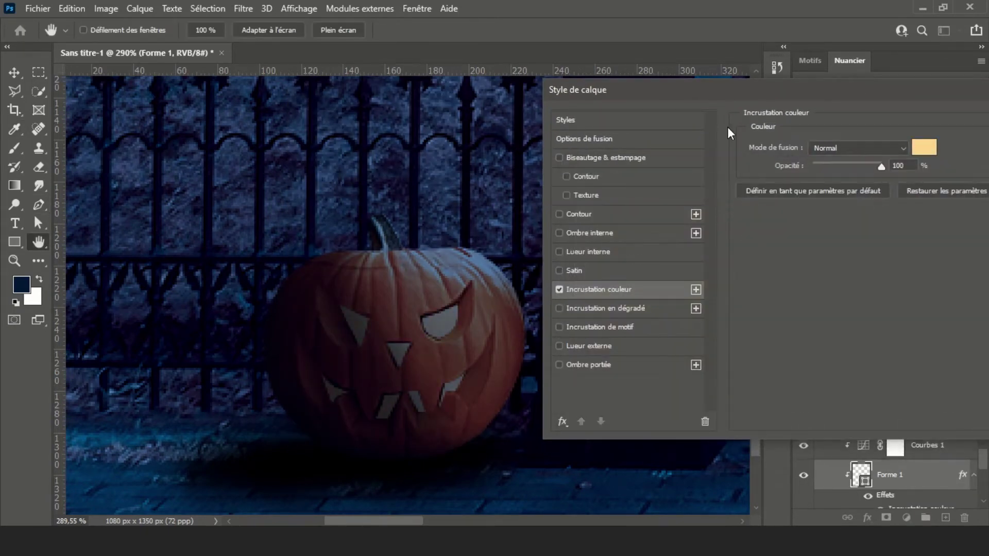
{"action": "left_click", "coordinate": [777, 122]}
- Drag Forme 1 higher in the Layers panel stack
{"action": "scroll", "coordinate": [910, 470], "scroll_direction": "up", "scroll_amount": 3}
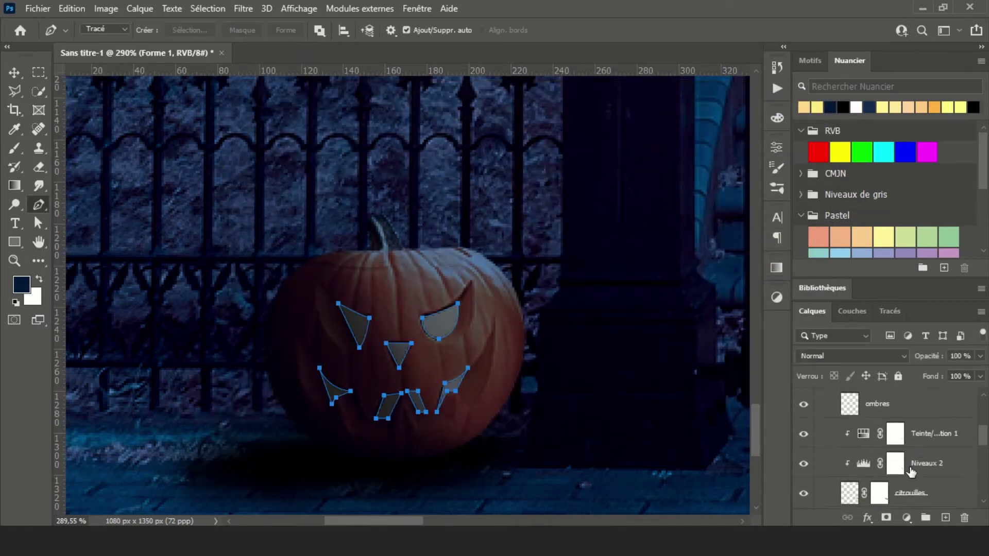
{"action": "scroll", "coordinate": [911, 471], "scroll_direction": "up", "scroll_amount": 3}
{"action": "scroll", "coordinate": [910, 471], "scroll_direction": "up", "scroll_amount": 3}
{"action": "scroll", "coordinate": [911, 471], "scroll_direction": "down", "scroll_amount": 3}
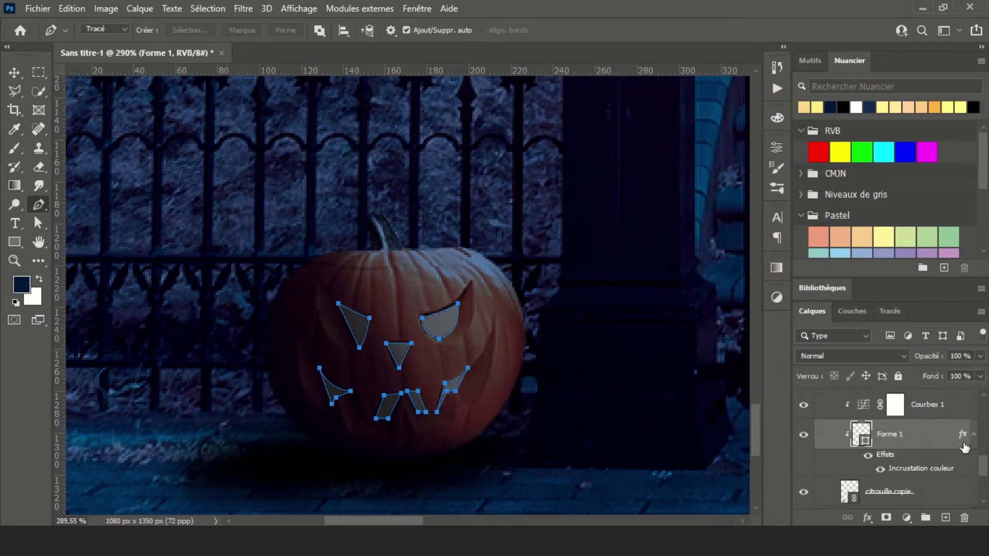
{"action": "mouse_move", "coordinate": [952, 443]}
{"action": "left_mouse_down"}
{"action": "mouse_move", "coordinate": [911, 378]}
{"action": "mouse_move", "coordinate": [889, 426]}
{"action": "left_mouse_up"}
- Add a yellow Outer Glow to Forme 1 at 46% opacity and 5% spread
{"action": "right_click", "coordinate": [878, 426]}
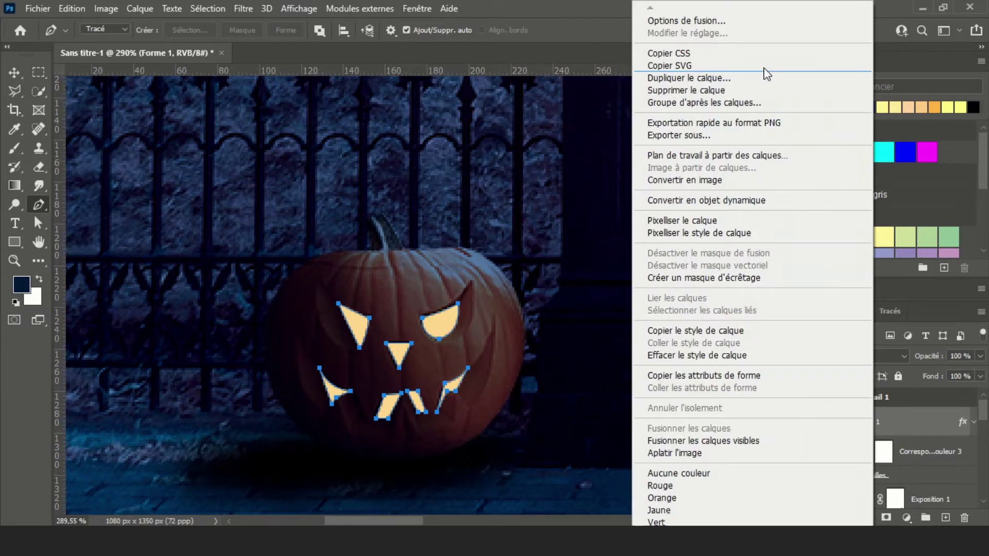
{"action": "left_click", "coordinate": [685, 29]}
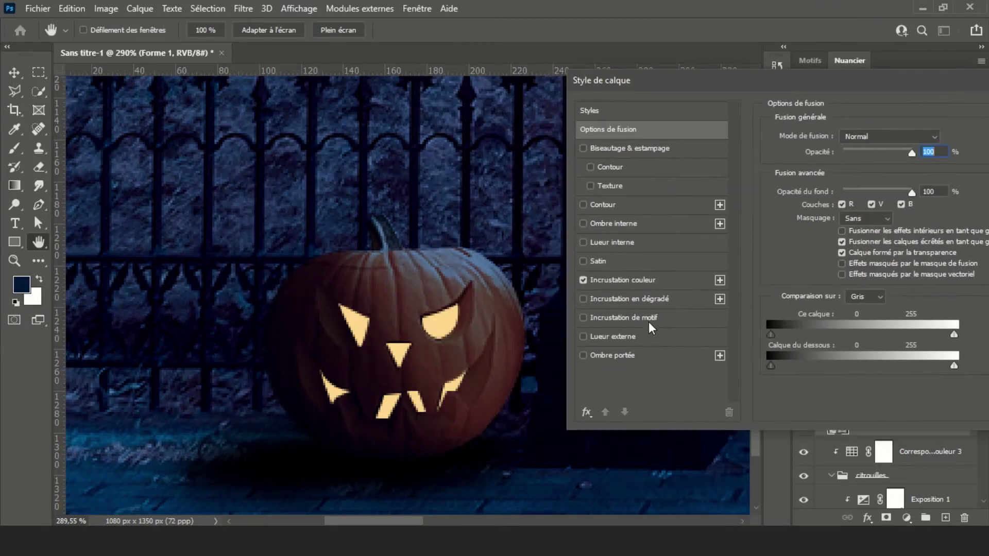
{"action": "left_click", "coordinate": [641, 338]}
{"action": "left_click_drag", "start_coordinate": [856, 264], "coordinate": [842, 245]}
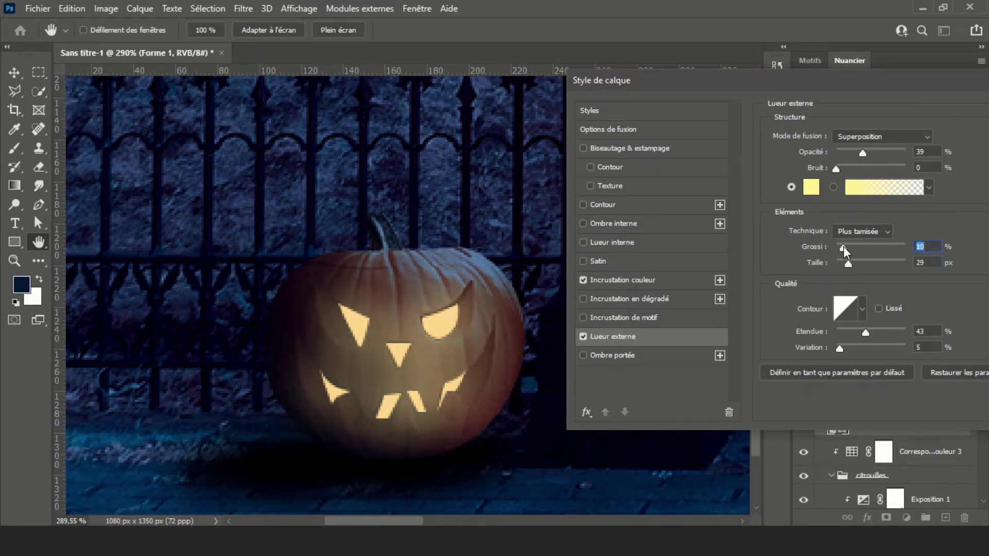
{"action": "left_click", "coordinate": [811, 187]}
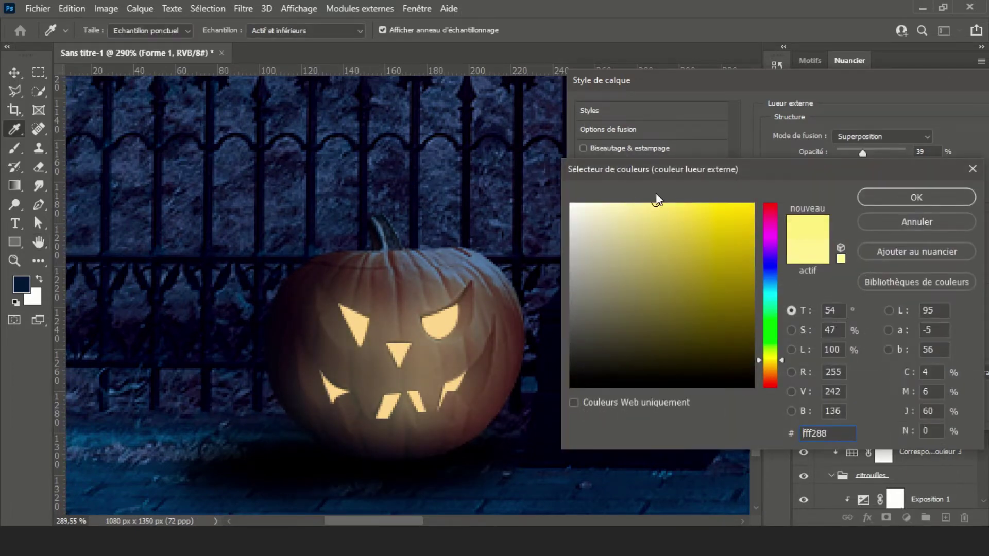
{"action": "key", "text": "Return"}
{"action": "left_click_drag", "start_coordinate": [863, 152], "coordinate": [868, 153]}
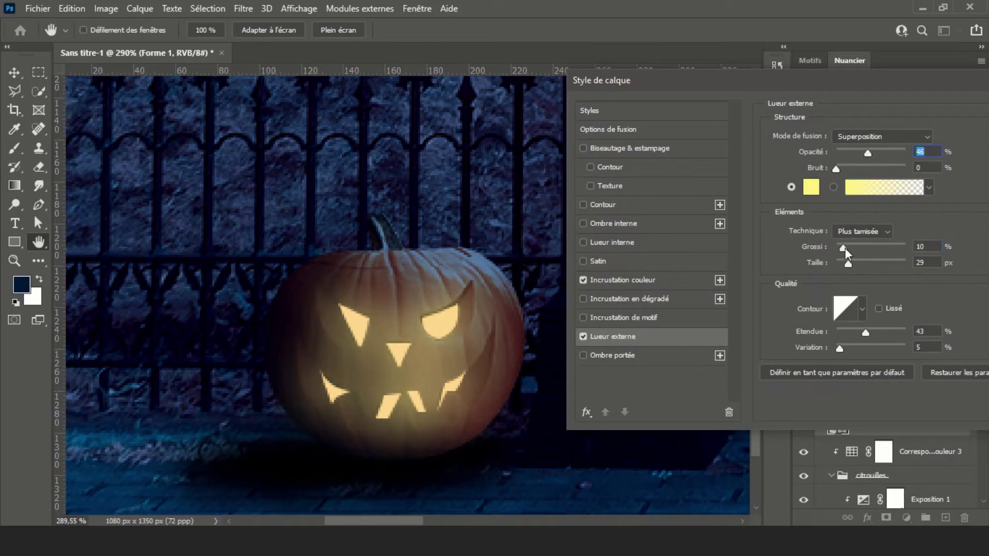
{"action": "left_click_drag", "start_coordinate": [844, 248], "coordinate": [842, 258]}
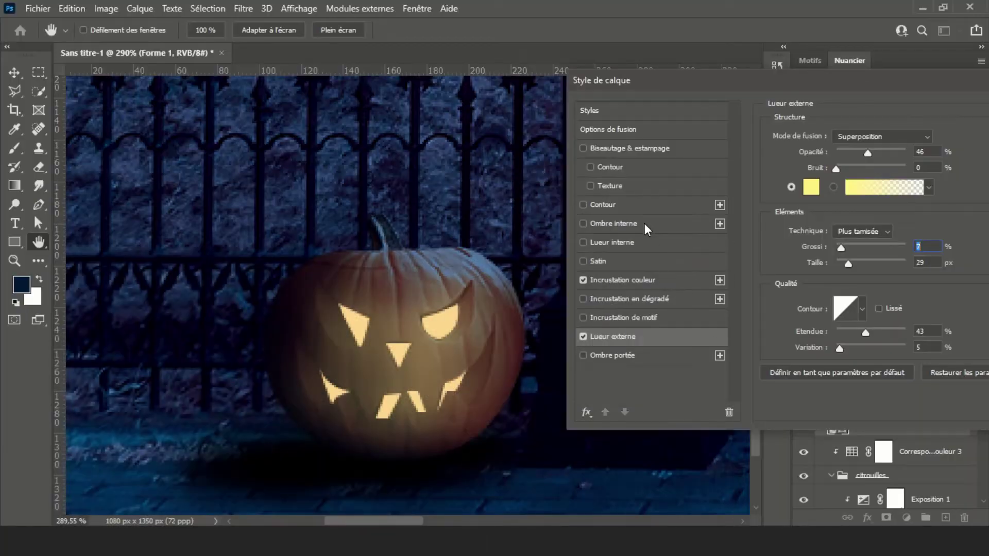
- Enable Inner Shadow with about 61% opacity and an increased choke
{"action": "left_click", "coordinate": [643, 223]}
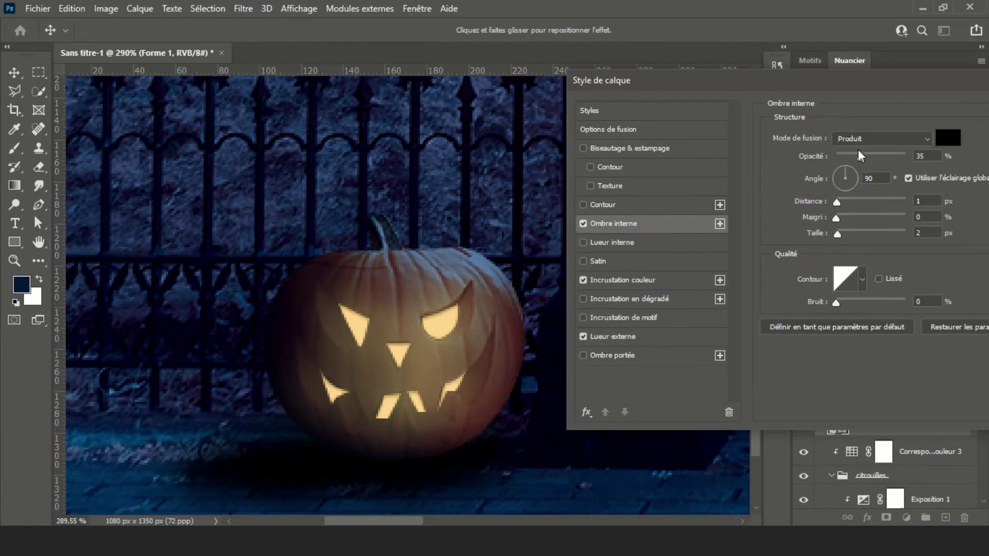
{"action": "left_click_drag", "start_coordinate": [857, 154], "coordinate": [879, 156]}
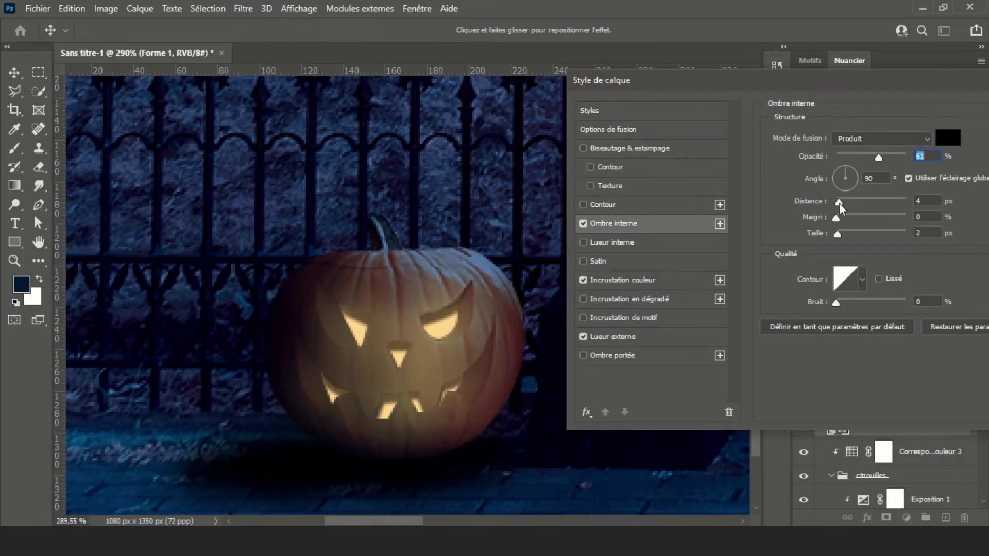
{"action": "mouse_move", "coordinate": [836, 218]}
{"action": "left_mouse_down"}
{"action": "mouse_move", "coordinate": [849, 221]}
{"action": "mouse_move", "coordinate": [838, 235]}
{"action": "mouse_move", "coordinate": [856, 221]}
{"action": "mouse_move", "coordinate": [840, 219]}
{"action": "left_mouse_up"}
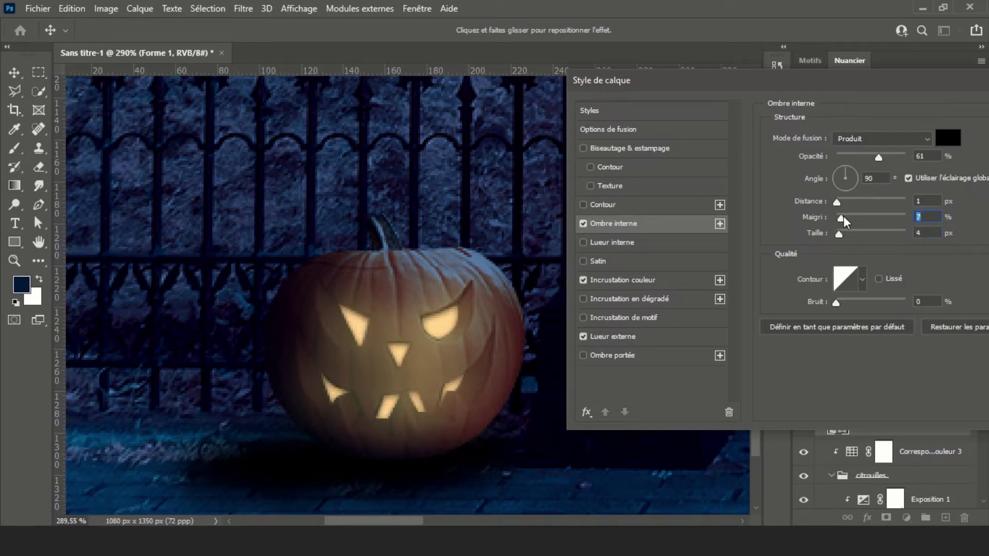
{"action": "left_click_drag", "start_coordinate": [878, 157], "coordinate": [872, 157]}
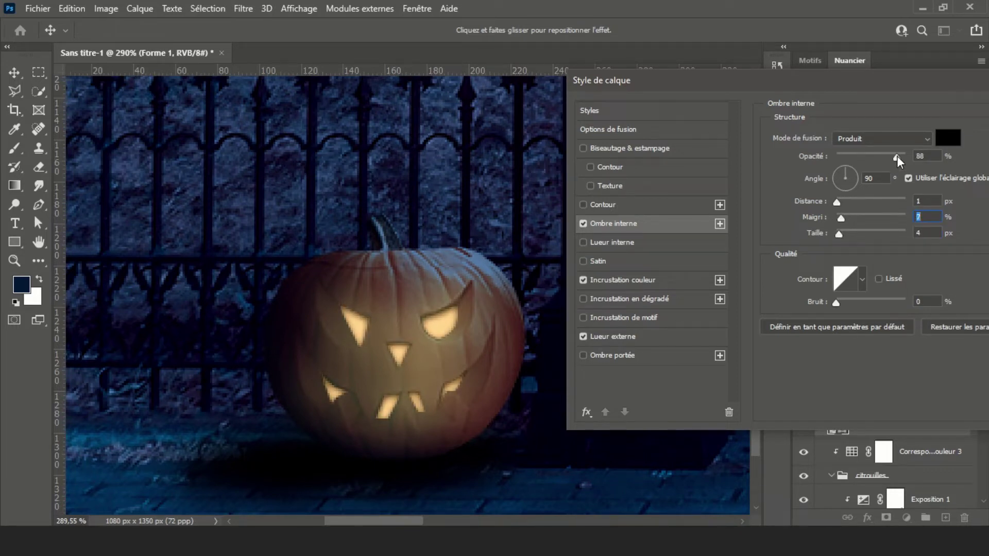
- Change the Color Overlay to orange #ff862d and add a 55% opacity Inner Glow
{"action": "left_click", "coordinate": [629, 243]}
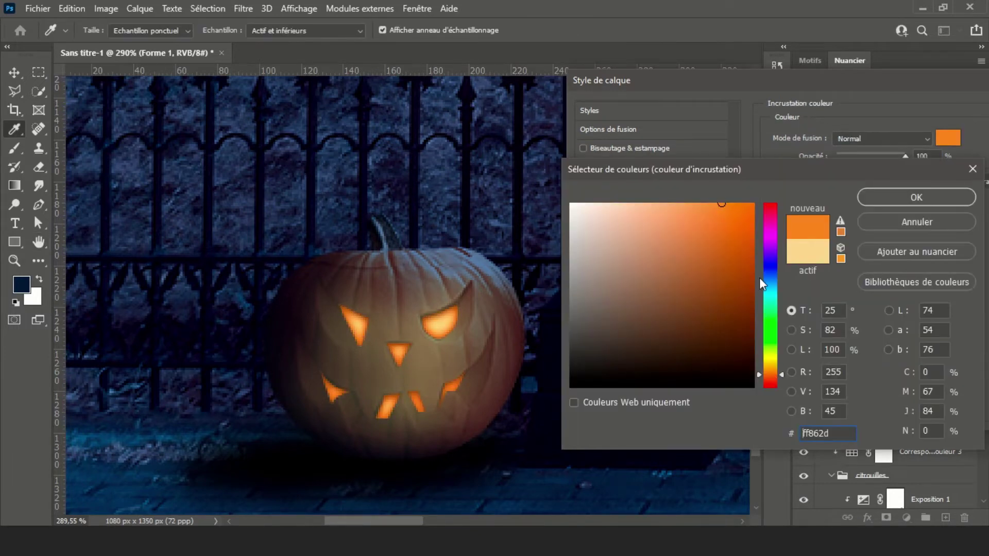
{"action": "left_click", "coordinate": [641, 243]}
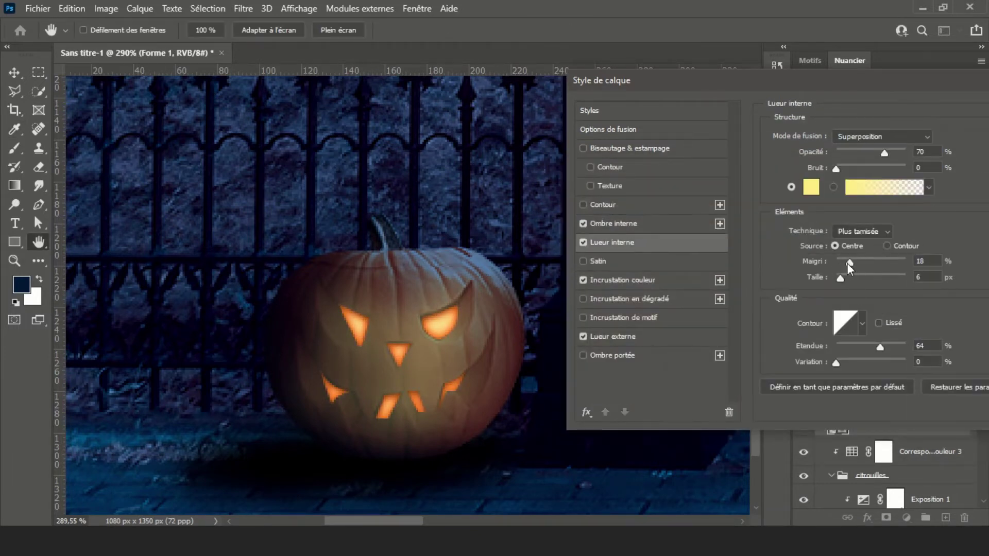
{"action": "left_click_drag", "start_coordinate": [847, 264], "coordinate": [838, 278]}
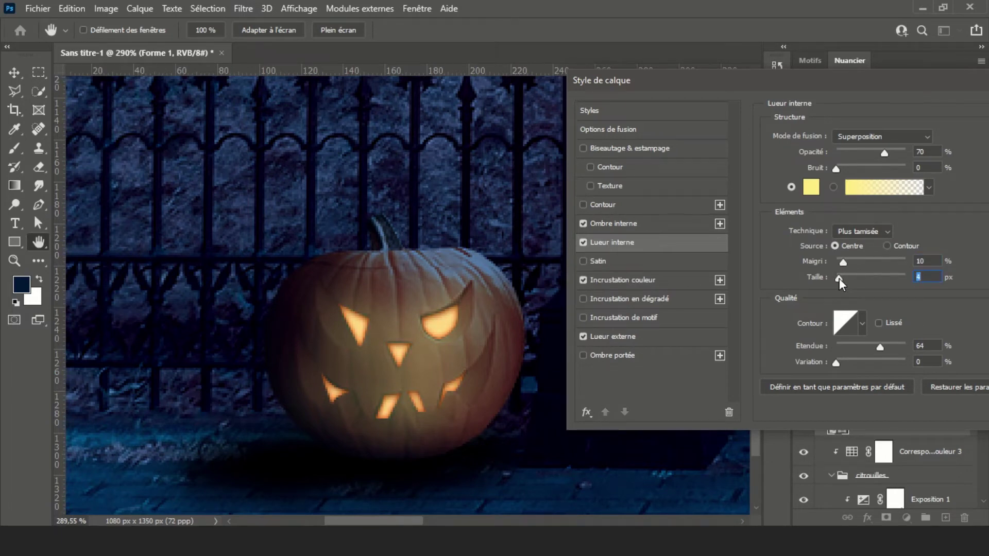
{"action": "left_click_drag", "start_coordinate": [863, 150], "coordinate": [874, 150]}
- Warm the Outer Glow colour toward orange at 49% opacity and adjust its spread
{"action": "left_click", "coordinate": [700, 337]}
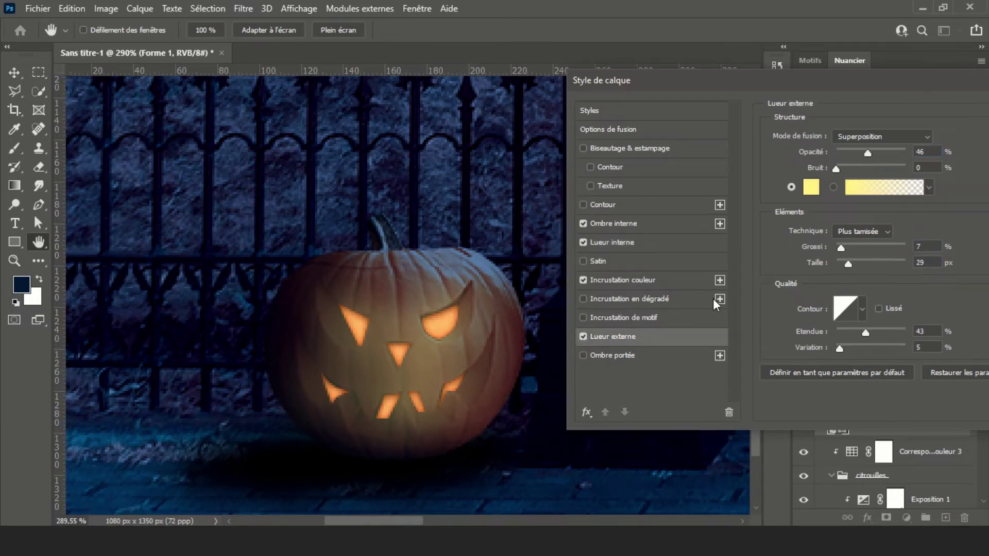
{"action": "left_click_drag", "start_coordinate": [870, 150], "coordinate": [872, 151]}
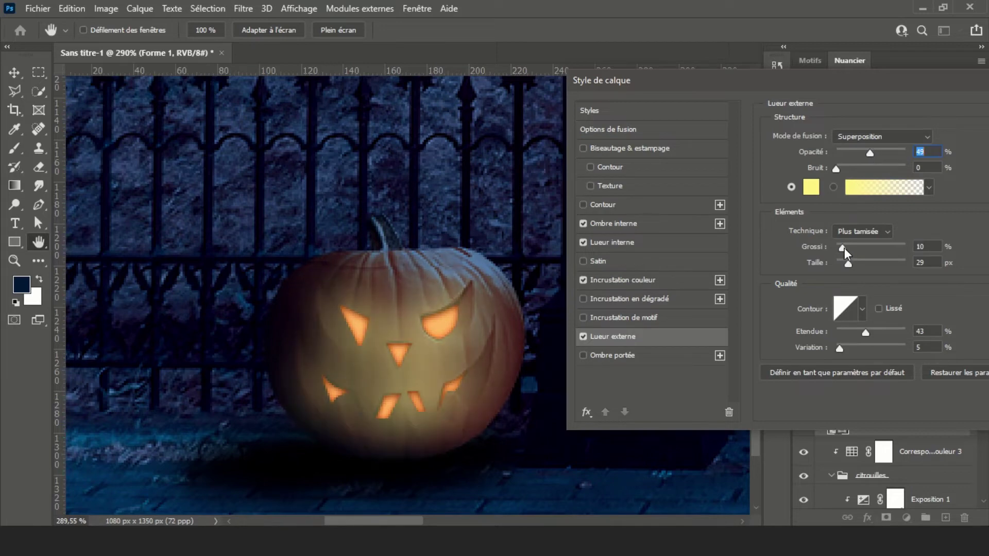
{"action": "left_click", "coordinate": [811, 187]}
{"action": "left_click_drag", "start_coordinate": [774, 369], "coordinate": [774, 372]}
{"action": "key", "text": "Return"}
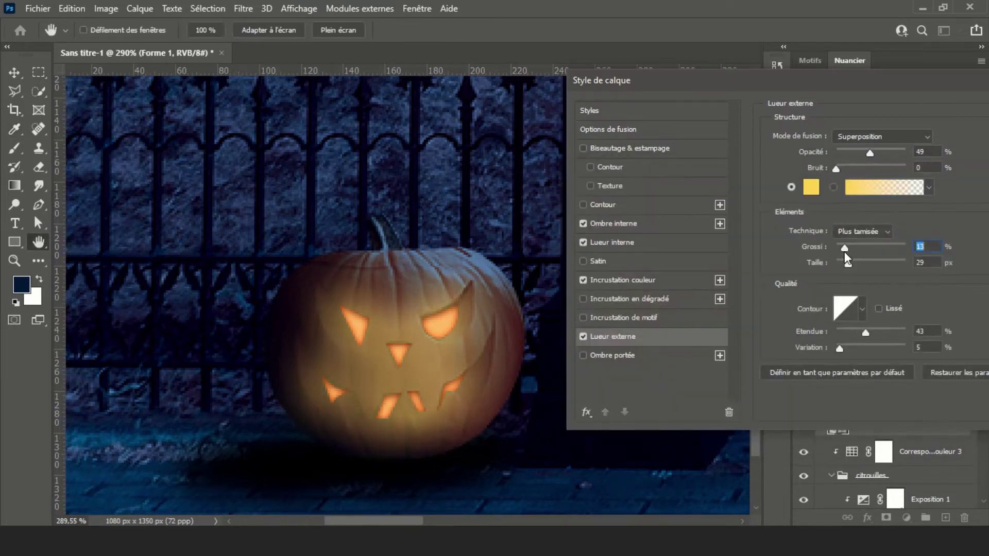
{"action": "mouse_move", "coordinate": [845, 252]}
{"action": "left_mouse_down"}
{"action": "mouse_move", "coordinate": [857, 253]}
{"action": "mouse_move", "coordinate": [845, 262]}
{"action": "left_mouse_up"}
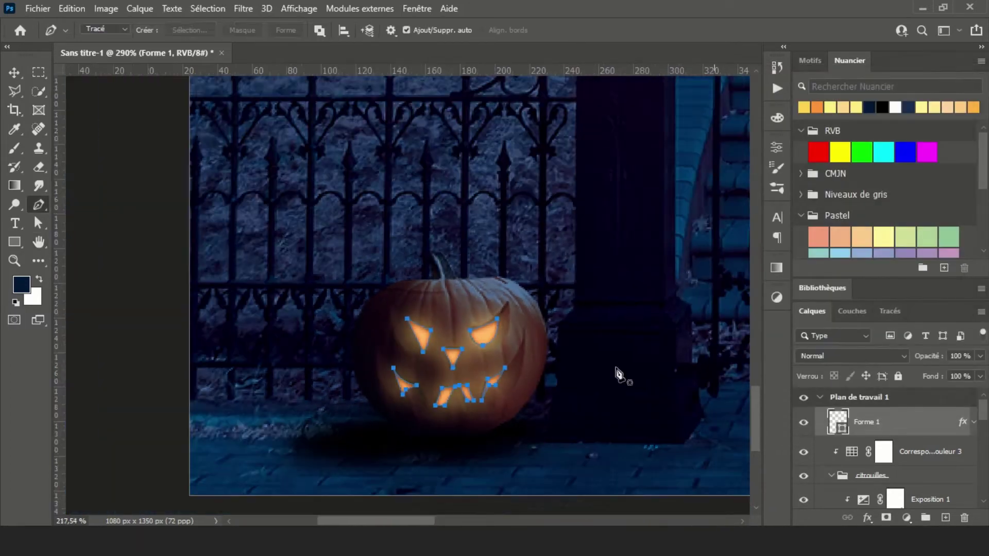
{"action": "scroll", "coordinate": [378, 387], "scroll_direction": "up", "scroll_amount": 3}
- Add a Gradient Map adjustment layer with an orange-to-yellow gradient
{"action": "scroll", "coordinate": [378, 386], "scroll_direction": "up", "scroll_amount": 3}
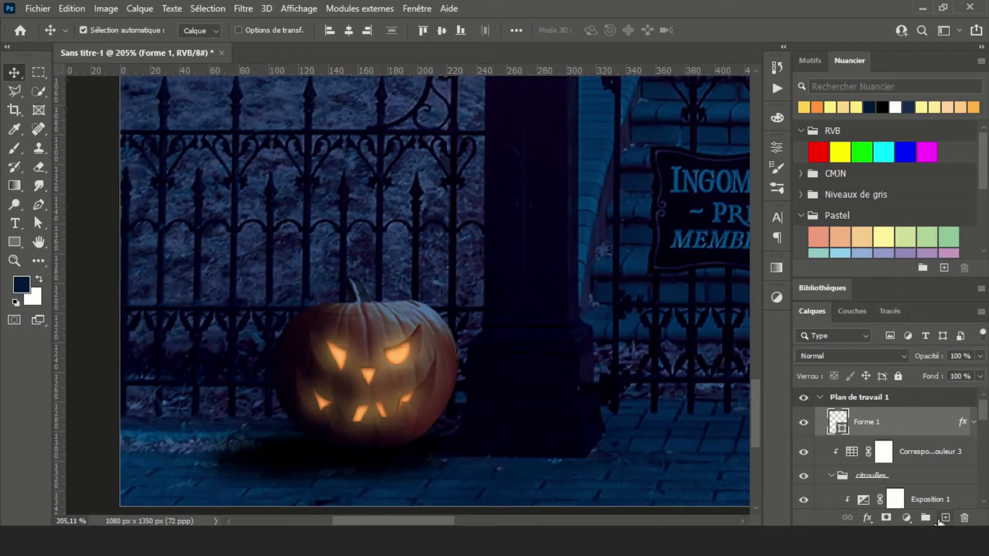
{"action": "key", "text": "ctrl+shift+alt+n"}
{"action": "key", "text": "b"}
{"action": "left_click", "coordinate": [105, 30]}
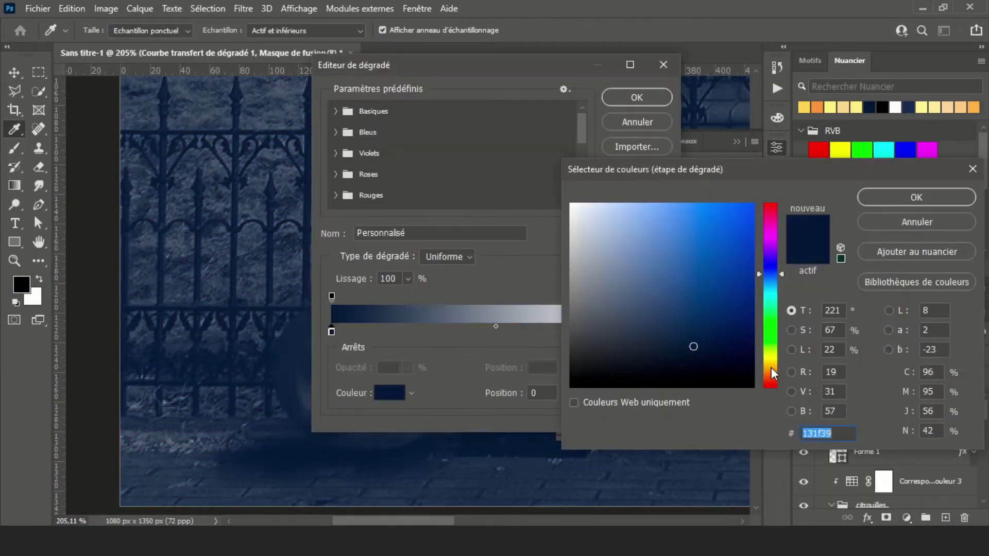
{"action": "left_click_drag", "start_coordinate": [771, 373], "coordinate": [771, 366]}
{"action": "left_click", "coordinate": [916, 197]}
{"action": "double_click", "coordinate": [658, 332]}
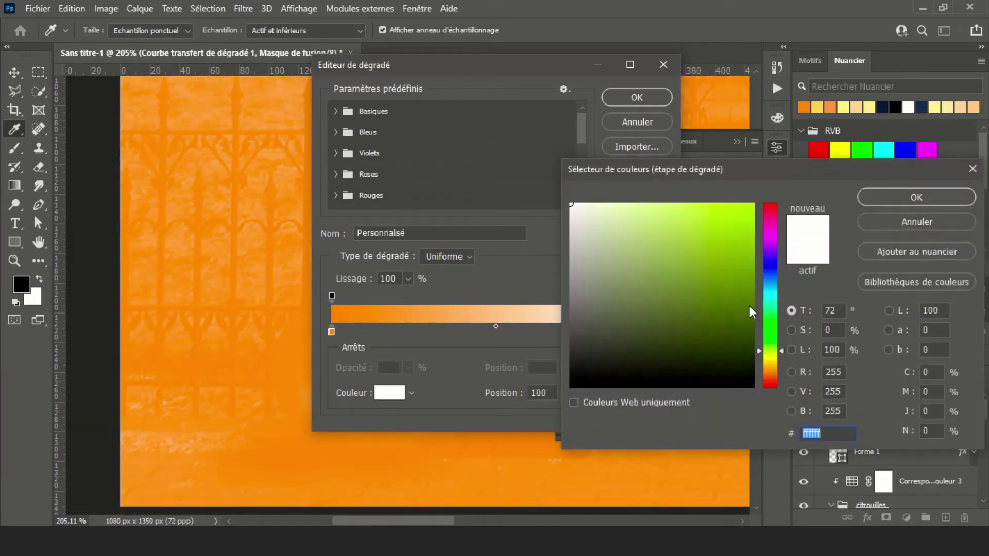
{"action": "left_click_drag", "start_coordinate": [750, 309], "coordinate": [703, 203]}
{"action": "left_click", "coordinate": [916, 197]}
{"action": "left_click", "coordinate": [636, 97]}
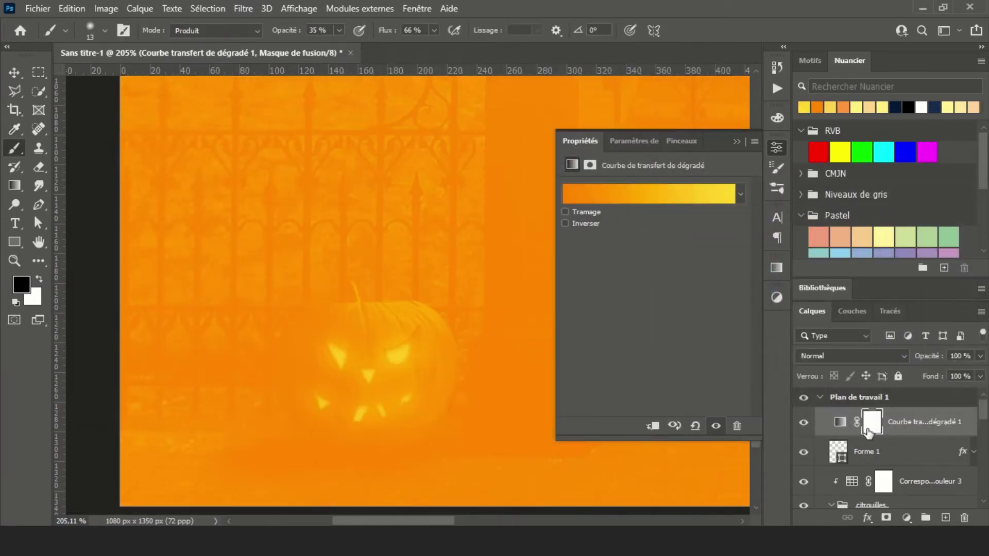
- Invert the gradient map's mask and paint white glow around the pumpkin with a soft brush
{"action": "left_click", "coordinate": [921, 437], "text": "alt"}
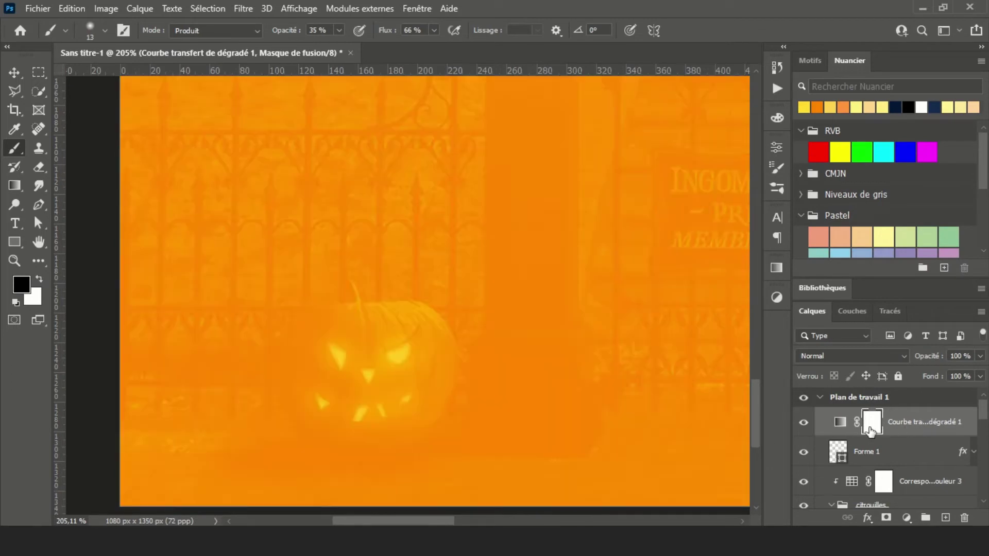
{"action": "double_click", "coordinate": [871, 422]}
{"action": "left_click", "coordinate": [672, 356]}
{"action": "left_click", "coordinate": [90, 30]}
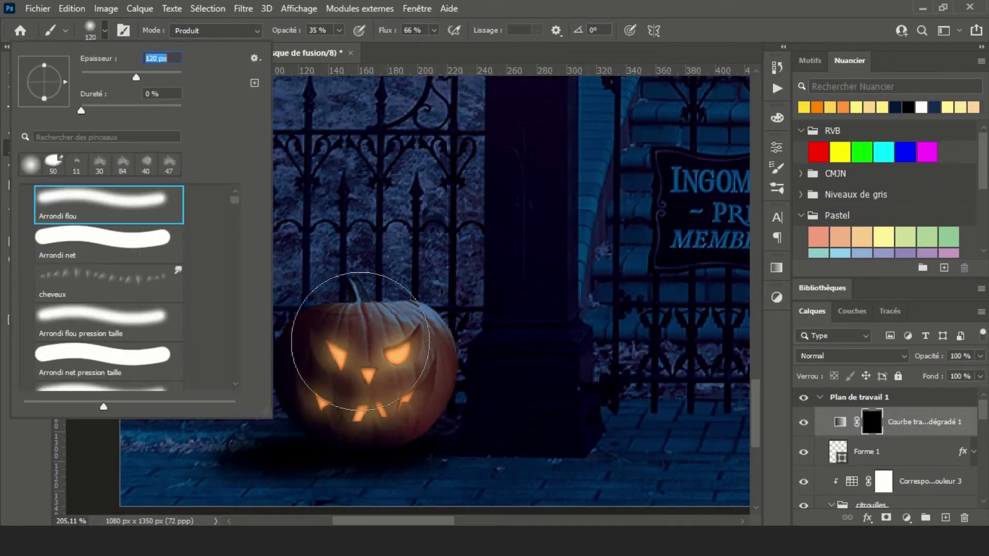
{"action": "left_click", "coordinate": [342, 331]}
{"action": "key", "text": "x"}
{"action": "scroll", "coordinate": [251, 33], "scroll_direction": "up", "scroll_amount": 5}
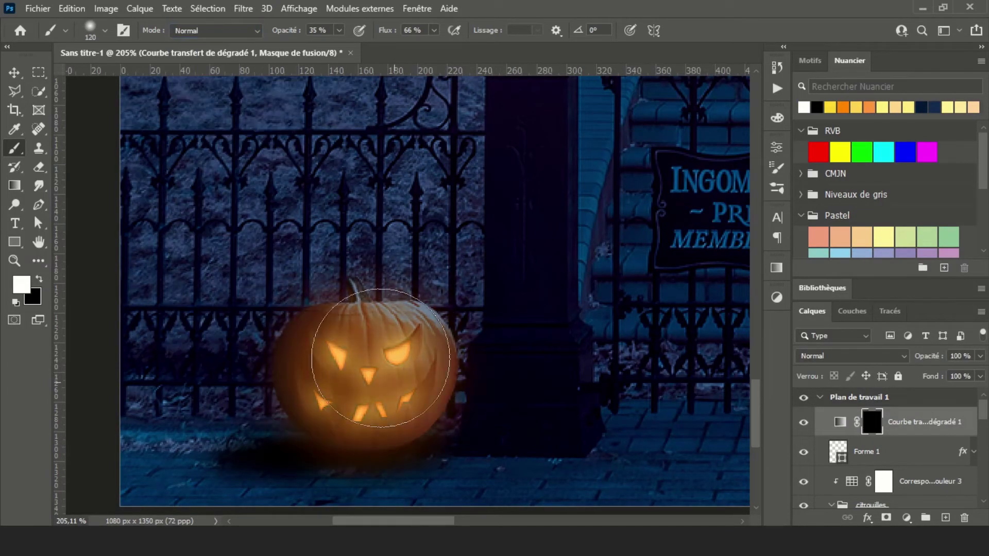
{"action": "scroll", "coordinate": [354, 398], "scroll_direction": "down", "scroll_amount": 2}
{"action": "mouse_move", "coordinate": [319, 330]}
{"action": "left_mouse_down"}
{"action": "mouse_move", "coordinate": [402, 412]}
{"action": "mouse_move", "coordinate": [464, 320]}
{"action": "mouse_move", "coordinate": [307, 400]}
{"action": "mouse_move", "coordinate": [356, 381]}
{"action": "left_mouse_up"}
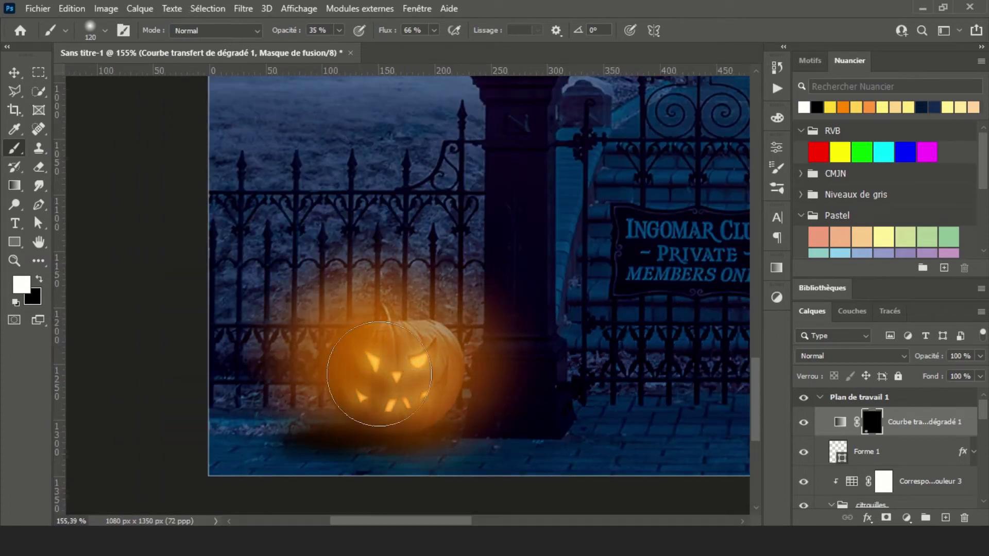
- Lower the glow layer to 68% opacity and paint glow onto the house window
{"action": "left_click", "coordinate": [840, 422]}
{"action": "left_click", "coordinate": [980, 356]}
{"action": "left_click_drag", "start_coordinate": [981, 371], "coordinate": [957, 372]}
{"action": "left_click", "coordinate": [872, 422]}
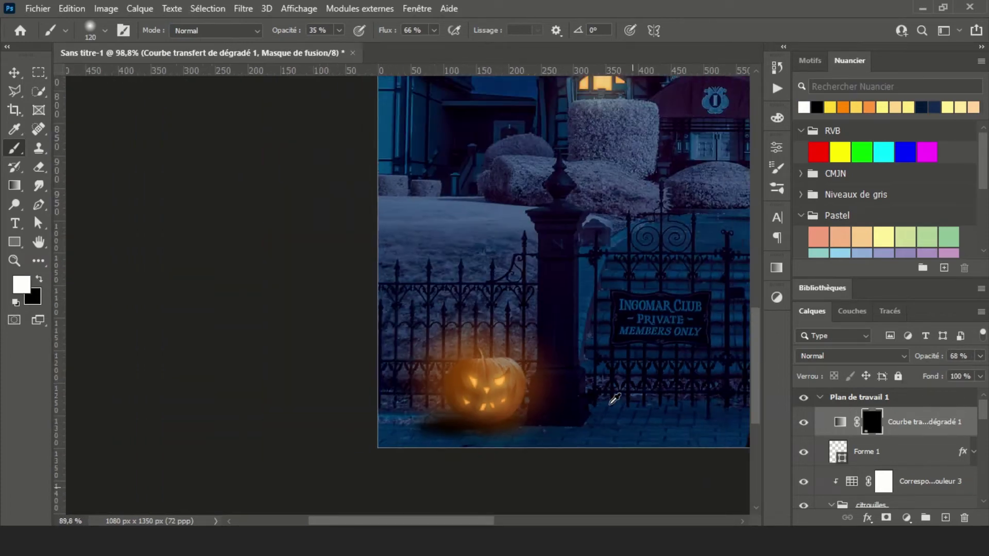
{"action": "scroll", "coordinate": [305, 361], "scroll_direction": "down", "scroll_amount": 4}
{"action": "mouse_move", "coordinate": [330, 226]}
{"action": "left_mouse_down"}
{"action": "mouse_move", "coordinate": [320, 218]}
{"action": "mouse_move", "coordinate": [422, 263]}
{"action": "mouse_move", "coordinate": [541, 257]}
{"action": "mouse_move", "coordinate": [685, 338]}
{"action": "left_mouse_up"}
{"action": "scroll", "coordinate": [600, 311], "scroll_direction": "down", "scroll_amount": 2}
- Reduce the glow layer's opacity further and set its blend mode to Couleur plus claire
{"action": "left_click", "coordinate": [965, 407]}
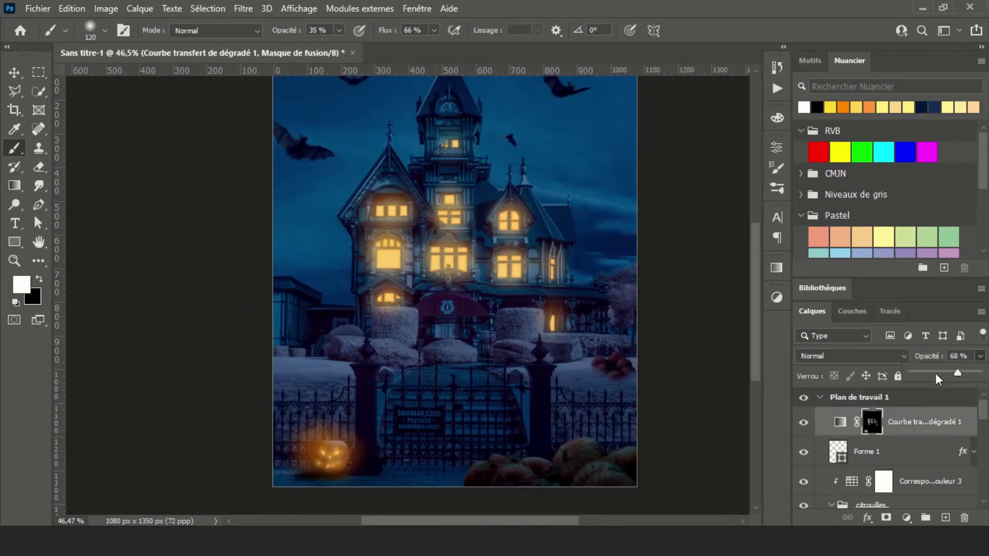
{"action": "left_click", "coordinate": [803, 423]}
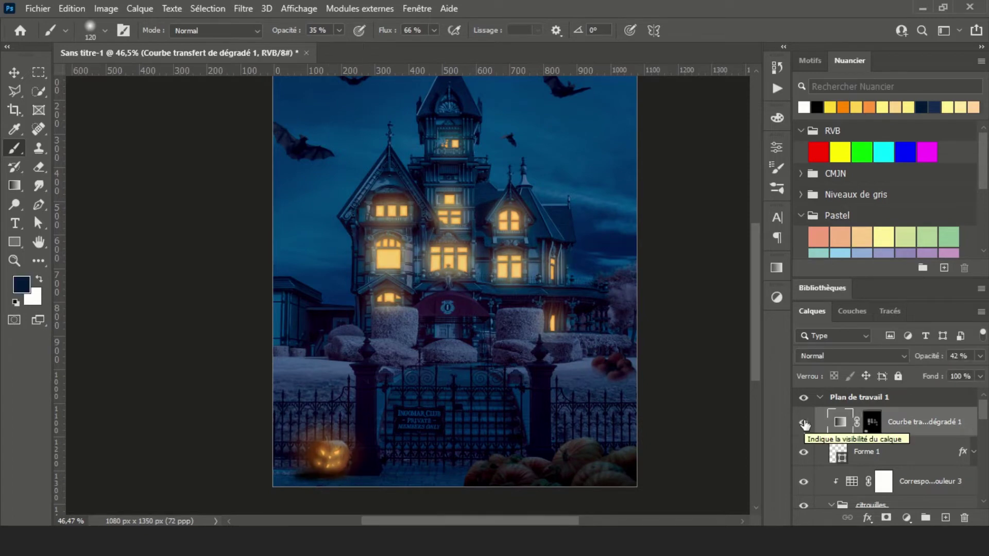
{"action": "scroll", "coordinate": [485, 463], "scroll_direction": "up", "scroll_amount": 5}
{"action": "left_click", "coordinate": [885, 360]}
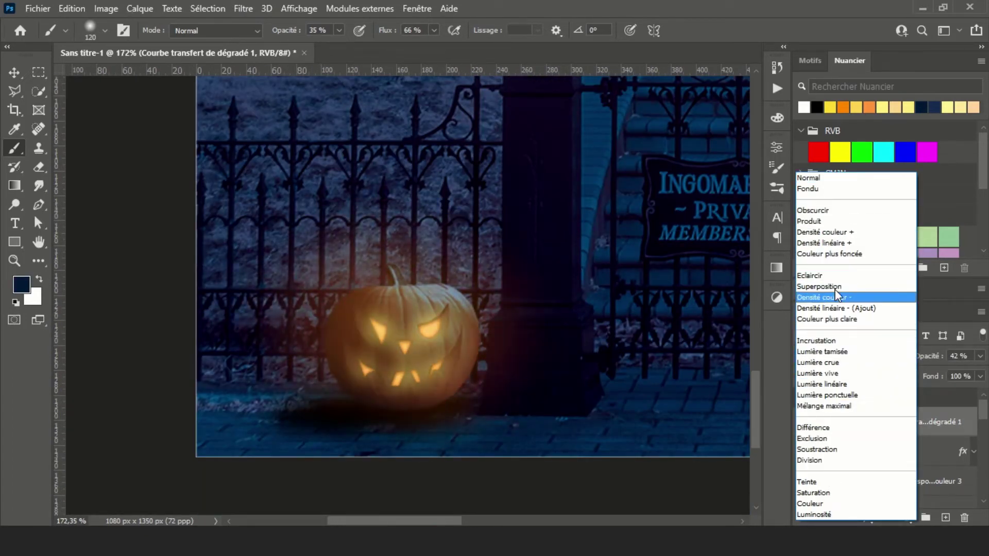
{"action": "left_click", "coordinate": [833, 319]}
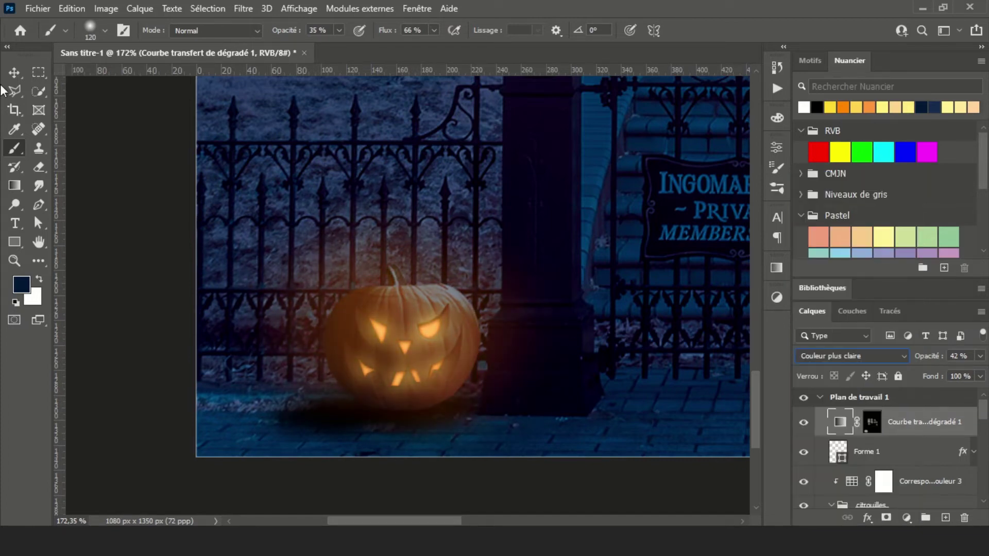
- Switch to the Move tool and select the pumpkin shape layer Forme 1
{"action": "key", "text": "v"}
{"action": "scroll", "coordinate": [570, 324], "scroll_direction": "down", "scroll_amount": 4}
{"action": "scroll", "coordinate": [580, 349], "scroll_direction": "down", "scroll_amount": 1}
{"action": "scroll", "coordinate": [402, 454], "scroll_direction": "up", "scroll_amount": 2}
{"action": "scroll", "coordinate": [401, 454], "scroll_direction": "up", "scroll_amount": 2}
{"action": "left_click", "coordinate": [870, 451]}
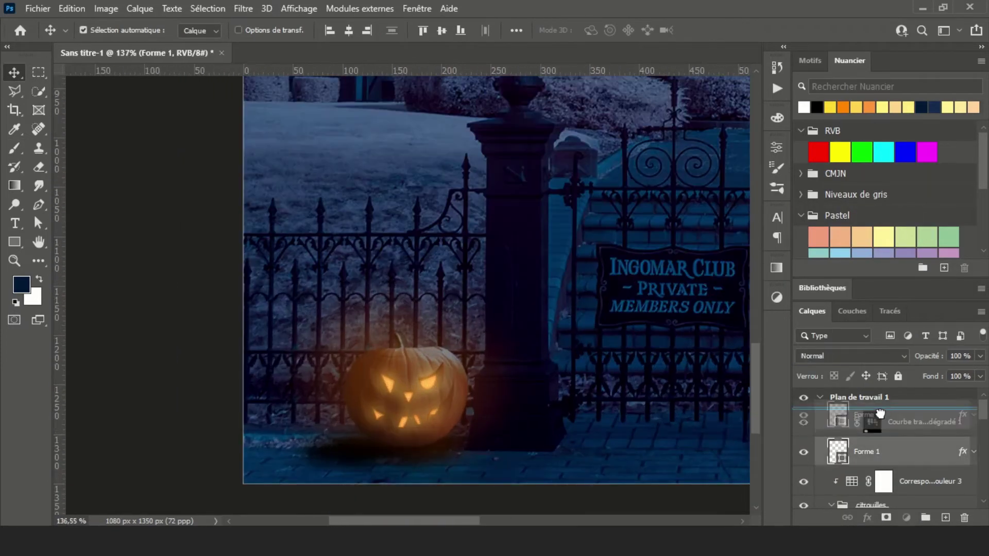
{"action": "scroll", "coordinate": [596, 412], "scroll_direction": "down", "scroll_amount": 2}
{"action": "scroll", "coordinate": [698, 420], "scroll_direction": "down", "scroll_amount": 1}
{"action": "scroll", "coordinate": [546, 412], "scroll_direction": "down", "scroll_amount": 2}
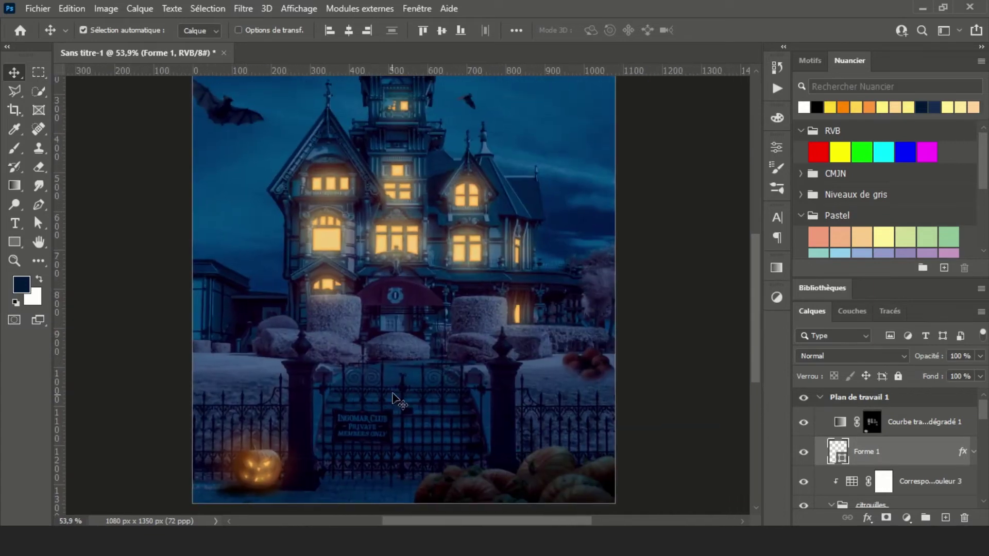
{"action": "scroll", "coordinate": [393, 400], "scroll_direction": "down", "scroll_amount": 3}
- Try shrinking the placed vampire photo, then undo the resize
{"action": "scroll", "coordinate": [412, 361], "scroll_direction": "up", "scroll_amount": 2}
{"action": "left_click_drag", "start_coordinate": [440, 356], "coordinate": [450, 328]}
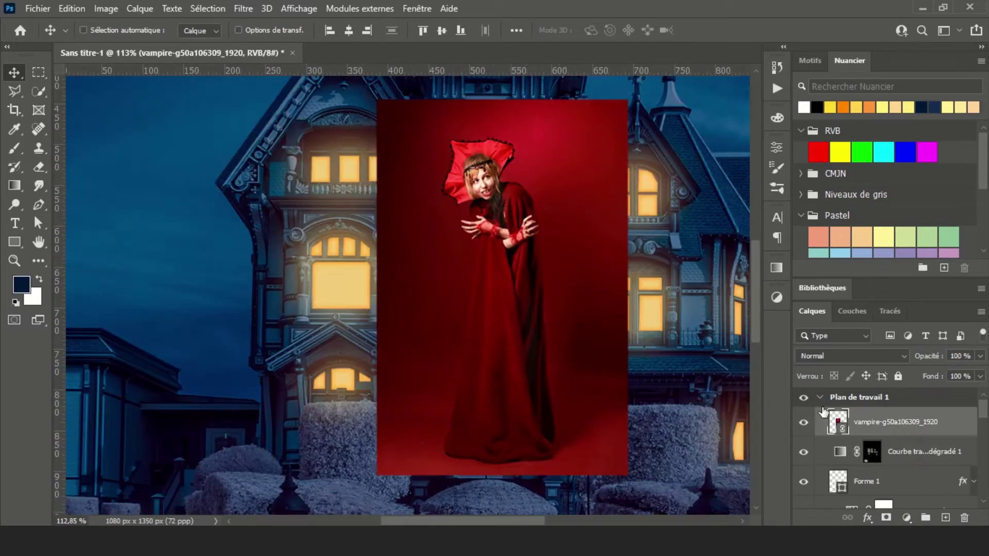
{"action": "left_click_drag", "start_coordinate": [629, 100], "coordinate": [523, 258]}
{"action": "key", "text": "ctrl+z"}
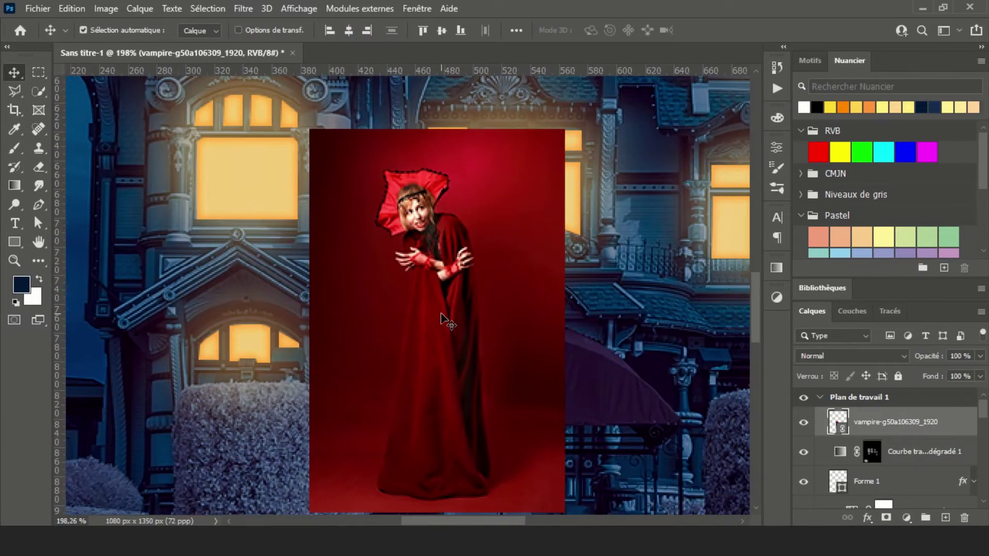
{"action": "key", "text": "ctrl+z"}
{"action": "scroll", "coordinate": [443, 318], "scroll_direction": "down", "scroll_amount": 2}
- Refine a Quick Selection around the vampire figure, then clear it to start over
{"action": "left_click", "coordinate": [42, 92]}
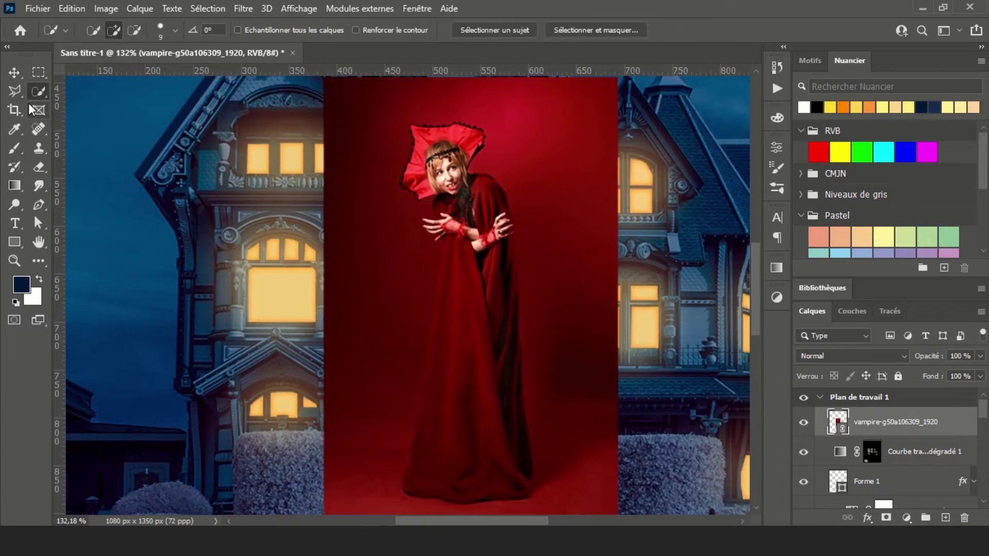
{"action": "left_click_drag", "start_coordinate": [491, 210], "coordinate": [578, 208]}
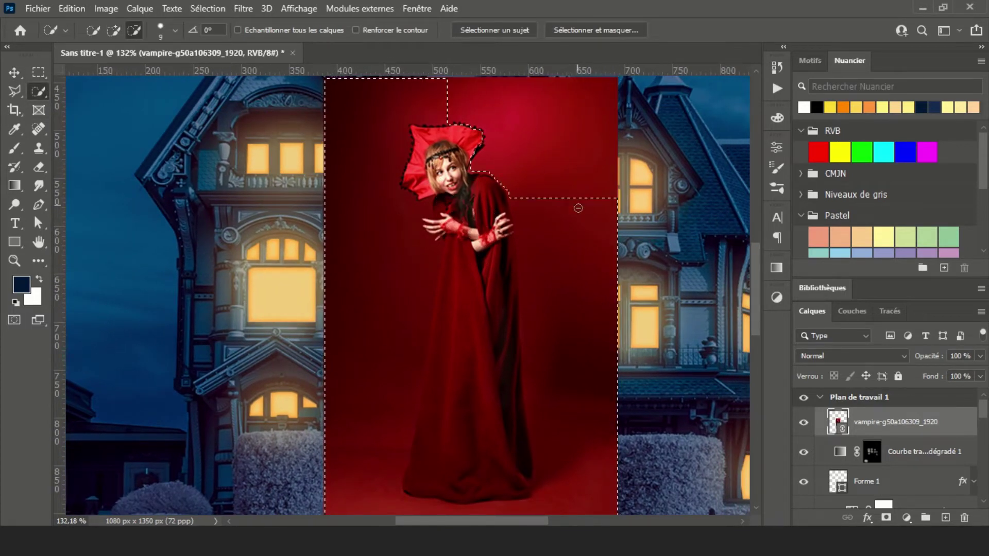
{"action": "left_click_drag", "start_coordinate": [433, 102], "coordinate": [375, 356]}
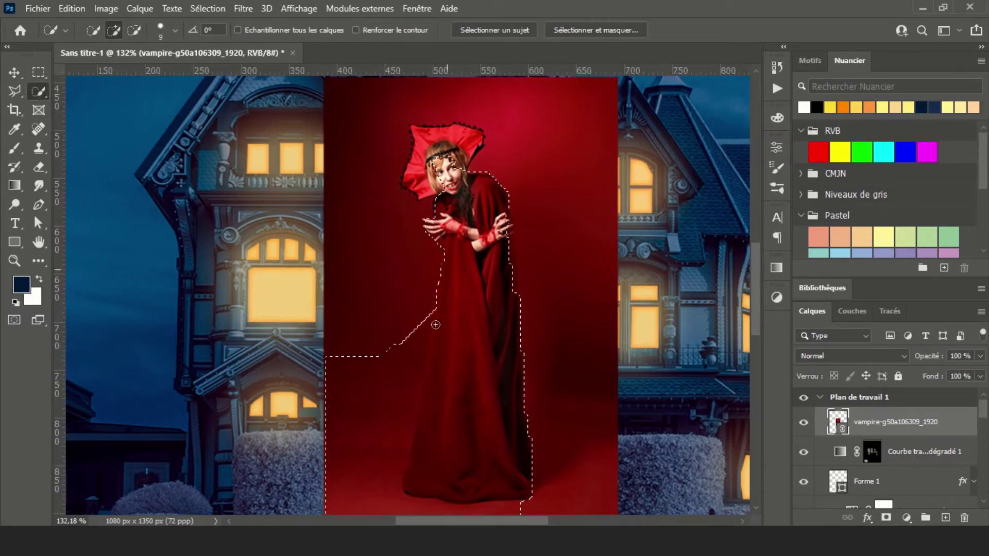
{"action": "left_click_drag", "start_coordinate": [435, 325], "coordinate": [373, 458]}
{"action": "scroll", "coordinate": [448, 179], "scroll_direction": "up", "scroll_amount": 2}
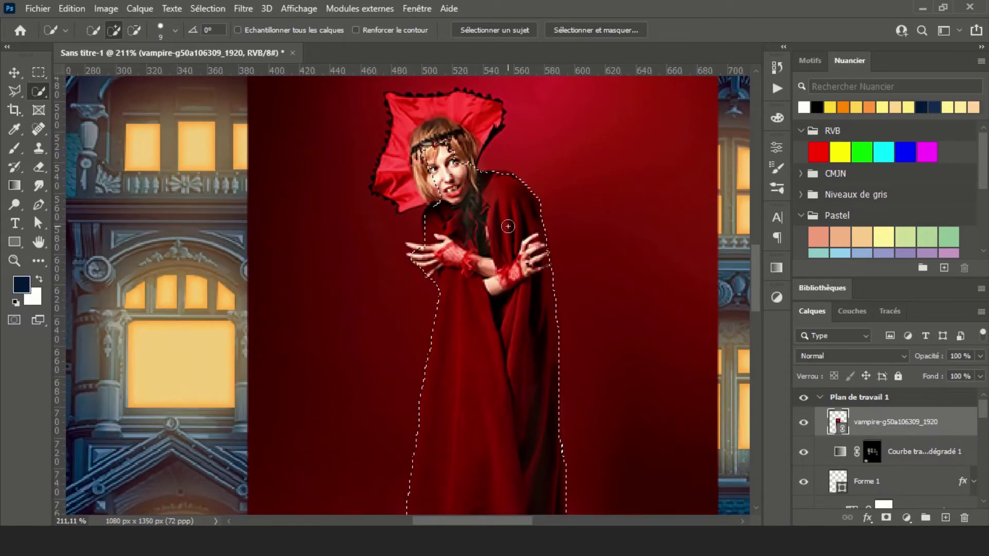
{"action": "scroll", "coordinate": [407, 257], "scroll_direction": "up", "scroll_amount": 2}
{"action": "mouse_move", "coordinate": [395, 253]}
{"action": "left_mouse_down"}
{"action": "mouse_move", "coordinate": [399, 198]}
{"action": "mouse_move", "coordinate": [493, 215]}
{"action": "left_mouse_up"}
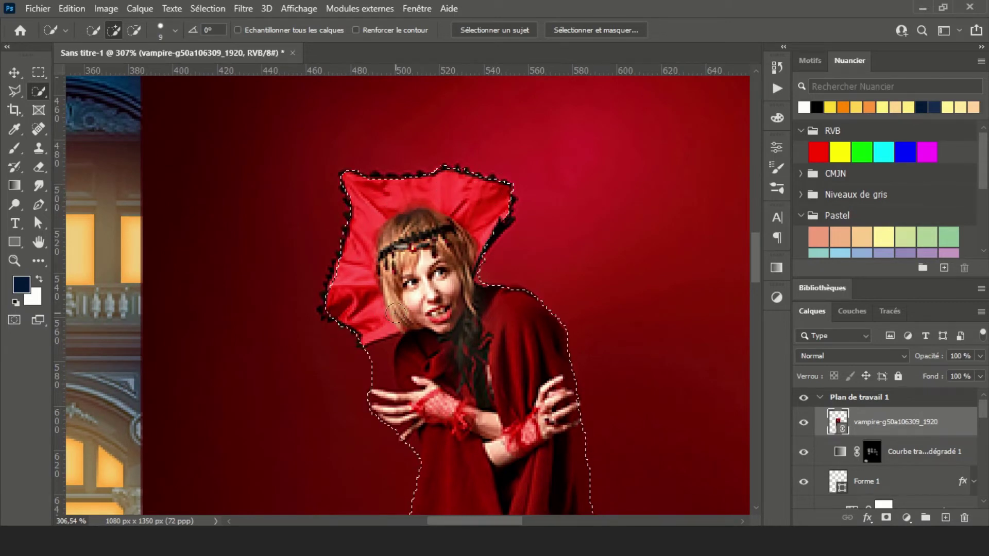
{"action": "key", "text": "ctrl+d"}
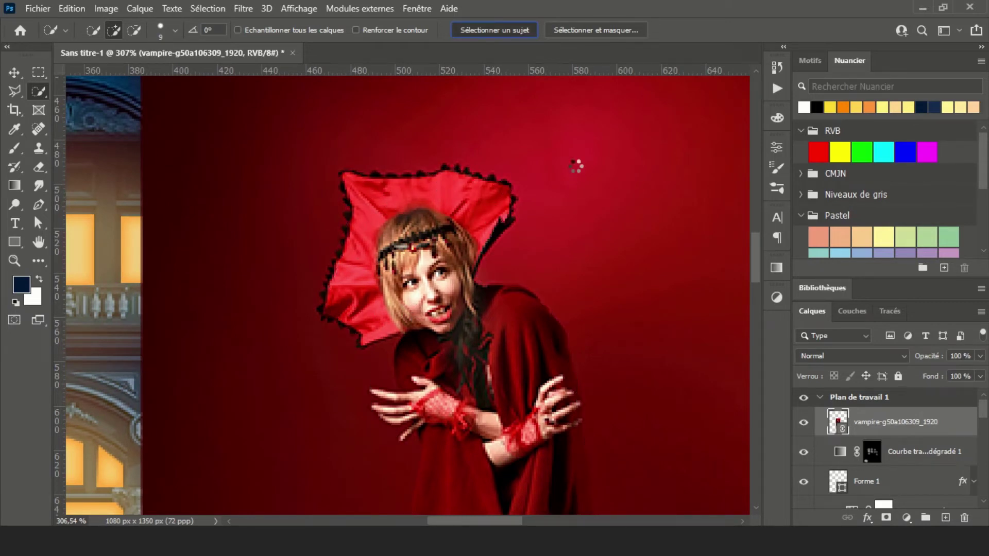
- Copy the selected vampire figure onto new layer Calque 3 with Calque par copier
{"action": "scroll", "coordinate": [633, 315], "scroll_direction": "down", "scroll_amount": 3}
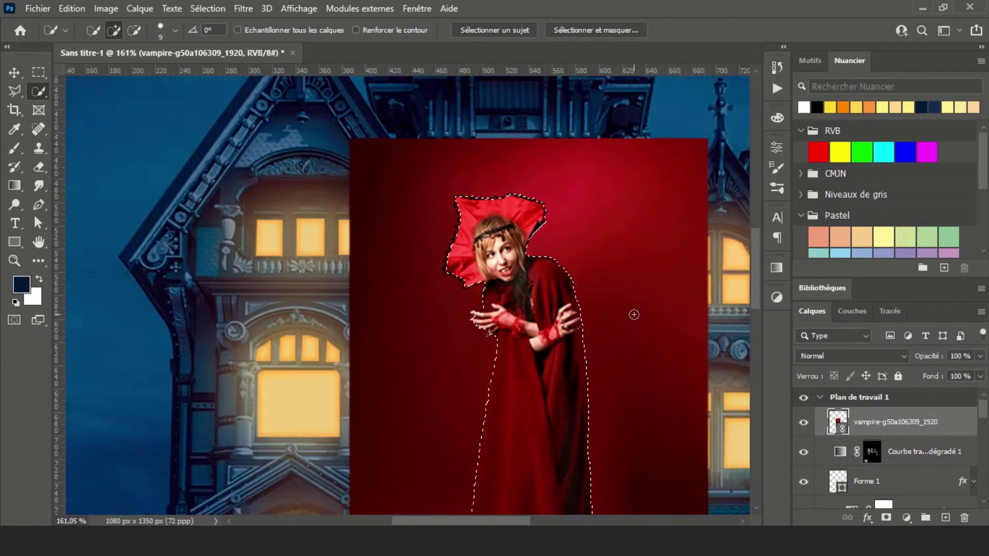
{"action": "left_click_drag", "start_coordinate": [634, 315], "coordinate": [576, 287]}
{"action": "right_click", "coordinate": [477, 319]}
{"action": "left_click", "coordinate": [579, 138]}
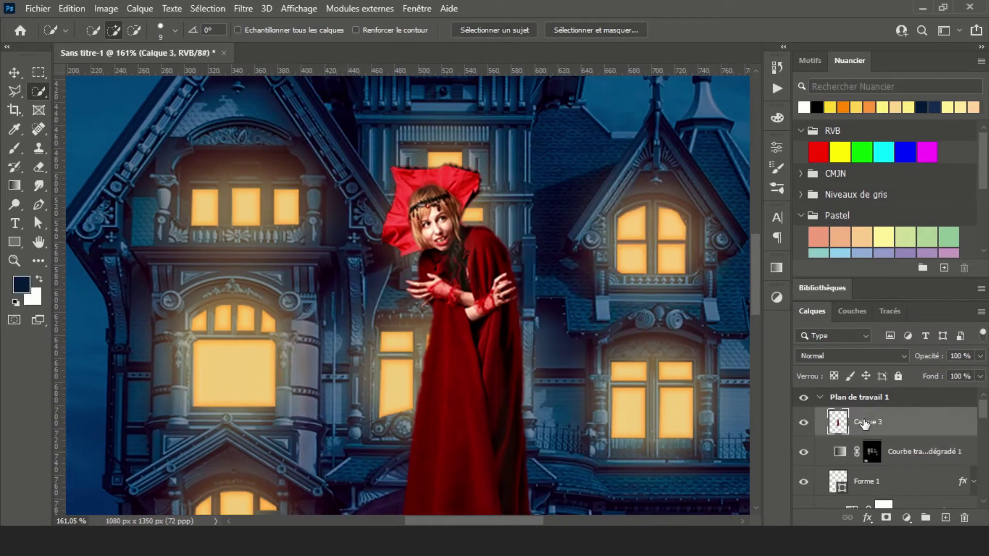
{"action": "type", "text": "vampire"}
- Darken the vampire into a black silhouette with Exposure set to -20
{"action": "left_click", "coordinate": [106, 8]}
{"action": "left_click", "coordinate": [309, 86]}
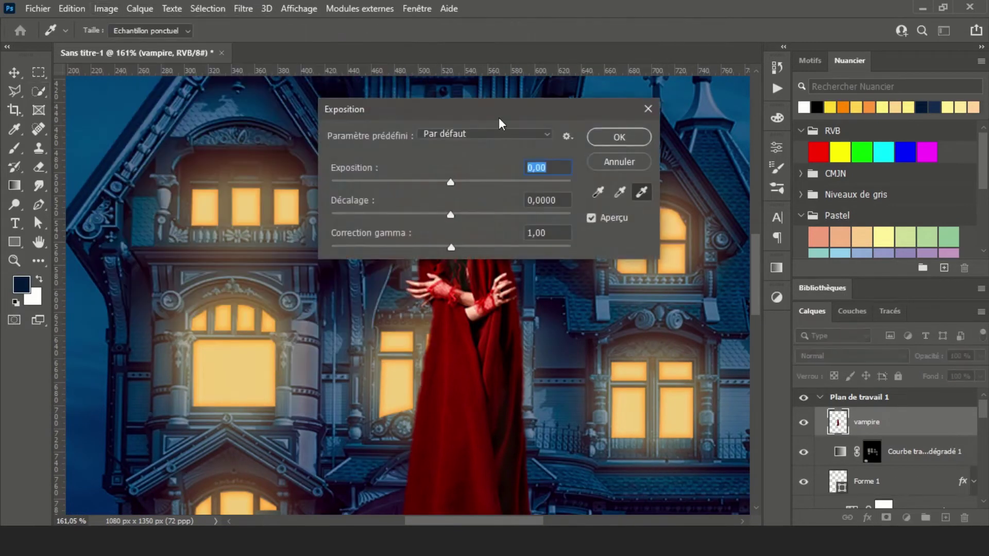
{"action": "left_click_drag", "start_coordinate": [498, 116], "coordinate": [822, 116]}
{"action": "type", "text": "-0,12-20"}
{"action": "key", "text": "Return"}
- Scale the silhouette down and place it inside the arched window
{"action": "key", "text": "ctrl+t"}
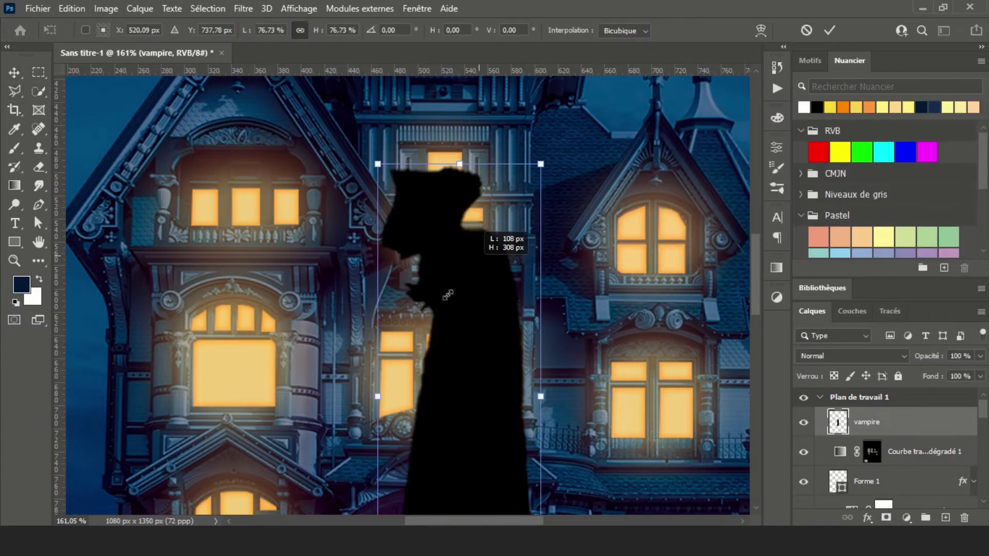
{"action": "left_click_drag", "start_coordinate": [542, 162], "coordinate": [458, 401]}
{"action": "left_click_drag", "start_coordinate": [412, 453], "coordinate": [242, 334]}
{"action": "left_click_drag", "start_coordinate": [280, 280], "coordinate": [244, 356]}
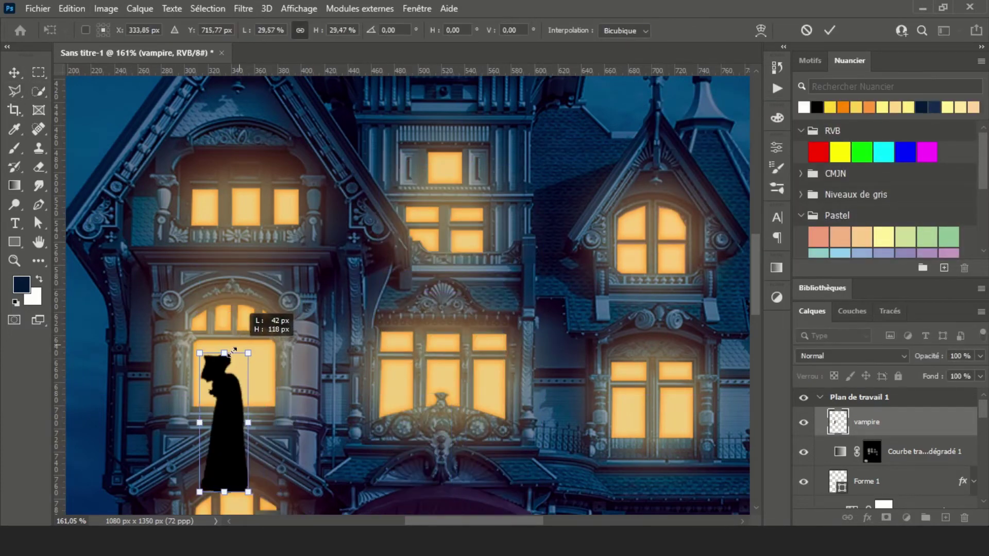
{"action": "left_click_drag", "start_coordinate": [237, 406], "coordinate": [238, 409]}
{"action": "key", "text": "Return"}
- Zoom in and slightly enlarge and shift the silhouette right within the window
{"action": "scroll", "coordinate": [452, 304], "scroll_direction": "down", "scroll_amount": 5}
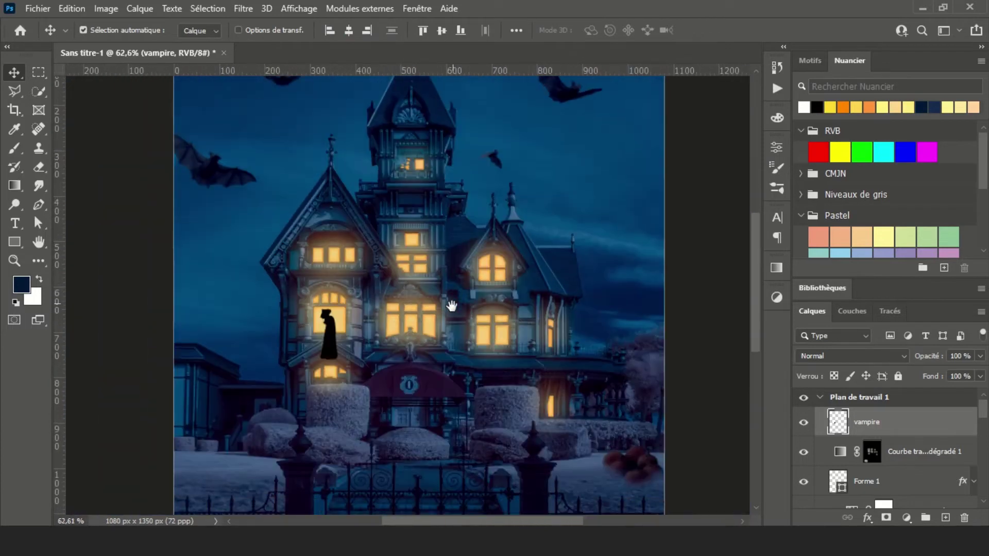
{"action": "left_click_drag", "start_coordinate": [470, 246], "coordinate": [487, 337]}
{"action": "scroll", "coordinate": [368, 336], "scroll_direction": "up", "scroll_amount": 7}
{"action": "key", "text": "ctrl+t"}
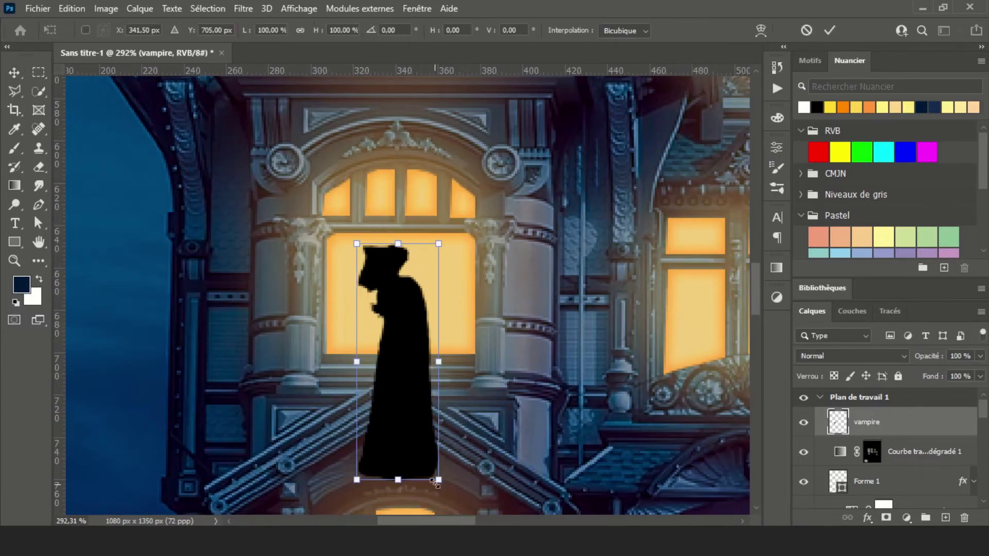
{"action": "left_click_drag", "start_coordinate": [432, 477], "coordinate": [415, 446]}
{"action": "left_click_drag", "start_coordinate": [396, 361], "coordinate": [409, 367]}
{"action": "key", "text": "Return"}
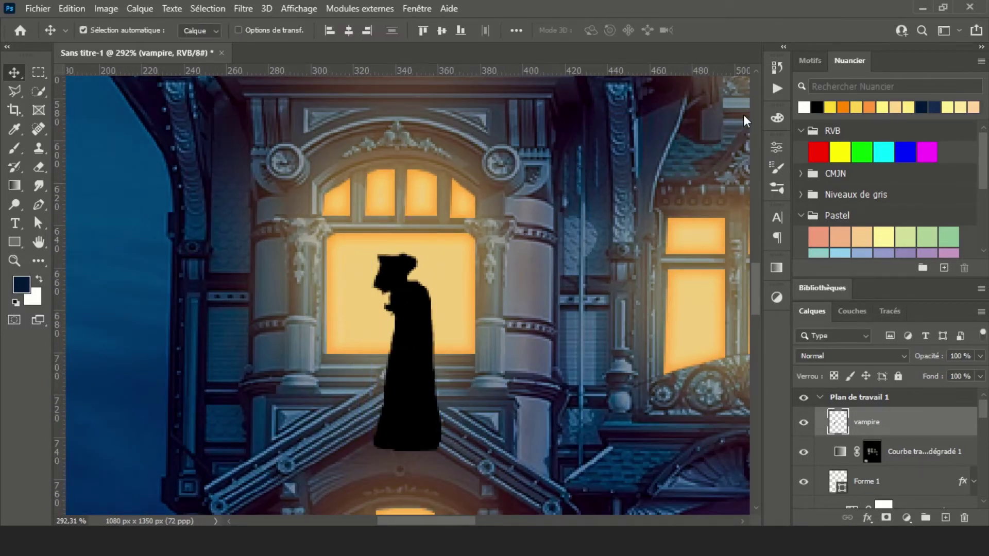
- Erase the part of the silhouette below the window sill
{"action": "key", "text": "e"}
{"action": "left_click_drag", "start_coordinate": [378, 405], "coordinate": [433, 412]}
{"action": "scroll", "coordinate": [412, 402], "scroll_direction": "down", "scroll_amount": 2}
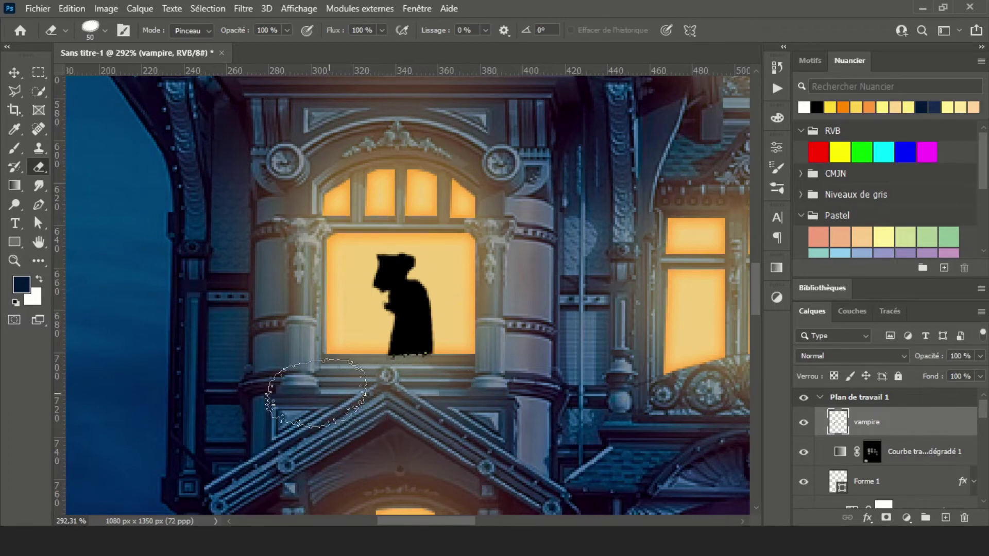
{"action": "key", "text": "v"}
{"action": "scroll", "coordinate": [455, 343], "scroll_direction": "down", "scroll_amount": 2}
{"action": "scroll", "coordinate": [455, 339], "scroll_direction": "down", "scroll_amount": 3}
{"action": "scroll", "coordinate": [432, 286], "scroll_direction": "up", "scroll_amount": 1}
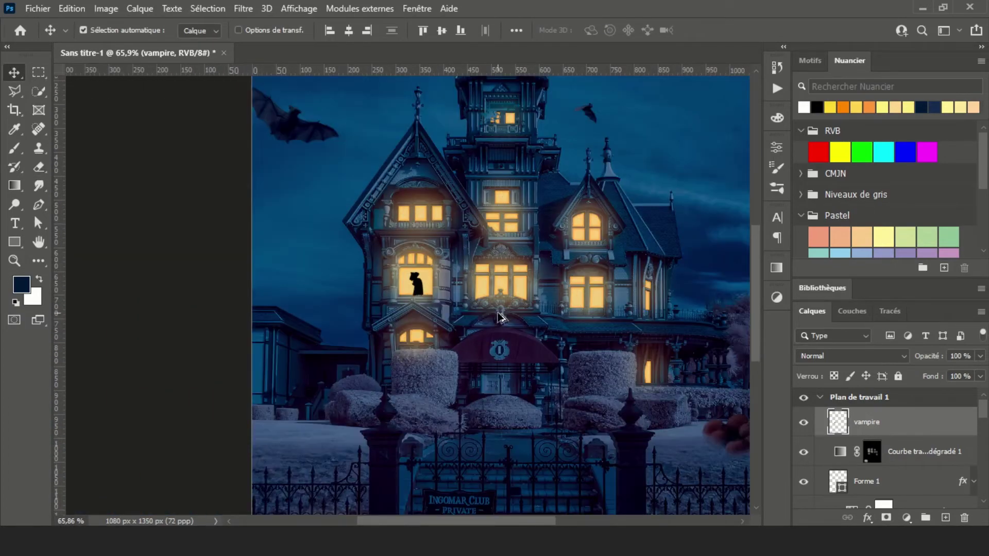
{"action": "scroll", "coordinate": [416, 284], "scroll_direction": "up", "scroll_amount": 5}
{"action": "scroll", "coordinate": [416, 284], "scroll_direction": "up", "scroll_amount": 2}
- Switch the eraser to a hard round brush preset
{"action": "key", "text": "e"}
{"action": "left_click", "coordinate": [93, 29]}
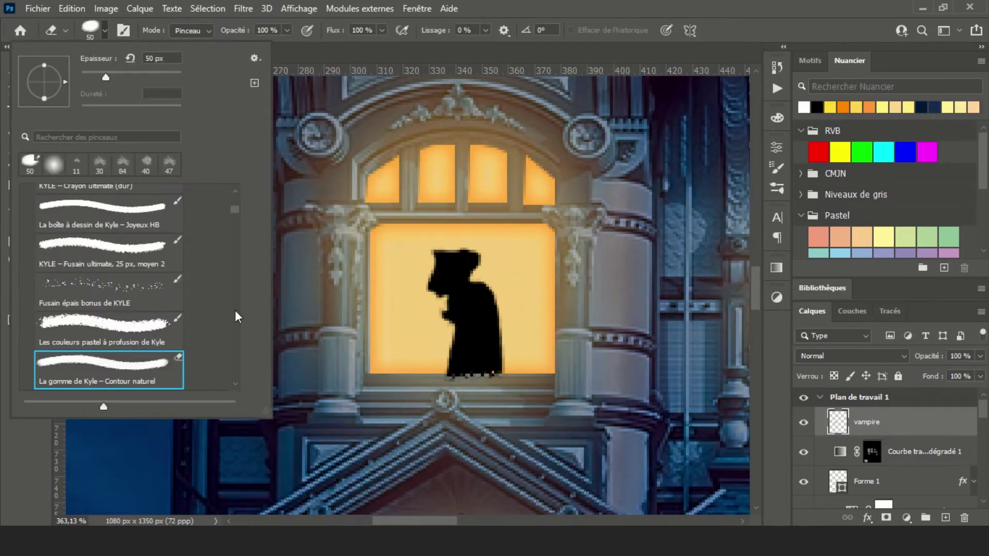
{"action": "scroll", "coordinate": [237, 316], "scroll_direction": "up", "scroll_amount": 5}
{"action": "left_click", "coordinate": [160, 260]}
- Nudge the silhouette about 10 px to the right
{"action": "key", "text": "Return"}
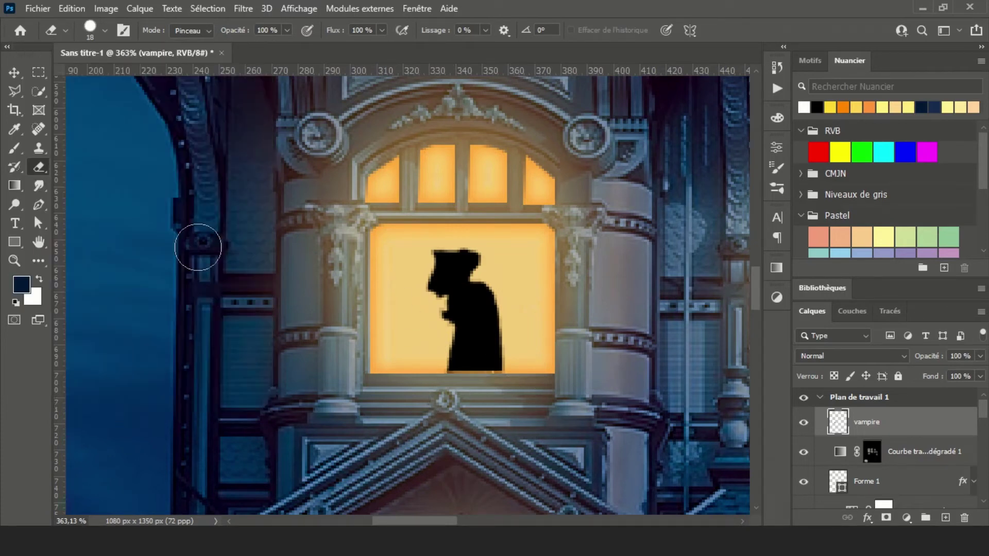
{"action": "key", "text": "v"}
{"action": "left_click_drag", "start_coordinate": [502, 333], "coordinate": [526, 337]}
- Add a Levels adjustment clipped to the vampire silhouette
{"action": "left_click", "coordinate": [856, 315]}
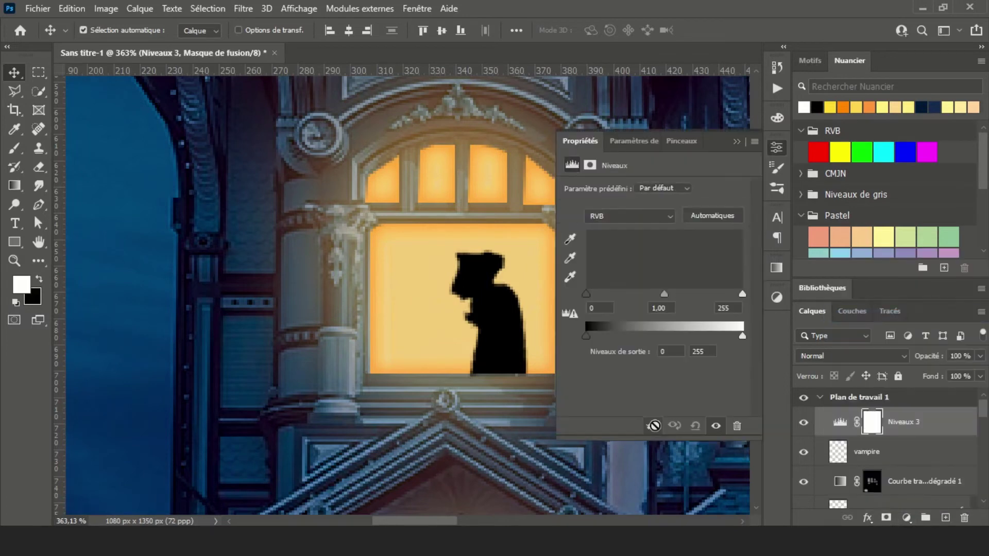
{"action": "left_click", "coordinate": [736, 141]}
{"action": "scroll", "coordinate": [664, 319], "scroll_direction": "down", "scroll_amount": 5}
{"action": "scroll", "coordinate": [664, 319], "scroll_direction": "down", "scroll_amount": 5}
{"action": "scroll", "coordinate": [506, 236], "scroll_direction": "up", "scroll_amount": 1}
- Add a Hue/Saturation adjustment to the silhouette and shift its hue
{"action": "left_click", "coordinate": [870, 452]}
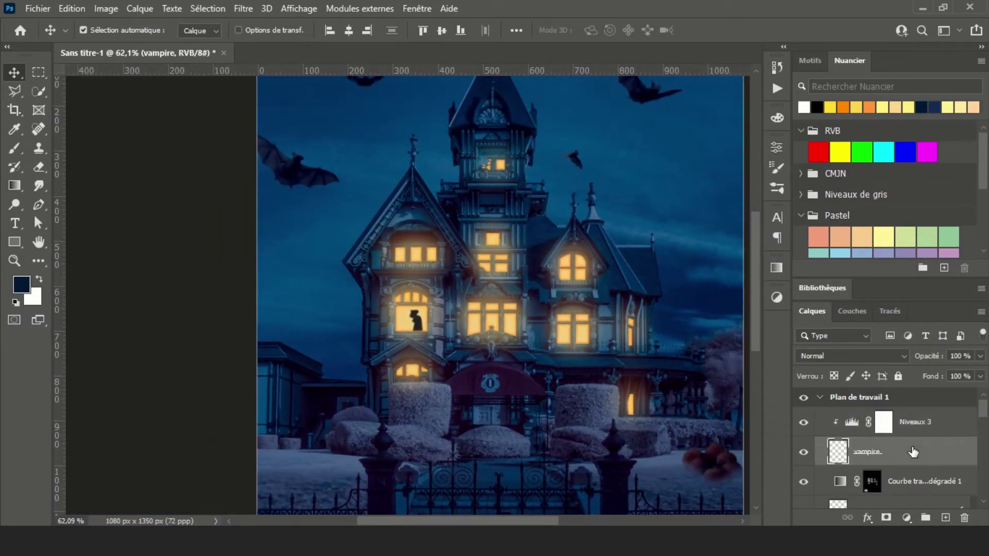
{"action": "left_click", "coordinate": [907, 518]}
{"action": "left_click", "coordinate": [875, 381]}
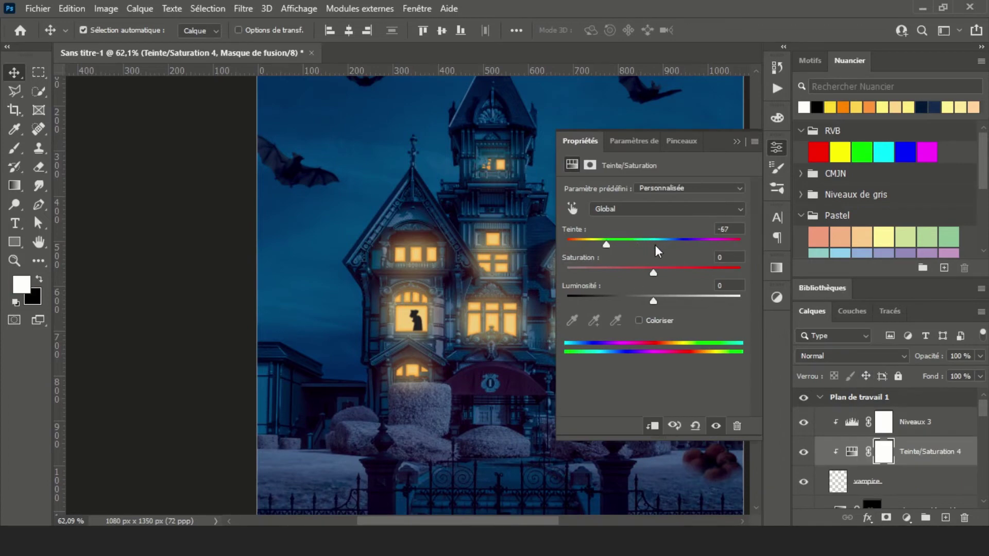
{"action": "scroll", "coordinate": [422, 306], "scroll_direction": "up", "scroll_amount": 8}
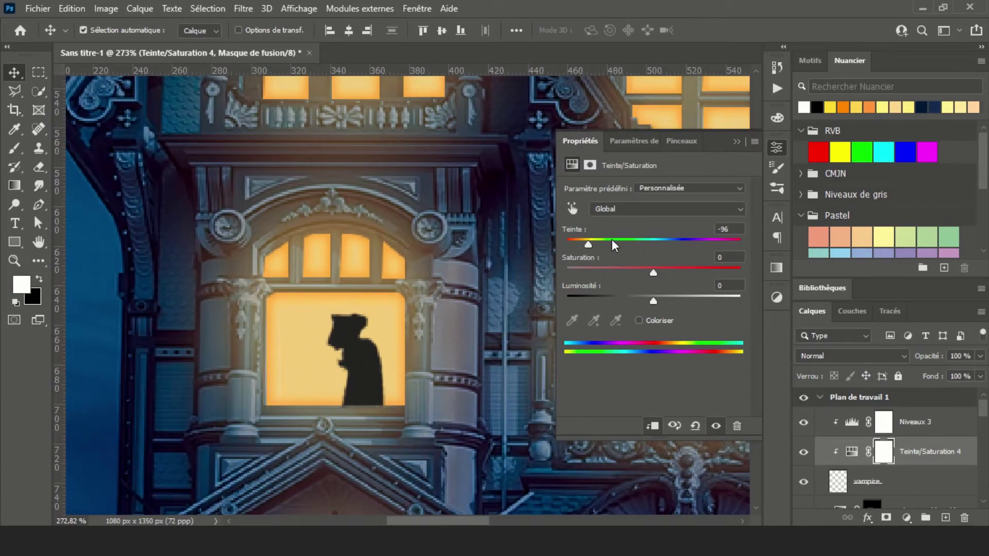
{"action": "left_click_drag", "start_coordinate": [612, 244], "coordinate": [761, 223]}
- Add a Colour Balance adjustment to the silhouette and choose its tonal range
{"action": "left_click", "coordinate": [916, 481]}
{"action": "left_click", "coordinate": [907, 517]}
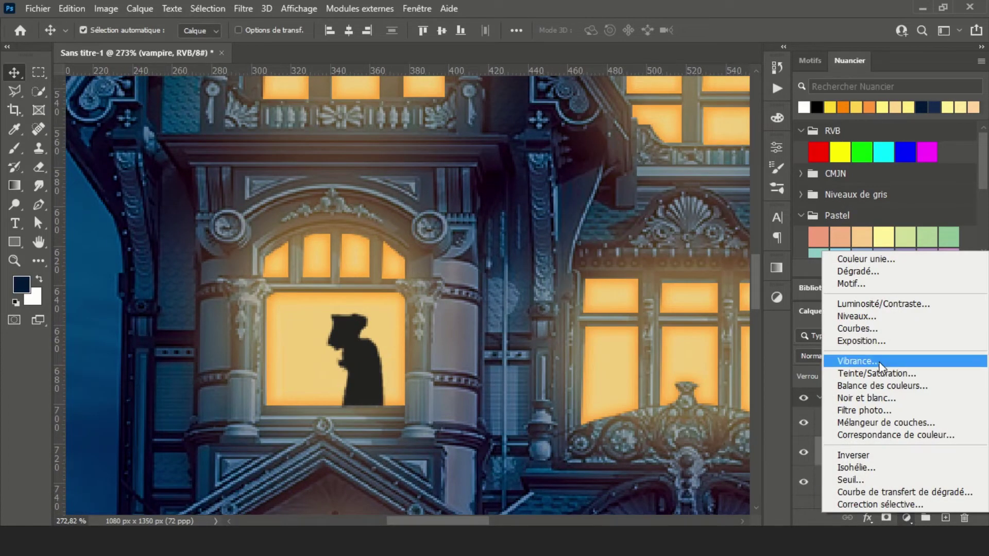
{"action": "left_click", "coordinate": [891, 386]}
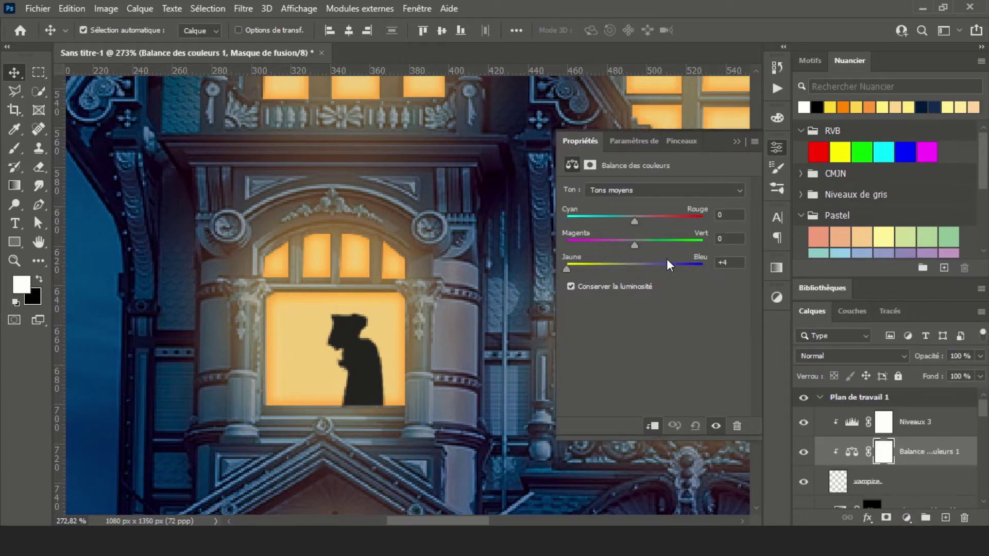
{"action": "left_click", "coordinate": [664, 190]}
{"action": "left_click", "coordinate": [705, 225]}
- Add a Gradient Map adjustment to the vampire silhouette
{"action": "left_click", "coordinate": [917, 481]}
{"action": "left_click", "coordinate": [907, 517]}
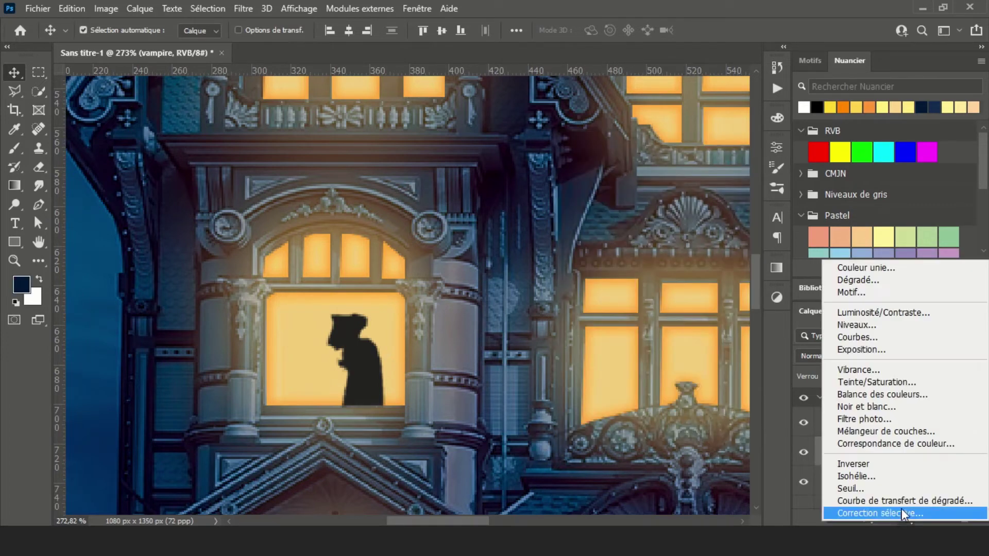
{"action": "left_click", "coordinate": [902, 501]}
{"action": "left_click", "coordinate": [850, 412]}
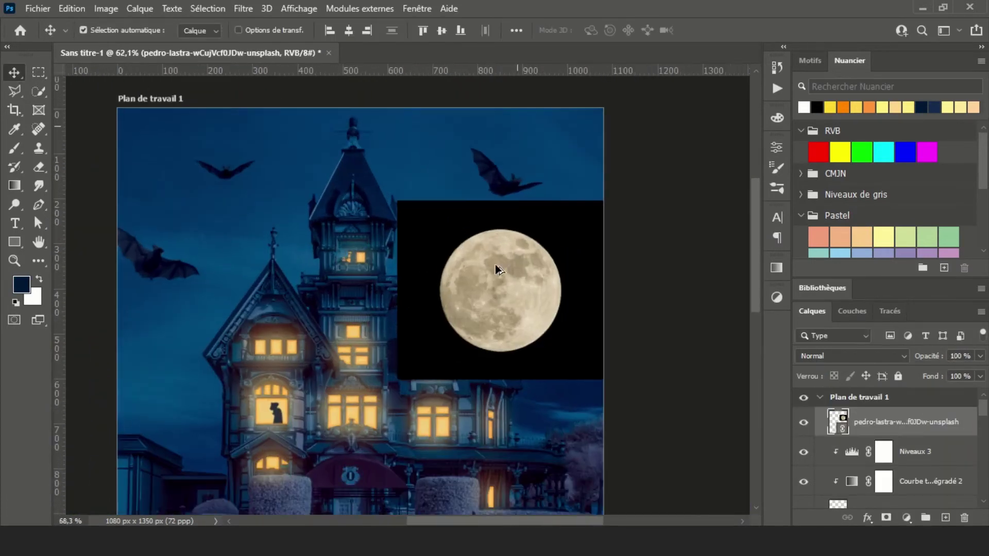
- Copy the moon to its own layer with an elliptical selection and shrink it into the sky
{"action": "left_click", "coordinate": [39, 72]}
{"action": "left_click", "coordinate": [78, 103]}
{"action": "left_click_drag", "start_coordinate": [437, 135], "coordinate": [568, 280]}
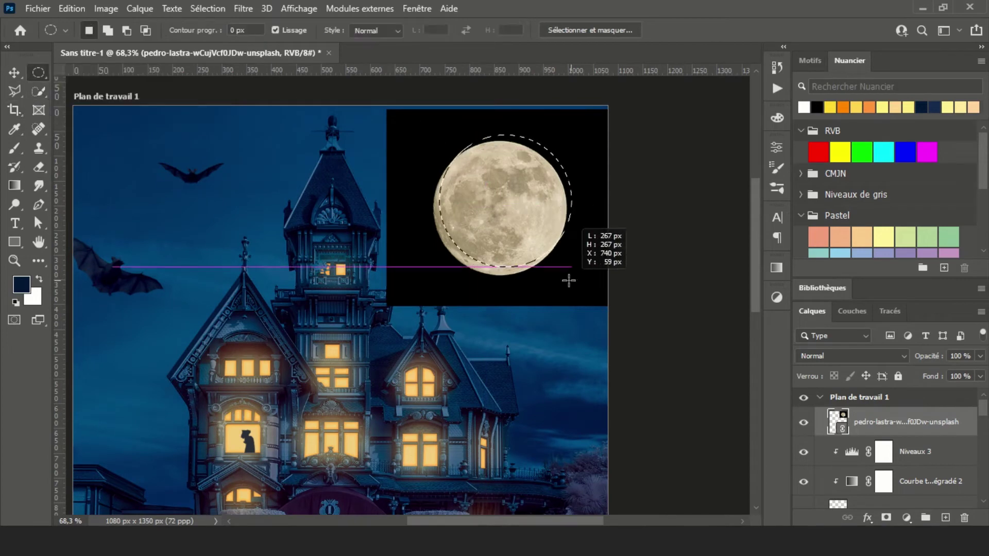
{"action": "key", "text": "ctrl+j"}
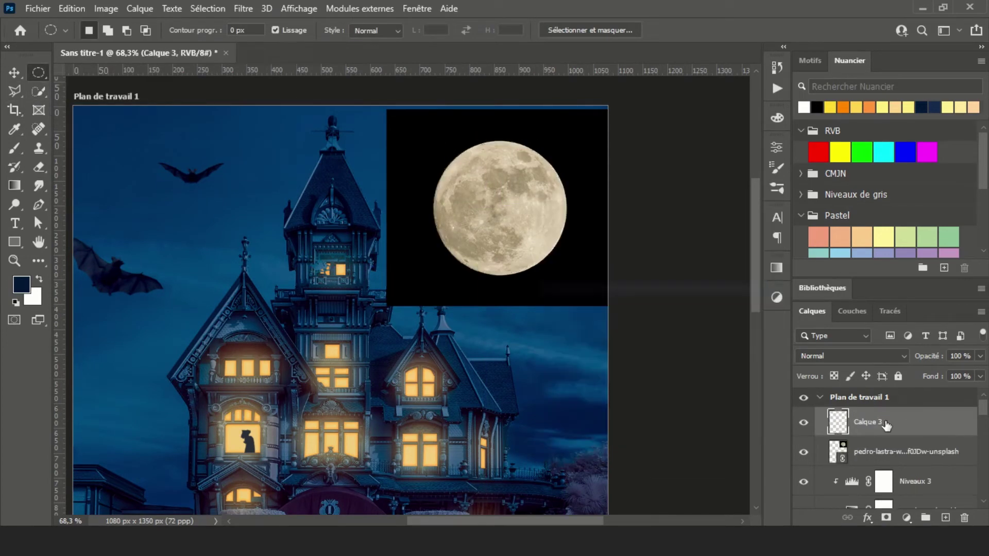
{"action": "key", "text": "ctrl+t"}
{"action": "left_click_drag", "start_coordinate": [433, 278], "coordinate": [470, 239]}
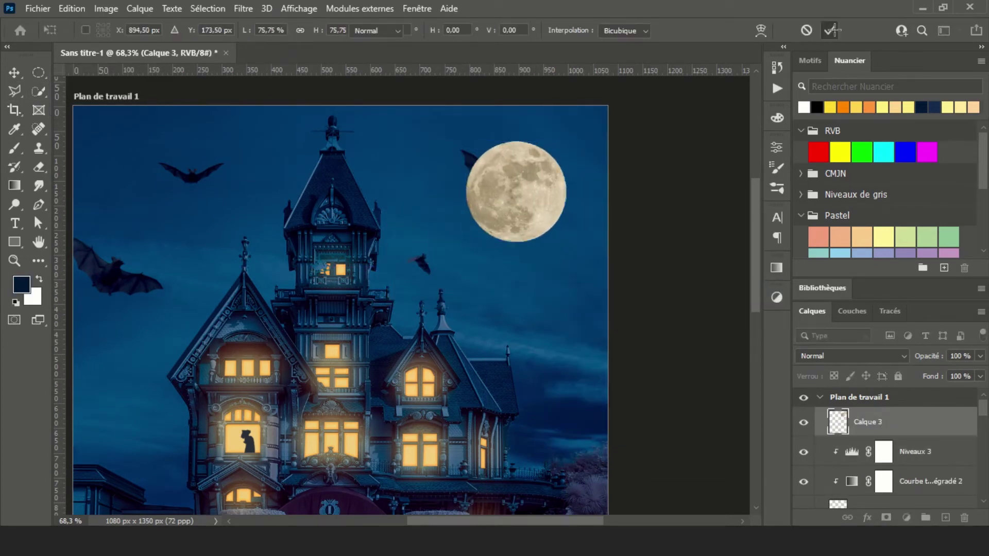
- Commit the moon's placement and move its layer behind the bats group
{"action": "key", "text": "Return"}
{"action": "scroll", "coordinate": [470, 239], "scroll_direction": "down", "scroll_amount": 2}
{"action": "mouse_move", "coordinate": [875, 422]}
{"action": "left_mouse_down"}
{"action": "mouse_move", "coordinate": [920, 510]}
{"action": "mouse_move", "coordinate": [901, 479]}
{"action": "left_mouse_up"}
{"action": "left_click", "coordinate": [803, 407]}
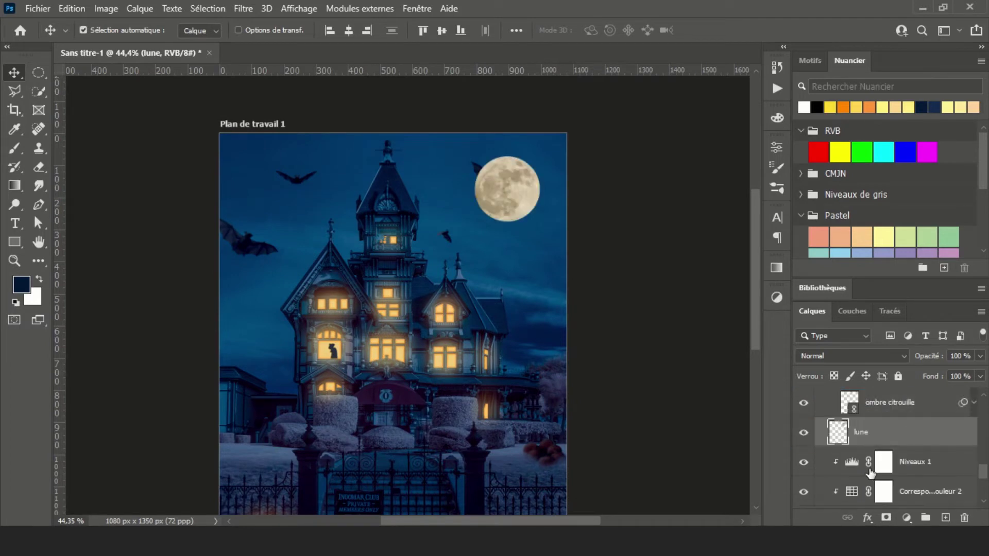
{"action": "key", "text": "ctrl+bracketleft"}
{"action": "key", "text": "ctrl+bracketleft"}
{"action": "key", "text": "ctrl+bracketleft"}
{"action": "scroll", "coordinate": [511, 342], "scroll_direction": "down", "scroll_amount": 1}
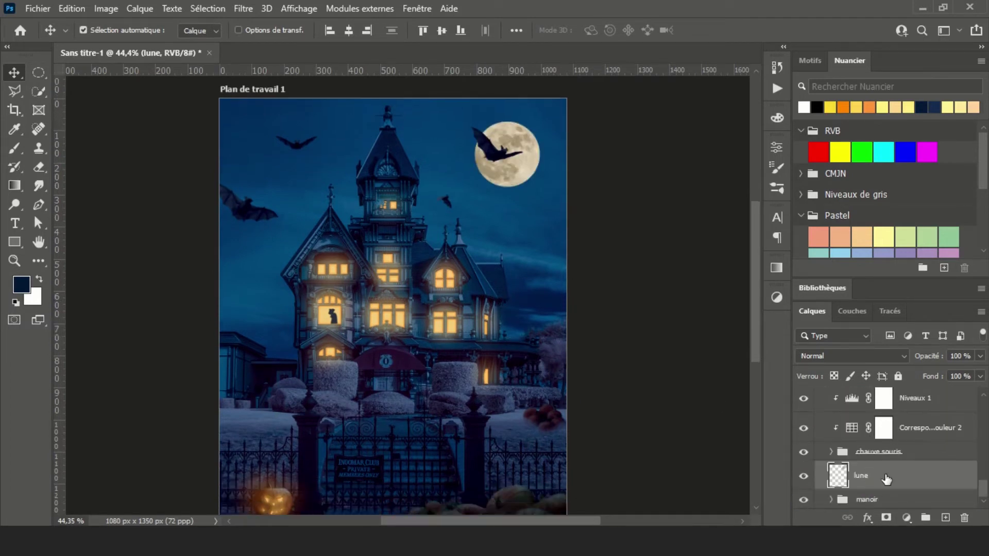
- Add Levels to the moon, try a colourised Hue/Saturation, then delete it
{"action": "left_click", "coordinate": [906, 517]}
{"action": "left_click", "coordinate": [829, 324]}
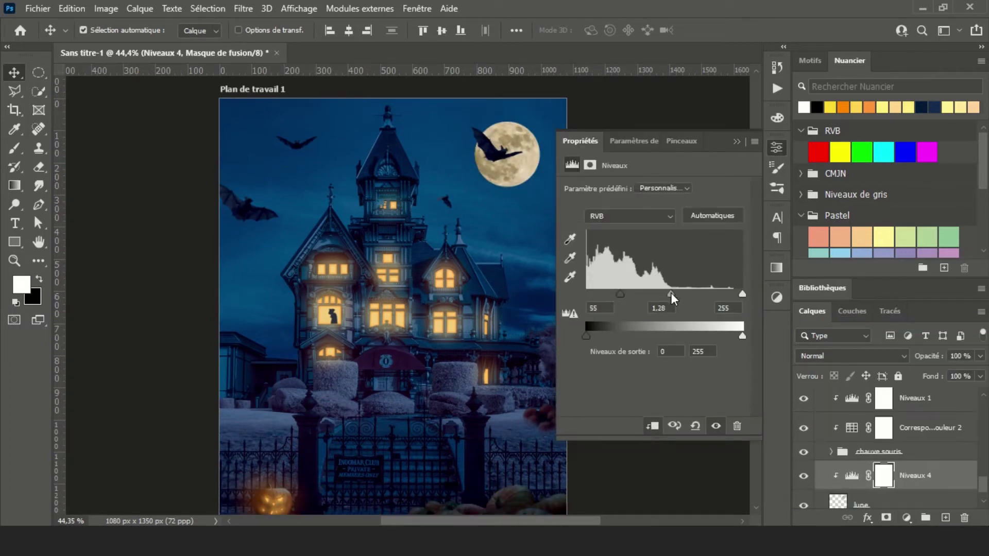
{"action": "left_click", "coordinate": [735, 143]}
{"action": "left_click", "coordinate": [906, 518]}
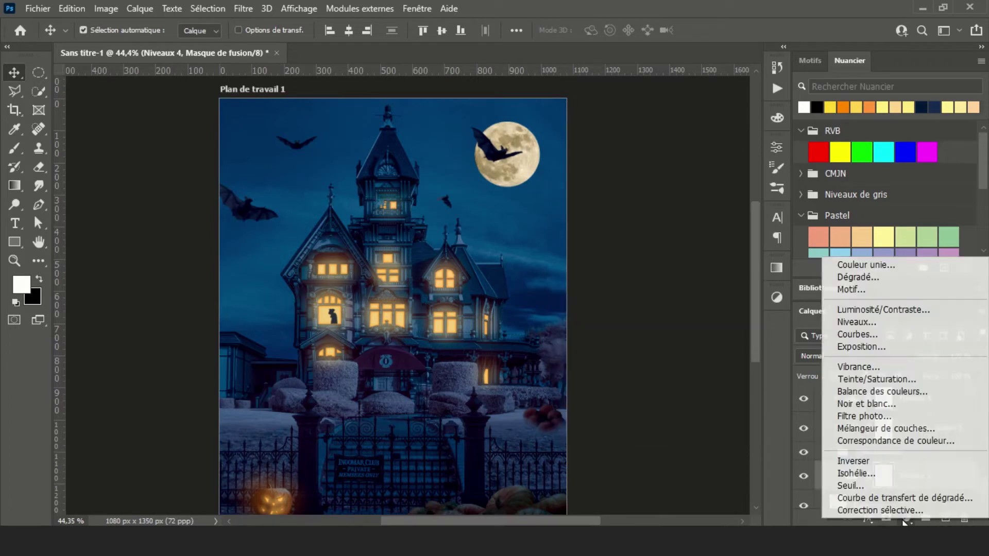
{"action": "left_click", "coordinate": [865, 380]}
{"action": "mouse_move", "coordinate": [596, 246]}
{"action": "left_mouse_down"}
{"action": "mouse_move", "coordinate": [676, 243]}
{"action": "mouse_move", "coordinate": [661, 243]}
{"action": "mouse_move", "coordinate": [664, 272]}
{"action": "mouse_move", "coordinate": [619, 272]}
{"action": "left_mouse_up"}
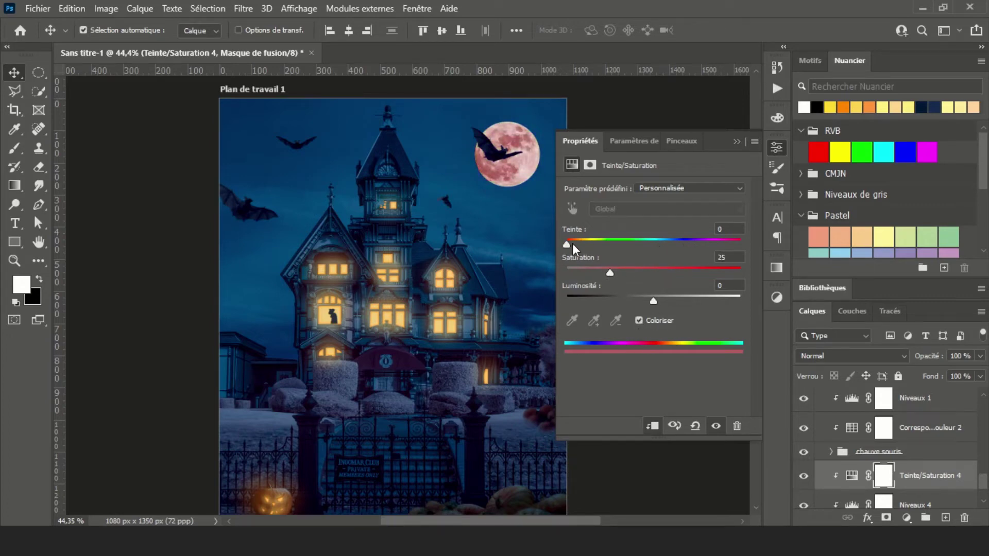
{"action": "left_click_drag", "start_coordinate": [581, 244], "coordinate": [705, 244]}
{"action": "left_click", "coordinate": [736, 426]}
- Add a Gradient Map to the moon with a bright orange first colour stop
{"action": "left_click", "coordinate": [906, 517]}
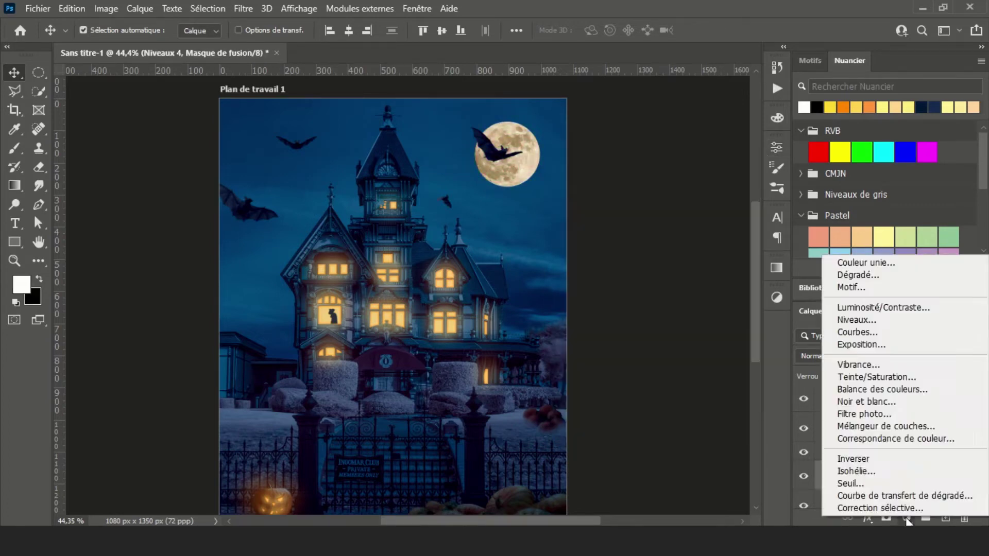
{"action": "left_click", "coordinate": [904, 495]}
{"action": "left_click", "coordinate": [640, 194]}
{"action": "left_click", "coordinate": [331, 331]}
{"action": "left_click", "coordinate": [389, 392]}
{"action": "left_click", "coordinate": [751, 205]}
{"action": "left_click", "coordinate": [771, 373]}
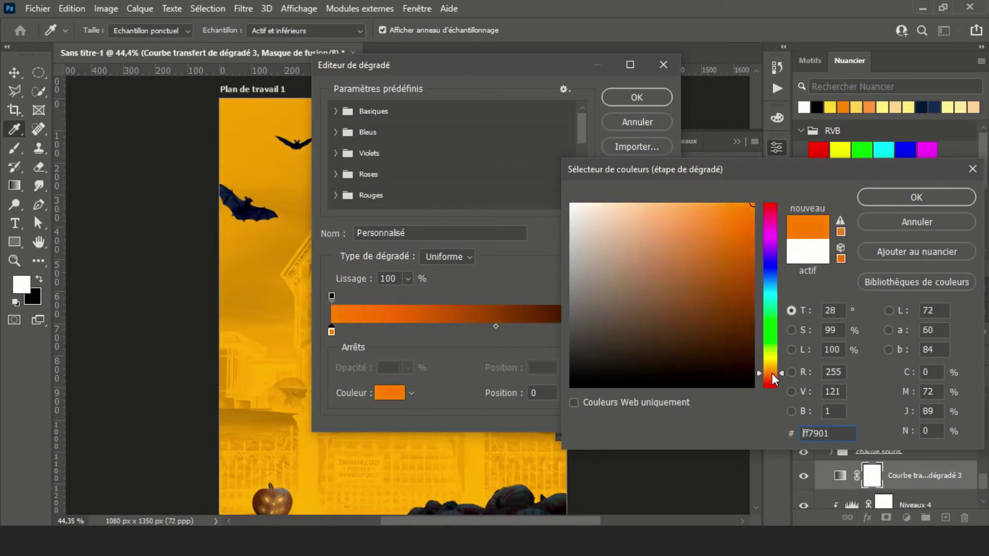
{"action": "key", "text": "Return"}
{"action": "key", "text": "Return"}
{"action": "key", "text": "v"}
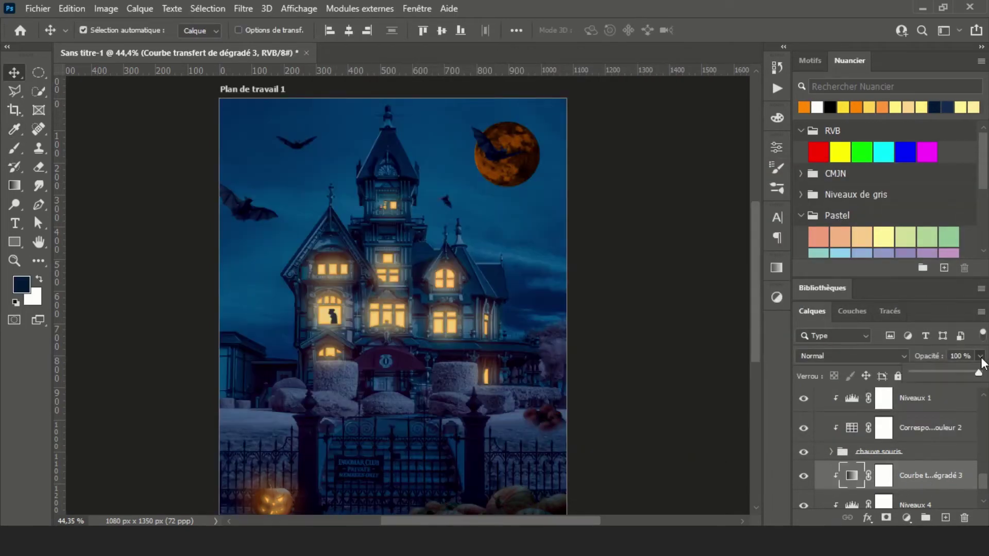
- Blend the orange gradient map as Overlay at 51% opacity
{"action": "left_click_drag", "start_coordinate": [969, 375], "coordinate": [981, 375]}
{"action": "left_click", "coordinate": [850, 356]}
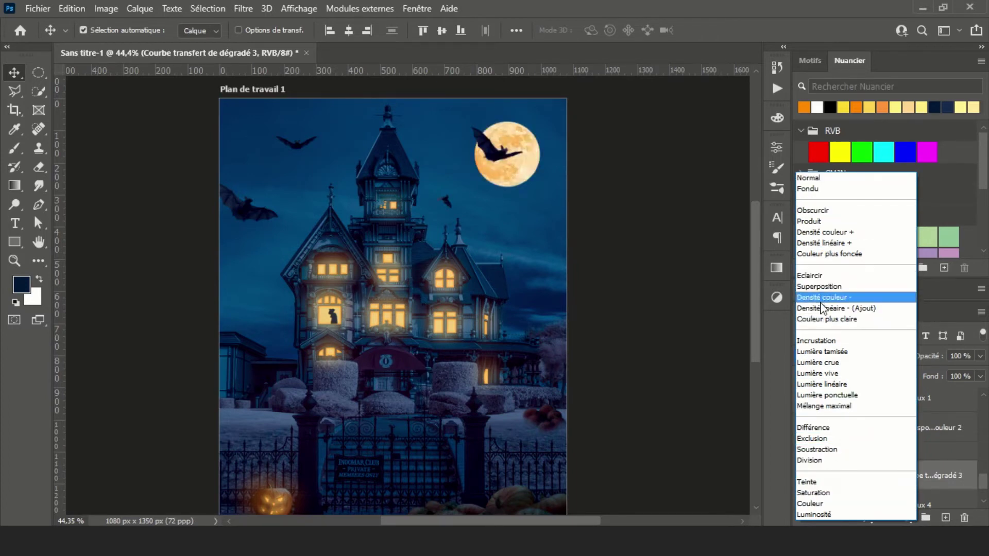
{"action": "left_click", "coordinate": [830, 287]}
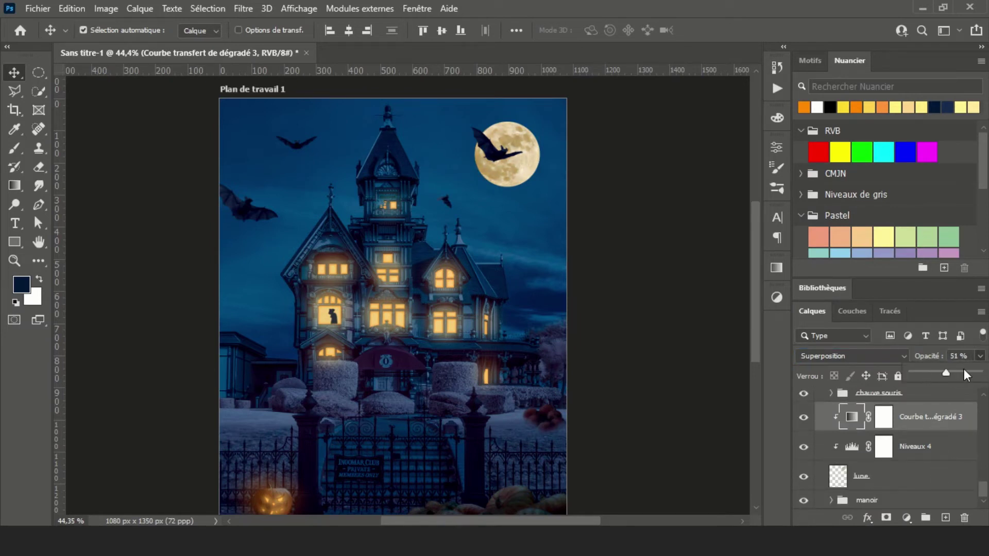
{"action": "left_click", "coordinate": [916, 448]}
{"action": "left_click", "coordinate": [900, 478]}
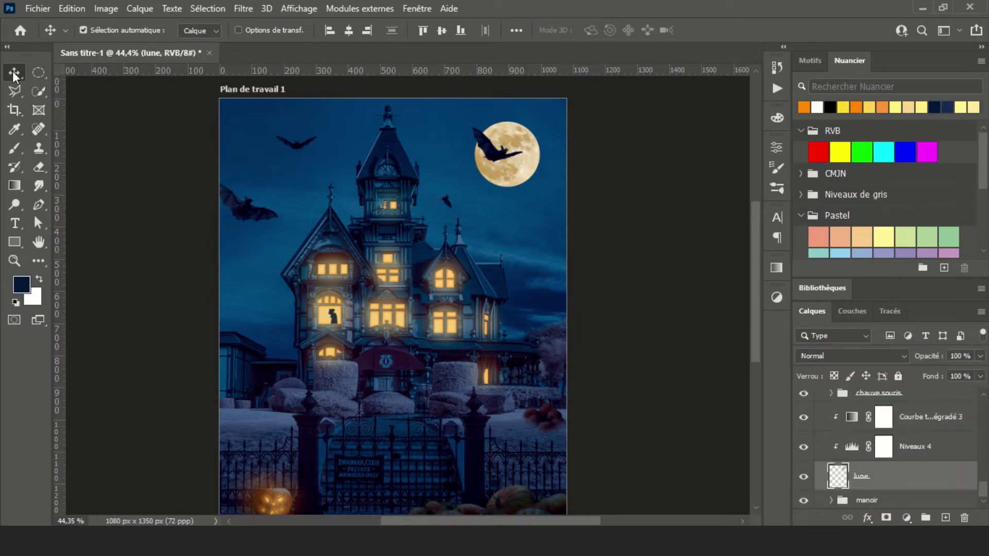
- Rename the new empty layer to brume
{"action": "scroll", "coordinate": [885, 448], "scroll_direction": "up", "scroll_amount": 5}
{"action": "left_click", "coordinate": [922, 427]}
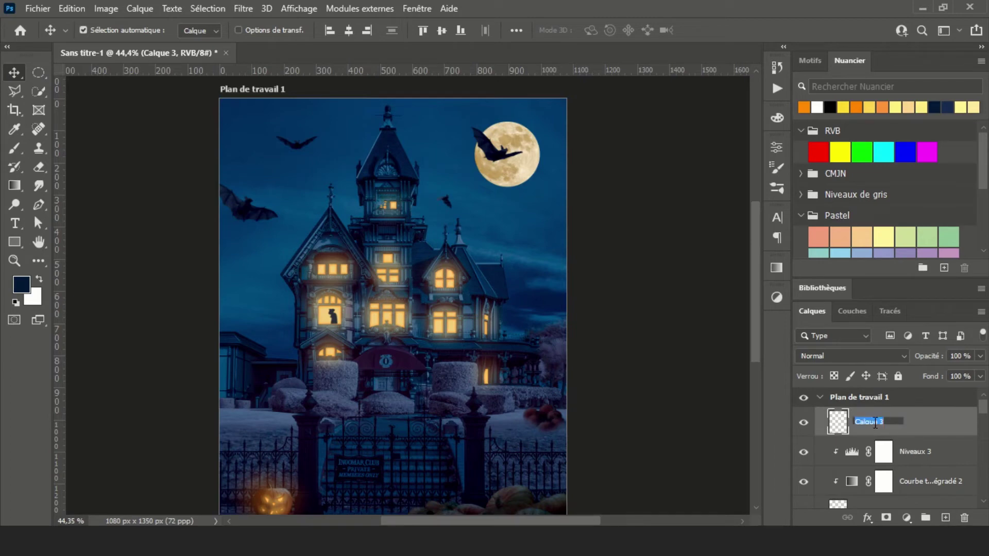
{"action": "type", "text": "brume"}
{"action": "key", "text": "Return"}
- Pick a grainy brush preset from the brush list
{"action": "key", "text": "b"}
{"action": "left_click", "coordinate": [104, 30]}
{"action": "scroll", "coordinate": [144, 265], "scroll_direction": "down", "scroll_amount": 10}
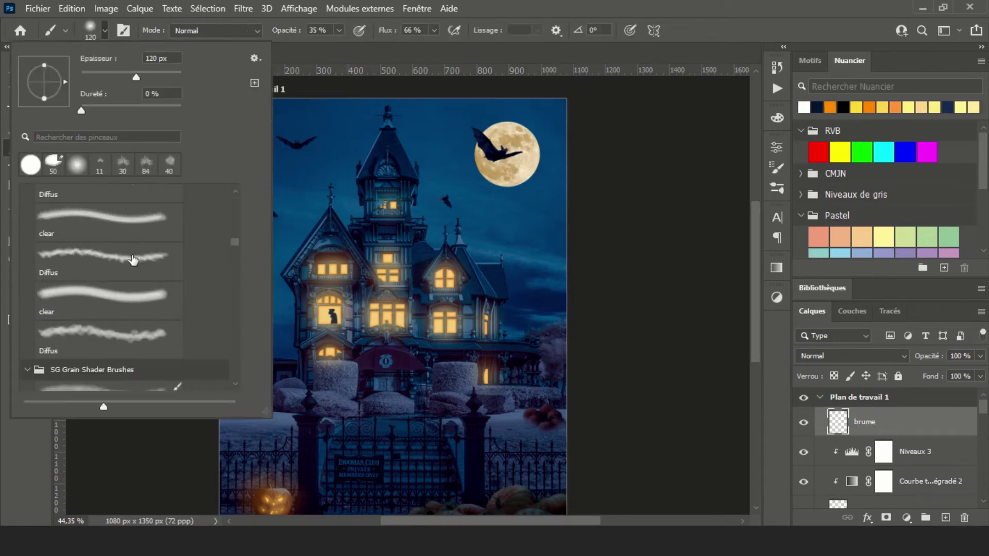
{"action": "scroll", "coordinate": [143, 264], "scroll_direction": "down", "scroll_amount": 5}
{"action": "key", "text": "Return"}
{"action": "scroll", "coordinate": [705, 273], "scroll_direction": "up", "scroll_amount": 2}
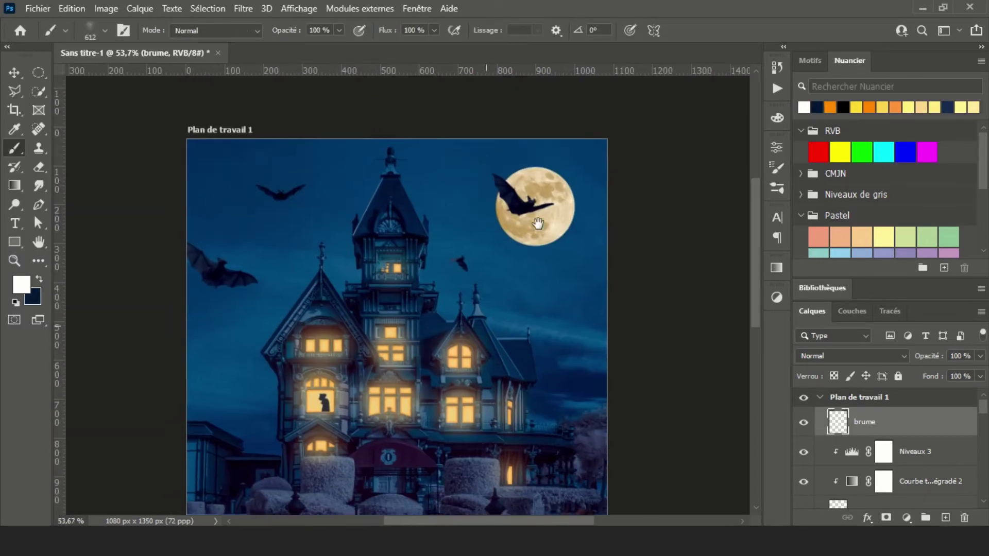
{"action": "left_click", "coordinate": [104, 30]}
{"action": "double_click", "coordinate": [142, 304]}
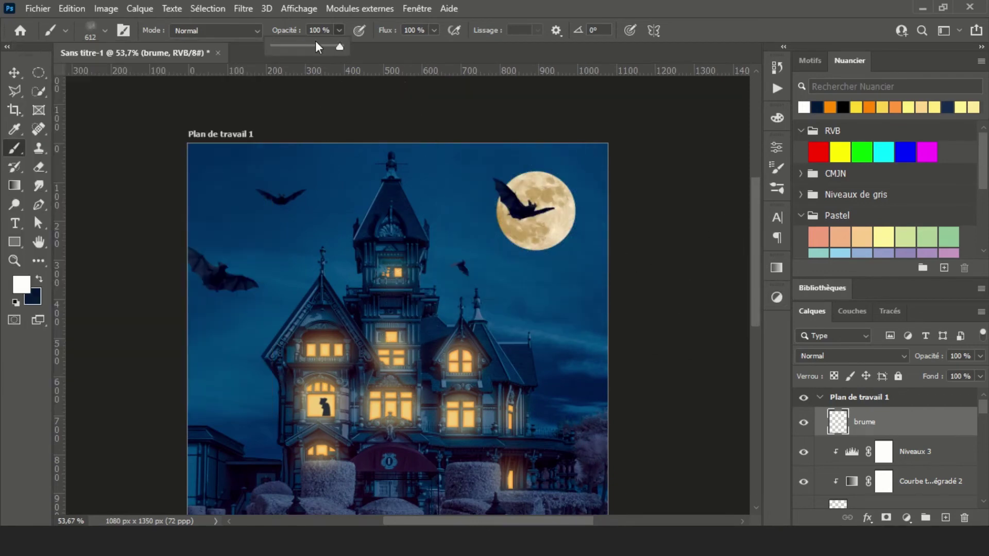
- Paint grainy mist over the sky at 39% opacity, then undo it
{"action": "key", "text": "3"}
{"action": "key", "text": "9"}
{"action": "scroll", "coordinate": [665, 204], "scroll_direction": "down", "scroll_amount": 1}
{"action": "left_click_drag", "start_coordinate": [664, 258], "coordinate": [264, 209]}
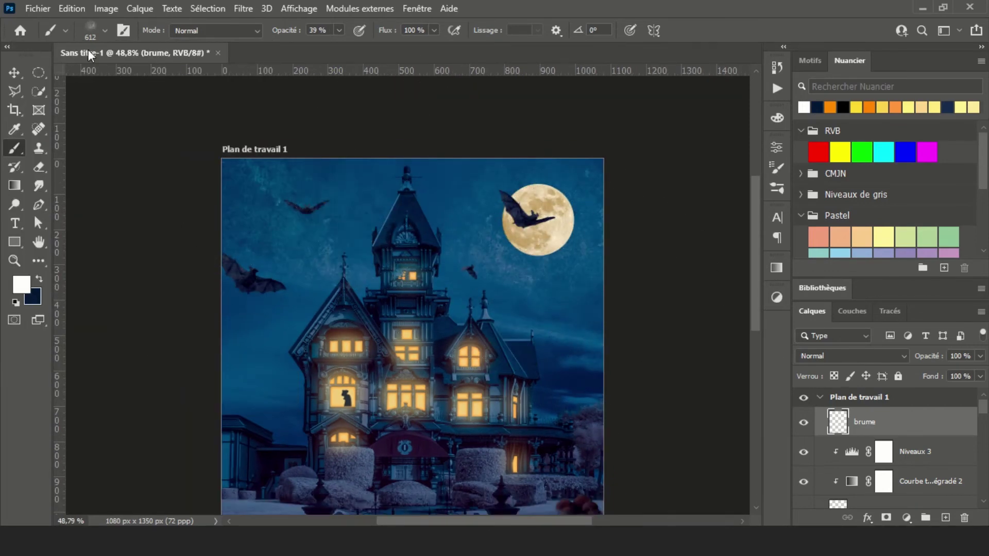
{"action": "left_click", "coordinate": [105, 30]}
{"action": "key", "text": "0"}
{"action": "key", "text": "Return"}
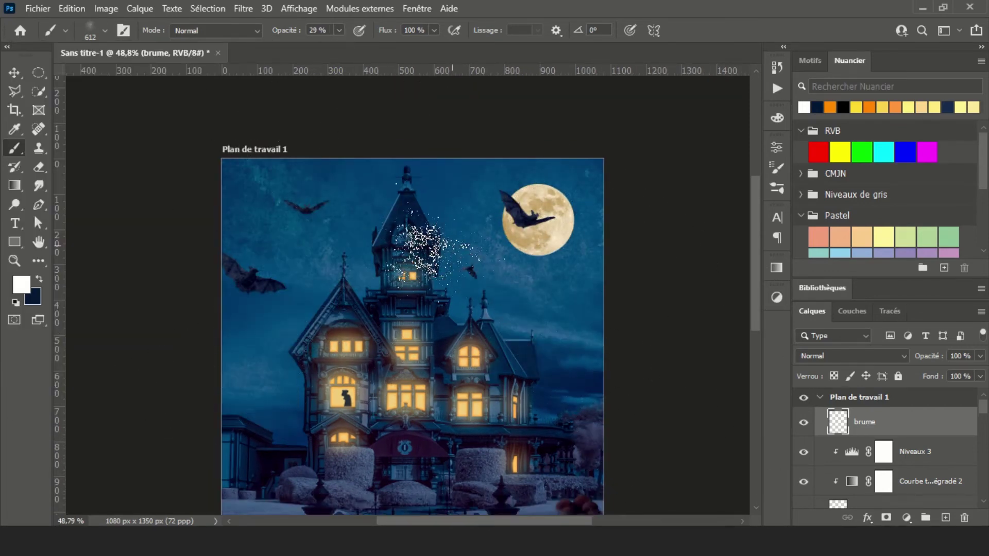
{"action": "key", "text": "ctrl+z"}
- Paint mist over the front garden with SG Grain Shader Brush 07, Lighten mode, 39%
{"action": "scroll", "coordinate": [463, 283], "scroll_direction": "up", "scroll_amount": 1}
{"action": "left_click", "coordinate": [105, 30]}
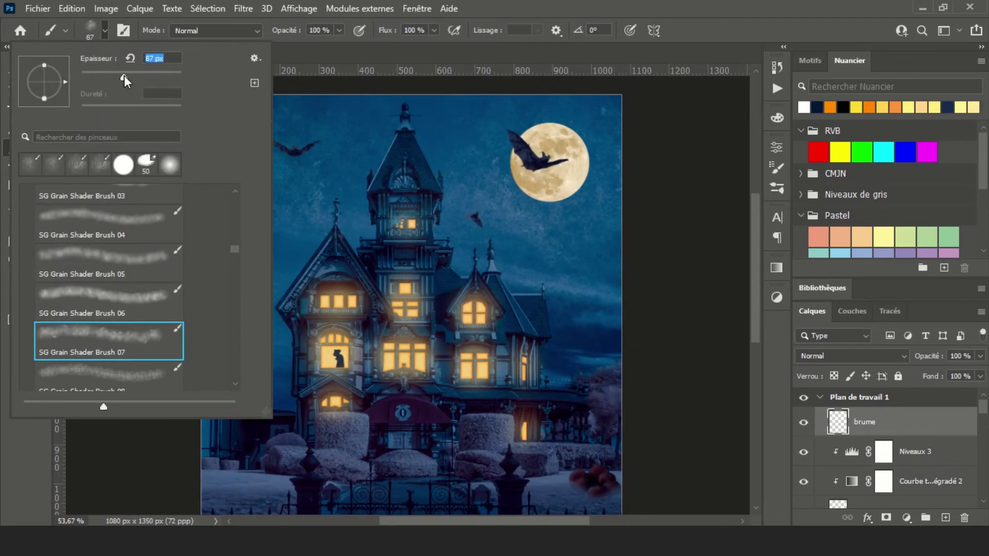
{"action": "left_click", "coordinate": [291, 41]}
{"action": "left_click", "coordinate": [215, 30]}
{"action": "left_click", "coordinate": [247, 159]}
{"action": "key", "text": "3"}
{"action": "key", "text": "9"}
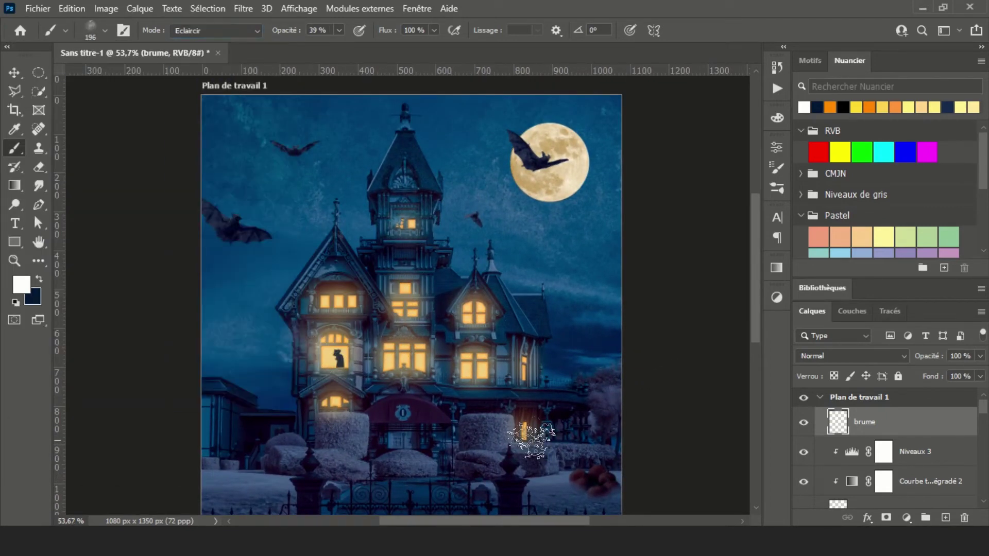
{"action": "mouse_move", "coordinate": [612, 356]}
{"action": "left_mouse_down"}
{"action": "mouse_move", "coordinate": [590, 301]}
{"action": "mouse_move", "coordinate": [605, 230]}
{"action": "left_mouse_up"}
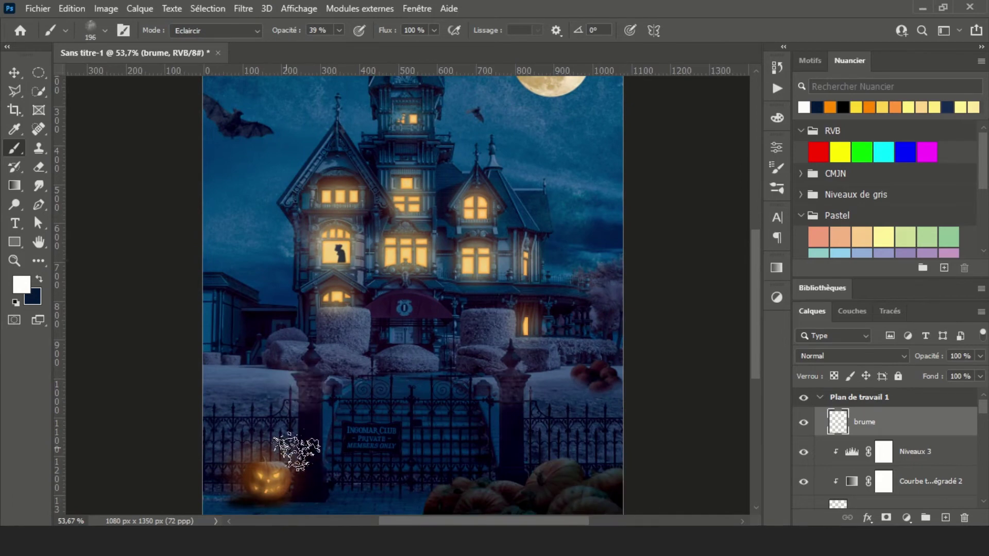
- Paint mist around the jack-o'-lantern with SG Grain Shader Brush 08 at 39%
{"action": "right_click", "coordinate": [178, 126]}
{"action": "left_click", "coordinate": [185, 343]}
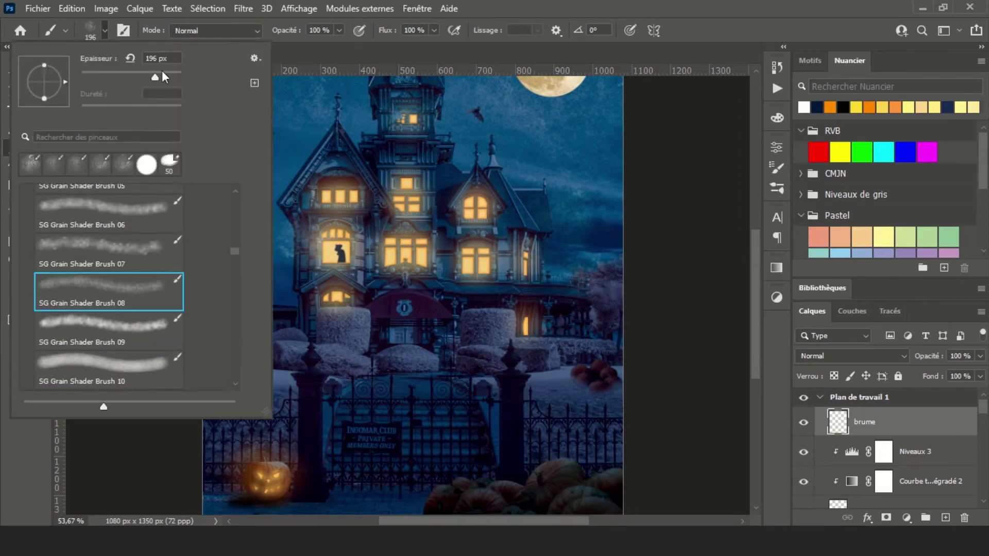
{"action": "double_click", "coordinate": [181, 286]}
{"action": "key", "text": "3"}
{"action": "key", "text": "9"}
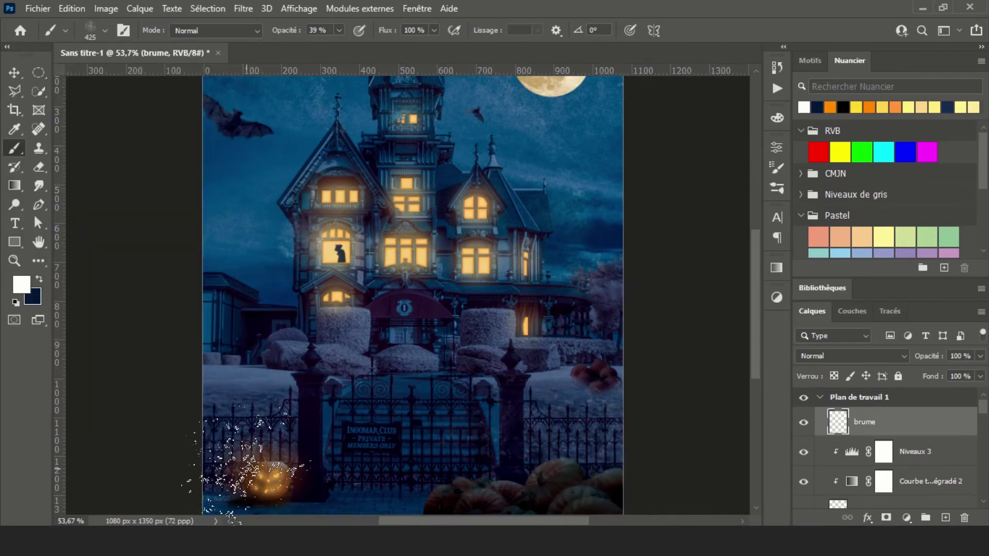
{"action": "left_click_drag", "start_coordinate": [624, 429], "coordinate": [600, 377]}
- Try a cloud brush and then another large brush preset for the mist
{"action": "scroll", "coordinate": [471, 329], "scroll_direction": "down", "scroll_amount": 3}
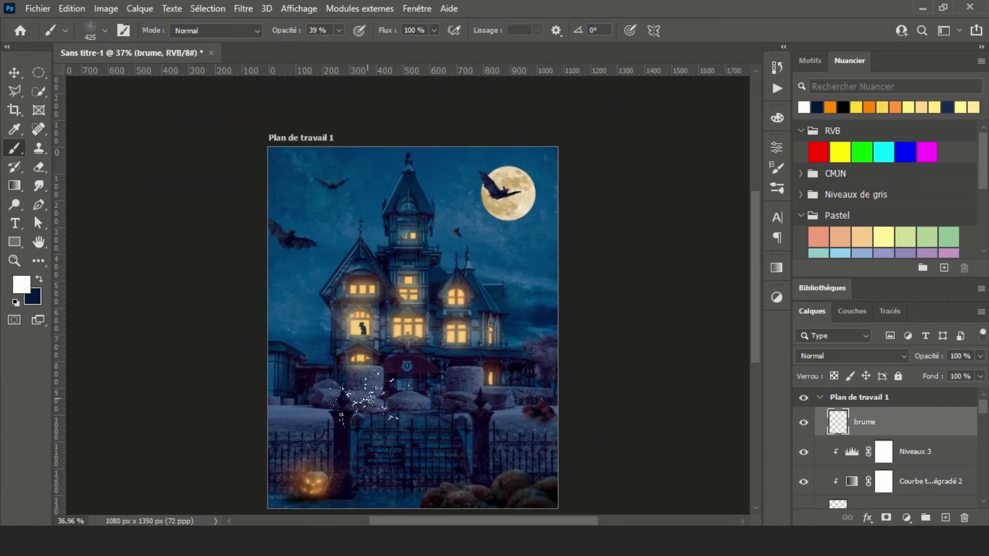
{"action": "left_click", "coordinate": [105, 30]}
{"action": "left_click_drag", "start_coordinate": [232, 254], "coordinate": [242, 365]}
{"action": "double_click", "coordinate": [103, 319]}
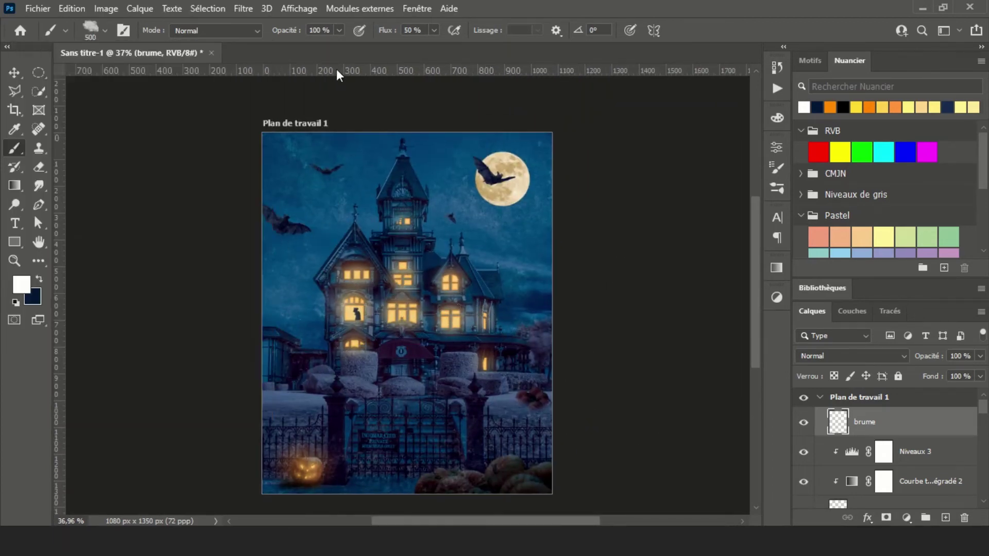
{"action": "scroll", "coordinate": [422, 304], "scroll_direction": "up", "scroll_amount": 1}
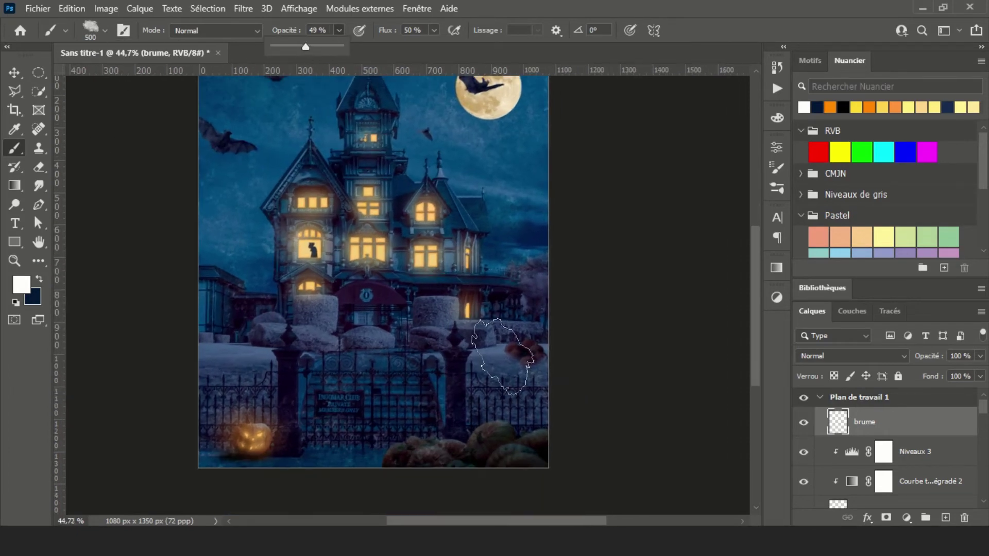
{"action": "left_click", "coordinate": [105, 30]}
{"action": "left_click", "coordinate": [111, 315]}
- Choose a pointillist spatter brush from the brush presets
{"action": "left_click", "coordinate": [110, 32]}
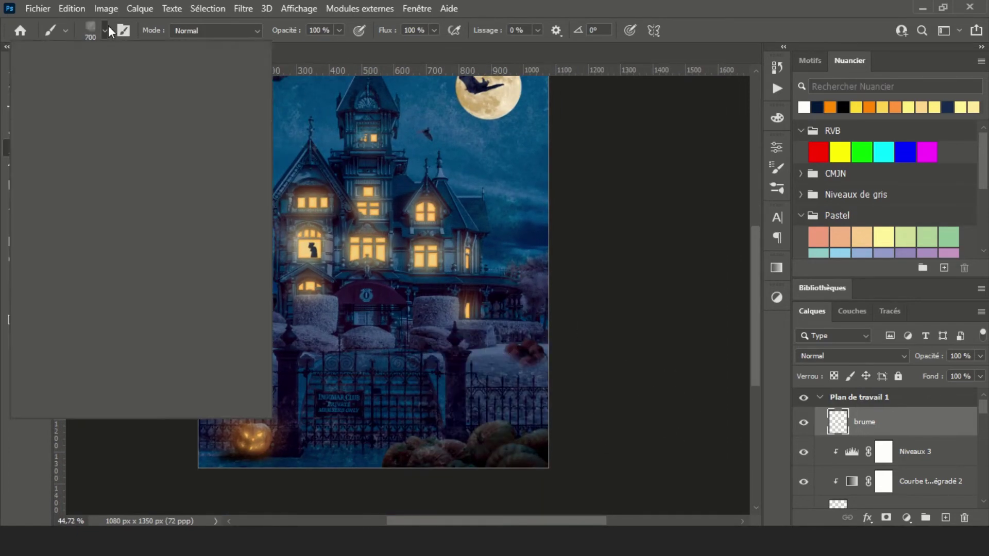
{"action": "scroll", "coordinate": [238, 376], "scroll_direction": "down", "scroll_amount": 2}
{"action": "scroll", "coordinate": [231, 233], "scroll_direction": "down", "scroll_amount": 3}
{"action": "scroll", "coordinate": [231, 234], "scroll_direction": "up", "scroll_amount": 3}
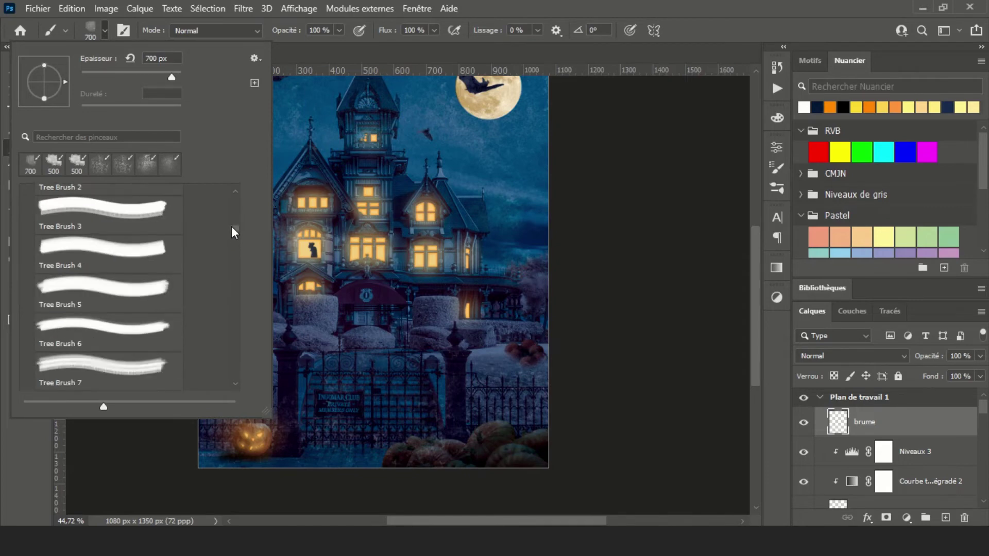
{"action": "scroll", "coordinate": [233, 232], "scroll_direction": "up", "scroll_amount": 5}
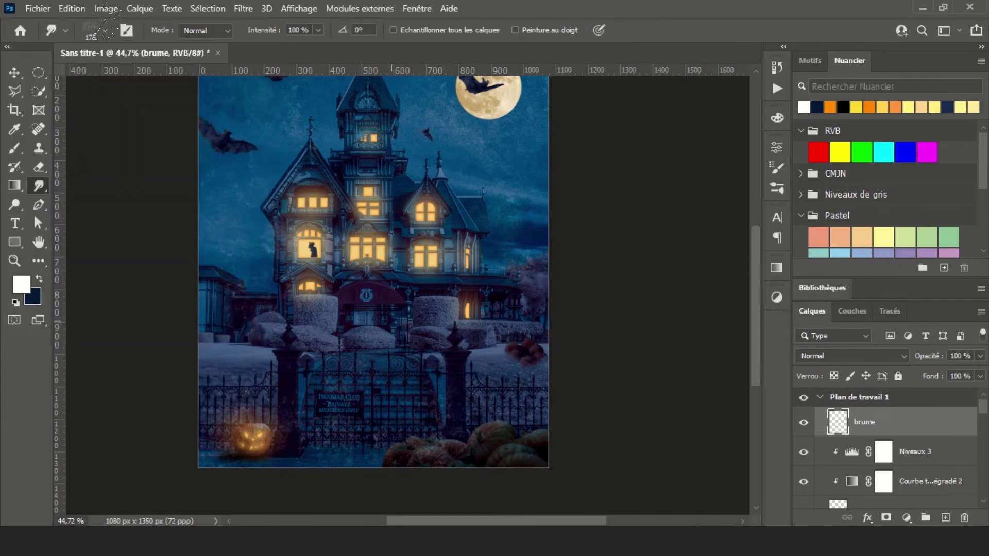
{"action": "left_click", "coordinate": [104, 30]}
{"action": "scroll", "coordinate": [103, 232], "scroll_direction": "down", "scroll_amount": 2}
{"action": "left_click", "coordinate": [103, 287]}
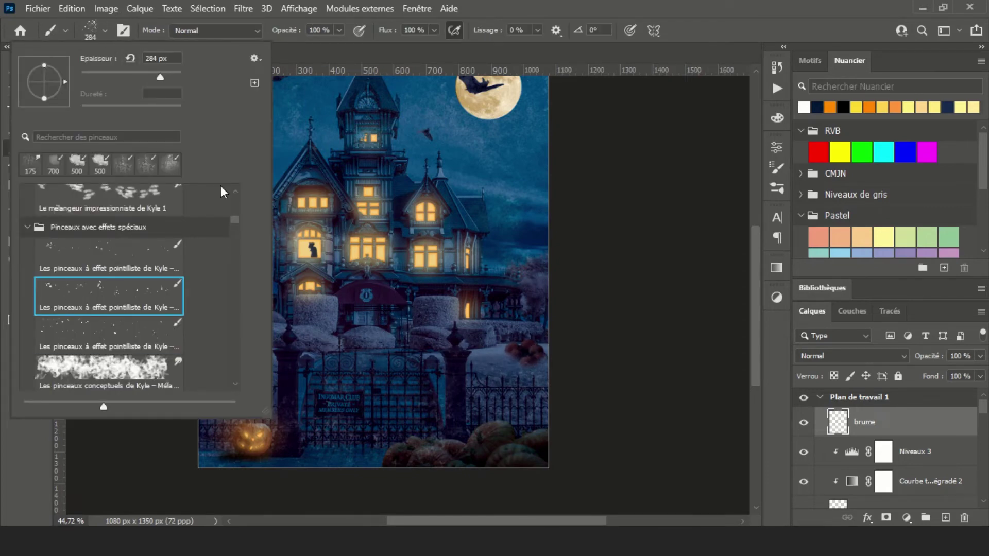
{"action": "key", "text": "Return"}
- Zoom in near the jack-o'-lantern and sample its pumpkin orange as the foreground colour
{"action": "right_click", "coordinate": [189, 150]}
{"action": "key", "text": "Escape"}
{"action": "scroll", "coordinate": [245, 464], "scroll_direction": "up", "scroll_amount": 2, "text": "alt"}
{"action": "scroll", "coordinate": [245, 463], "scroll_direction": "up", "scroll_amount": 3, "text": "alt"}
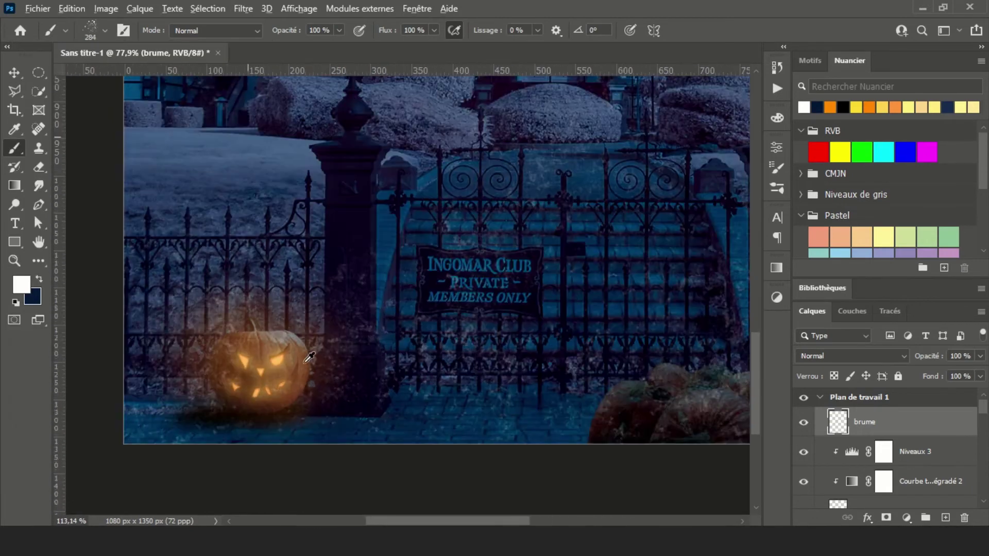
{"action": "left_click", "coordinate": [21, 284]}
{"action": "left_click", "coordinate": [286, 351]}
{"action": "key", "text": "Return"}
- Set brush opacity to 50%, pick a small spatter brush, and confirm the orange colour
{"action": "right_click", "coordinate": [124, 265]}
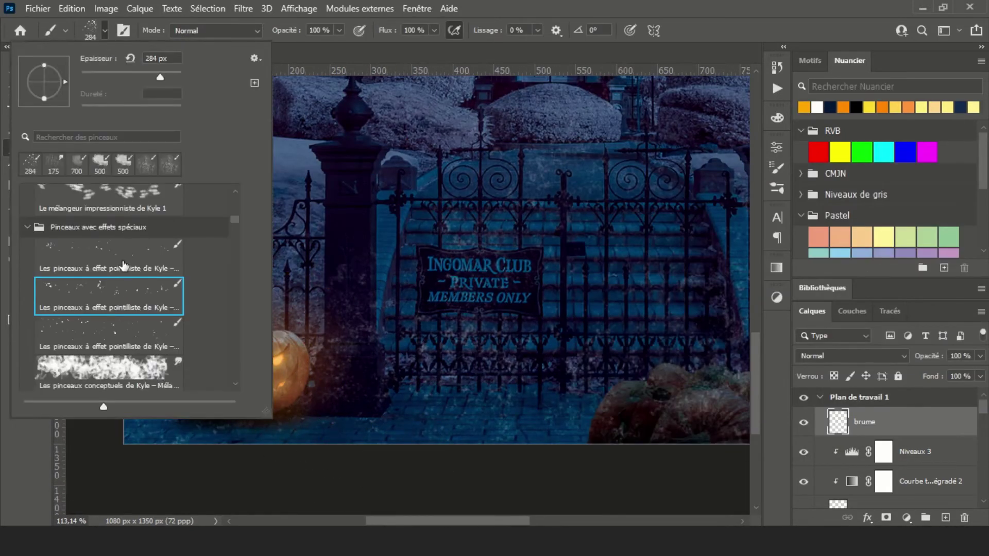
{"action": "left_click_drag", "start_coordinate": [144, 81], "coordinate": [142, 81]}
{"action": "left_click", "coordinate": [339, 30]}
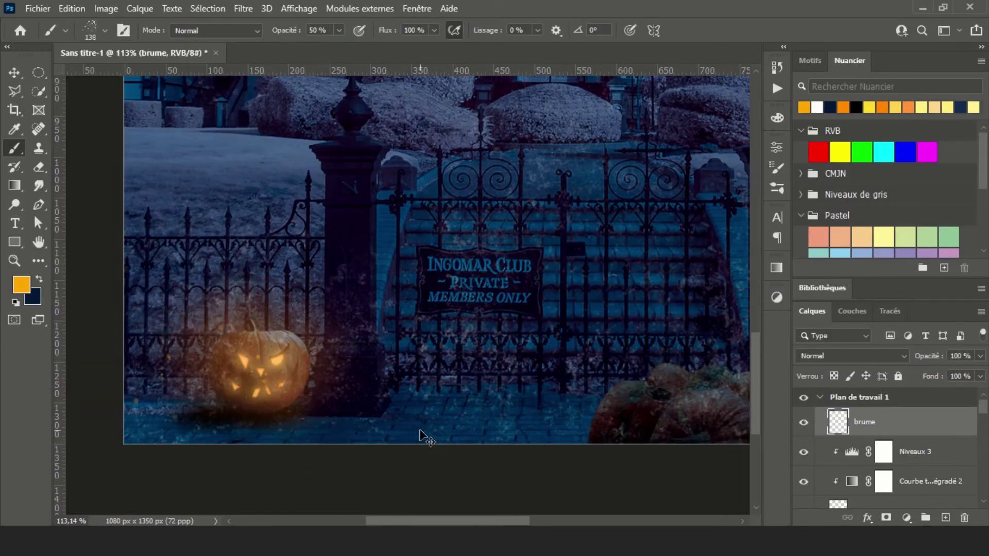
{"action": "left_click", "coordinate": [105, 30]}
{"action": "double_click", "coordinate": [106, 265]}
{"action": "left_click", "coordinate": [21, 283]}
{"action": "left_click", "coordinate": [878, 198]}
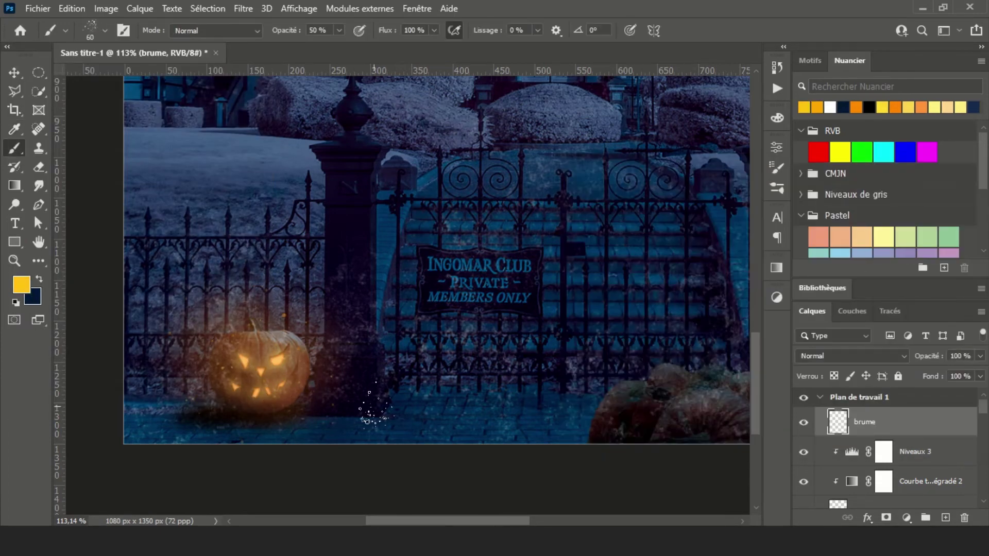
{"action": "scroll", "coordinate": [522, 260], "scroll_direction": "down", "scroll_amount": 3}
{"action": "scroll", "coordinate": [273, 268], "scroll_direction": "up", "scroll_amount": 3}
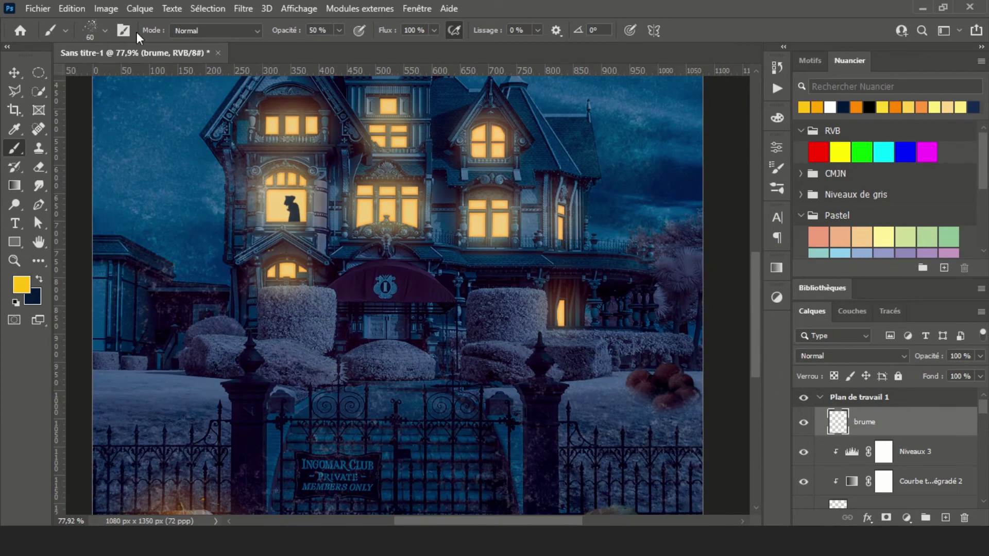
- Try the third pointillist brush, then settle on a finer spatter brush for the speckles
{"action": "left_click", "coordinate": [105, 30]}
{"action": "left_click", "coordinate": [108, 335]}
{"action": "left_click", "coordinate": [339, 31]}
{"action": "left_click", "coordinate": [104, 30]}
{"action": "double_click", "coordinate": [110, 315]}
{"action": "scroll", "coordinate": [386, 288], "scroll_direction": "down", "scroll_amount": 3}
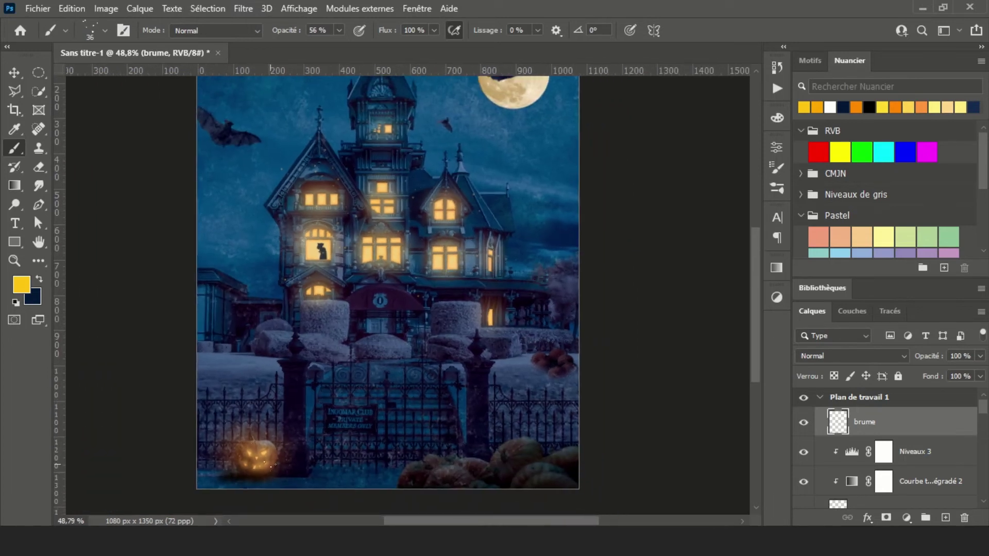
{"action": "scroll", "coordinate": [395, 309], "scroll_direction": "down", "scroll_amount": 2}
- Switch between the Move and painting tools, cycling back to the regular Brush
{"action": "key", "text": "v"}
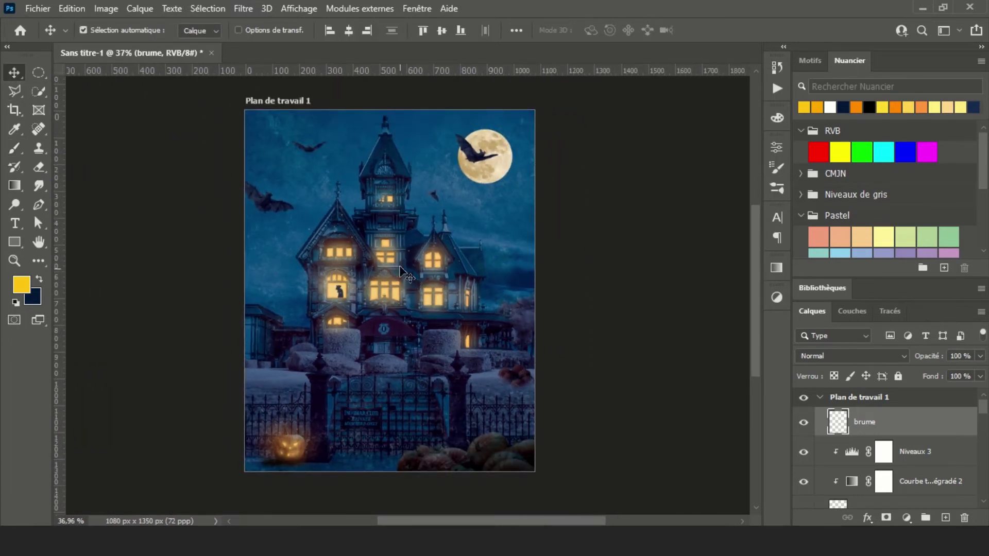
{"action": "left_click", "coordinate": [85, 5]}
{"action": "key", "text": "Escape"}
{"action": "key", "text": "r"}
{"action": "left_click", "coordinate": [105, 30]}
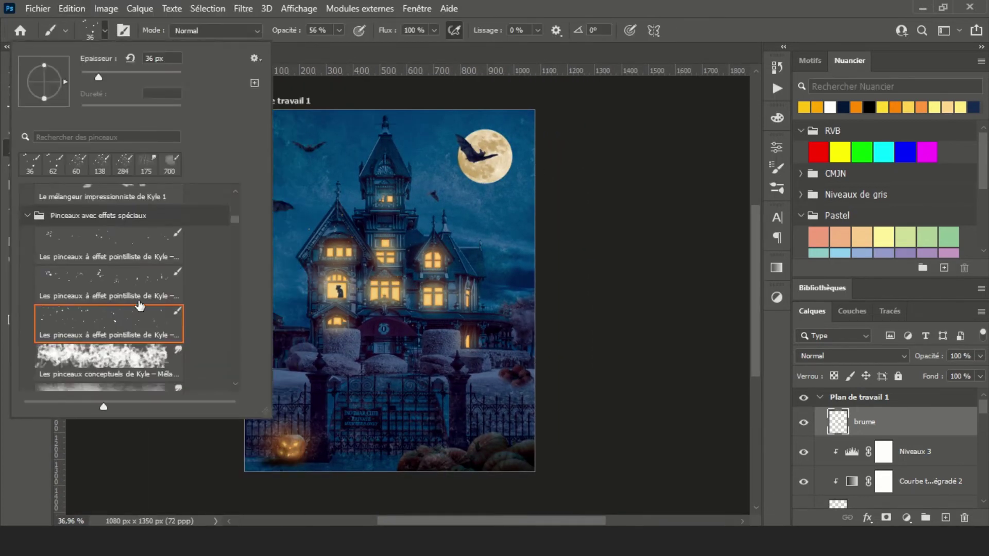
{"action": "key", "text": "Escape"}
{"action": "key", "text": "shift+b"}
{"action": "left_click", "coordinate": [104, 30]}
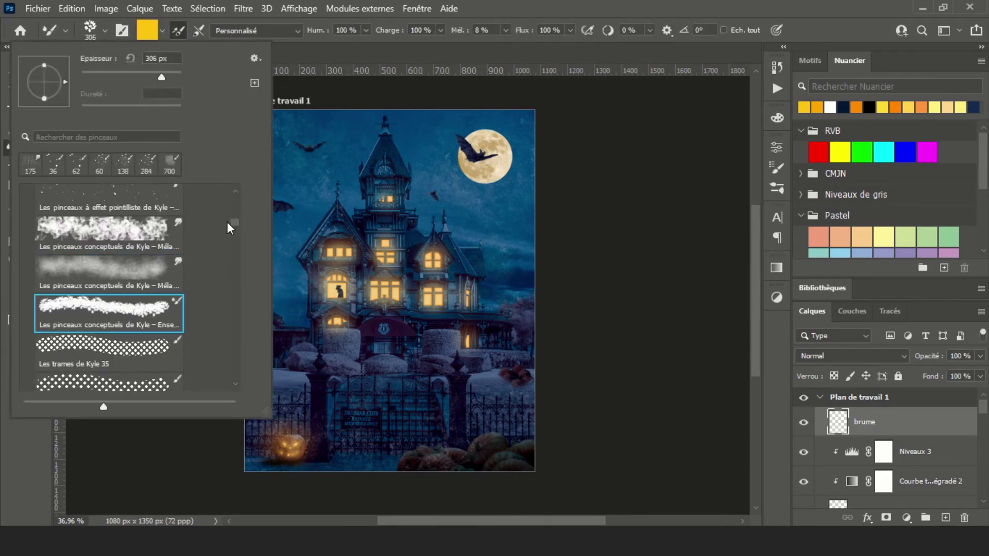
{"action": "left_click_drag", "start_coordinate": [235, 222], "coordinate": [237, 209]}
{"action": "key", "text": "shift+b"}
- Choose the noise_5 texture brush for mist at size 425
{"action": "scroll", "coordinate": [139, 309], "scroll_direction": "up", "scroll_amount": 5}
{"action": "scroll", "coordinate": [139, 319], "scroll_direction": "up", "scroll_amount": 5}
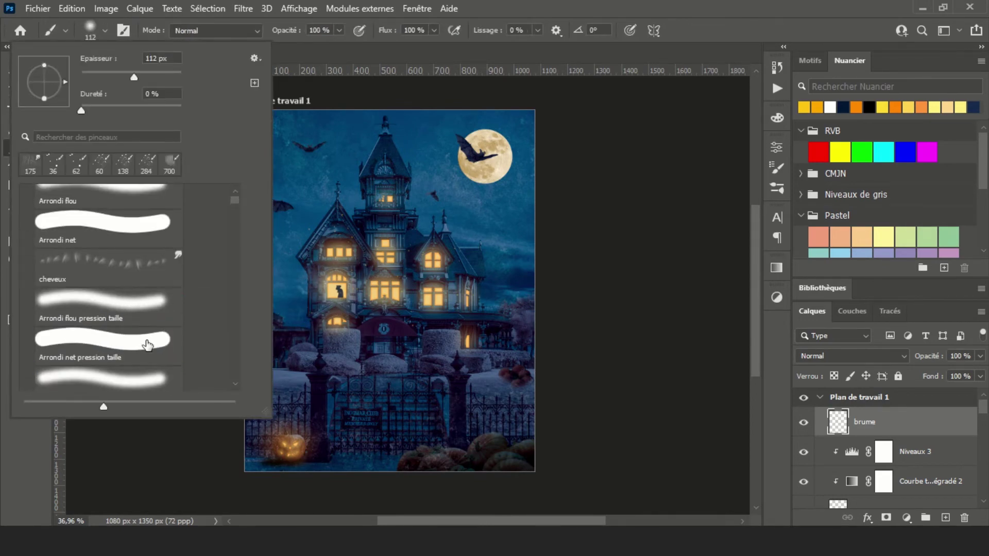
{"action": "scroll", "coordinate": [138, 267], "scroll_direction": "up", "scroll_amount": 5}
{"action": "scroll", "coordinate": [137, 247], "scroll_direction": "down", "scroll_amount": 5}
{"action": "left_click", "coordinate": [103, 346]}
{"action": "key", "text": "Return"}
{"action": "left_click", "coordinate": [104, 31]}
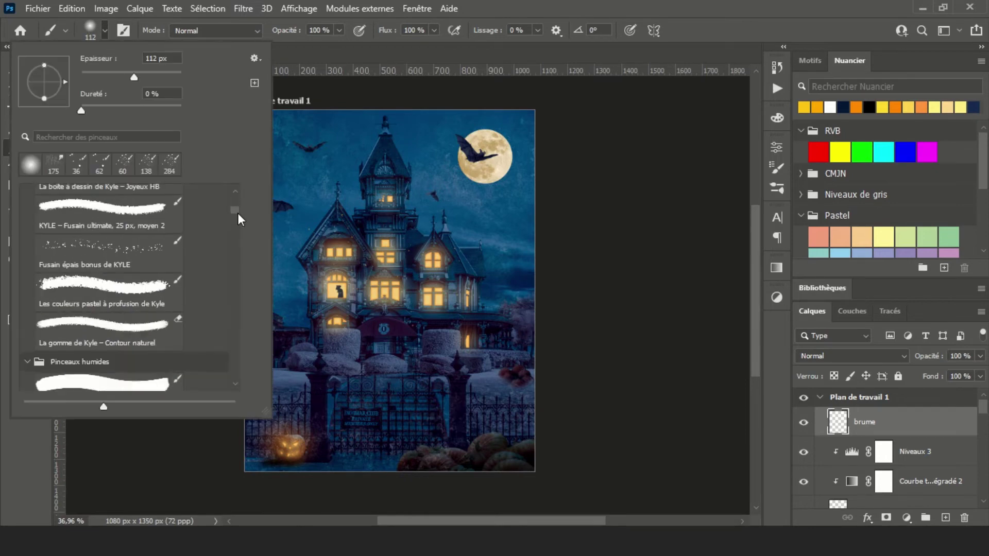
{"action": "left_click_drag", "start_coordinate": [238, 214], "coordinate": [245, 295]}
{"action": "left_click", "coordinate": [101, 221]}
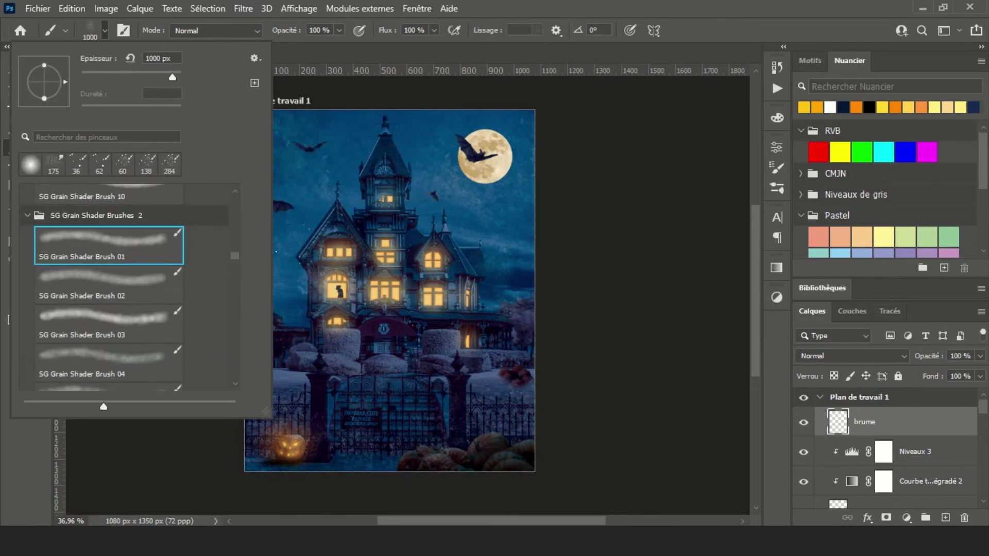
{"action": "scroll", "coordinate": [242, 295], "scroll_direction": "down", "scroll_amount": 5}
{"action": "left_click", "coordinate": [108, 299]}
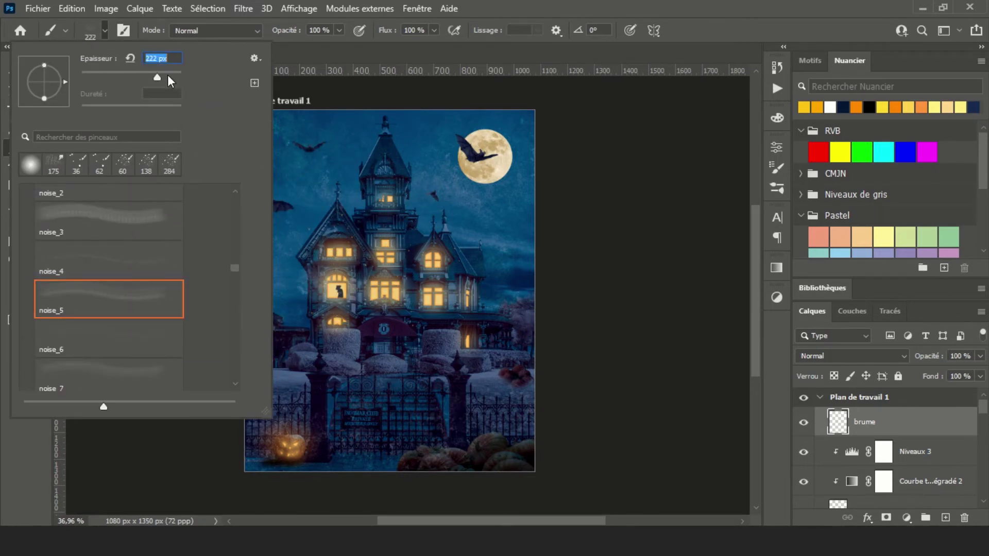
{"action": "type", "text": "425"}
{"action": "key", "text": "Return"}
- Set a light blue foreground colour and select the Water 01 brush
{"action": "left_click", "coordinate": [30, 287]}
{"action": "type", "text": "a7c3ff"}
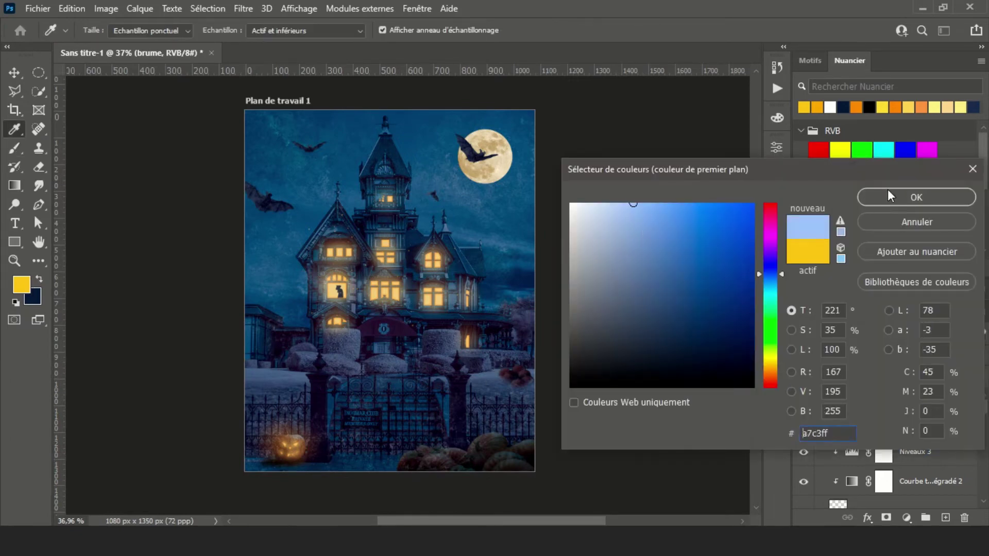
{"action": "left_click", "coordinate": [894, 194]}
{"action": "scroll", "coordinate": [556, 427], "scroll_direction": "up", "scroll_amount": 3}
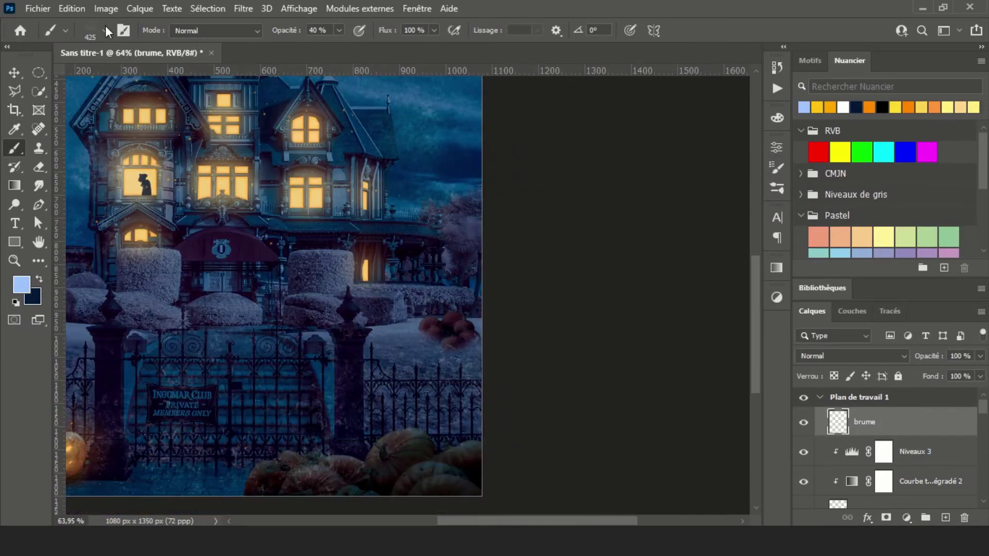
{"action": "left_click", "coordinate": [105, 30]}
{"action": "scroll", "coordinate": [239, 315], "scroll_direction": "down", "scroll_amount": 3}
{"action": "scroll", "coordinate": [238, 315], "scroll_direction": "down", "scroll_amount": 2}
{"action": "left_click", "coordinate": [103, 329]}
{"action": "left_click", "coordinate": [95, 40]}
- Switch to the Watercolor Artist - Wet brush and paint mist on brume
{"action": "left_click", "coordinate": [105, 31]}
{"action": "left_click_drag", "start_coordinate": [238, 314], "coordinate": [238, 363]}
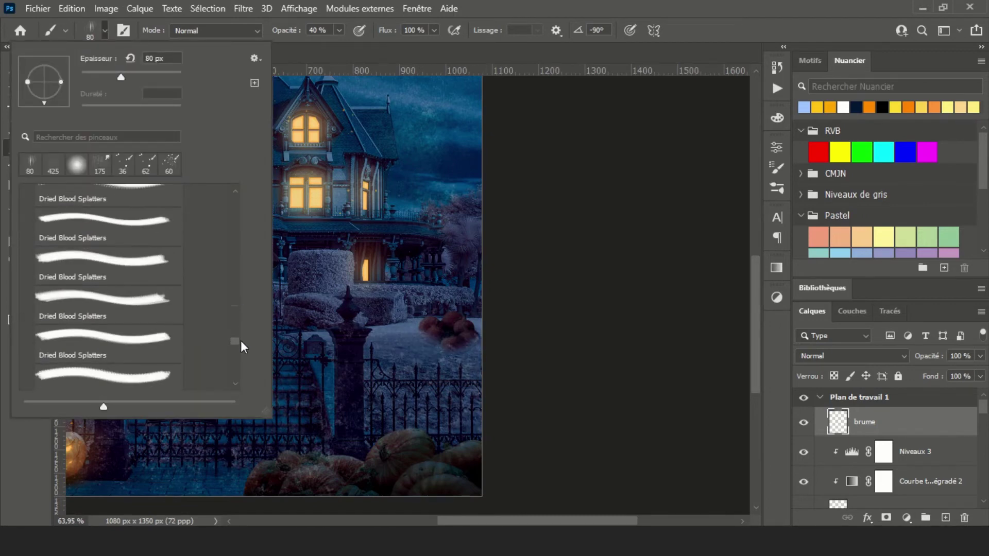
{"action": "double_click", "coordinate": [103, 268]}
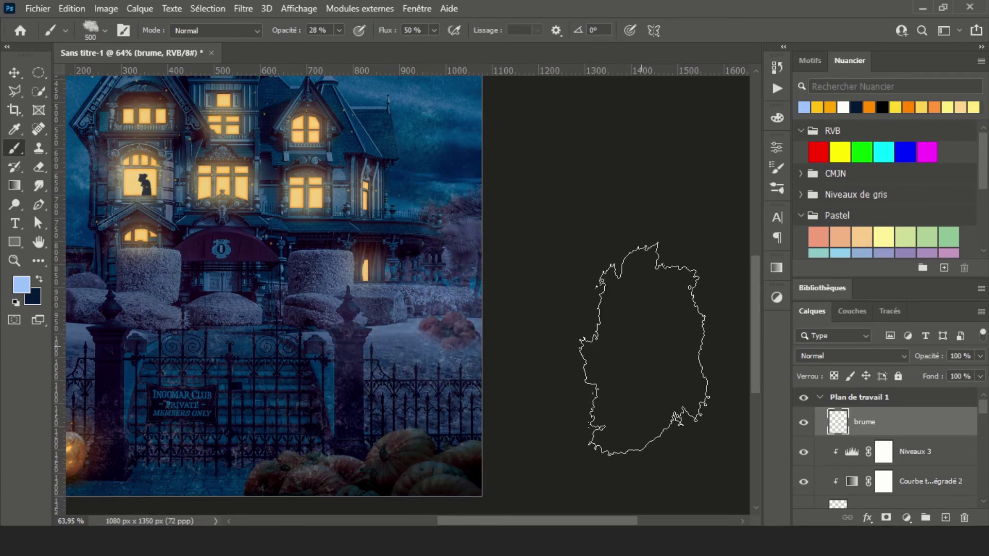
{"action": "scroll", "coordinate": [246, 322], "scroll_direction": "down", "scroll_amount": 3}
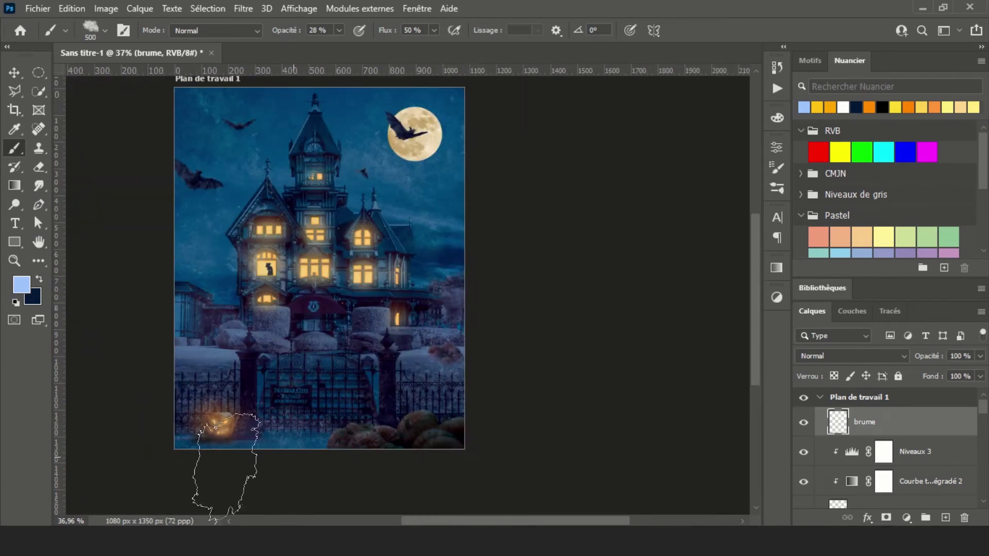
{"action": "left_click_drag", "start_coordinate": [489, 350], "coordinate": [517, 354]}
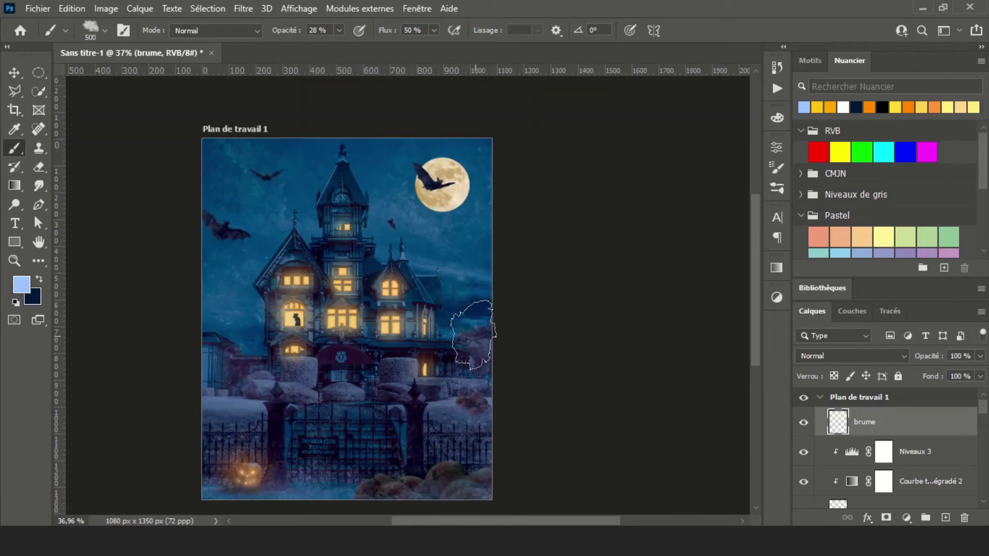
- Compare the mist layer on and off and lower its opacity to 53%
{"action": "key", "text": "v"}
{"action": "left_click", "coordinate": [803, 422]}
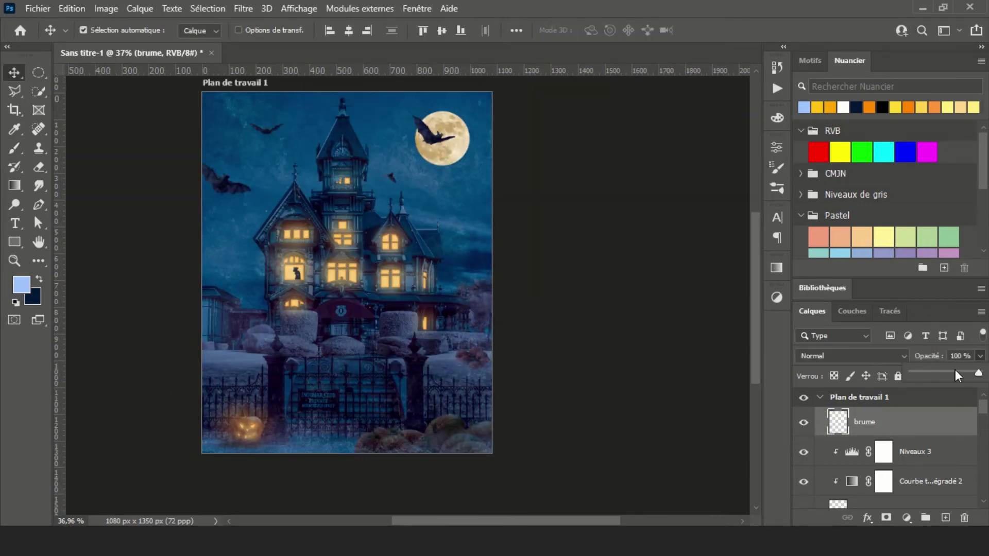
{"action": "left_click_drag", "start_coordinate": [956, 371], "coordinate": [957, 375]}
{"action": "left_click", "coordinate": [885, 355]}
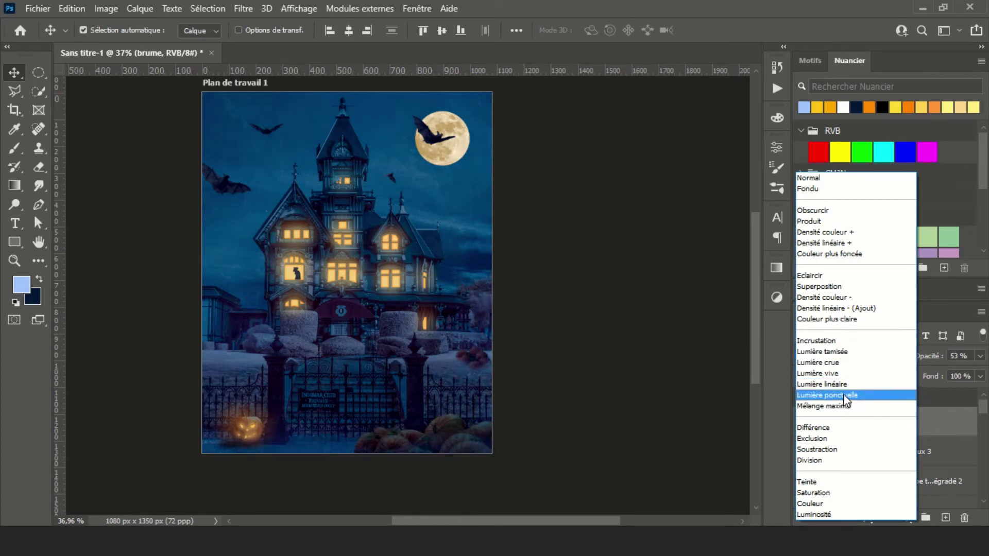
- Set the brume layer's blend mode to Densité couleur - and adjust the layer selection
{"action": "left_click", "coordinate": [837, 298]}
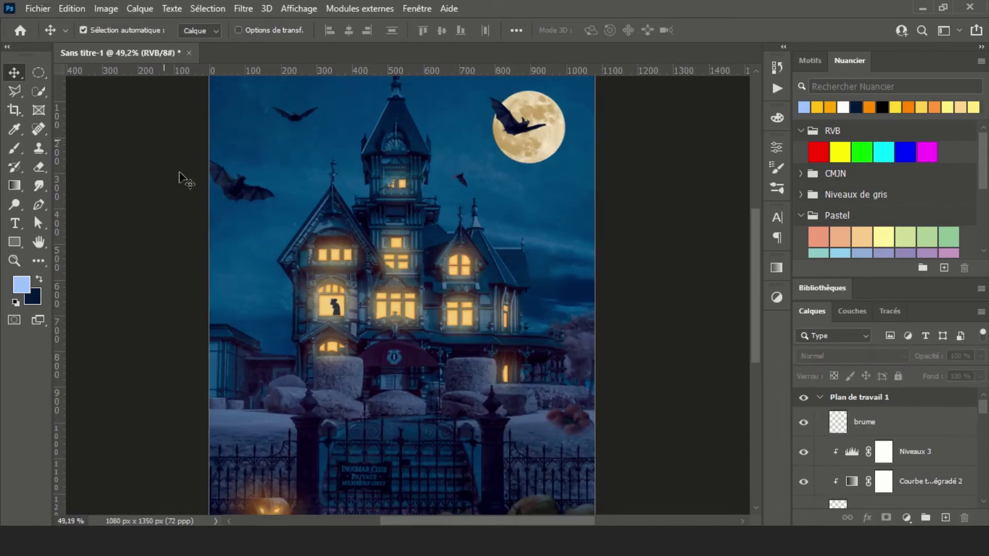
{"action": "left_click", "coordinate": [980, 356]}
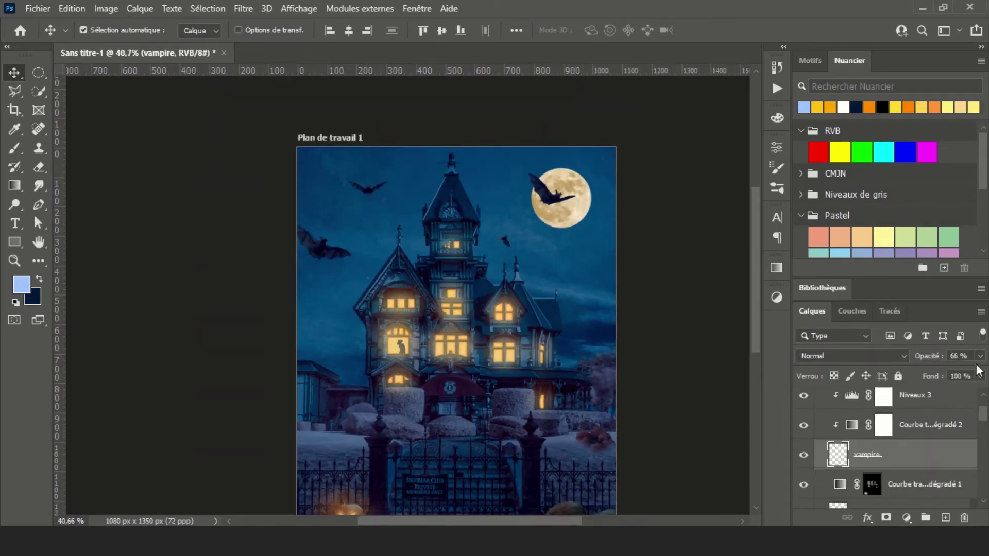
{"action": "left_click", "coordinate": [207, 228]}
{"action": "scroll", "coordinate": [189, 282], "scroll_direction": "down", "scroll_amount": 1}
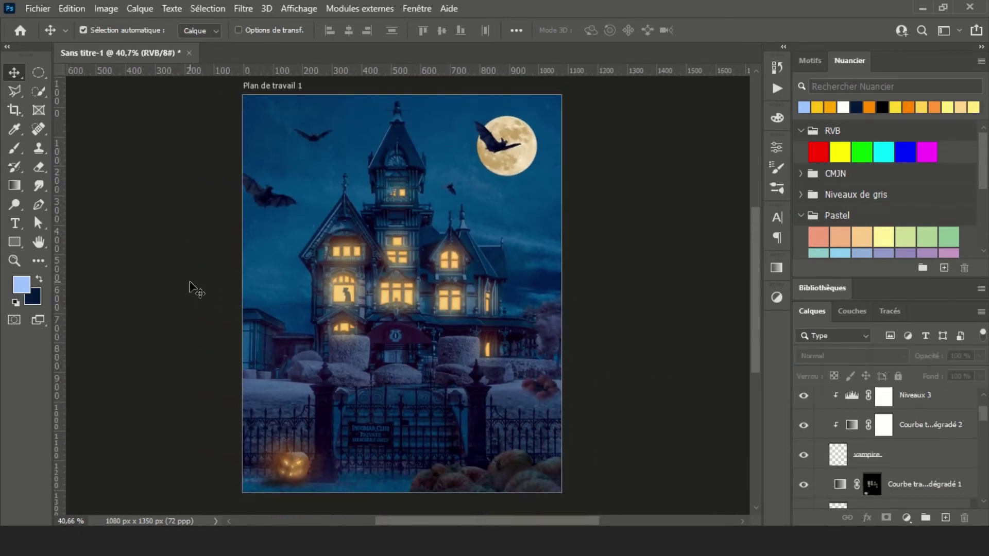
{"action": "left_click", "coordinate": [865, 419]}
- Stamp all visible layers into a new layer and run Apply Image on it
{"action": "key", "text": "ctrl+shift+alt+e"}
{"action": "left_click", "coordinate": [106, 8]}
{"action": "left_click", "coordinate": [155, 218]}
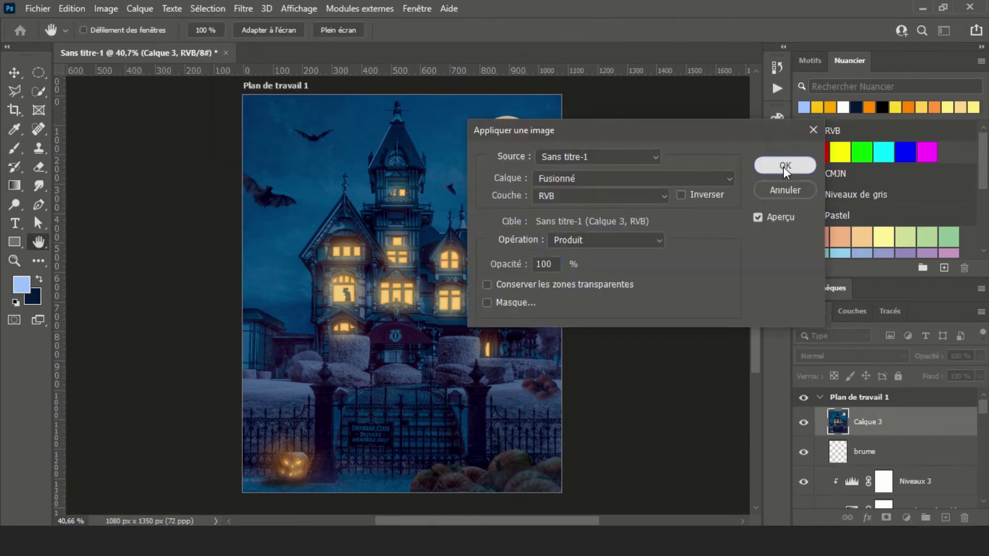
{"action": "left_click", "coordinate": [777, 163]}
{"action": "left_click", "coordinate": [243, 8]}
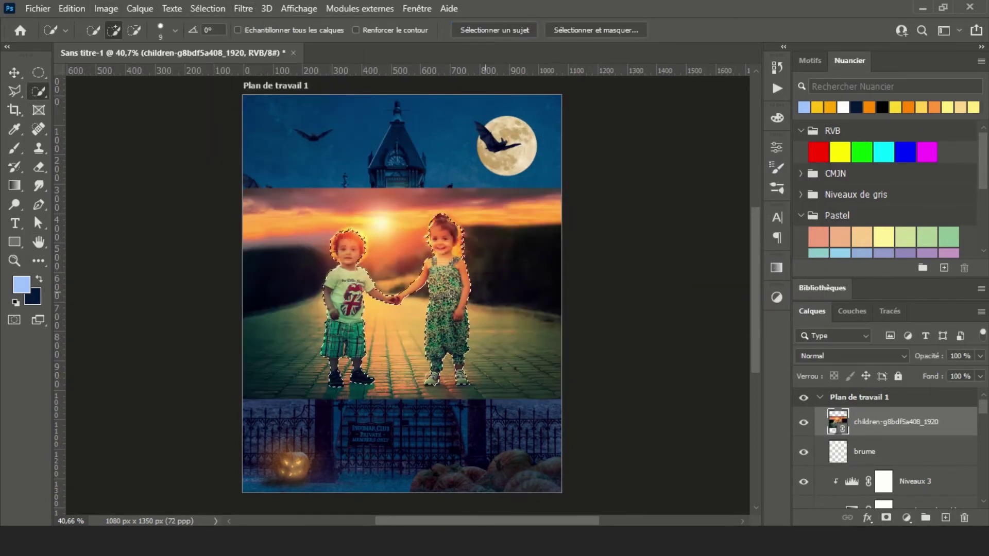
- Refine the children selection around the girl's hair and darken them with Exposure
{"action": "scroll", "coordinate": [571, 200], "scroll_direction": "up", "scroll_amount": 5}
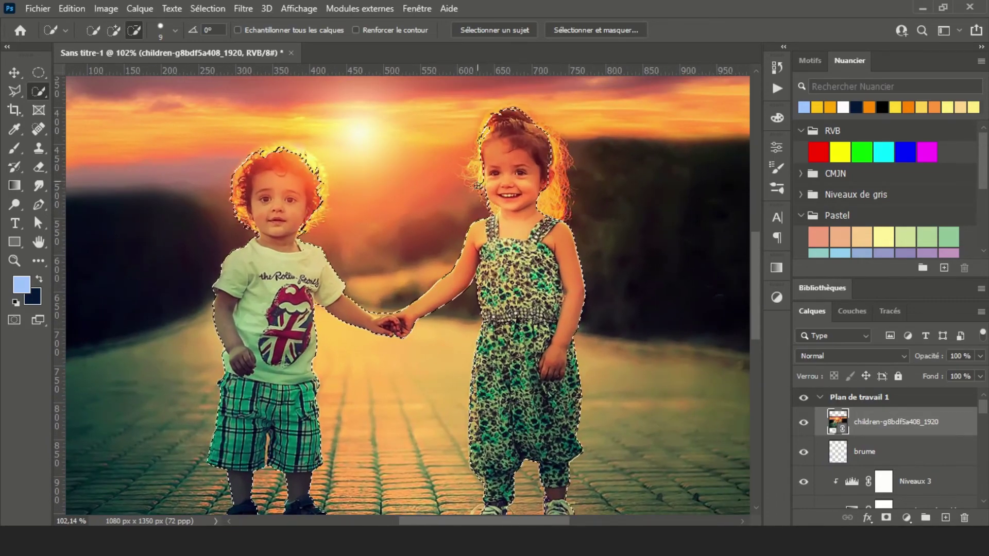
{"action": "left_click_drag", "start_coordinate": [491, 139], "coordinate": [489, 130]}
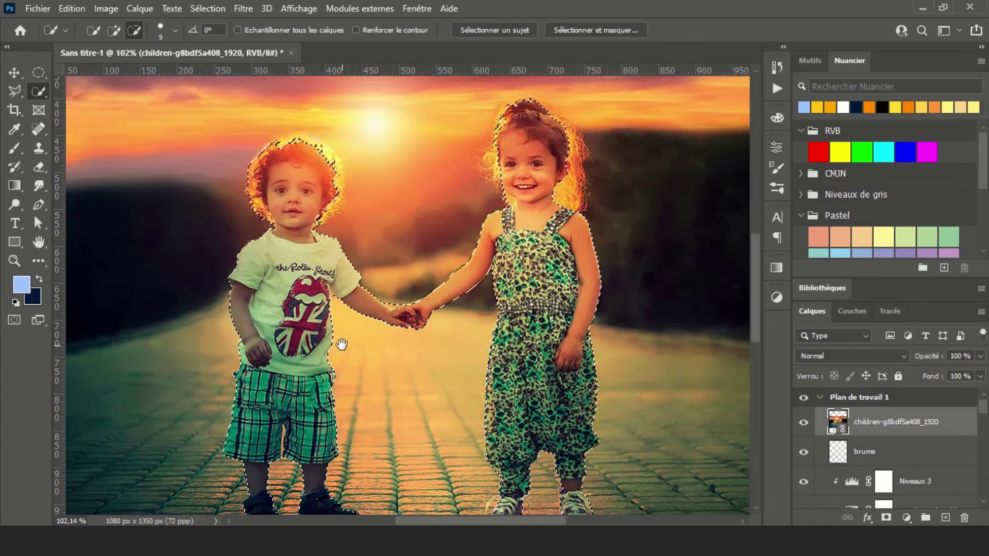
{"action": "left_click", "coordinate": [577, 32]}
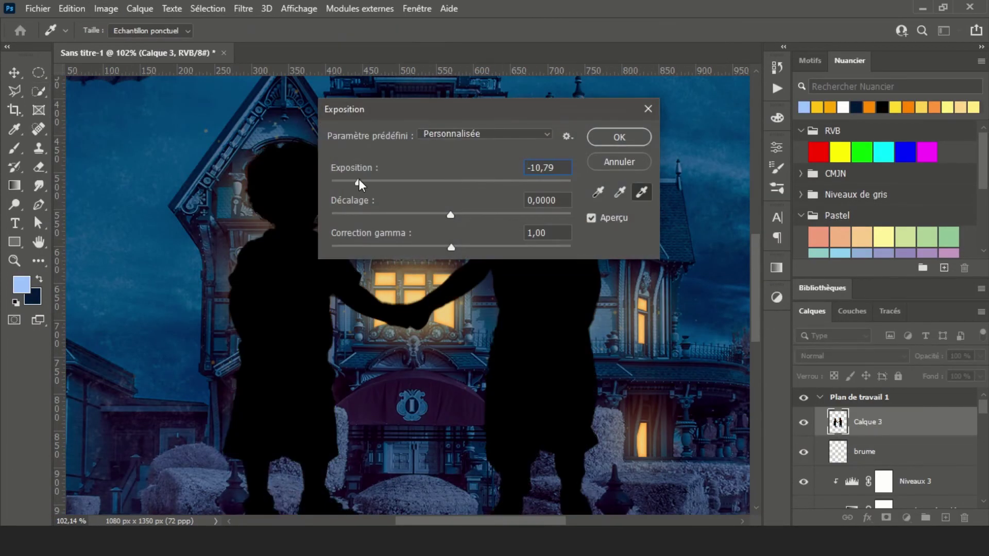
{"action": "mouse_move", "coordinate": [358, 178]}
{"action": "left_mouse_down"}
{"action": "mouse_move", "coordinate": [388, 181]}
{"action": "mouse_move", "coordinate": [374, 181]}
{"action": "left_mouse_up"}
{"action": "left_click", "coordinate": [617, 137]}
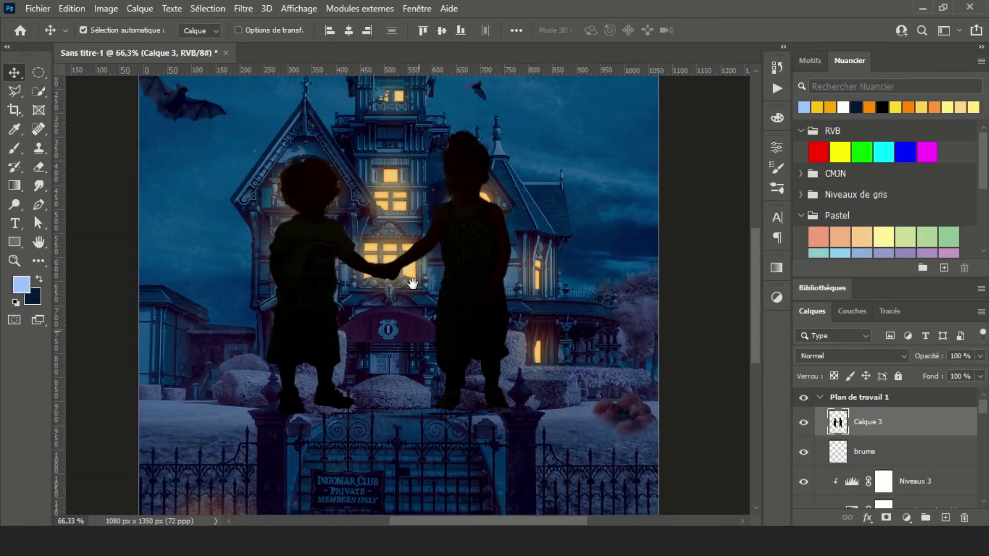
- Shrink the children with Free Transform and place them in front of the gate
{"action": "key", "text": "ctrl+t"}
{"action": "left_click_drag", "start_coordinate": [502, 201], "coordinate": [378, 368]}
{"action": "key", "text": "Return"}
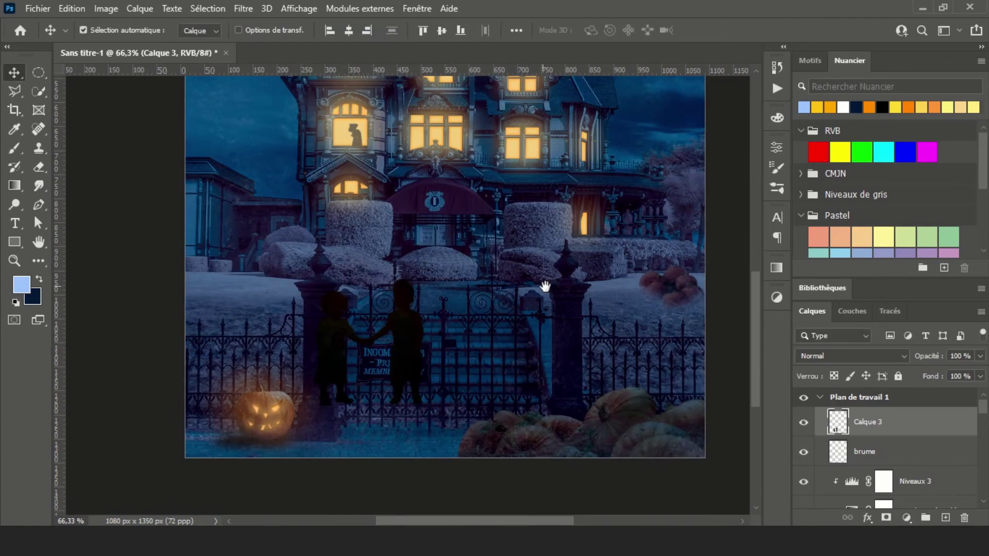
{"action": "left_click_drag", "start_coordinate": [545, 285], "coordinate": [450, 365]}
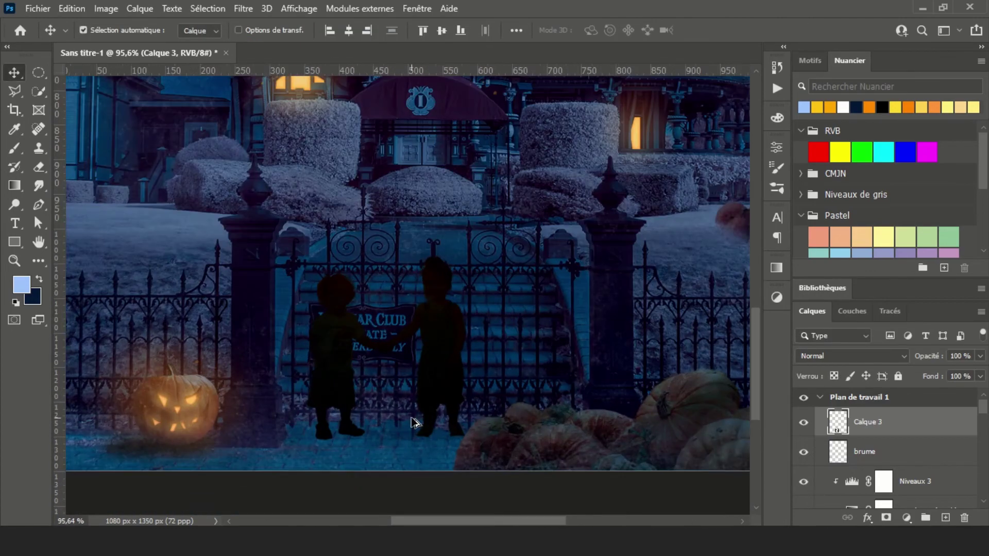
{"action": "key", "text": "ctrl+t"}
{"action": "left_click_drag", "start_coordinate": [470, 246], "coordinate": [448, 280]}
{"action": "left_click", "coordinate": [830, 31]}
{"action": "key", "text": "ctrl+0"}
{"action": "left_click_drag", "start_coordinate": [438, 397], "coordinate": [446, 420]}
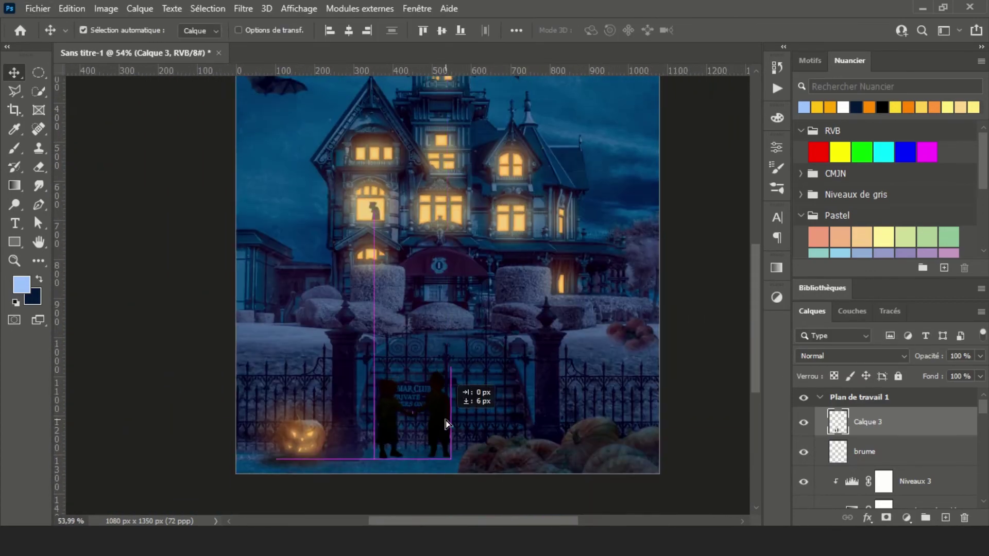
- Darken the silhouette layer fully to black with an Exposure adjustment
{"action": "scroll", "coordinate": [446, 420], "scroll_direction": "up", "scroll_amount": 5}
{"action": "right_click", "coordinate": [837, 422]}
{"action": "left_click", "coordinate": [106, 8]}
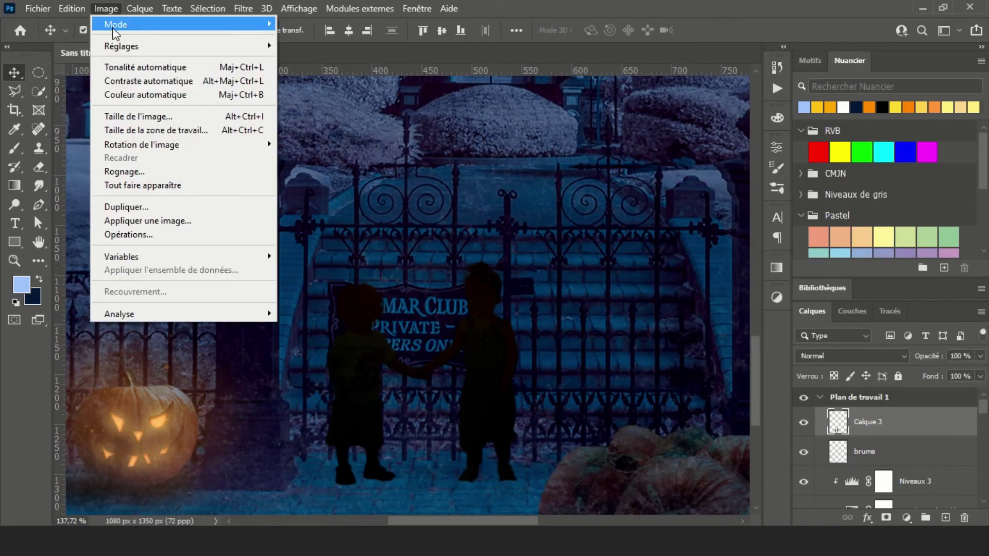
{"action": "left_click", "coordinate": [309, 91]}
{"action": "left_click", "coordinate": [618, 133]}
- Try a clipped Color Lookup adjustment on the silhouettes, then undo it
{"action": "scroll", "coordinate": [432, 314], "scroll_direction": "up", "scroll_amount": 3}
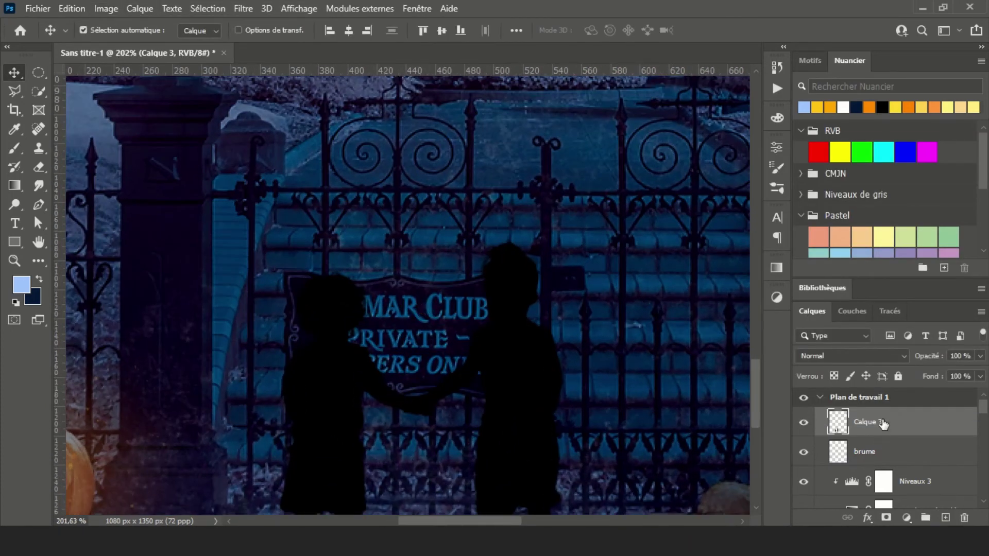
{"action": "left_click", "coordinate": [907, 517]}
{"action": "left_click", "coordinate": [884, 438]}
{"action": "key", "text": "ctrl+alt+g"}
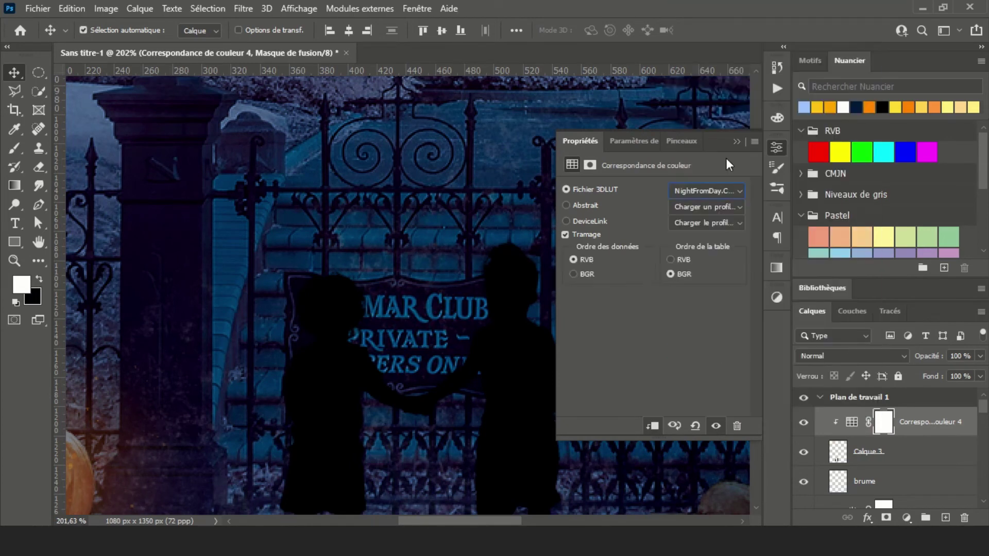
{"action": "key", "text": "ctrl+z"}
- Add a clipped Selective Color adjustment tinting the Noirs toward dark blue
{"action": "left_click", "coordinate": [906, 518]}
{"action": "left_click", "coordinate": [898, 512]}
{"action": "key", "text": "ctrl+alt+g"}
{"action": "left_click", "coordinate": [690, 204]}
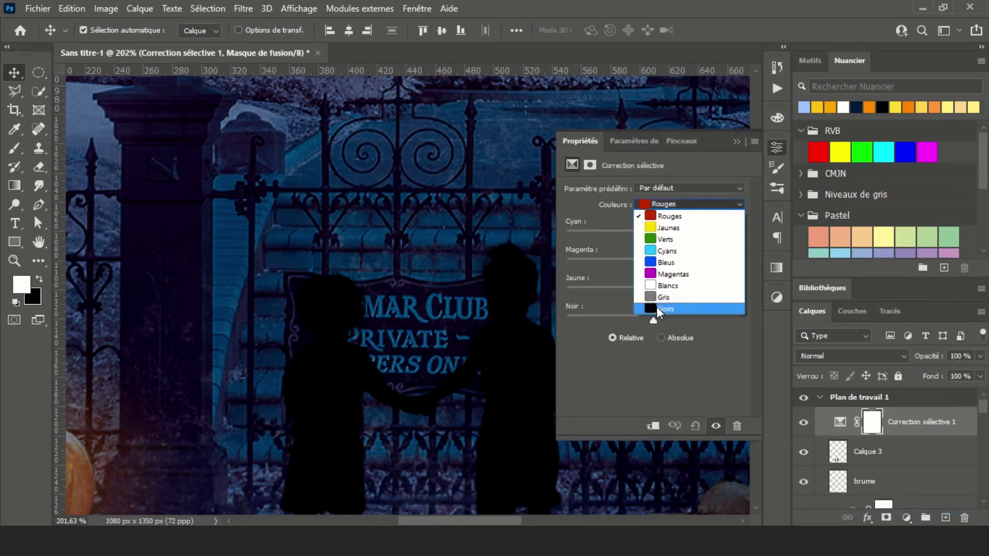
{"action": "left_click", "coordinate": [656, 304]}
{"action": "left_click_drag", "start_coordinate": [652, 235], "coordinate": [668, 239]}
{"action": "mouse_move", "coordinate": [653, 320]}
{"action": "left_mouse_down"}
{"action": "mouse_move", "coordinate": [645, 292]}
{"action": "mouse_move", "coordinate": [654, 265]}
{"action": "left_mouse_up"}
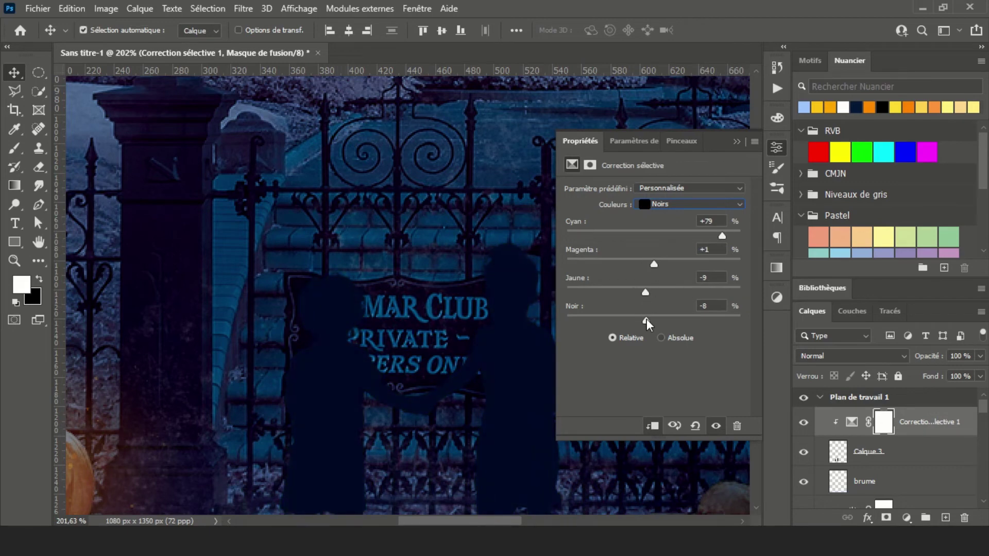
{"action": "scroll", "coordinate": [625, 364], "scroll_direction": "down", "scroll_amount": 3}
{"action": "left_click", "coordinate": [852, 421]}
- Switch to a soft Brush and set its size to 4 px
{"action": "key", "text": "b"}
{"action": "left_click", "coordinate": [105, 29]}
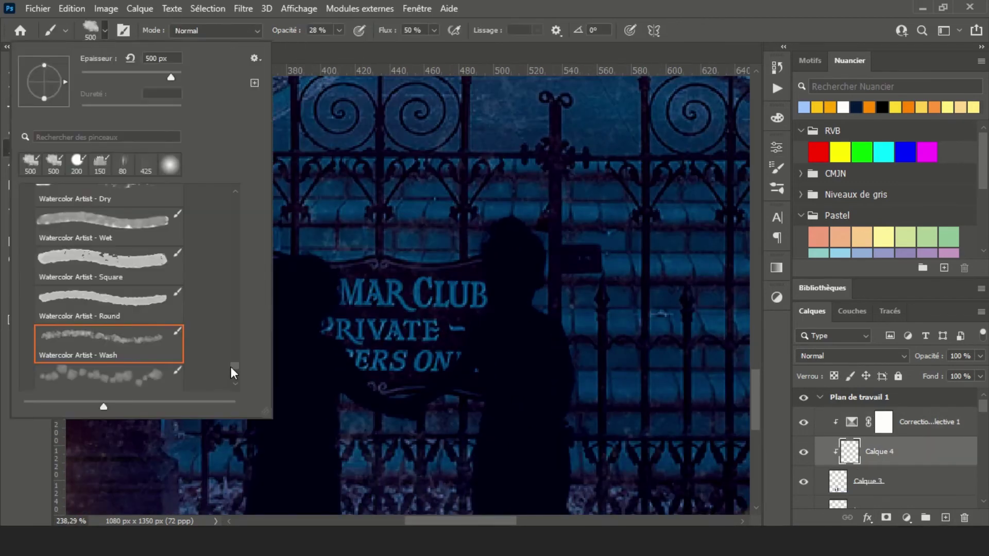
{"action": "scroll", "coordinate": [128, 206], "scroll_direction": "up", "scroll_amount": 5}
{"action": "key", "text": "Escape"}
{"action": "key", "text": "ctrl+plus"}
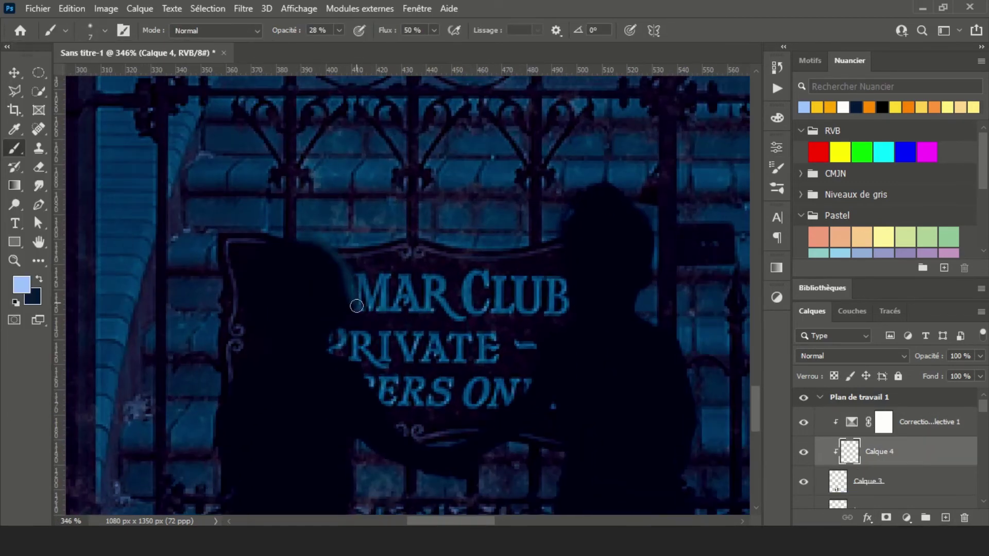
{"action": "scroll", "coordinate": [321, 248], "scroll_direction": "down", "scroll_amount": 1, "text": "alt"}
{"action": "left_click", "coordinate": [105, 30]}
{"action": "left_click_drag", "start_coordinate": [84, 78], "coordinate": [83, 76]}
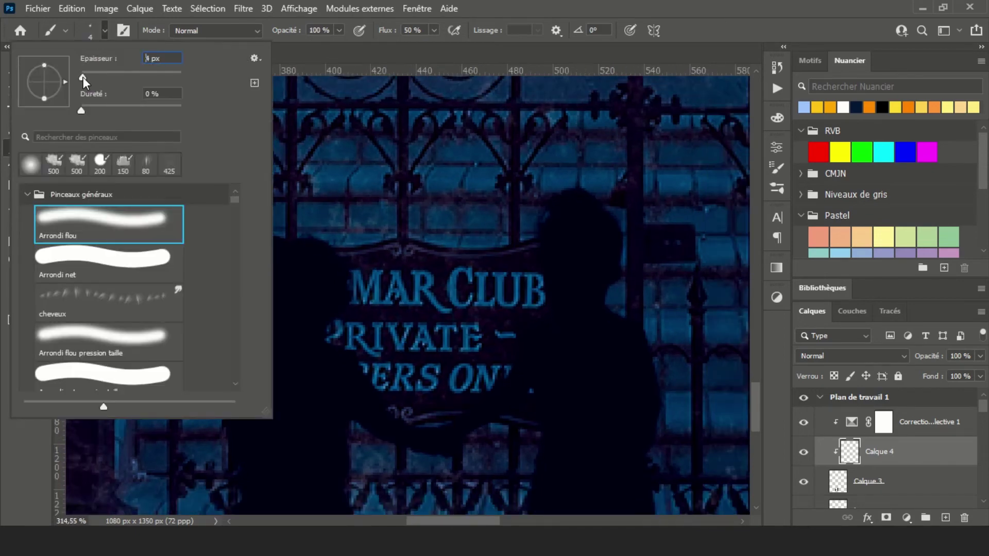
{"action": "key", "text": "Escape"}
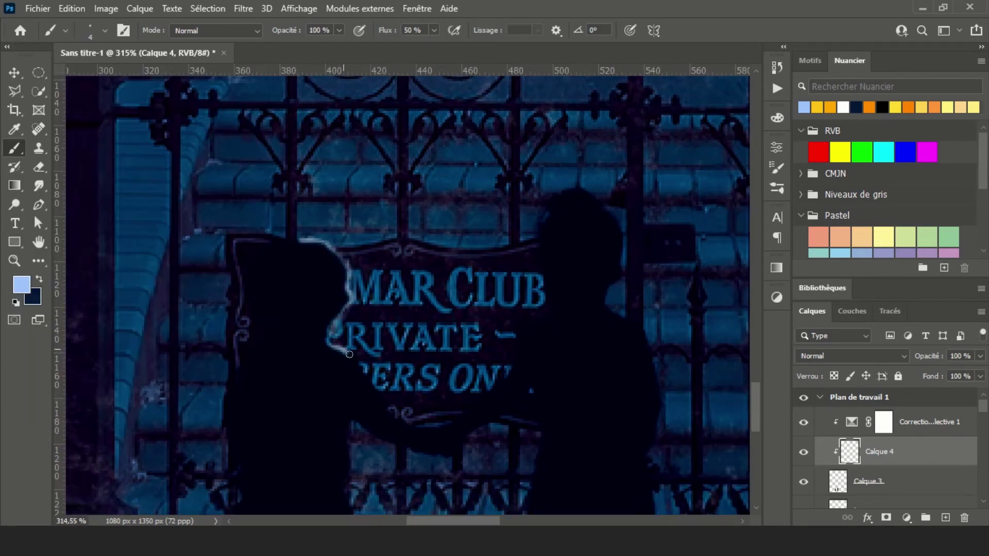
- Paint the pale blue rim light along the silhouettes' edges, then select Calque 3
{"action": "scroll", "coordinate": [381, 402], "scroll_direction": "down", "scroll_amount": 2, "text": "alt"}
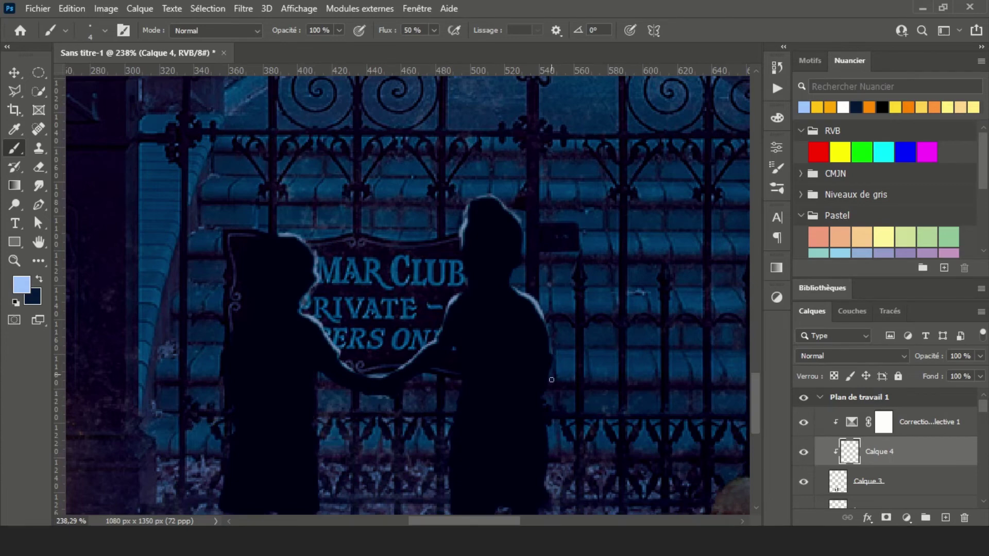
{"action": "scroll", "coordinate": [437, 368], "scroll_direction": "down", "scroll_amount": 2, "text": "alt"}
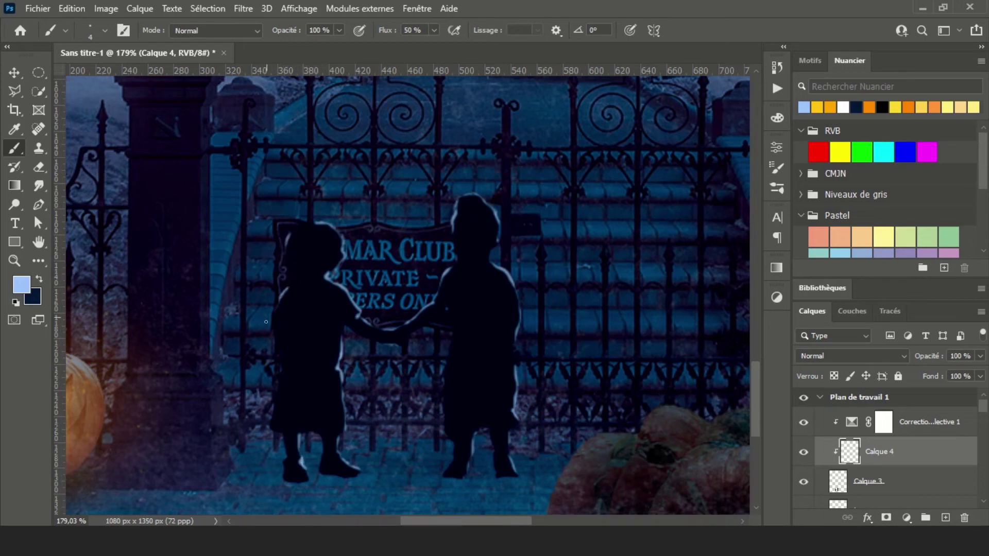
{"action": "scroll", "coordinate": [298, 275], "scroll_direction": "down", "scroll_amount": 5}
{"action": "scroll", "coordinate": [361, 263], "scroll_direction": "up", "scroll_amount": 3}
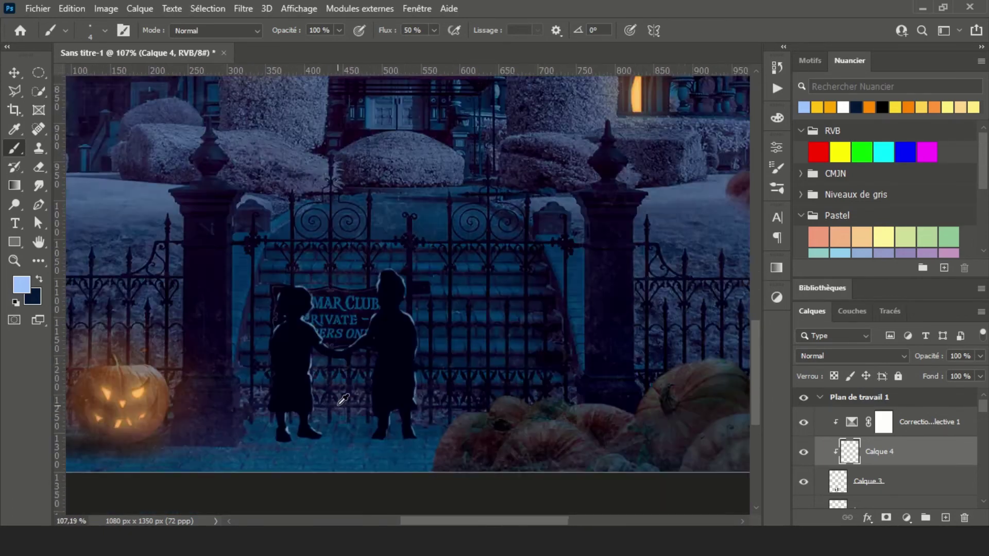
{"action": "scroll", "coordinate": [383, 256], "scroll_direction": "up", "scroll_amount": 2}
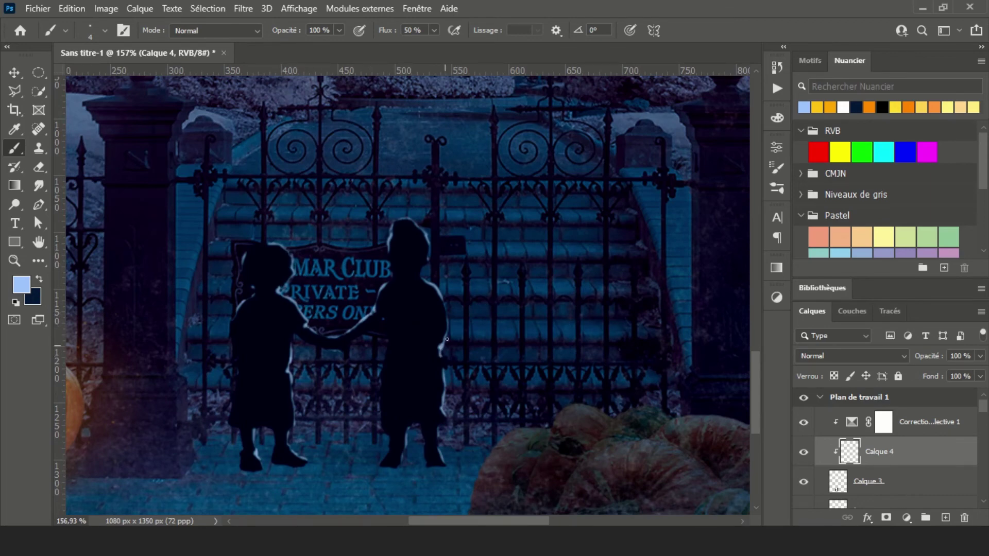
{"action": "scroll", "coordinate": [447, 339], "scroll_direction": "down", "scroll_amount": 4}
{"action": "scroll", "coordinate": [474, 342], "scroll_direction": "down", "scroll_amount": 1}
{"action": "scroll", "coordinate": [371, 468], "scroll_direction": "up", "scroll_amount": 5}
{"action": "left_click", "coordinate": [875, 481]}
- Create a new empty layer below the children for the shadow
{"action": "scroll", "coordinate": [913, 451], "scroll_direction": "down", "scroll_amount": 1}
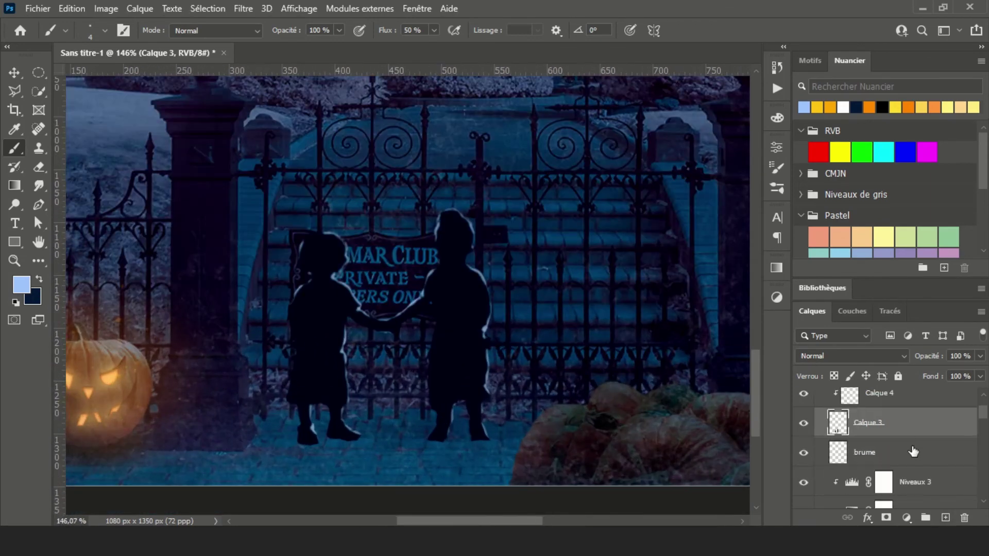
{"action": "left_click", "coordinate": [913, 451]}
{"action": "key", "text": "ctrl+shift+alt+n"}
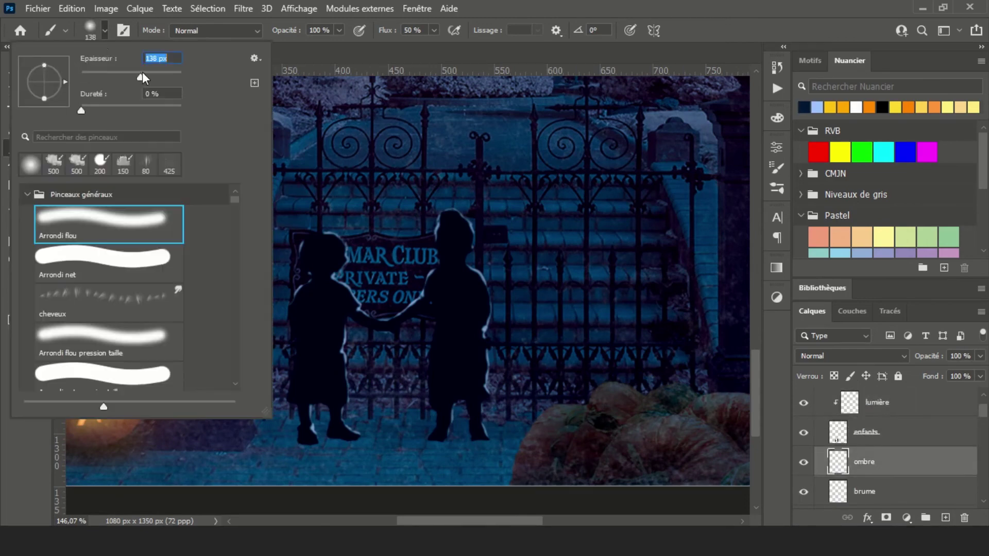
- Paint a soft black shadow beneath the children's feet with a smaller brush
{"action": "left_click_drag", "start_coordinate": [142, 77], "coordinate": [120, 77]}
{"action": "key", "text": "Return"}
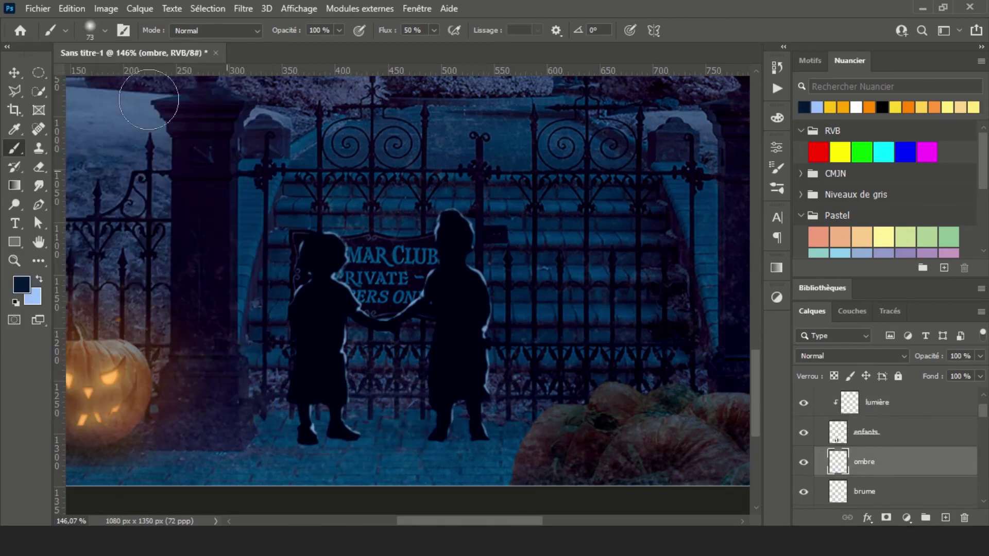
{"action": "left_click_drag", "start_coordinate": [304, 443], "coordinate": [463, 443]}
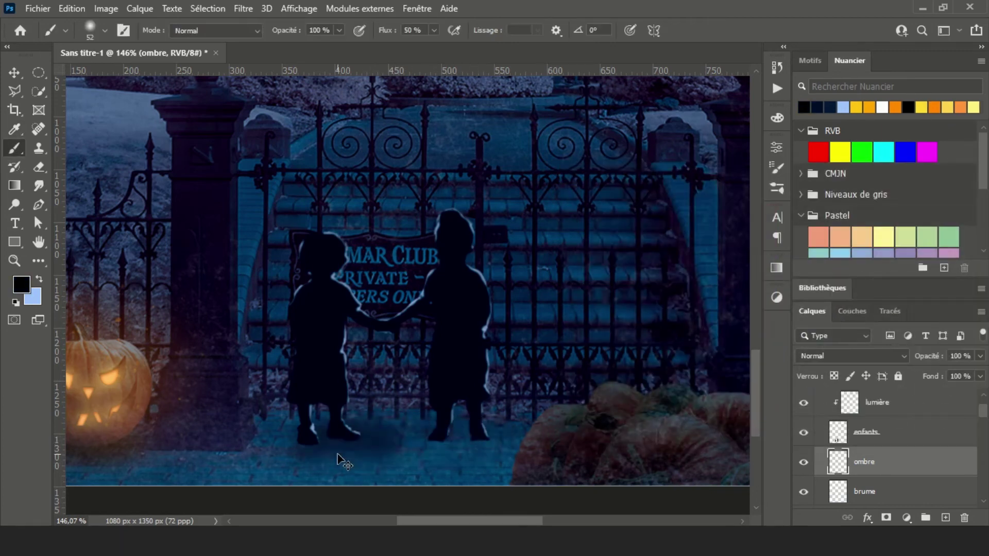
{"action": "left_click_drag", "start_coordinate": [342, 463], "coordinate": [431, 441]}
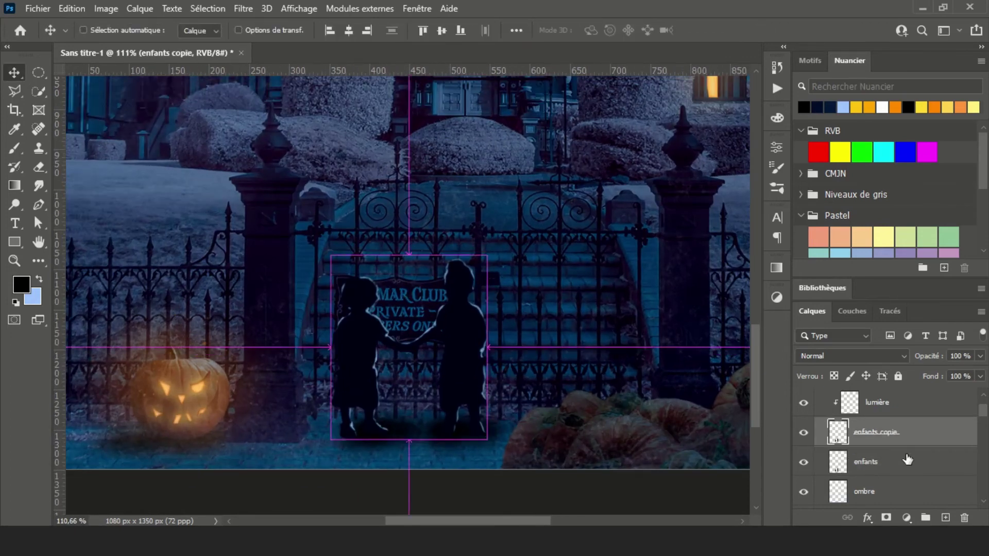
- Rename the lower children copy to 'ombre enfants'
{"action": "double_click", "coordinate": [865, 461]}
{"action": "type", "text": "ombre enfants"}
{"action": "key", "text": "Return"}
- Flip the copy down beneath the children's feet and skew it into a shadow shape
{"action": "key", "text": "ctrl+t"}
{"action": "left_click_drag", "start_coordinate": [408, 255], "coordinate": [408, 506]}
{"action": "left_click", "coordinate": [72, 9]}
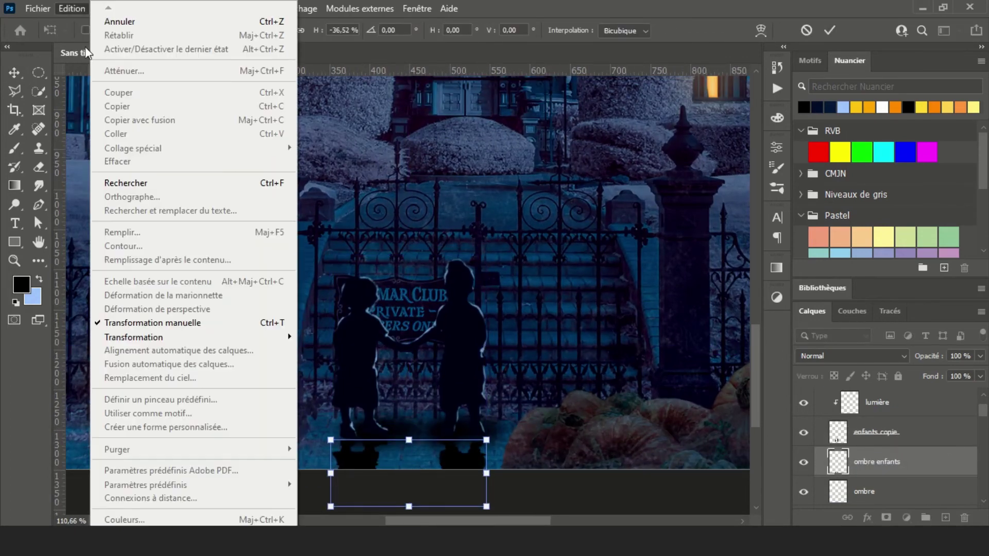
{"action": "scroll", "coordinate": [504, 419], "scroll_direction": "down", "scroll_amount": 3}
{"action": "left_click_drag", "start_coordinate": [485, 402], "coordinate": [337, 403]}
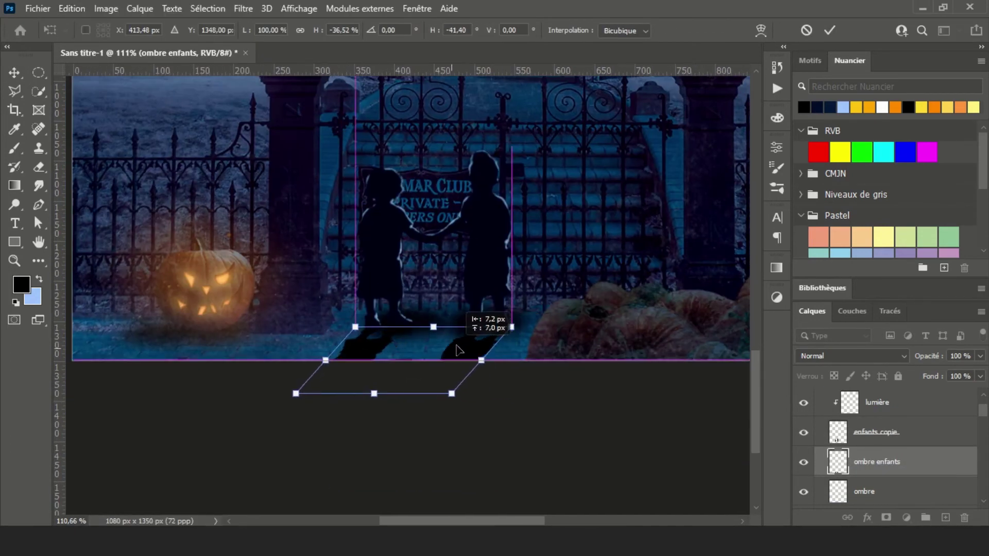
{"action": "key", "text": "Return"}
- Blur the shadow with a 4.9 px Gaussian Blur
{"action": "left_click", "coordinate": [243, 8]}
{"action": "left_click", "coordinate": [464, 302]}
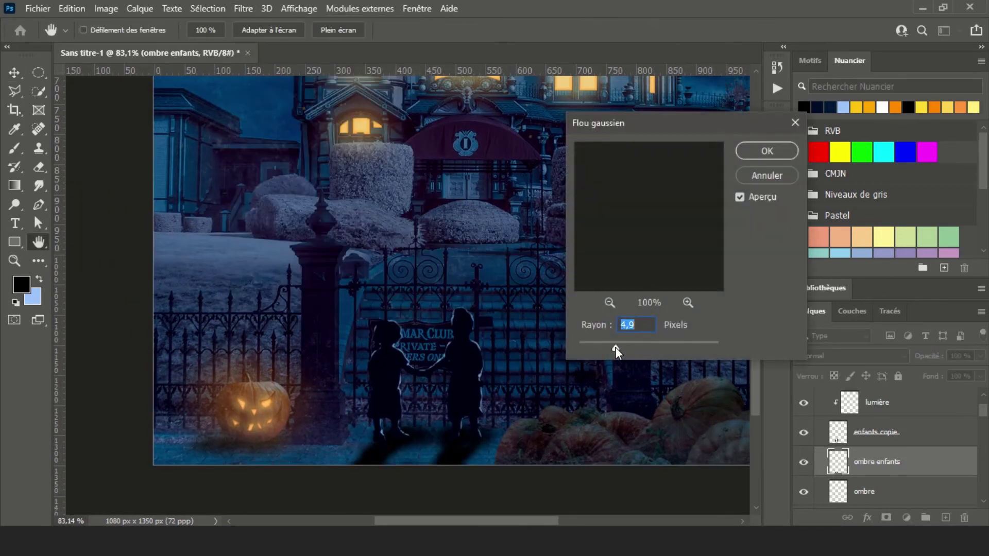
{"action": "left_click", "coordinate": [766, 150]}
- Add a layer mask and set the brush to about 81 px at 46% opacity
{"action": "left_click", "coordinate": [886, 517]}
{"action": "key", "text": "b"}
{"action": "left_click", "coordinate": [105, 30]}
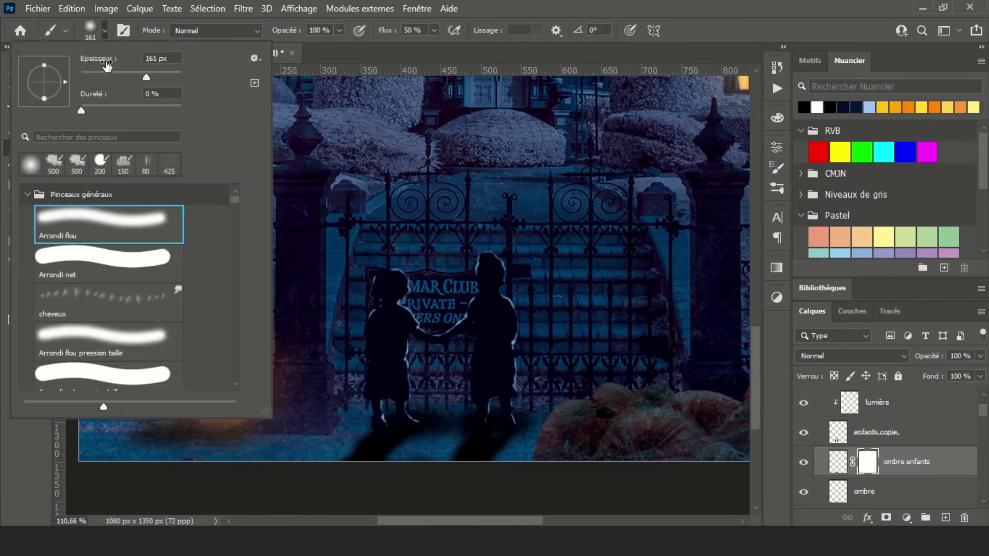
{"action": "left_click_drag", "start_coordinate": [107, 65], "coordinate": [66, 66]}
{"action": "key", "text": "Return"}
{"action": "key", "text": "4"}
{"action": "key", "text": "6"}
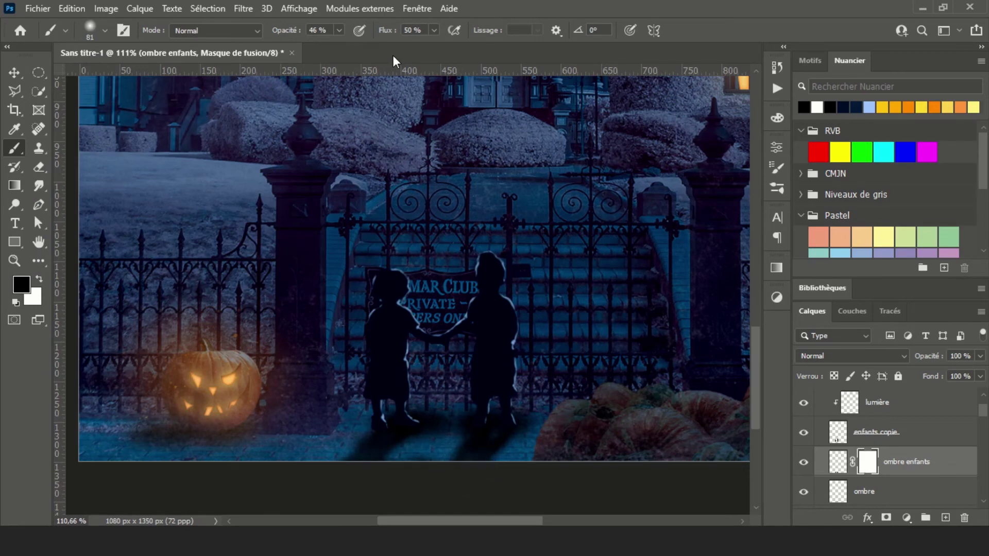
- Fit the whole composition on screen and select the upper children layer
{"action": "key", "text": "ctrl+0"}
{"action": "key", "text": "v"}
{"action": "left_click", "coordinate": [386, 407]}
- Select the ombre shadow layer and refine it with the eraser and brush
{"action": "scroll", "coordinate": [899, 470], "scroll_direction": "down", "scroll_amount": 1}
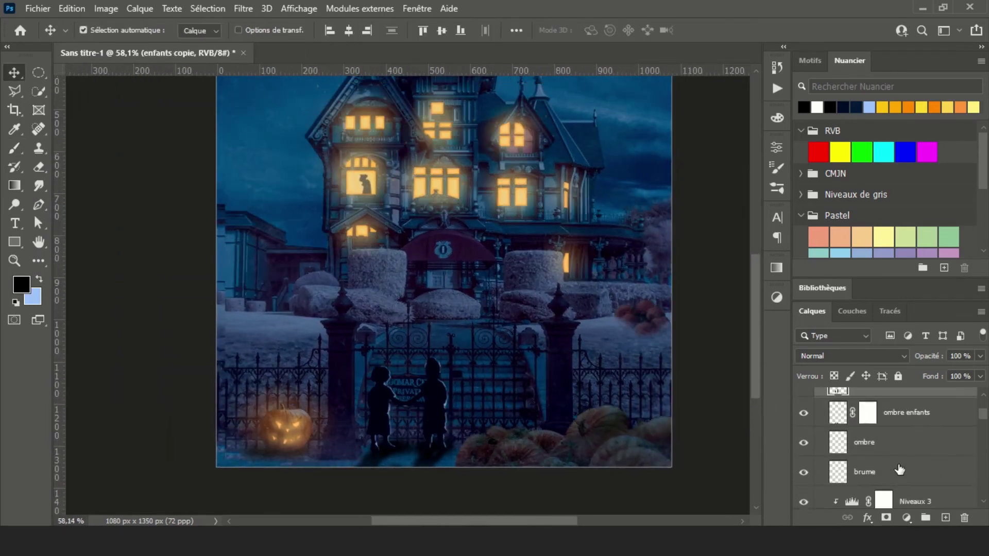
{"action": "left_click", "coordinate": [824, 444]}
{"action": "scroll", "coordinate": [399, 456], "scroll_direction": "up", "scroll_amount": 5}
{"action": "key", "text": "e"}
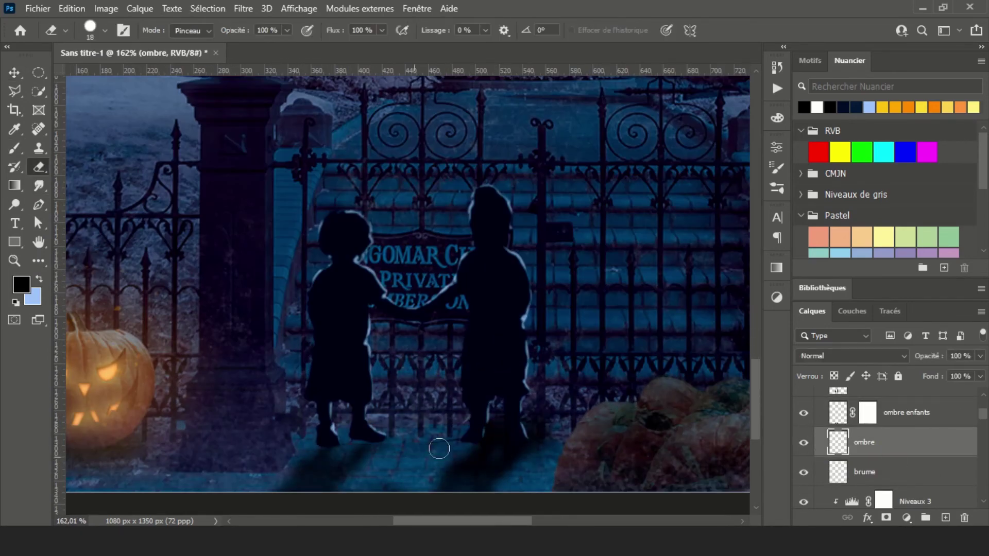
{"action": "key", "text": "b"}
{"action": "left_click", "coordinate": [104, 30]}
- Paint the shadow with a sampled dark navy at full opacity, then with black
{"action": "left_click", "coordinate": [331, 353], "text": "alt"}
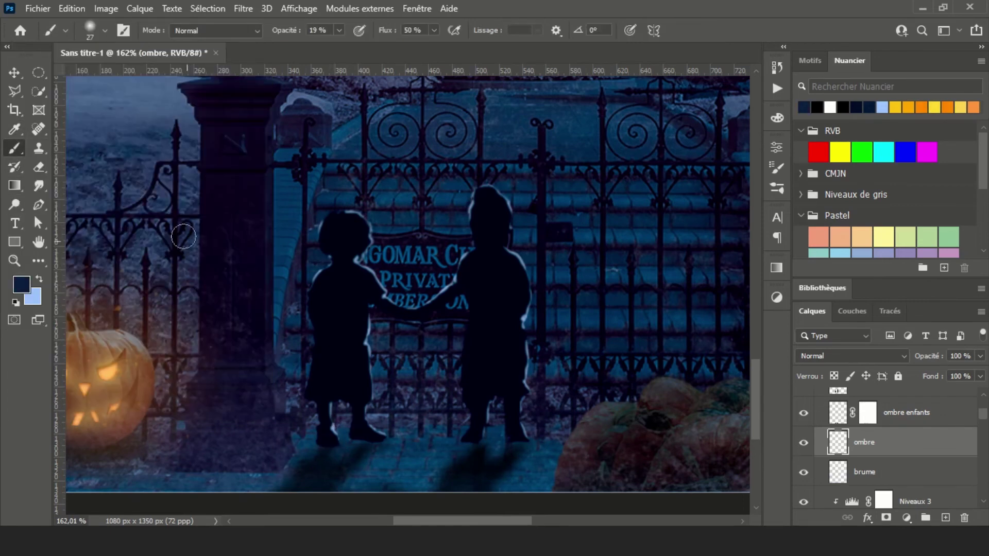
{"action": "left_click", "coordinate": [22, 284]}
{"action": "left_click", "coordinate": [898, 195]}
{"action": "key", "text": "0"}
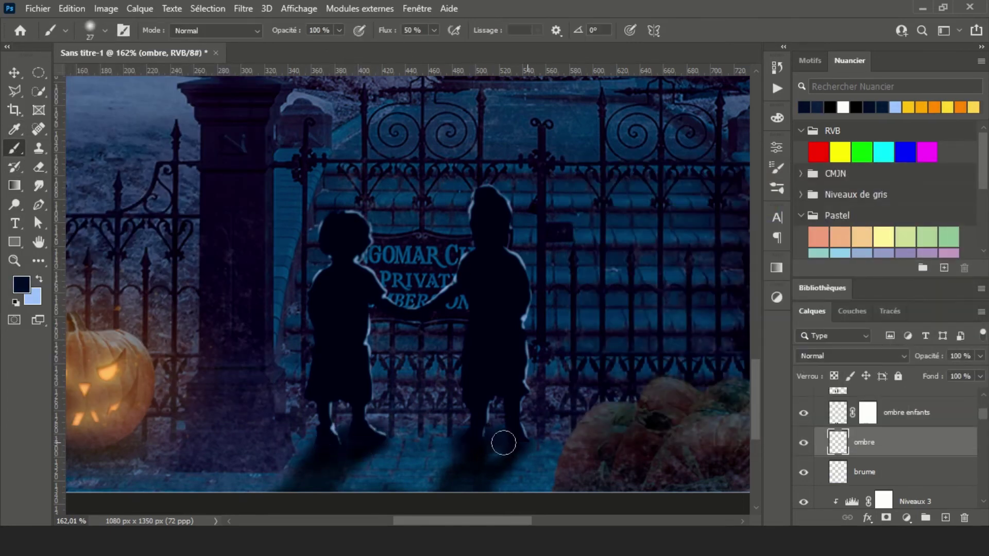
{"action": "left_click", "coordinate": [21, 284]}
{"action": "left_click", "coordinate": [944, 194]}
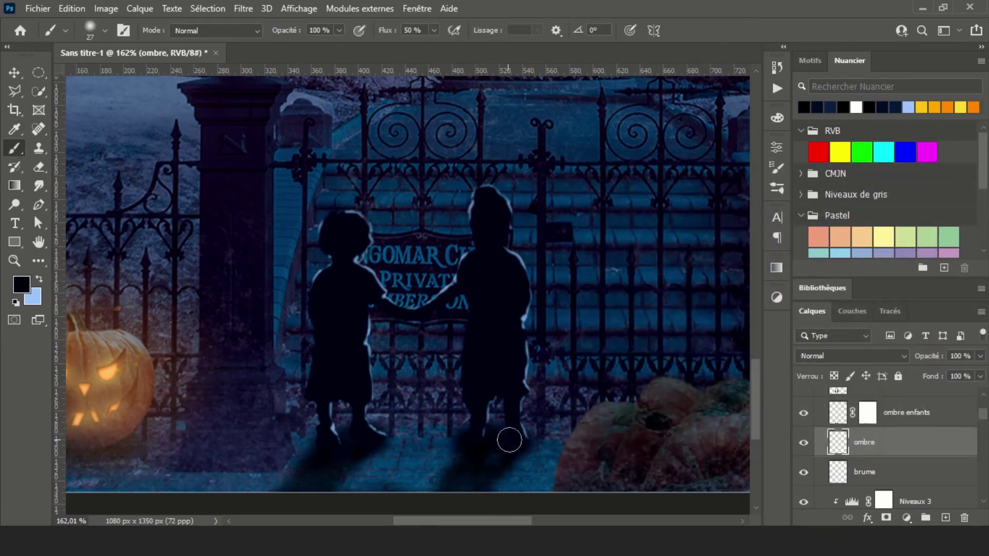
- Review the touched-up shadow in the scene and the layer stack
{"action": "key", "text": "v"}
{"action": "scroll", "coordinate": [558, 326], "scroll_direction": "down", "scroll_amount": 5}
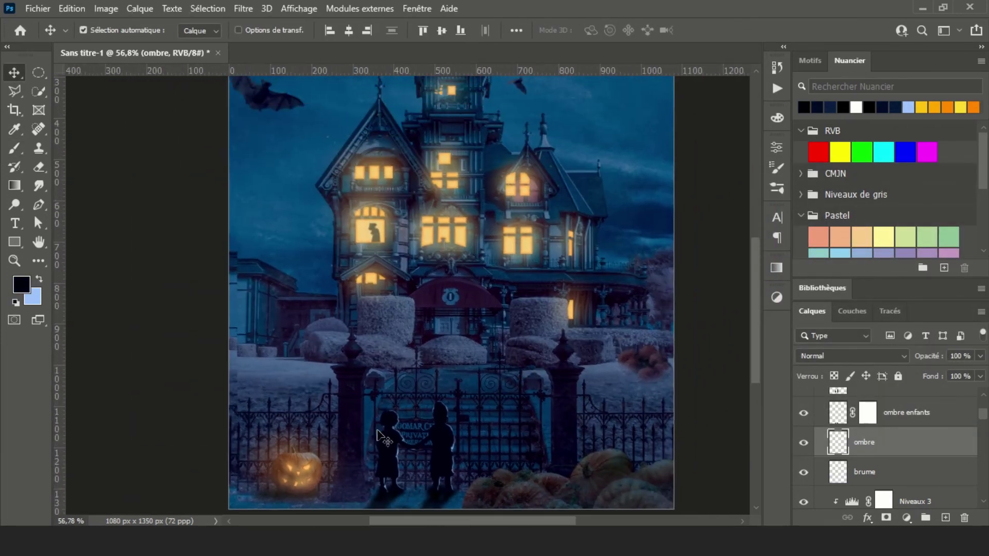
{"action": "scroll", "coordinate": [559, 327], "scroll_direction": "up", "scroll_amount": 5}
{"action": "key", "text": "b"}
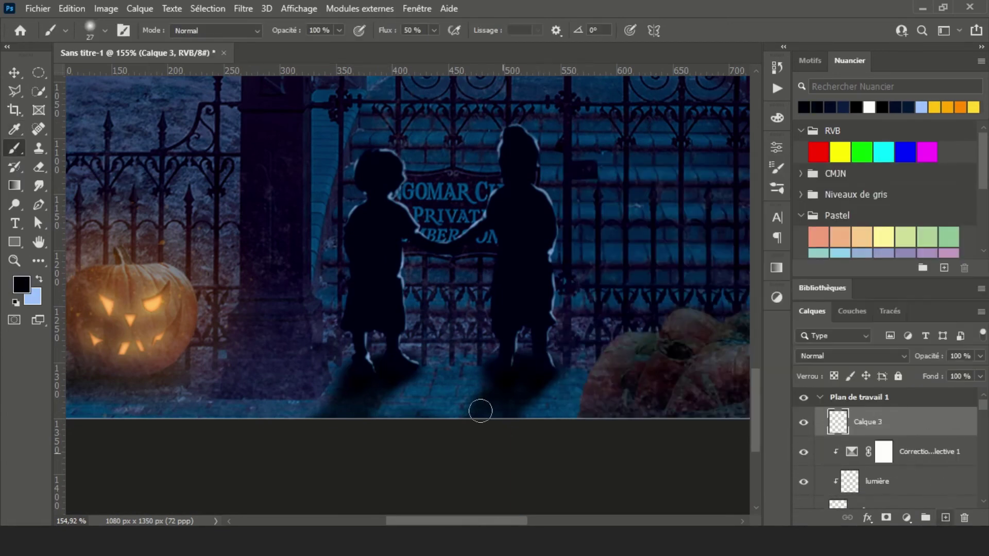
{"action": "scroll", "coordinate": [353, 370], "scroll_direction": "down", "scroll_amount": 2}
{"action": "key", "text": "v"}
{"action": "scroll", "coordinate": [606, 304], "scroll_direction": "down", "scroll_amount": 2}
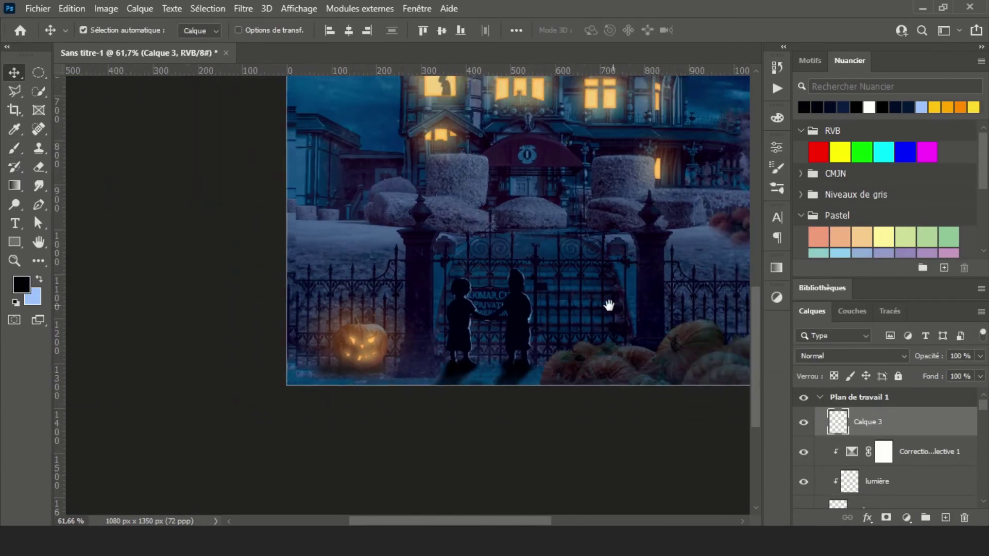
{"action": "scroll", "coordinate": [529, 346], "scroll_direction": "down", "scroll_amount": 2}
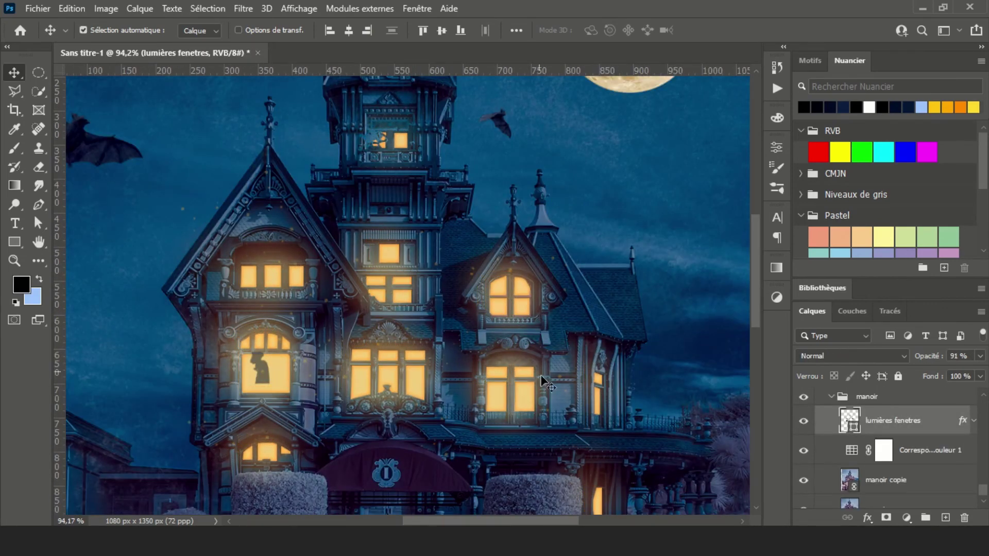
{"action": "scroll", "coordinate": [618, 345], "scroll_direction": "down", "scroll_amount": 3}
{"action": "scroll", "coordinate": [981, 482], "scroll_direction": "up", "scroll_amount": 2}
- Confirm the Multiply Apply Image blend on the merged copy
{"action": "left_click", "coordinate": [105, 8]}
{"action": "left_click", "coordinate": [129, 203]}
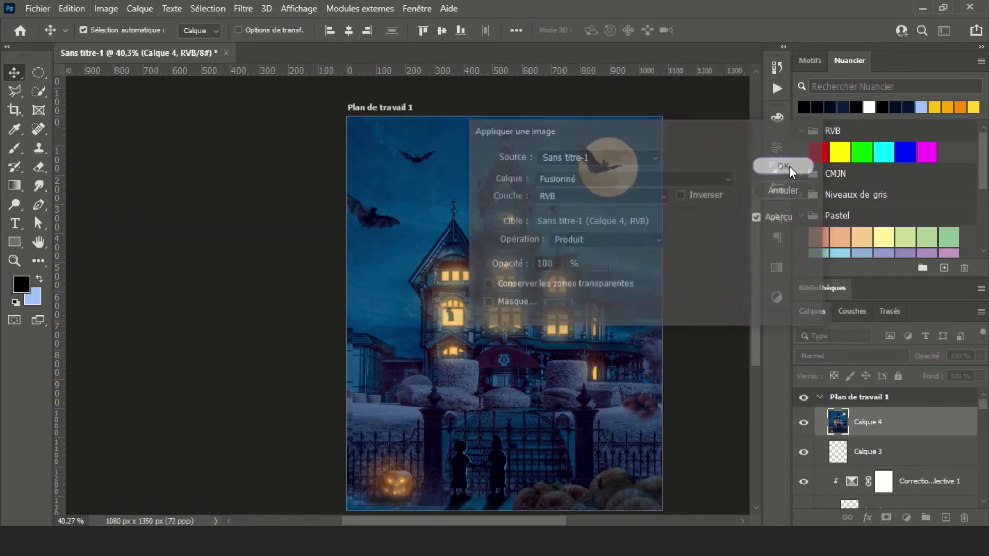
{"action": "left_click", "coordinate": [777, 164]}
{"action": "left_click", "coordinate": [243, 8]}
{"action": "left_click", "coordinate": [272, 118]}
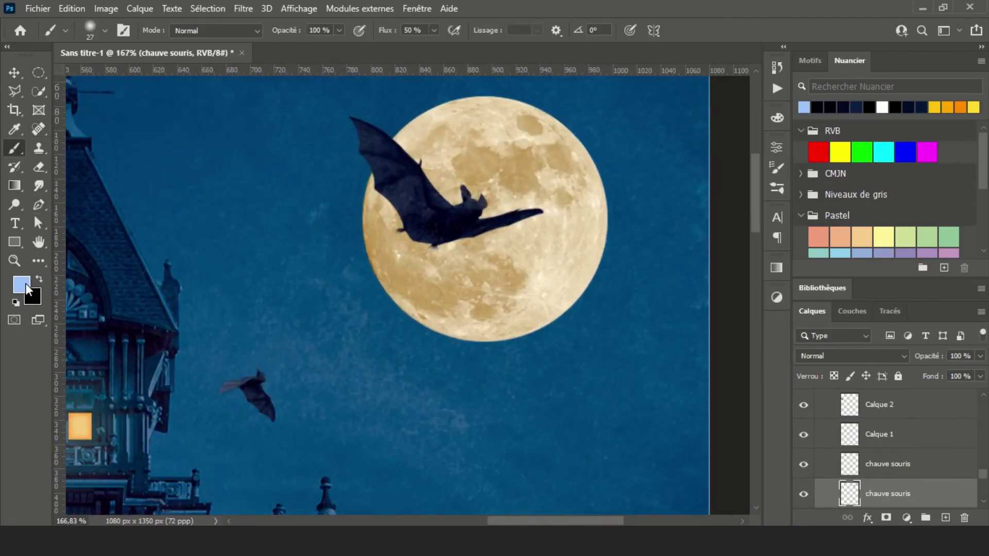
- Add a layer clipped to the bat, with a fine pale-yellow brush in Eclaircir mode
{"action": "left_click", "coordinate": [883, 237]}
{"action": "left_click", "coordinate": [105, 31]}
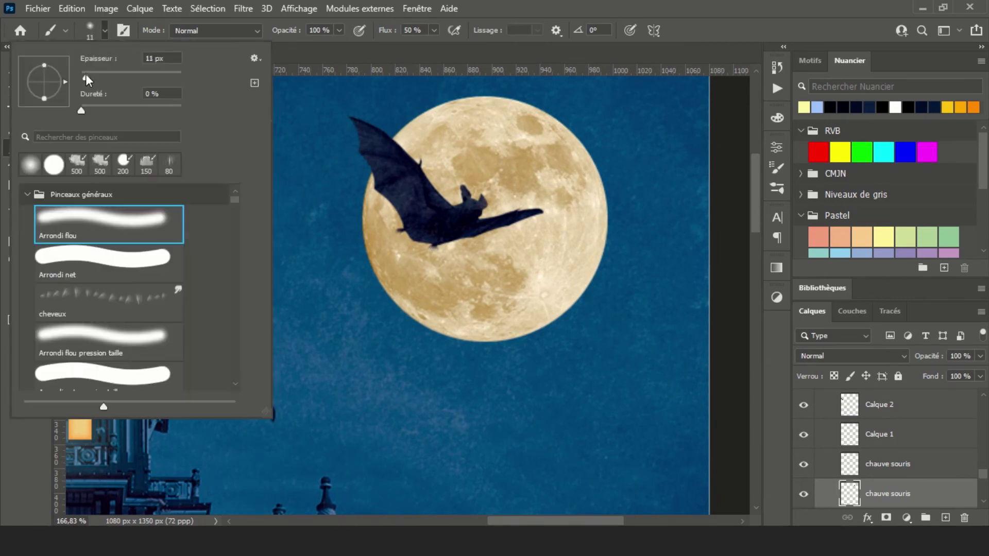
{"action": "left_click", "coordinate": [361, 119]}
{"action": "left_click", "coordinate": [944, 518]}
{"action": "key", "text": "ctrl+alt+g"}
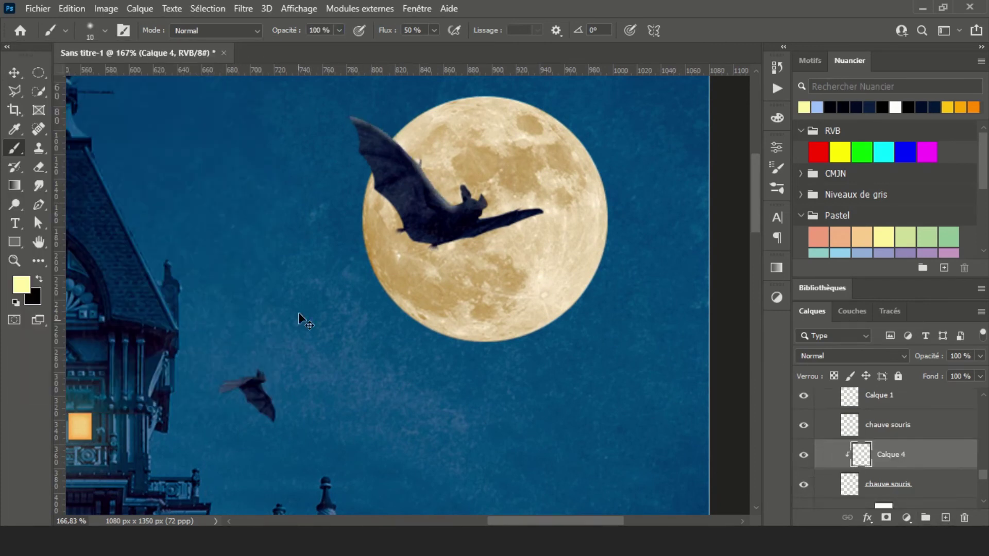
{"action": "left_click", "coordinate": [21, 284]}
{"action": "left_click", "coordinate": [945, 194]}
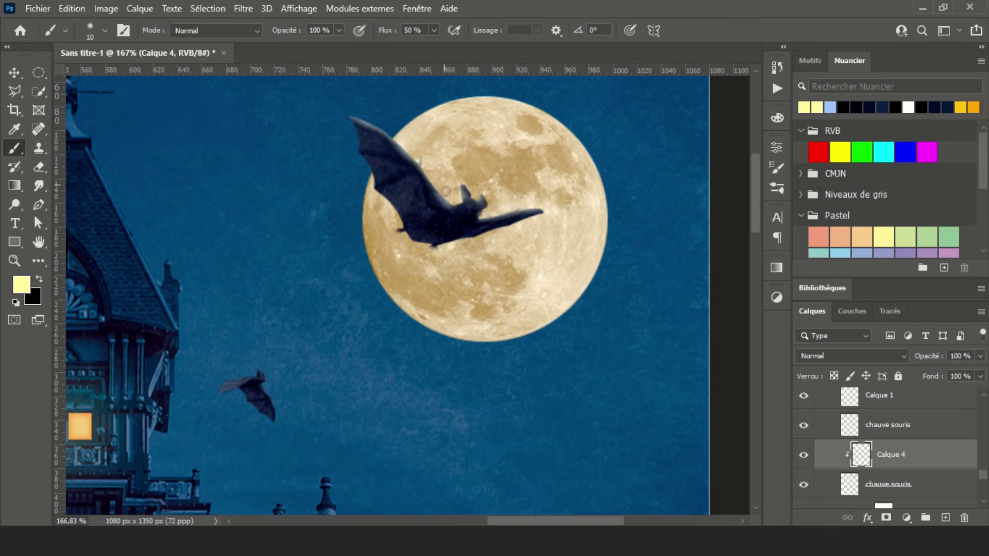
{"action": "key", "text": "alt+shift+g"}
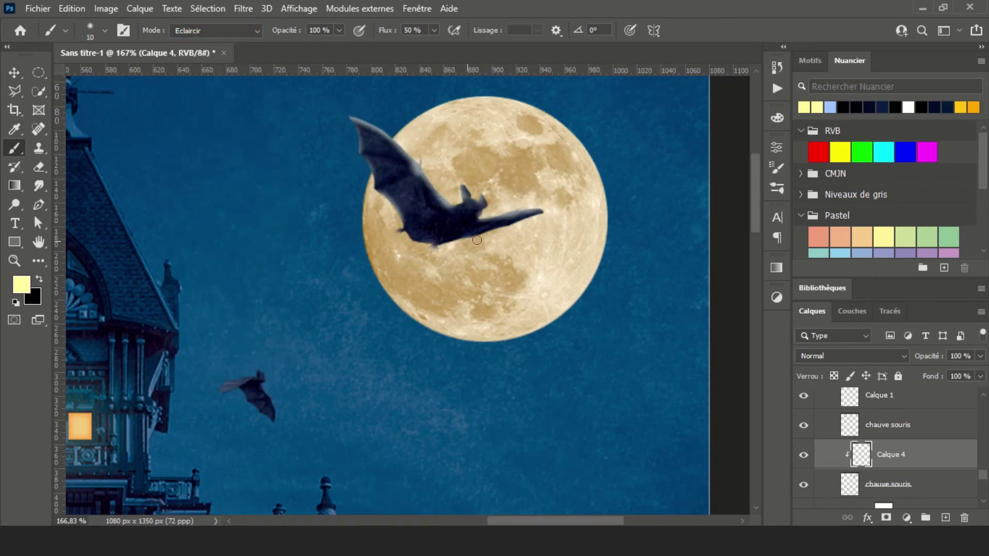
- Fit the artboard and stamp all visible layers into a new merged layer
{"action": "key", "text": "ctrl+0"}
{"action": "key", "text": "v"}
{"action": "scroll", "coordinate": [984, 452], "scroll_direction": "up", "scroll_amount": 3}
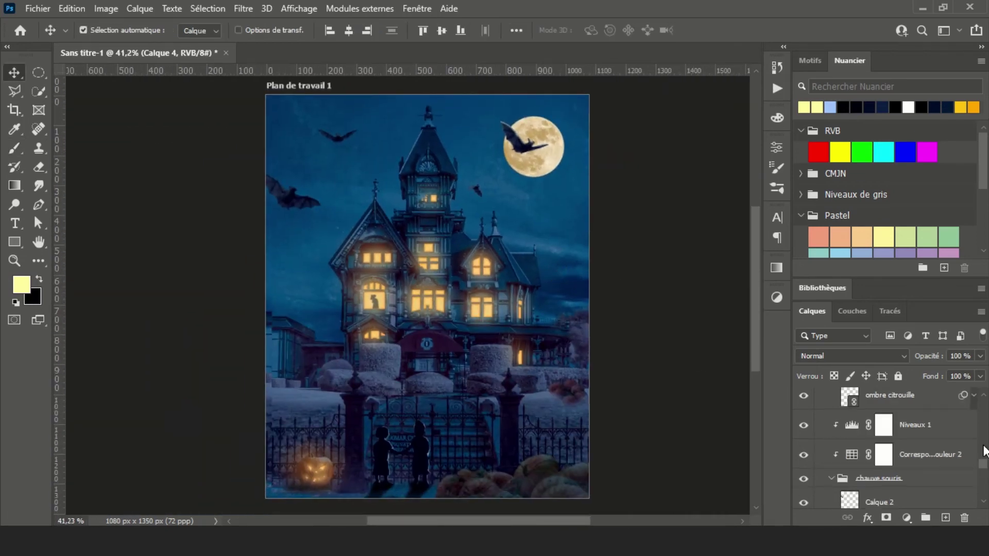
{"action": "key", "text": "ctrl+alt+shift+e"}
- In Camera Raw, lift the darkest tones and narrow the shadows on the tone curve
{"action": "left_click", "coordinate": [243, 8]}
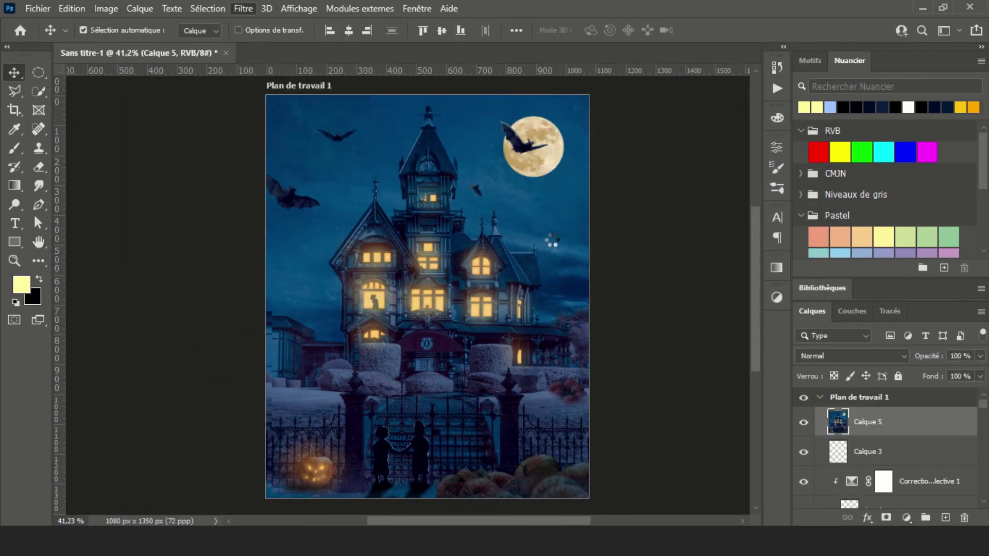
{"action": "scroll", "coordinate": [869, 291], "scroll_direction": "down", "scroll_amount": 2}
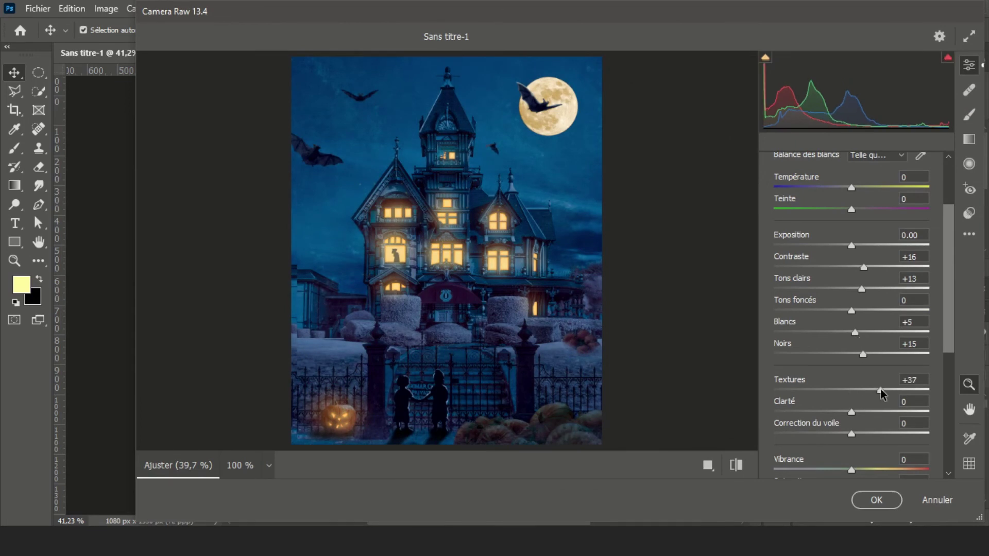
{"action": "scroll", "coordinate": [850, 326], "scroll_direction": "down", "scroll_amount": 3}
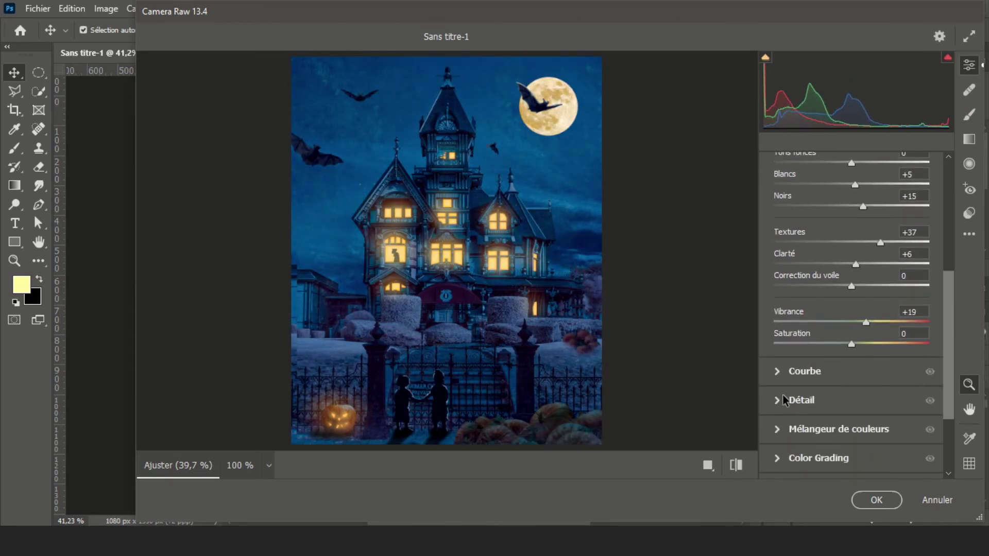
{"action": "left_click", "coordinate": [788, 371]}
{"action": "left_click_drag", "start_coordinate": [813, 335], "coordinate": [821, 322]}
{"action": "left_click_drag", "start_coordinate": [811, 378], "coordinate": [805, 378]}
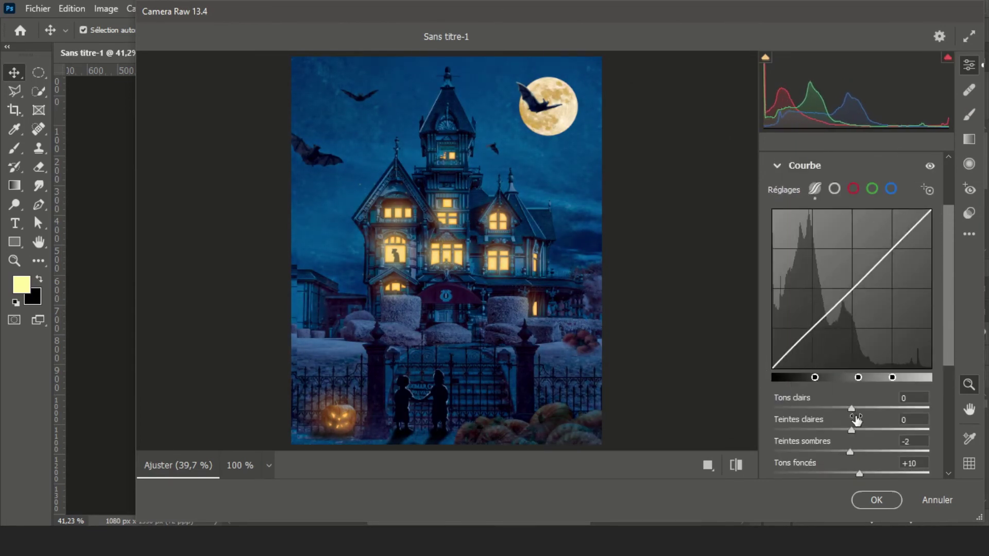
- In the colour mixer, shift the blue hue, darken and saturate blues, and brighten oranges
{"action": "scroll", "coordinate": [855, 420], "scroll_direction": "down", "scroll_amount": 3}
{"action": "left_click", "coordinate": [803, 337]}
{"action": "scroll", "coordinate": [806, 349], "scroll_direction": "down", "scroll_amount": 2}
{"action": "left_click", "coordinate": [838, 337]}
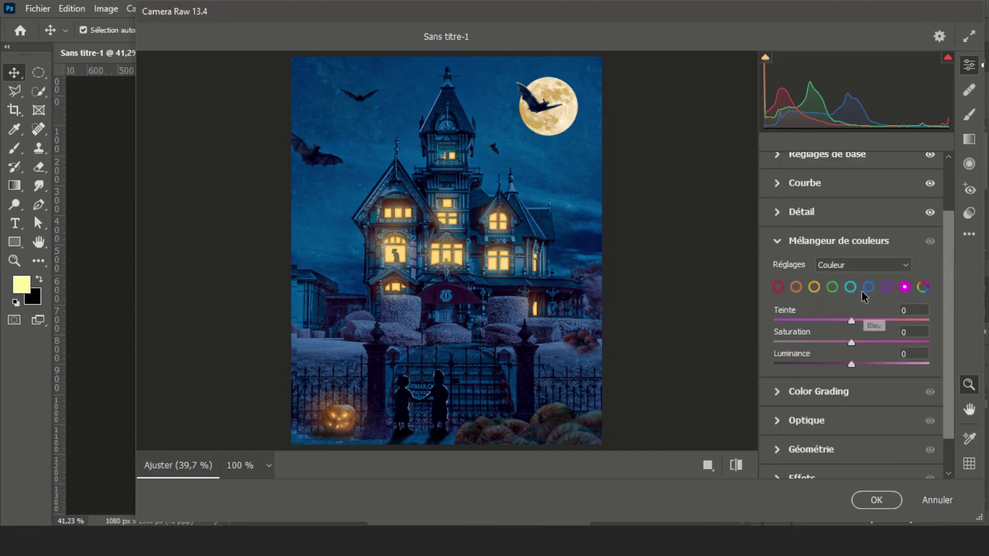
{"action": "left_click", "coordinate": [868, 284]}
{"action": "left_click_drag", "start_coordinate": [851, 343], "coordinate": [848, 344]}
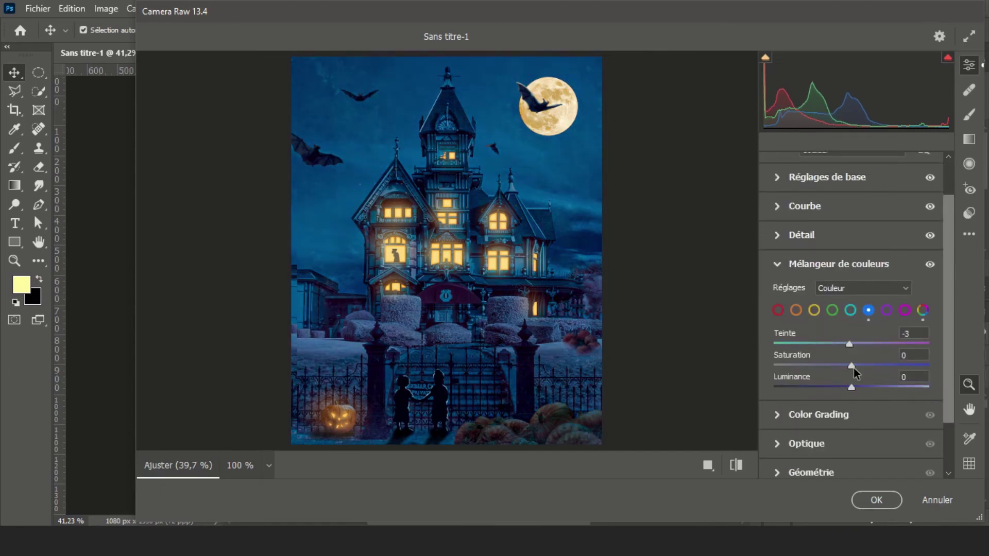
{"action": "left_click_drag", "start_coordinate": [852, 386], "coordinate": [829, 387]}
{"action": "left_click_drag", "start_coordinate": [851, 365], "coordinate": [856, 366]}
{"action": "left_click_drag", "start_coordinate": [851, 387], "coordinate": [870, 387]}
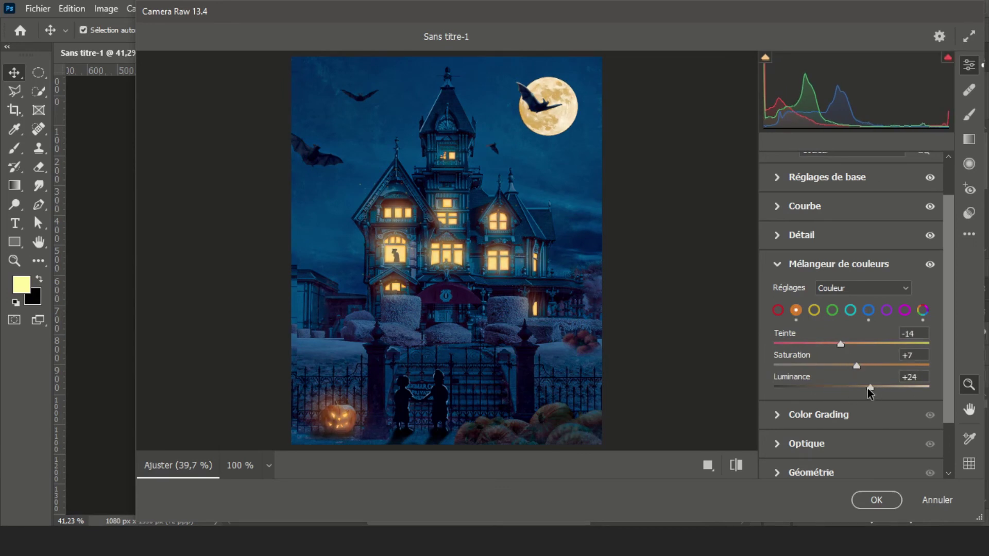
{"action": "left_click", "coordinate": [817, 312]}
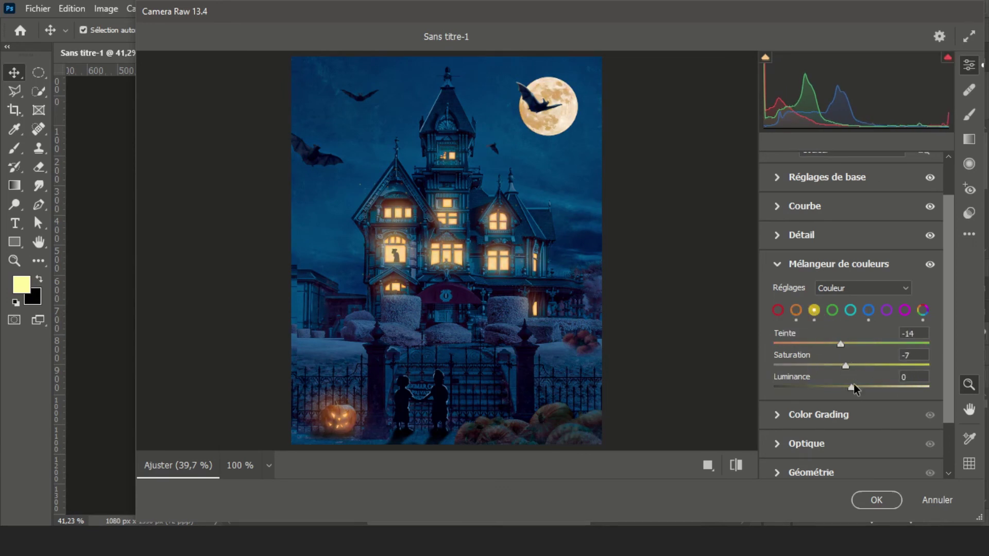
{"action": "left_click", "coordinate": [818, 415]}
- Add a dark, softly feathered vignette in Effets, then lighten it slightly
{"action": "left_click", "coordinate": [801, 437]}
{"action": "left_click_drag", "start_coordinate": [851, 318], "coordinate": [800, 320]}
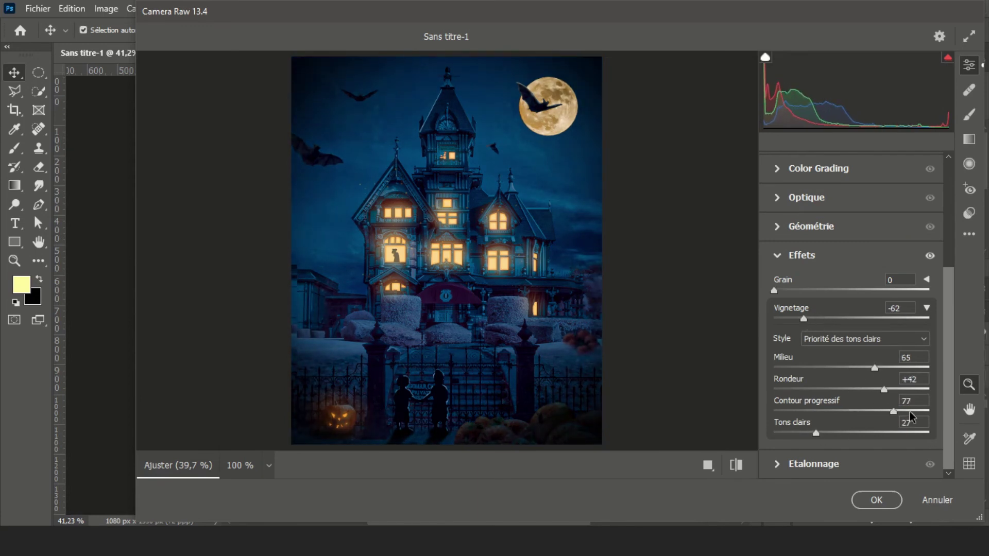
{"action": "left_click_drag", "start_coordinate": [910, 412], "coordinate": [927, 412]}
{"action": "left_click_drag", "start_coordinate": [807, 321], "coordinate": [827, 321]}
{"action": "scroll", "coordinate": [888, 187], "scroll_direction": "up", "scroll_amount": 5}
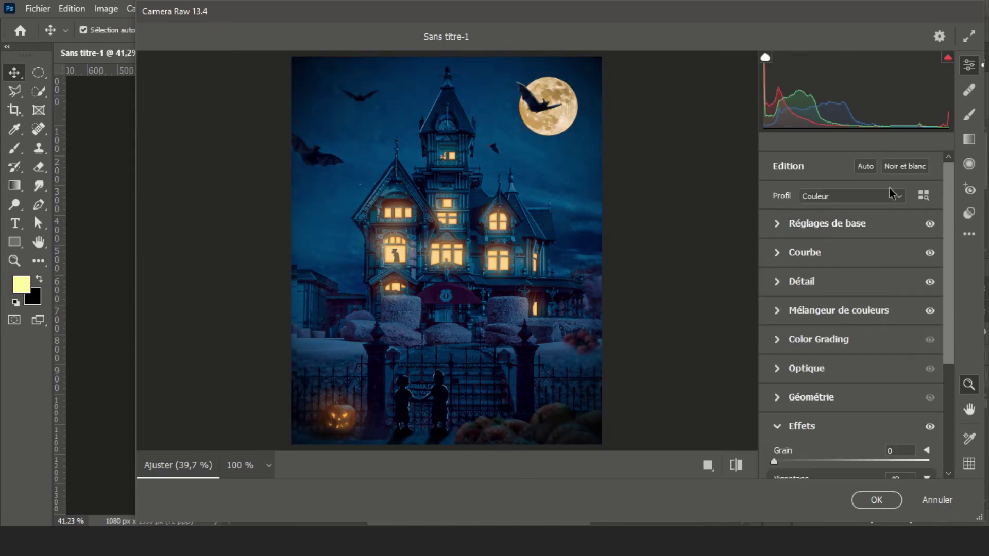
- Browse the Camera Raw presets and apply Grain Elevé
{"action": "left_click", "coordinate": [969, 212]}
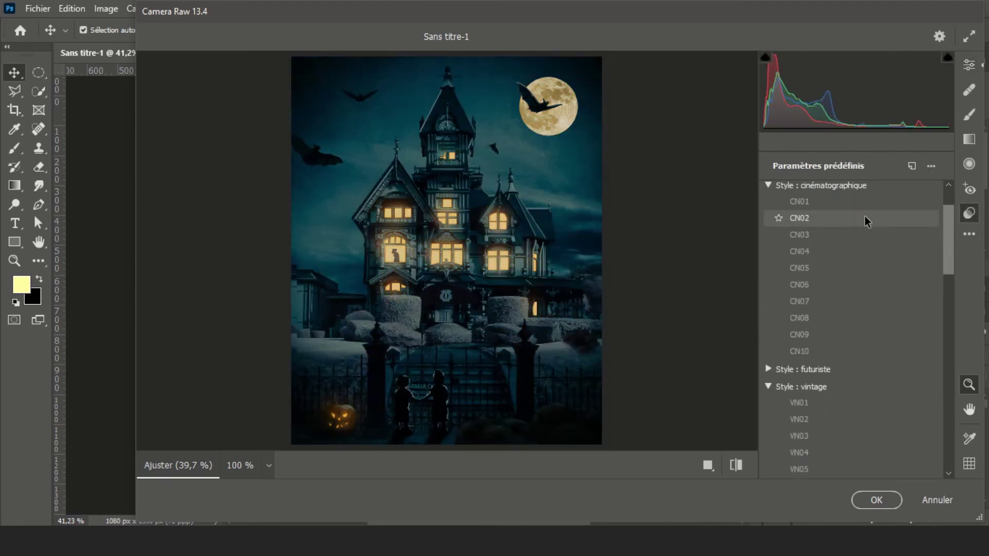
{"action": "scroll", "coordinate": [829, 360], "scroll_direction": "down", "scroll_amount": 3}
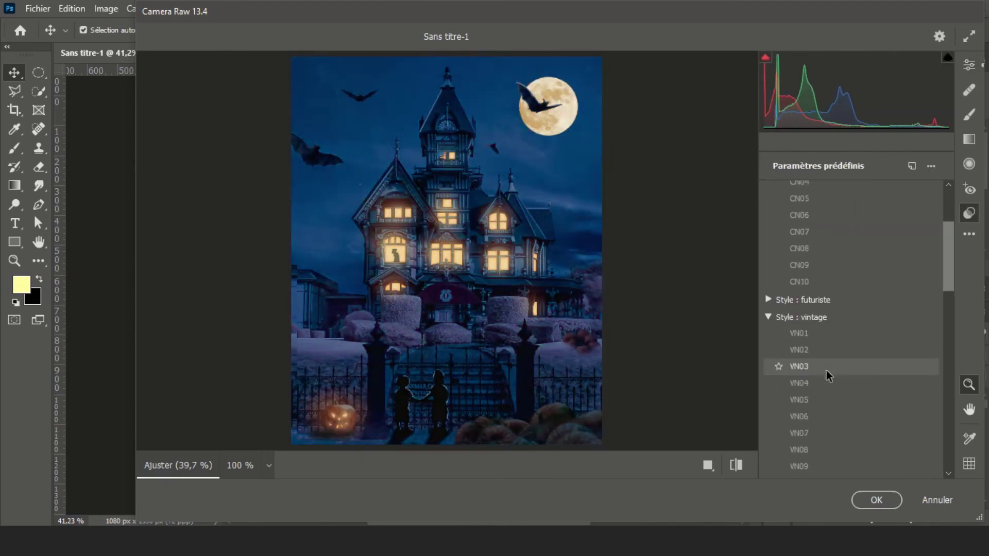
{"action": "scroll", "coordinate": [826, 384], "scroll_direction": "down", "scroll_amount": 2}
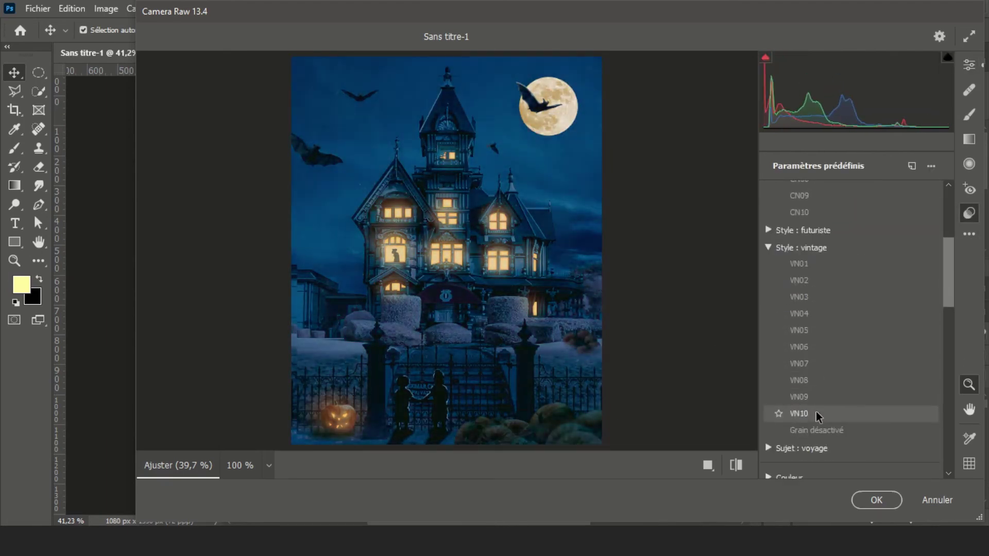
{"action": "scroll", "coordinate": [816, 412], "scroll_direction": "down", "scroll_amount": 3}
{"action": "scroll", "coordinate": [822, 391], "scroll_direction": "down", "scroll_amount": 2}
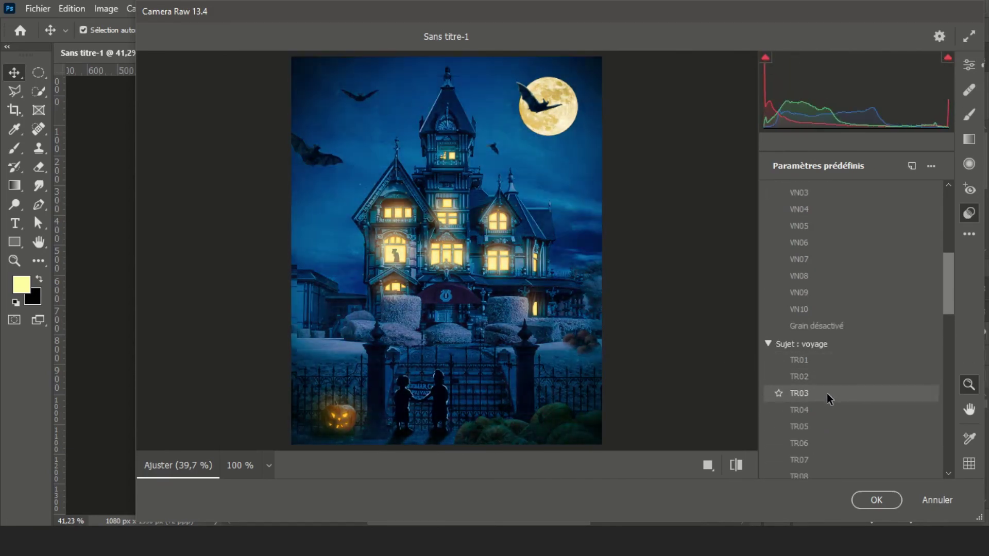
{"action": "scroll", "coordinate": [816, 435], "scroll_direction": "down", "scroll_amount": 3}
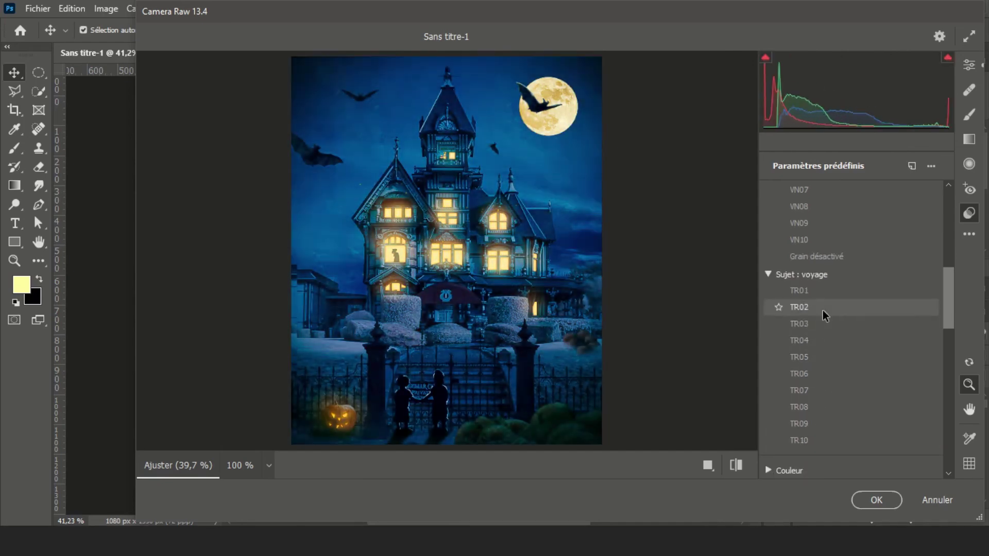
{"action": "mouse_move", "coordinate": [948, 297]}
{"action": "left_mouse_down"}
{"action": "mouse_move", "coordinate": [955, 437]}
{"action": "mouse_move", "coordinate": [945, 219]}
{"action": "left_mouse_up"}
{"action": "left_click", "coordinate": [822, 289]}
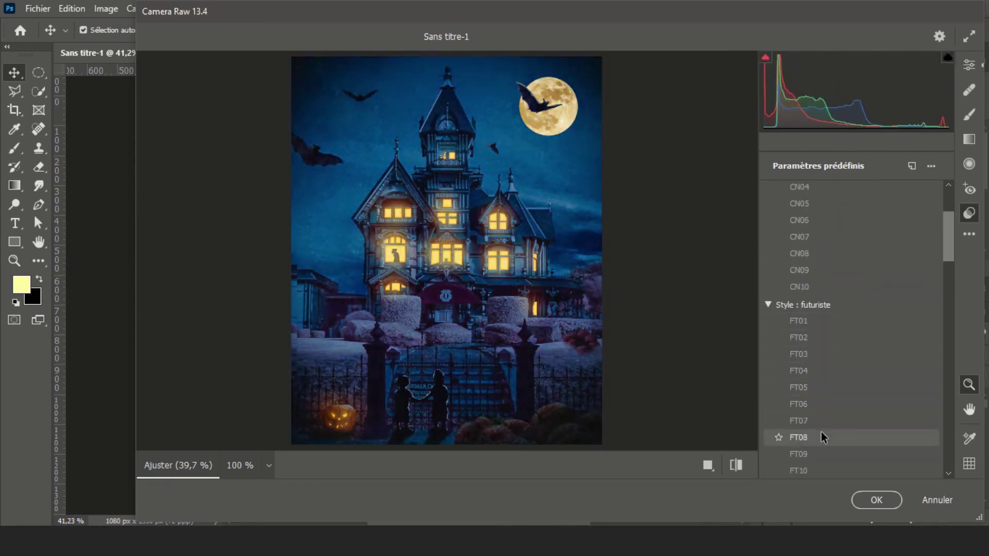
- Expand the Portraits : peau foncée presets and apply the Mat colour preset
{"action": "scroll", "coordinate": [815, 451], "scroll_direction": "down", "scroll_amount": 3}
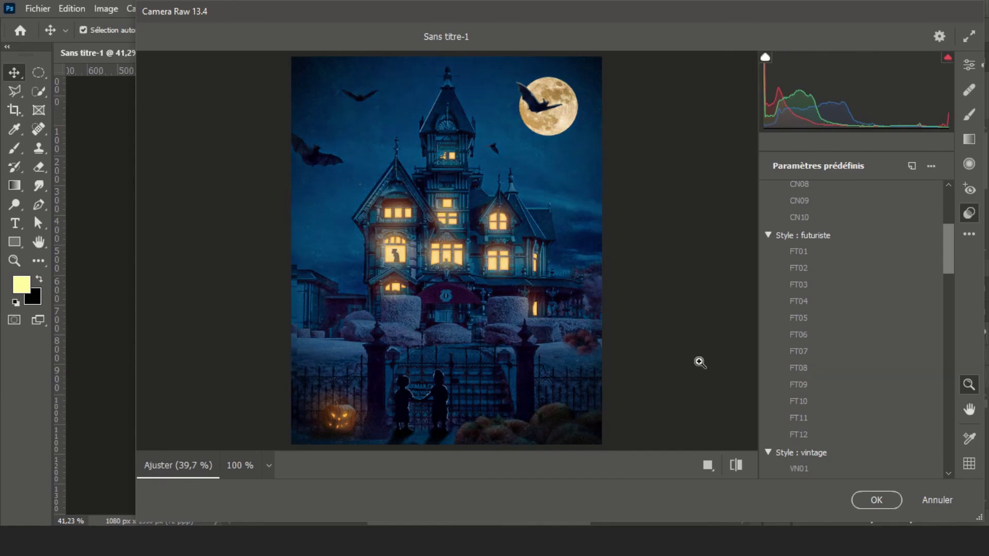
{"action": "scroll", "coordinate": [823, 270], "scroll_direction": "up", "scroll_amount": 5}
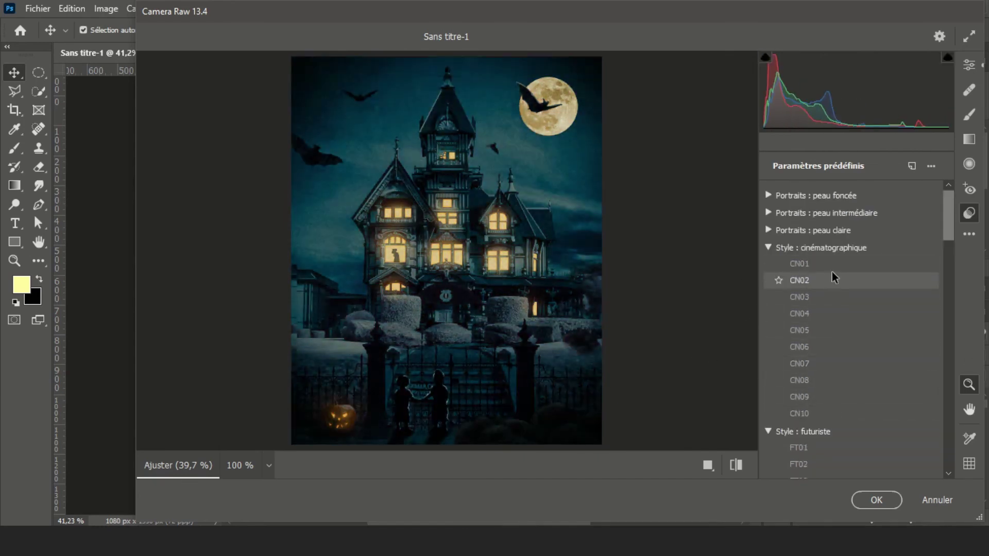
{"action": "left_click", "coordinate": [768, 195]}
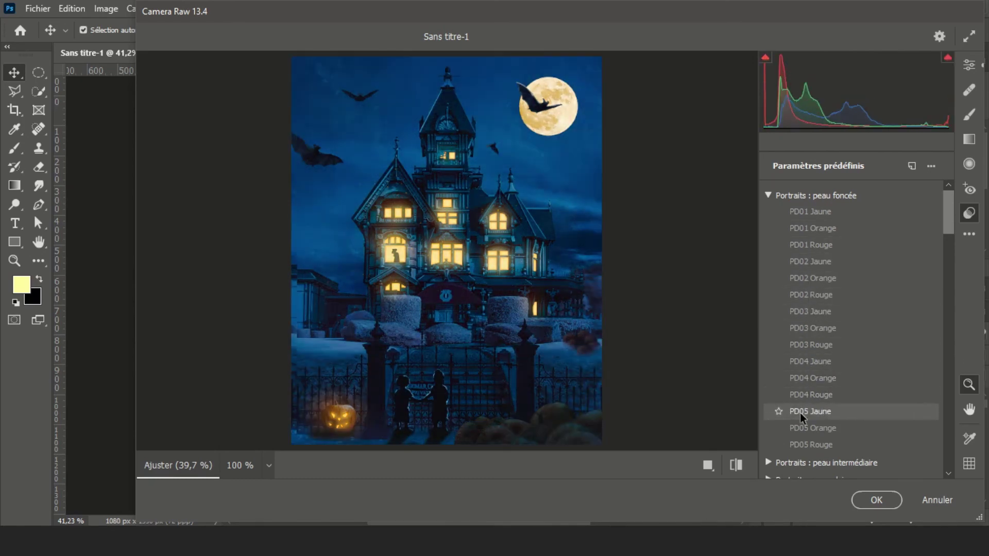
{"action": "scroll", "coordinate": [824, 361], "scroll_direction": "down", "scroll_amount": 5}
{"action": "scroll", "coordinate": [824, 360], "scroll_direction": "down", "scroll_amount": 2}
{"action": "scroll", "coordinate": [821, 399], "scroll_direction": "down", "scroll_amount": 1}
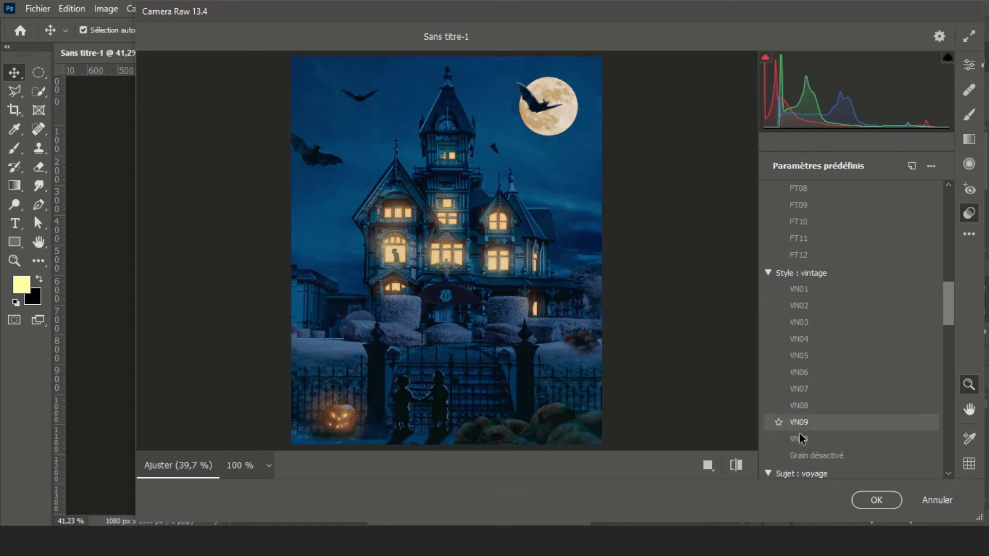
{"action": "scroll", "coordinate": [806, 428], "scroll_direction": "down", "scroll_amount": 2}
{"action": "scroll", "coordinate": [812, 402], "scroll_direction": "down", "scroll_amount": 1}
{"action": "scroll", "coordinate": [809, 361], "scroll_direction": "down", "scroll_amount": 3}
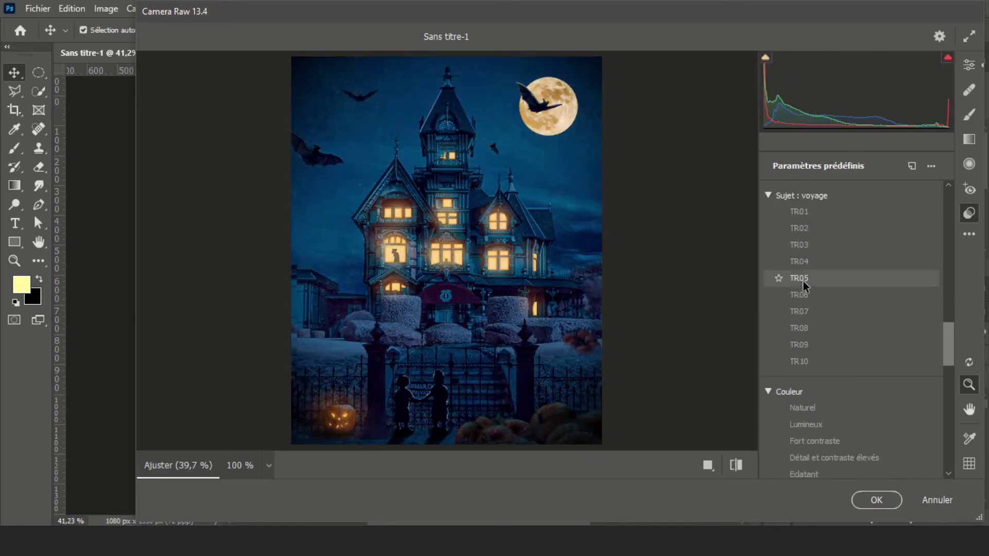
{"action": "scroll", "coordinate": [876, 232], "scroll_direction": "down", "scroll_amount": 3}
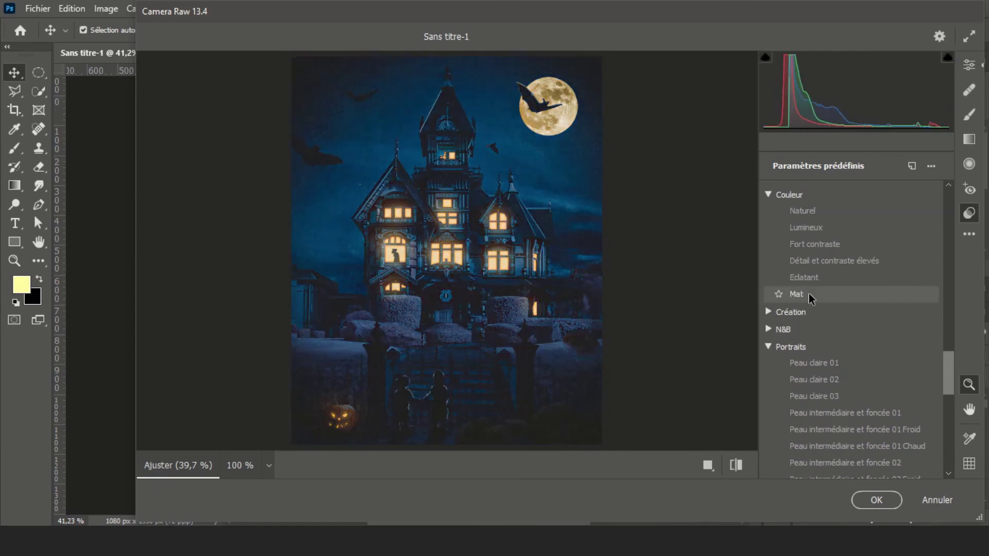
{"action": "left_click", "coordinate": [809, 293]}
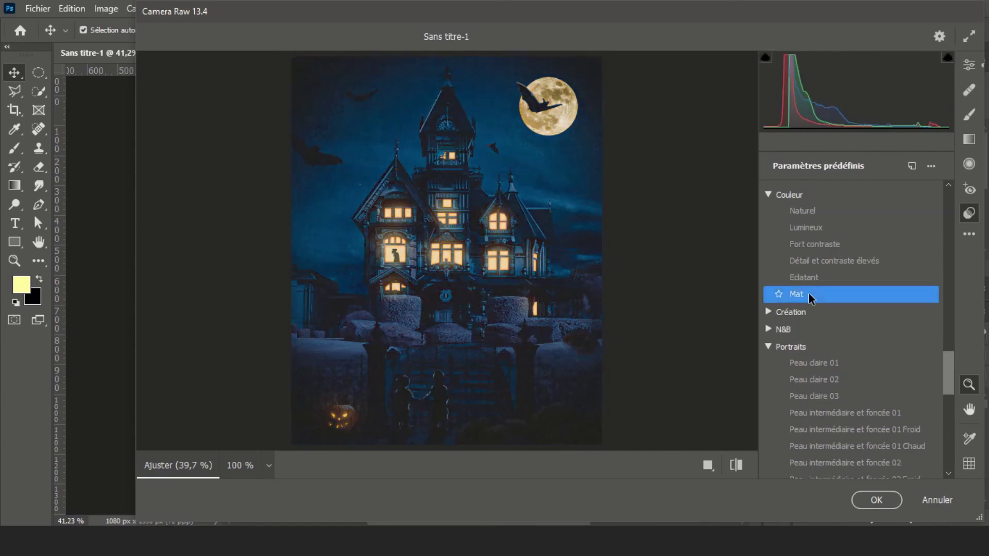
- Switch to the Naturel colour preset and apply the Retirer les ombres curve preset
{"action": "left_click", "coordinate": [826, 208]}
{"action": "scroll", "coordinate": [875, 330], "scroll_direction": "up", "scroll_amount": 3}
{"action": "scroll", "coordinate": [896, 356], "scroll_direction": "down", "scroll_amount": 9}
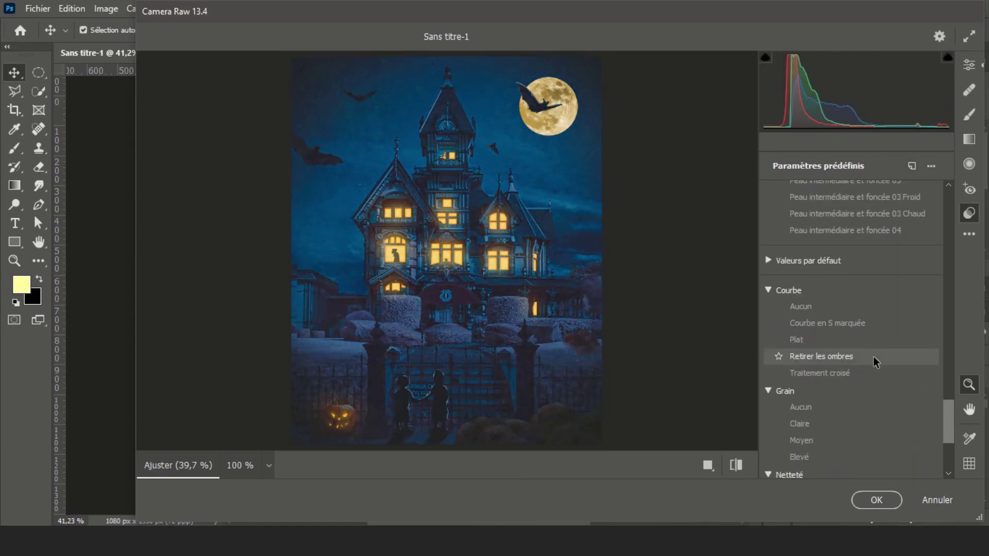
{"action": "left_click", "coordinate": [870, 357]}
- Raise the dark and light tones on the Courbe and apply the grade to Calque 5
{"action": "left_click", "coordinate": [968, 65]}
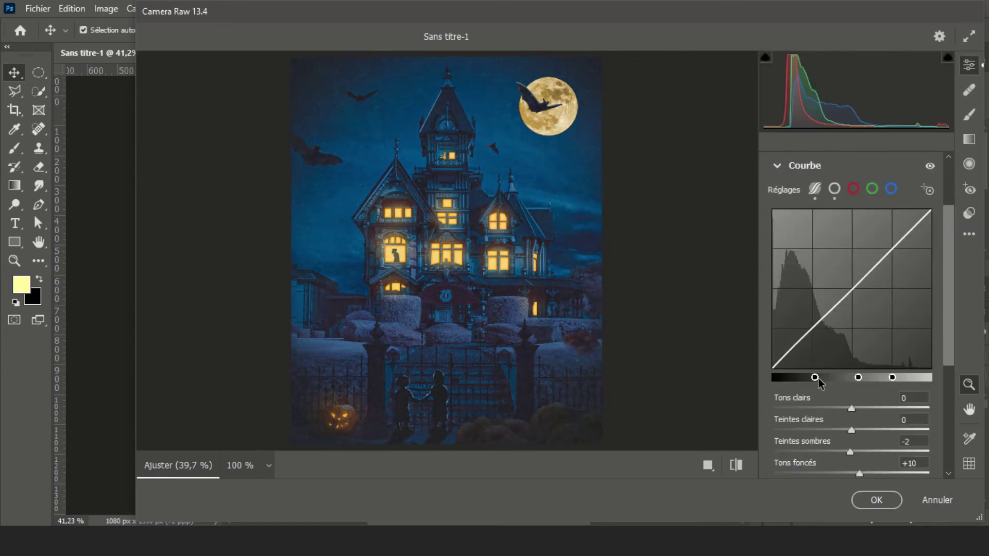
{"action": "scroll", "coordinate": [854, 412], "scroll_direction": "down", "scroll_amount": 2}
{"action": "mouse_move", "coordinate": [854, 416]}
{"action": "left_mouse_down"}
{"action": "mouse_move", "coordinate": [879, 416]}
{"action": "mouse_move", "coordinate": [861, 438]}
{"action": "left_mouse_up"}
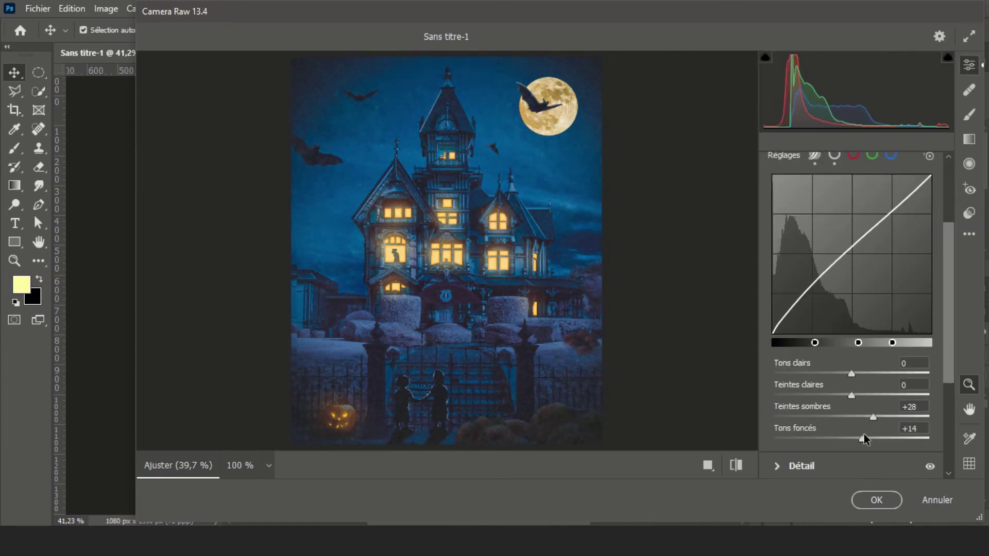
{"action": "left_click_drag", "start_coordinate": [851, 373], "coordinate": [886, 394]}
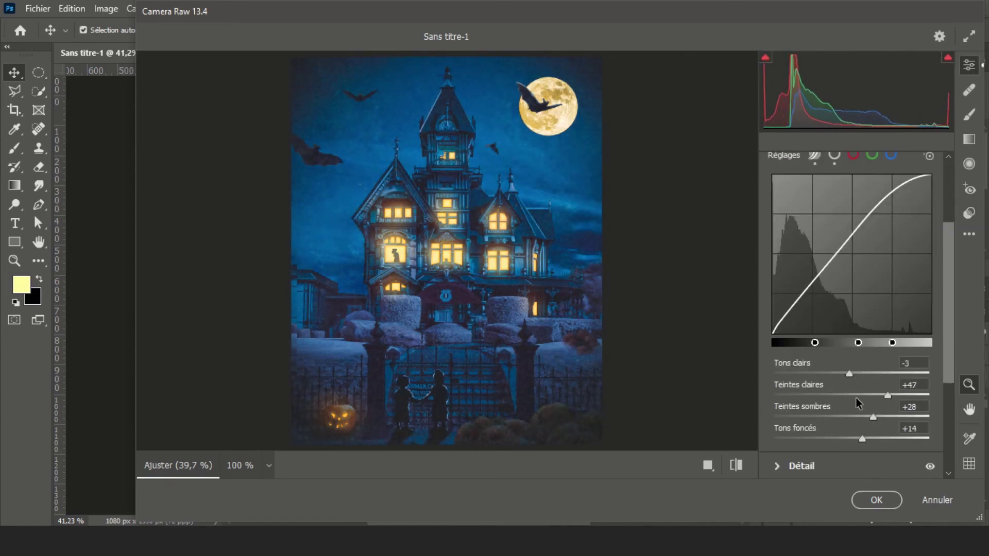
{"action": "key", "text": "Return"}
{"action": "scroll", "coordinate": [534, 283], "scroll_direction": "up", "scroll_amount": 2}
{"action": "scroll", "coordinate": [514, 289], "scroll_direction": "up", "scroll_amount": 2}
{"action": "scroll", "coordinate": [446, 373], "scroll_direction": "down", "scroll_amount": 2}
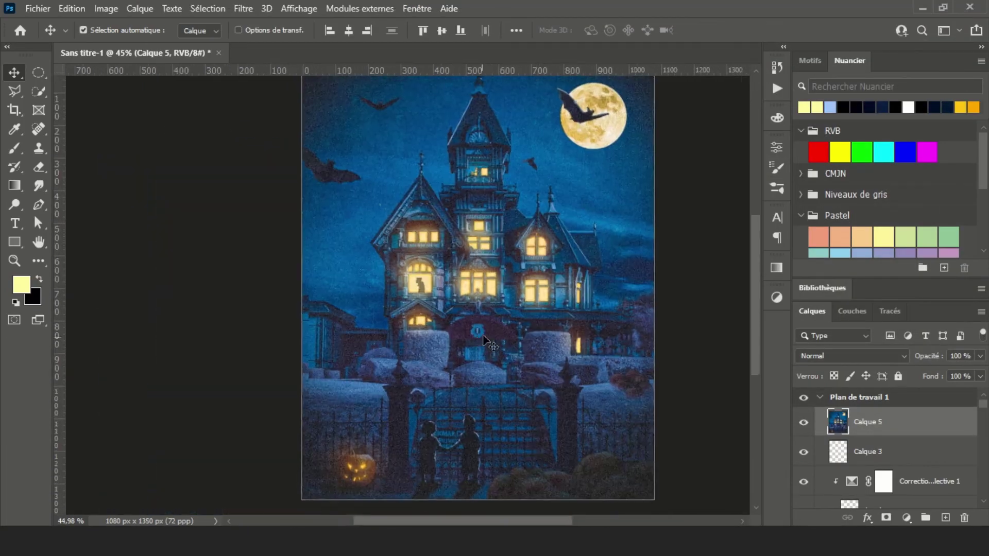
{"action": "scroll", "coordinate": [446, 372], "scroll_direction": "down", "scroll_amount": 2}
{"action": "scroll", "coordinate": [532, 324], "scroll_direction": "up", "scroll_amount": 4}
{"action": "scroll", "coordinate": [532, 324], "scroll_direction": "down", "scroll_amount": 1}
{"action": "scroll", "coordinate": [532, 324], "scroll_direction": "down", "scroll_amount": 2}
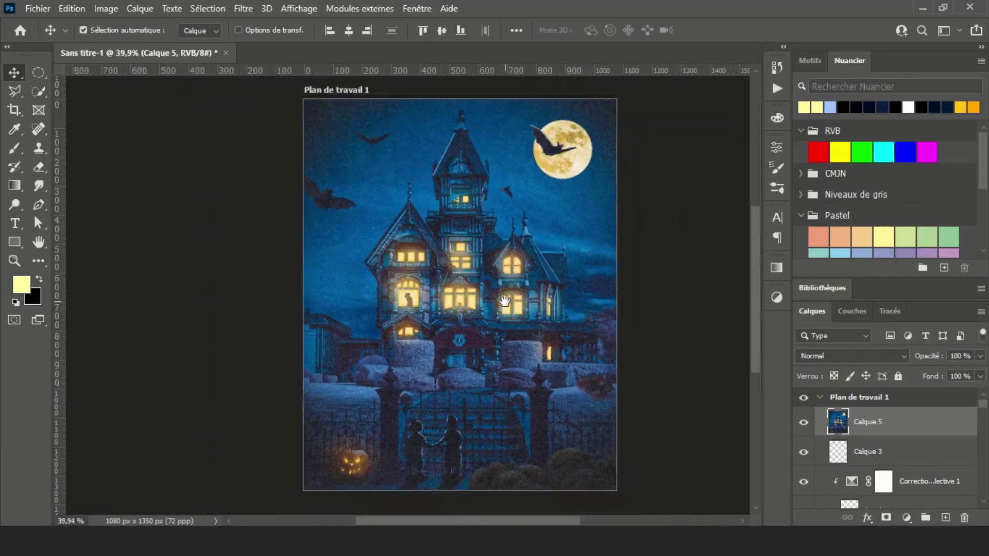
- Apply a 5 px Flou de diaphragme with the sharp ellipse centred on the house
{"action": "left_click", "coordinate": [243, 8]}
{"action": "left_click", "coordinate": [453, 258]}
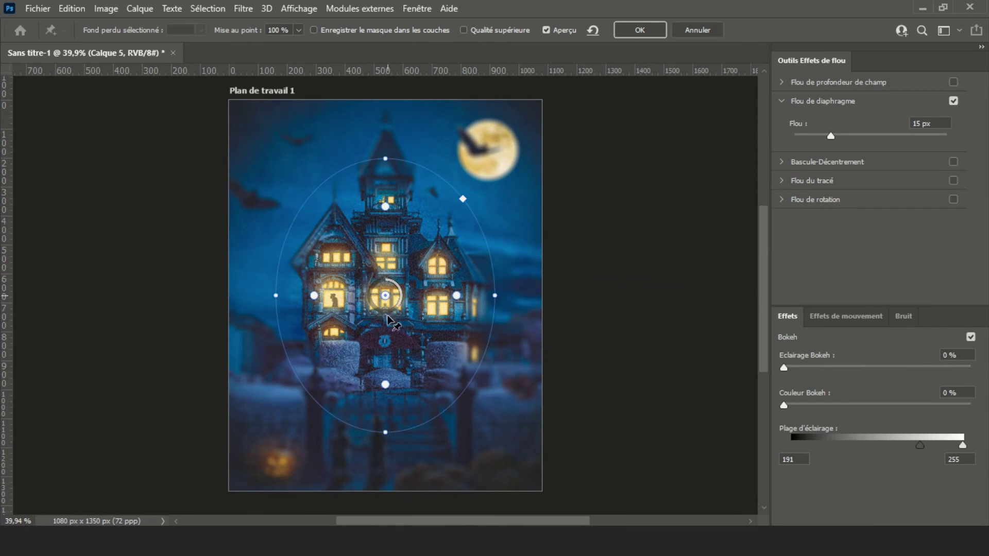
{"action": "mouse_move", "coordinate": [401, 308]}
{"action": "left_mouse_down"}
{"action": "mouse_move", "coordinate": [395, 286]}
{"action": "mouse_move", "coordinate": [385, 341]}
{"action": "mouse_move", "coordinate": [385, 318]}
{"action": "left_mouse_up"}
{"action": "key", "text": "Return"}
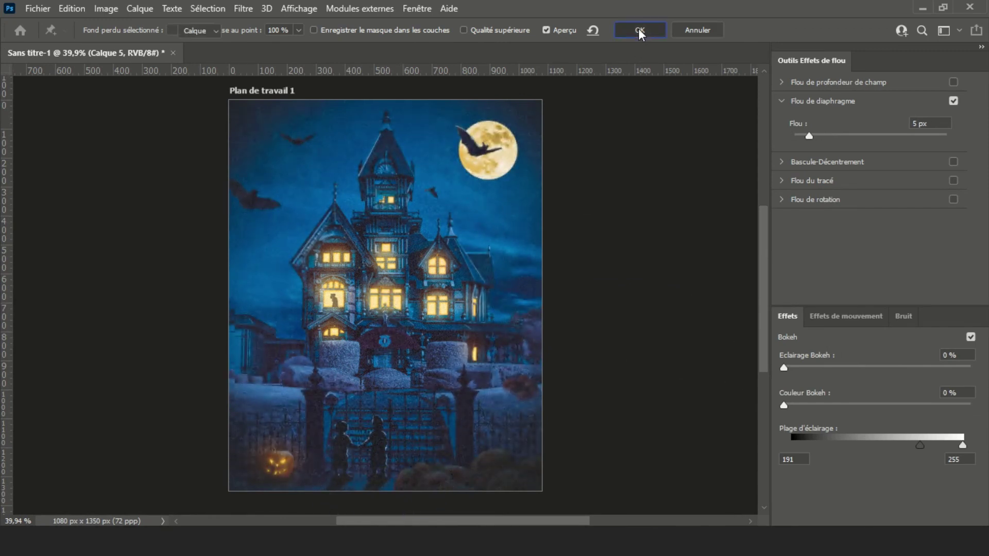